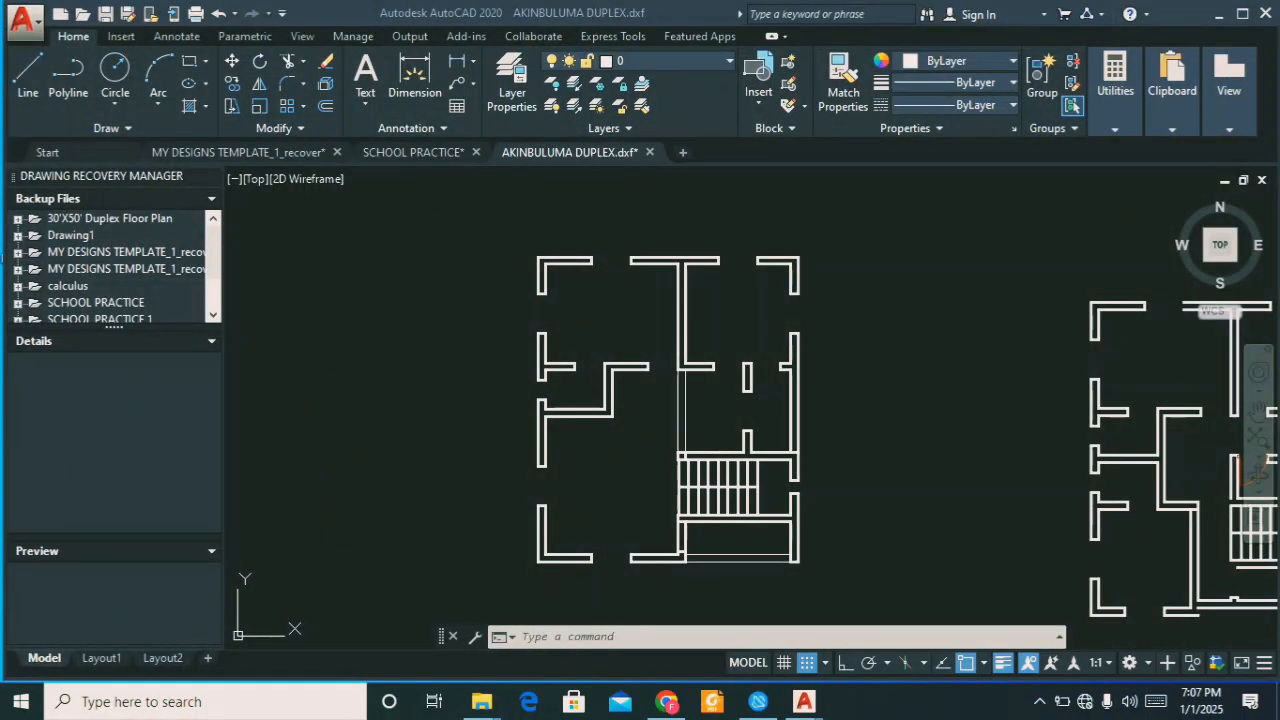
pyautogui.scroll(-5, 614, 312)
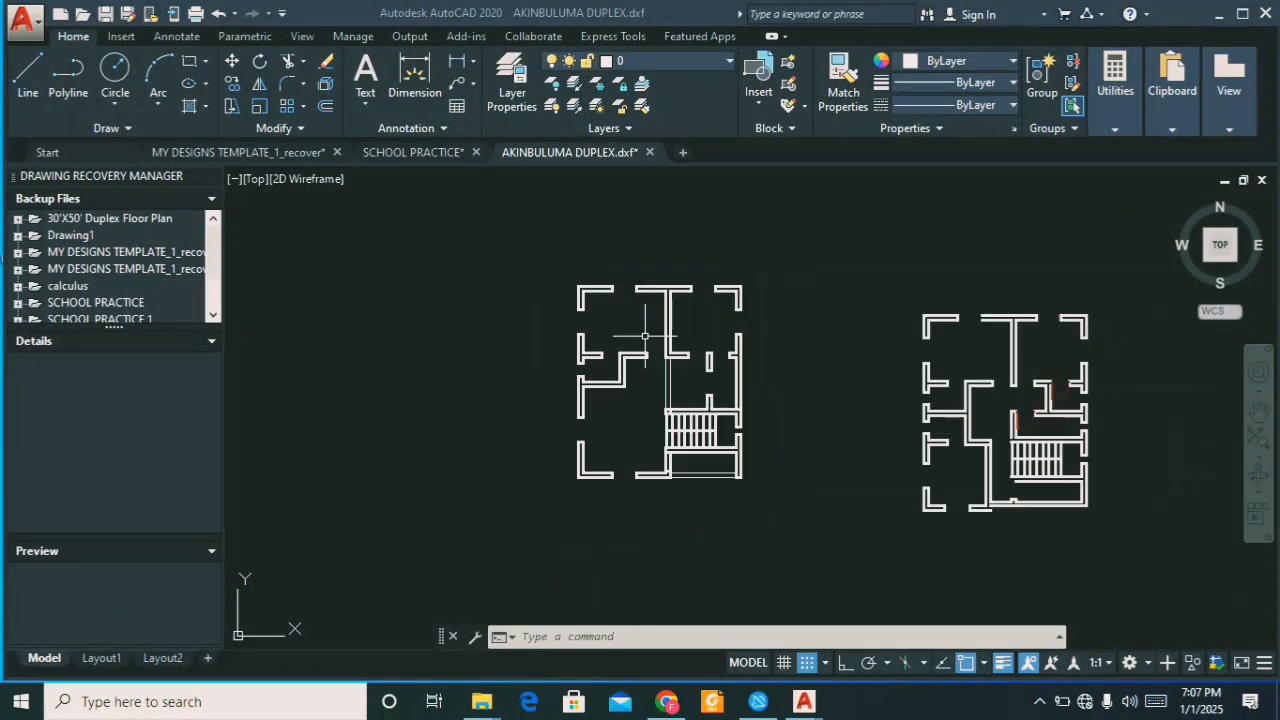
pyautogui.scroll(5, 613, 330)
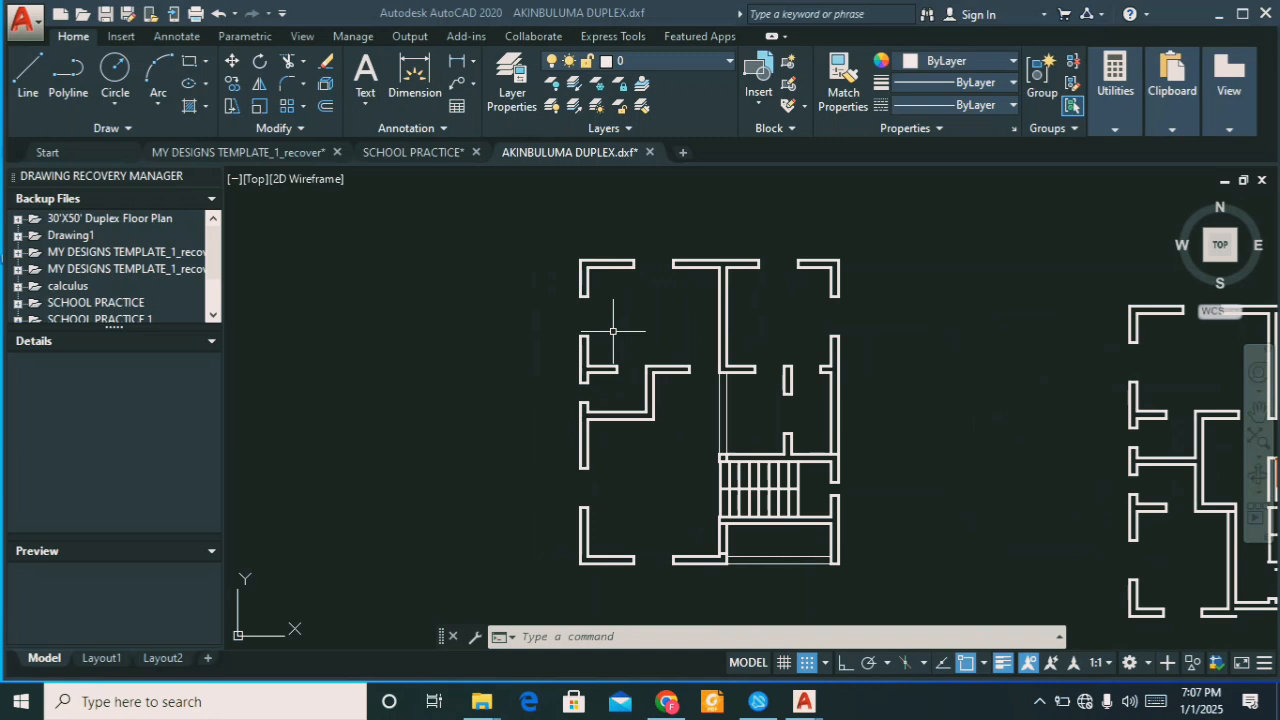
pyautogui.scroll(-2, 614, 368)
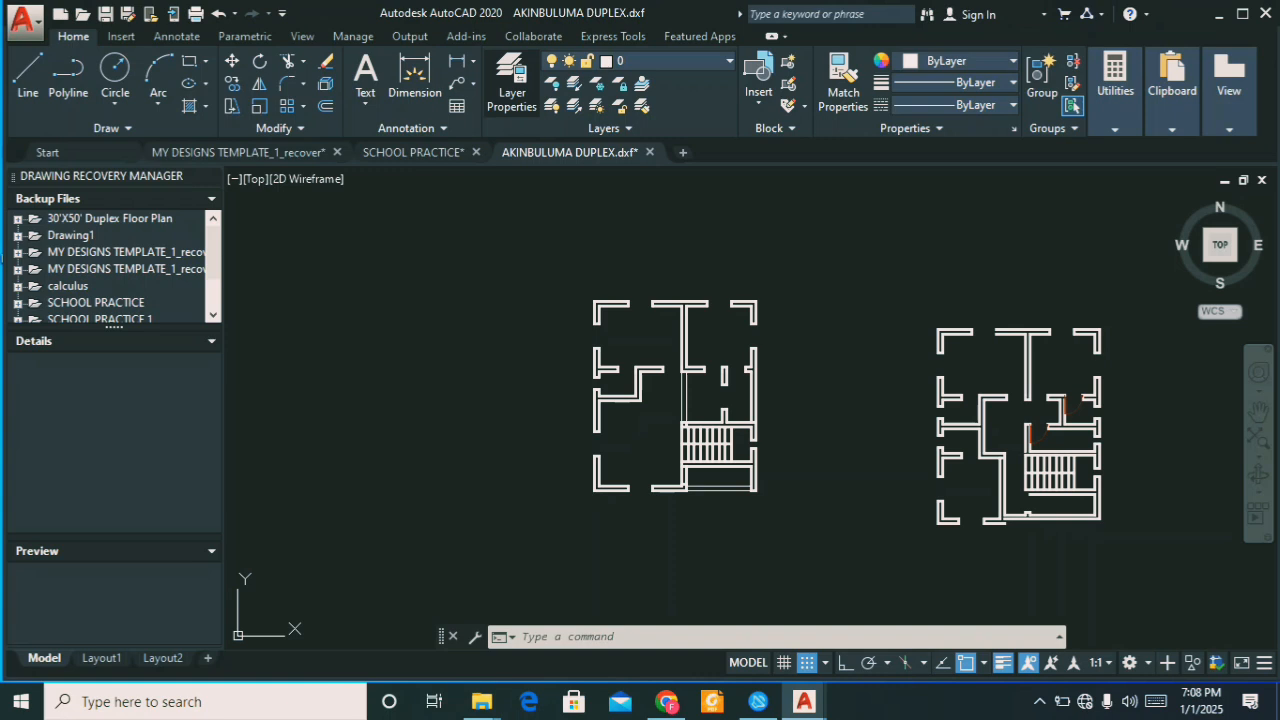
# Step: Create a new layer named COLUMN and set its colour to red
pyautogui.click(512, 84)
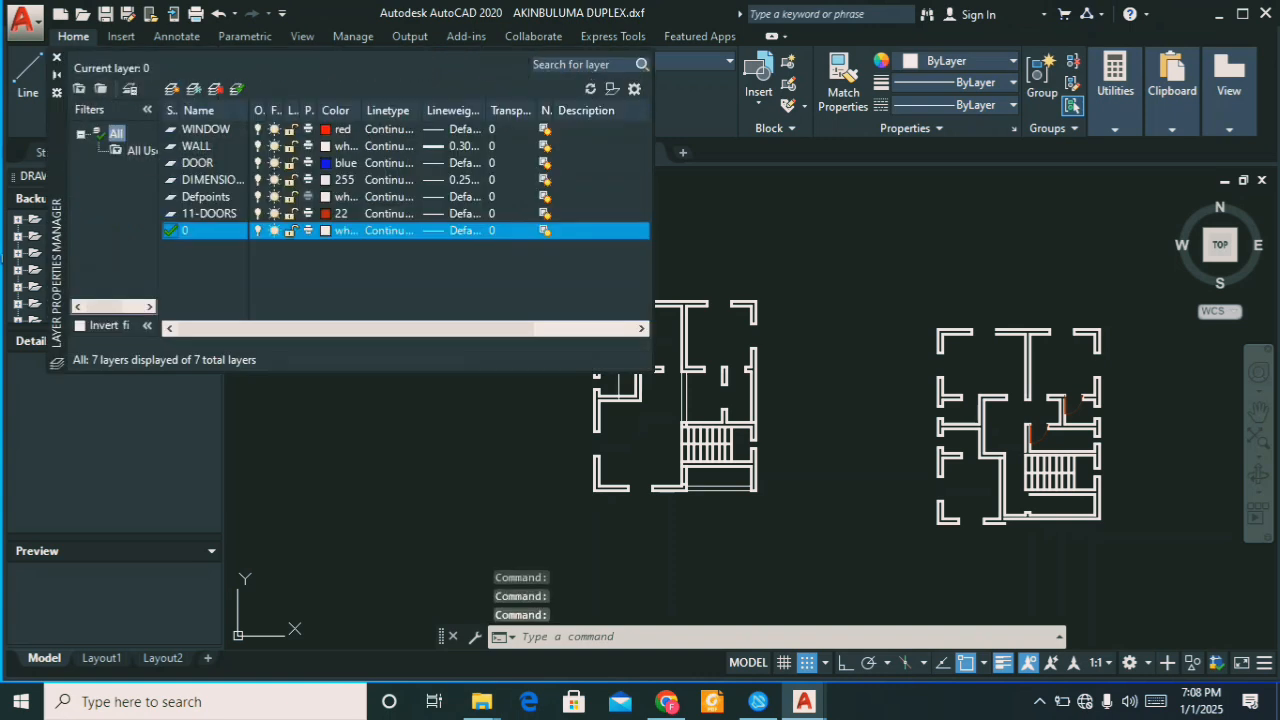
pyautogui.click(172, 88)
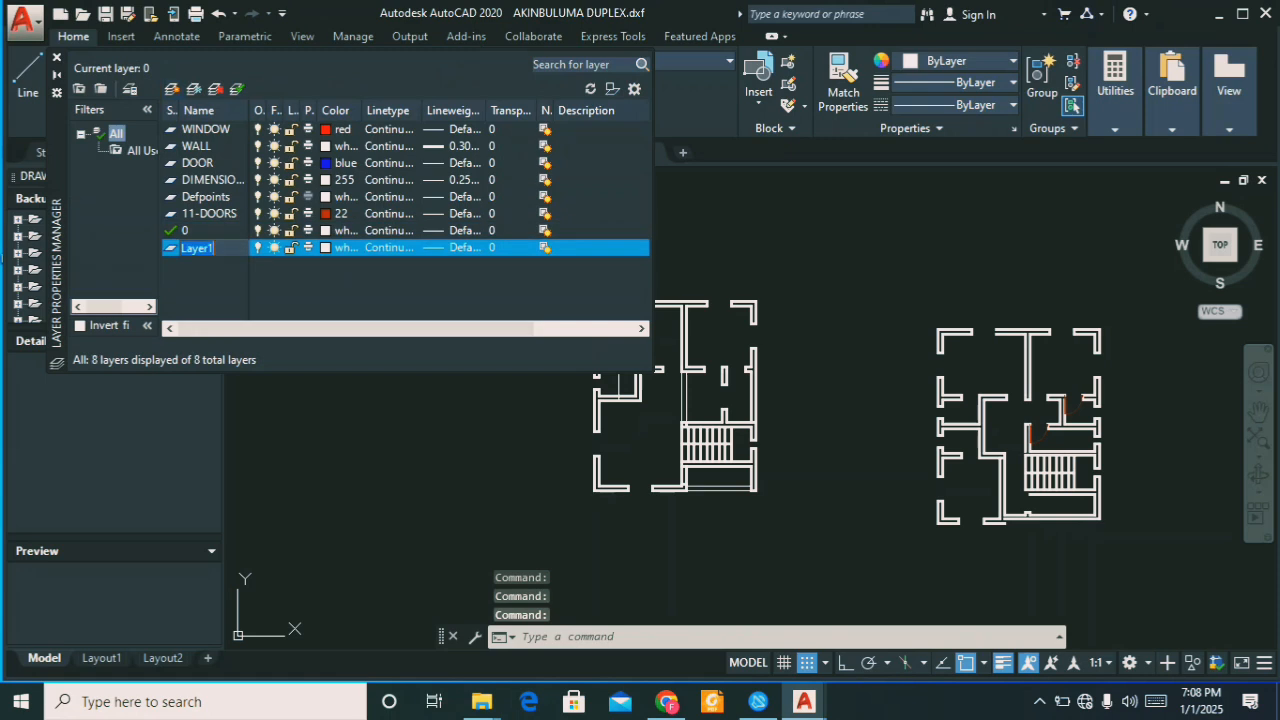
pyautogui.write('C')
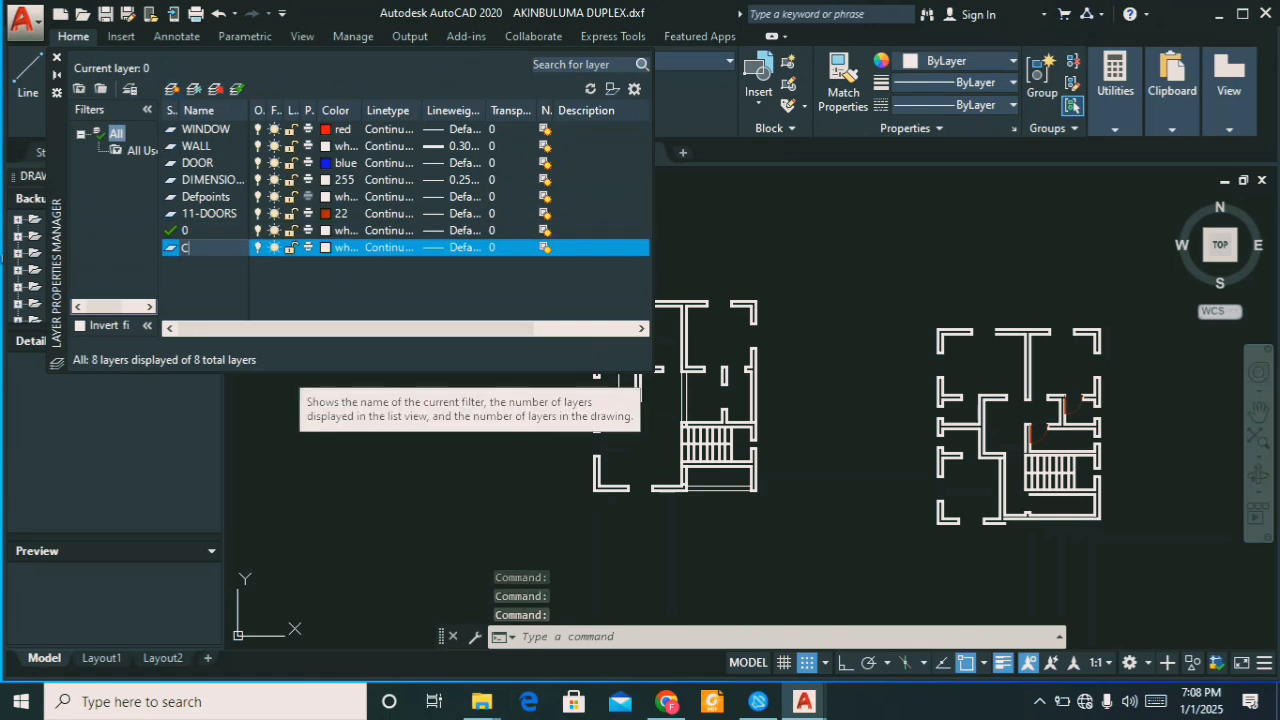
pyautogui.write('OLUMN')
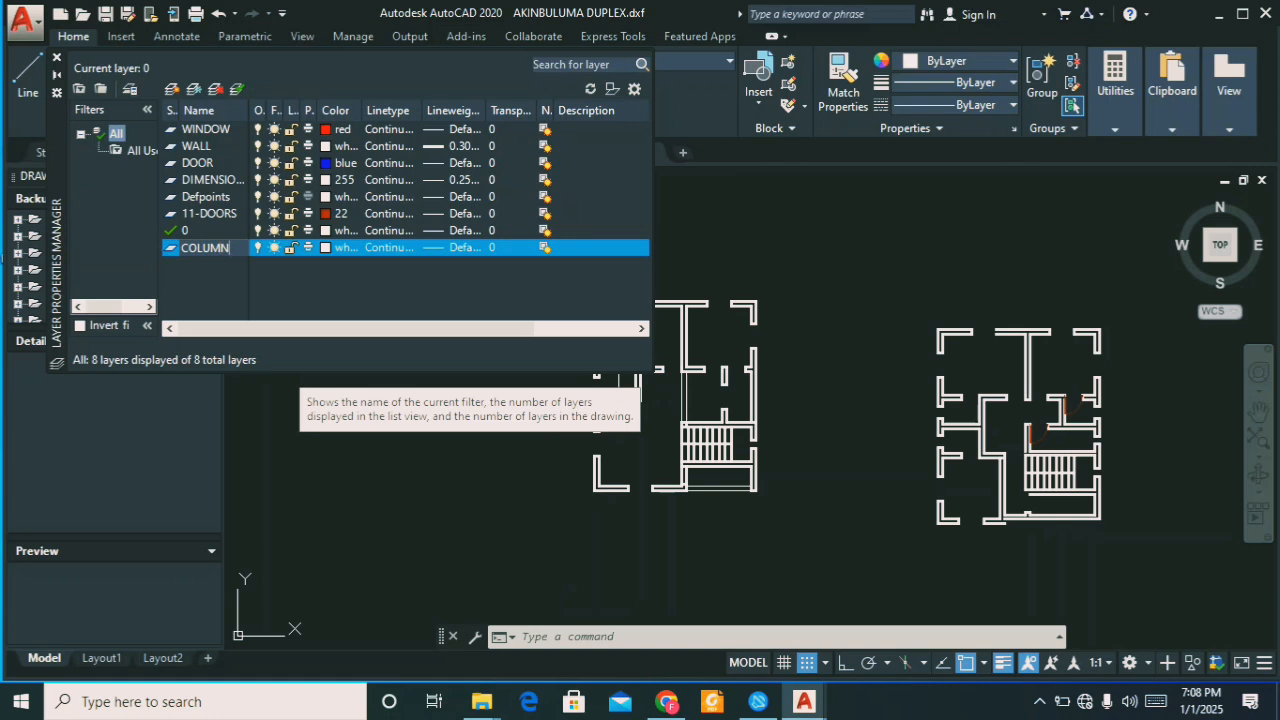
pyautogui.click(326, 247)
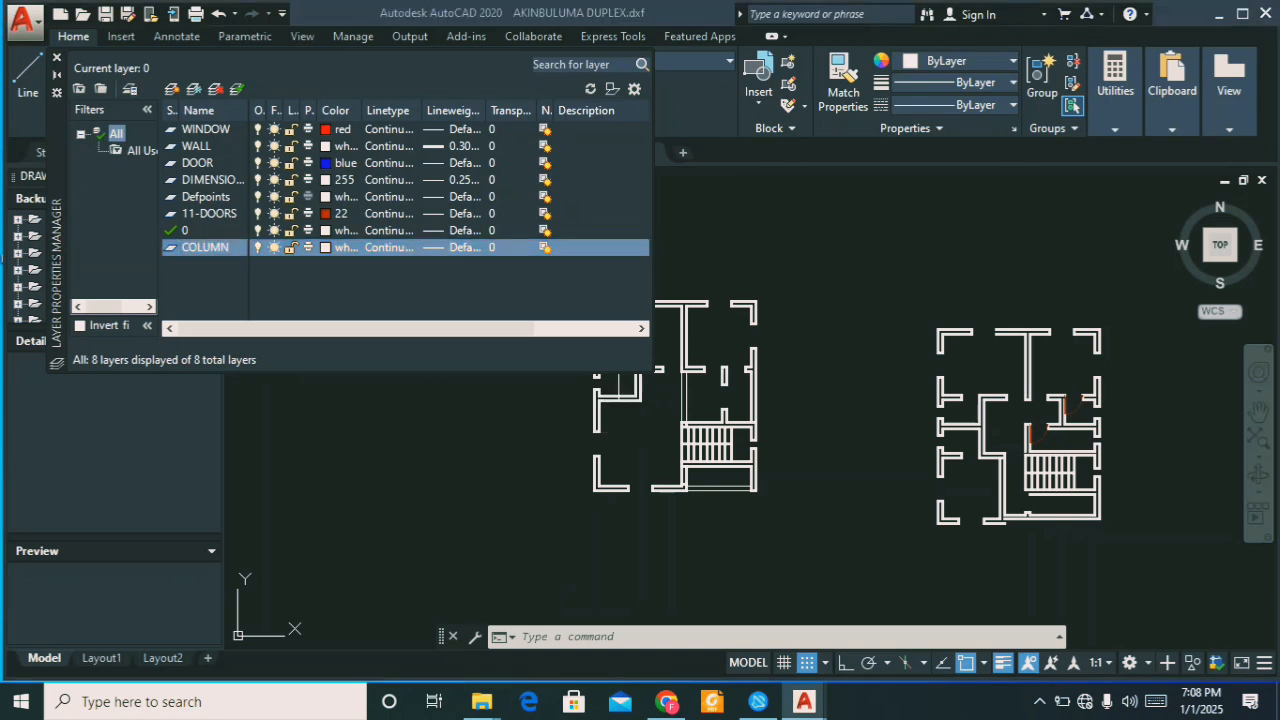
pyautogui.click(494, 392)
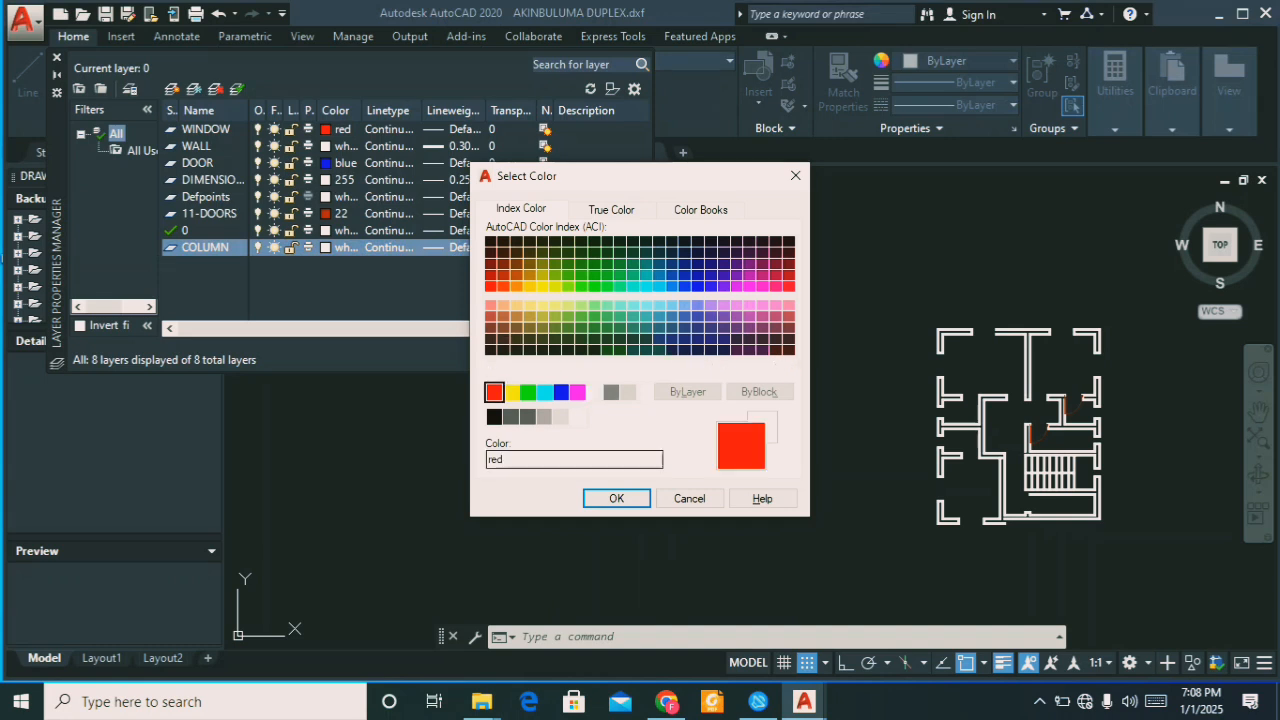
pyautogui.click(616, 498)
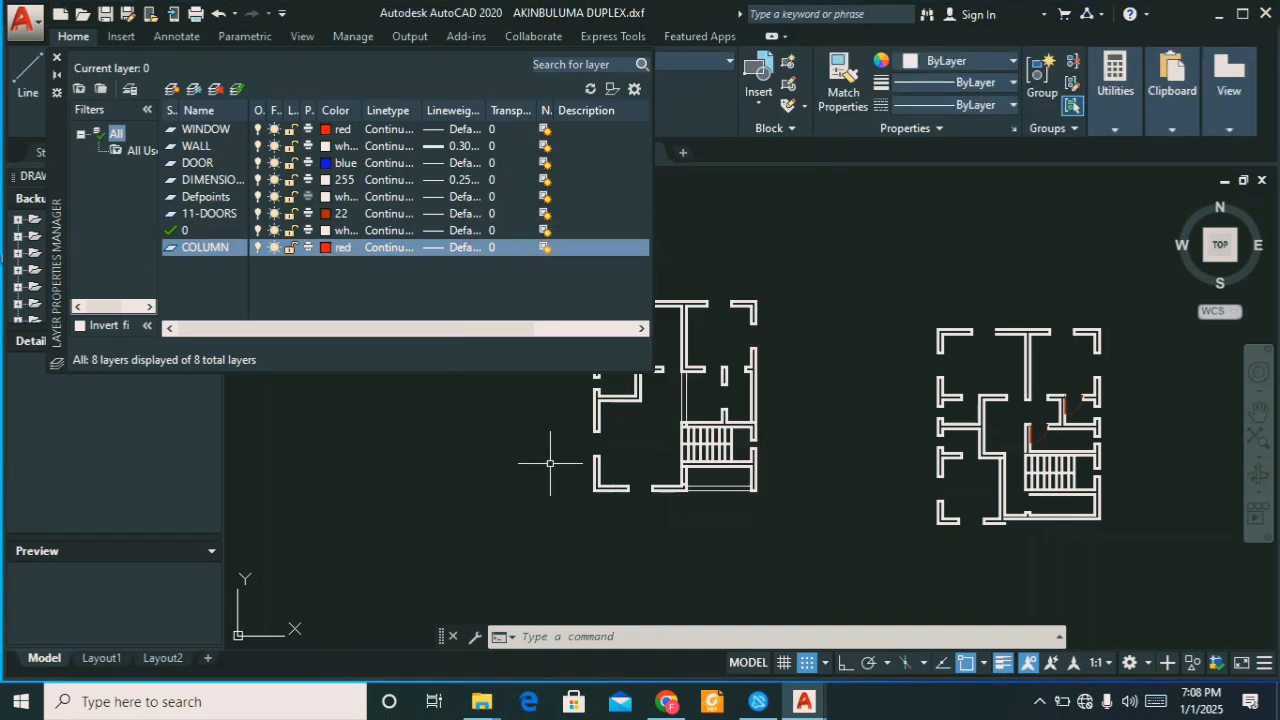
# Step: Create a new layer named Y AXIS and set its colour to magenta
pyautogui.click(172, 88)
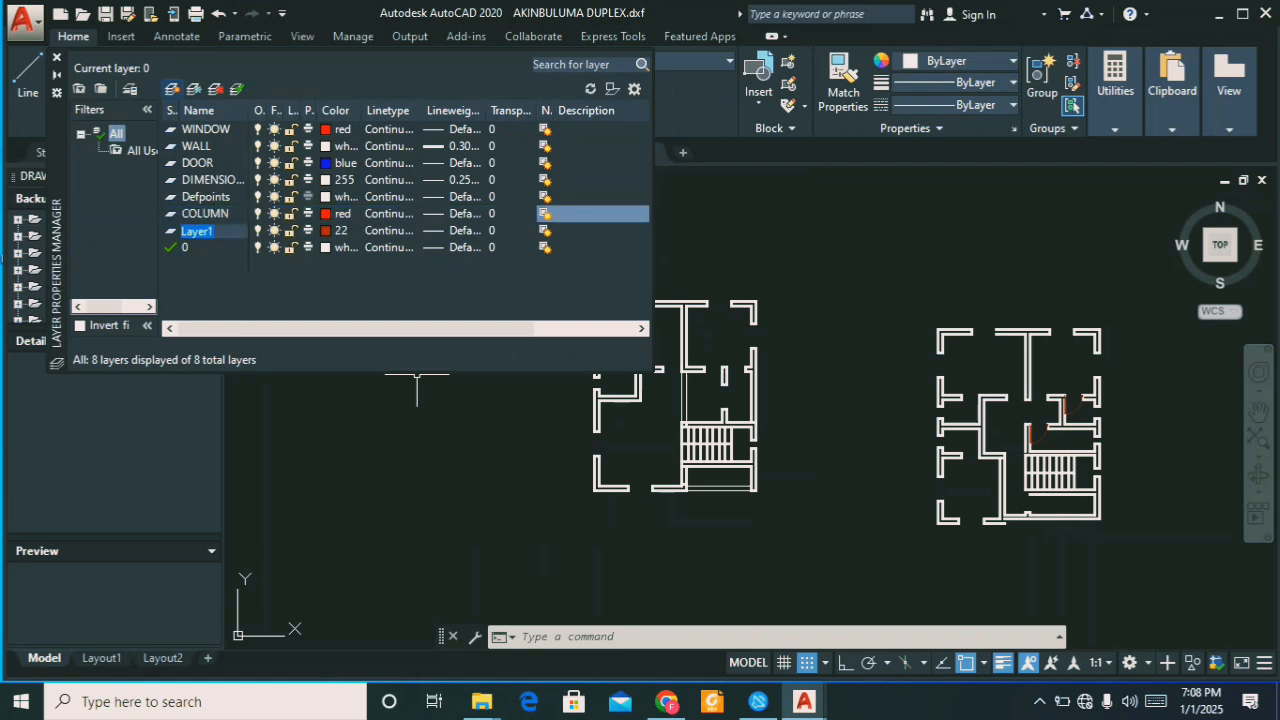
pyautogui.write('Y AXIS')
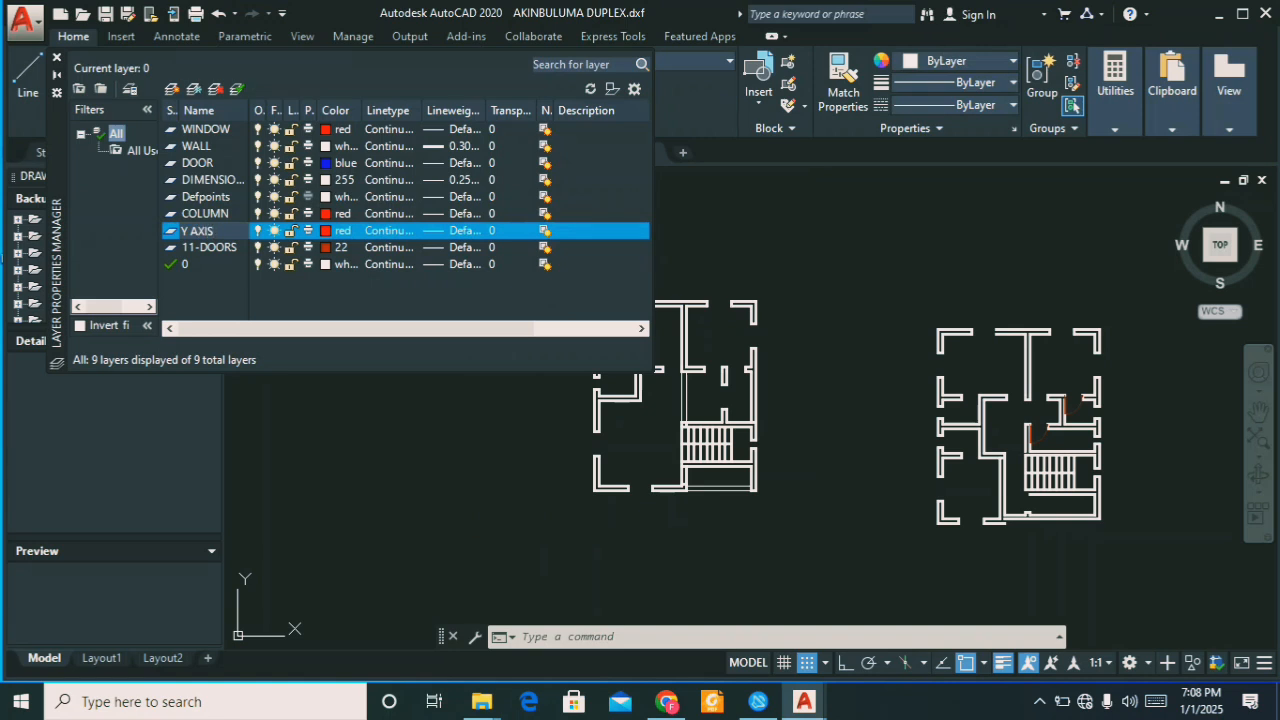
pyautogui.click(340, 230)
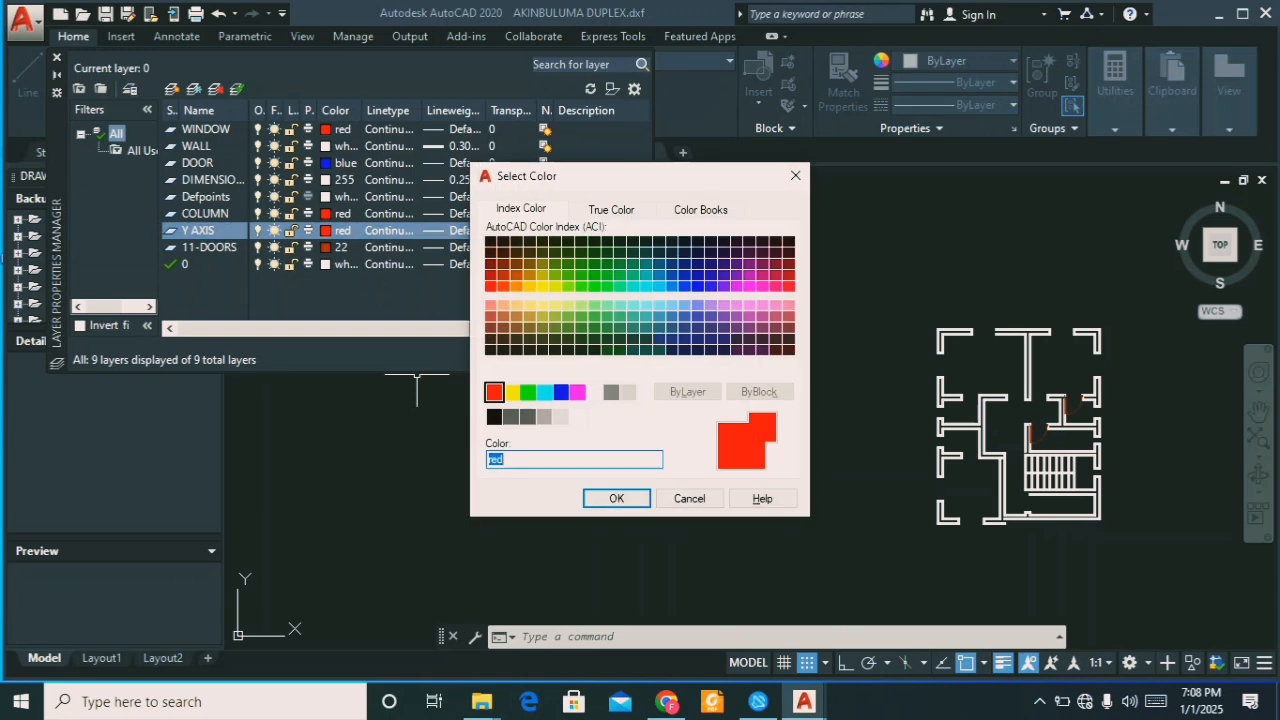
pyautogui.click(577, 391)
pyautogui.press('Return')
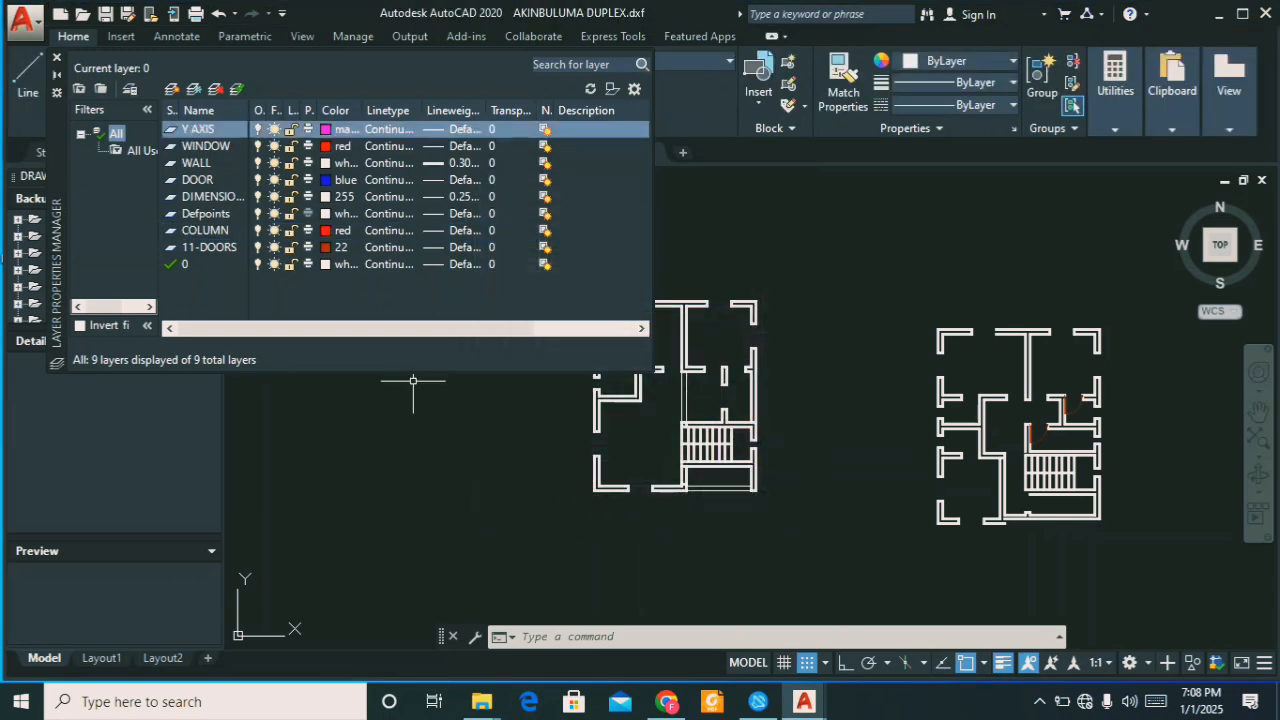
# Step: Add another layer named X AXIS that inherits the magenta colour of the Y AXIS layer
pyautogui.hotkey('alt', 'n')
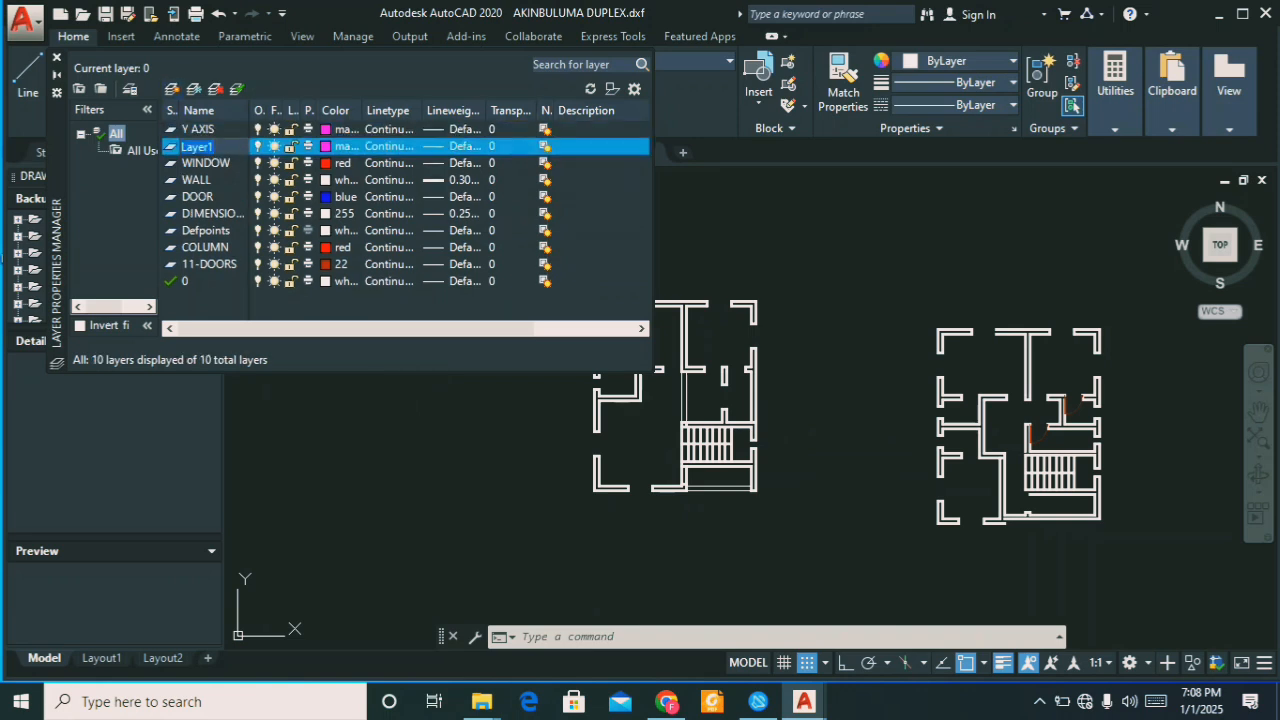
pyautogui.write('X AXIS')
pyautogui.press('Return')
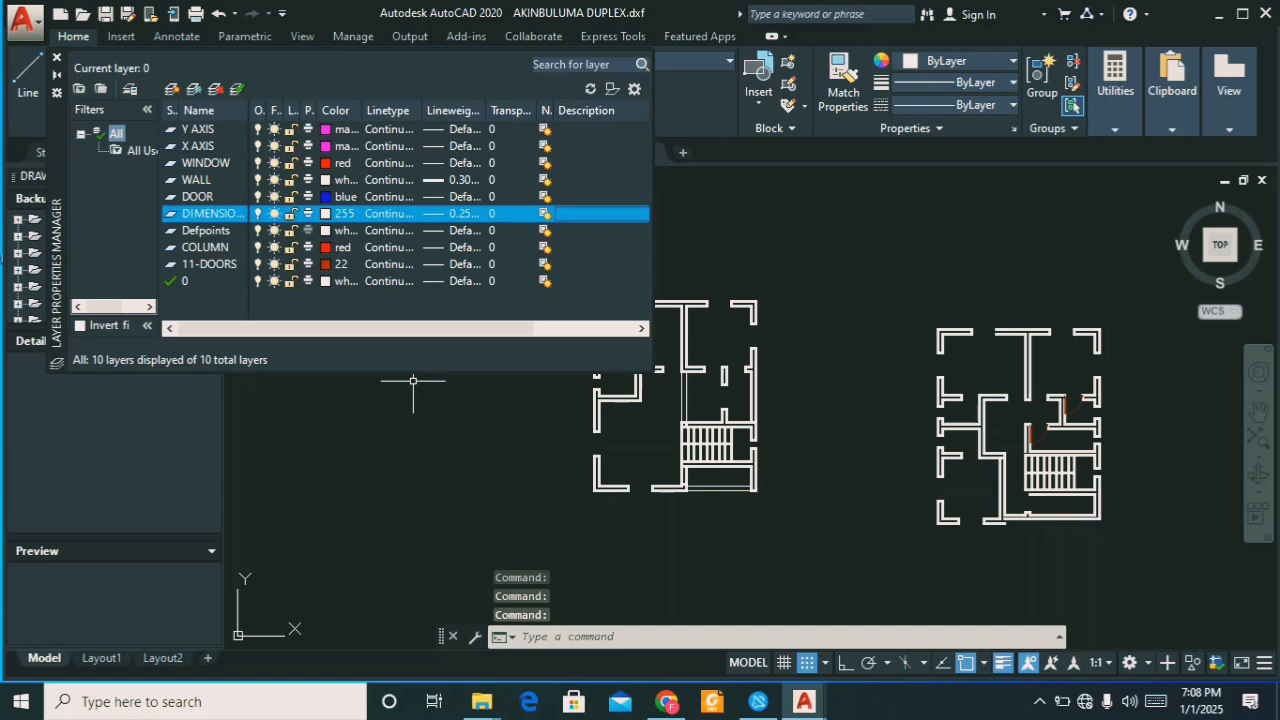
# Step: Set the COLUMN layer's lineweight to 0.40 mm and make it the current layer
pyautogui.click(454, 247)
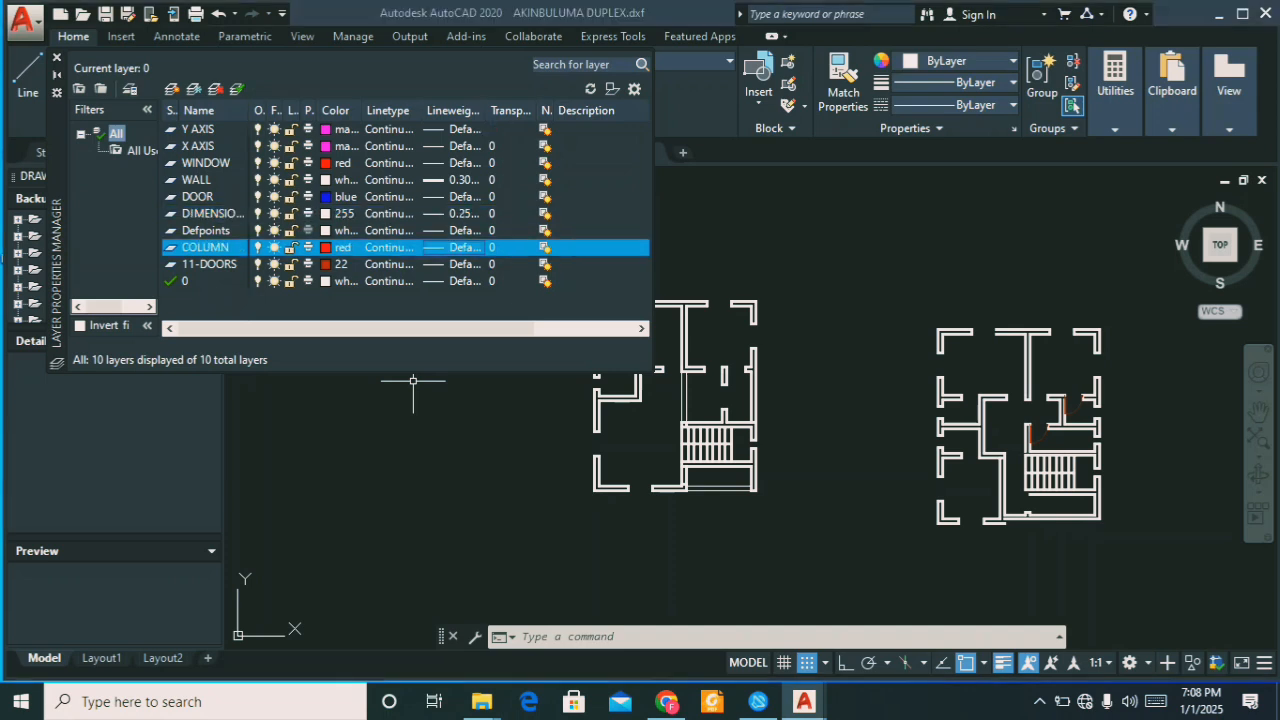
pyautogui.scroll(-3, 590, 300)
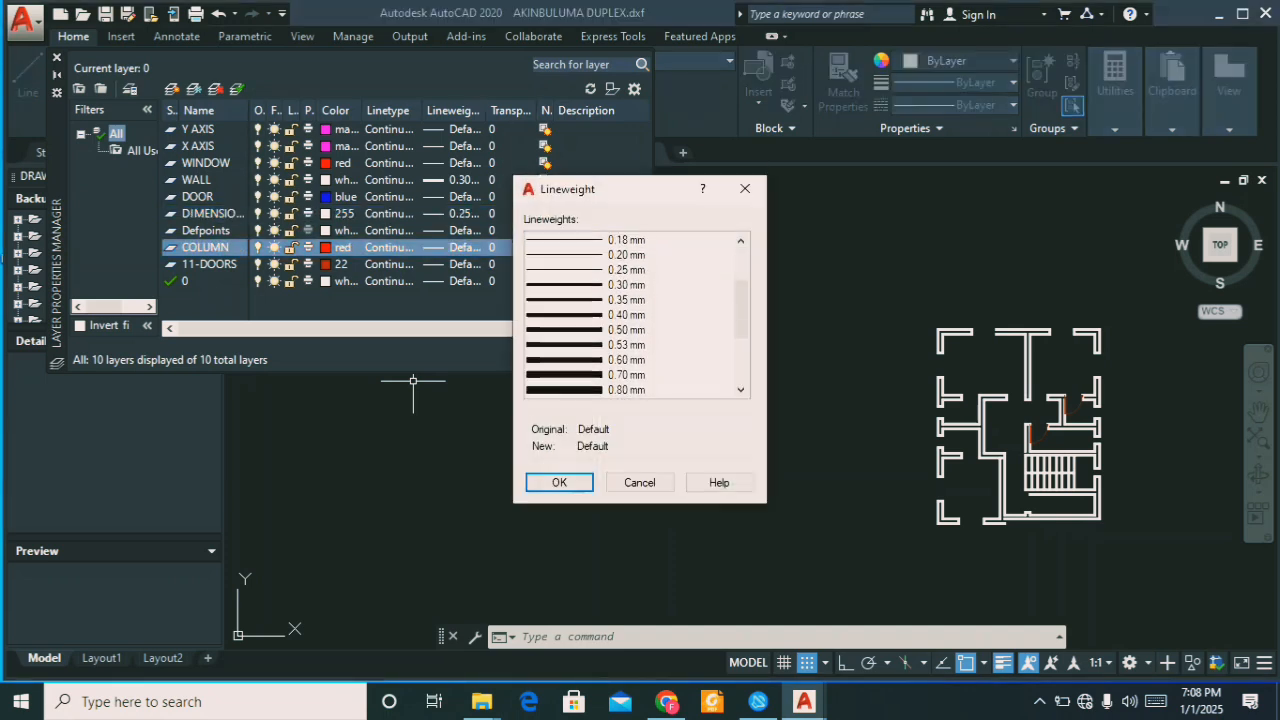
pyautogui.click(590, 315)
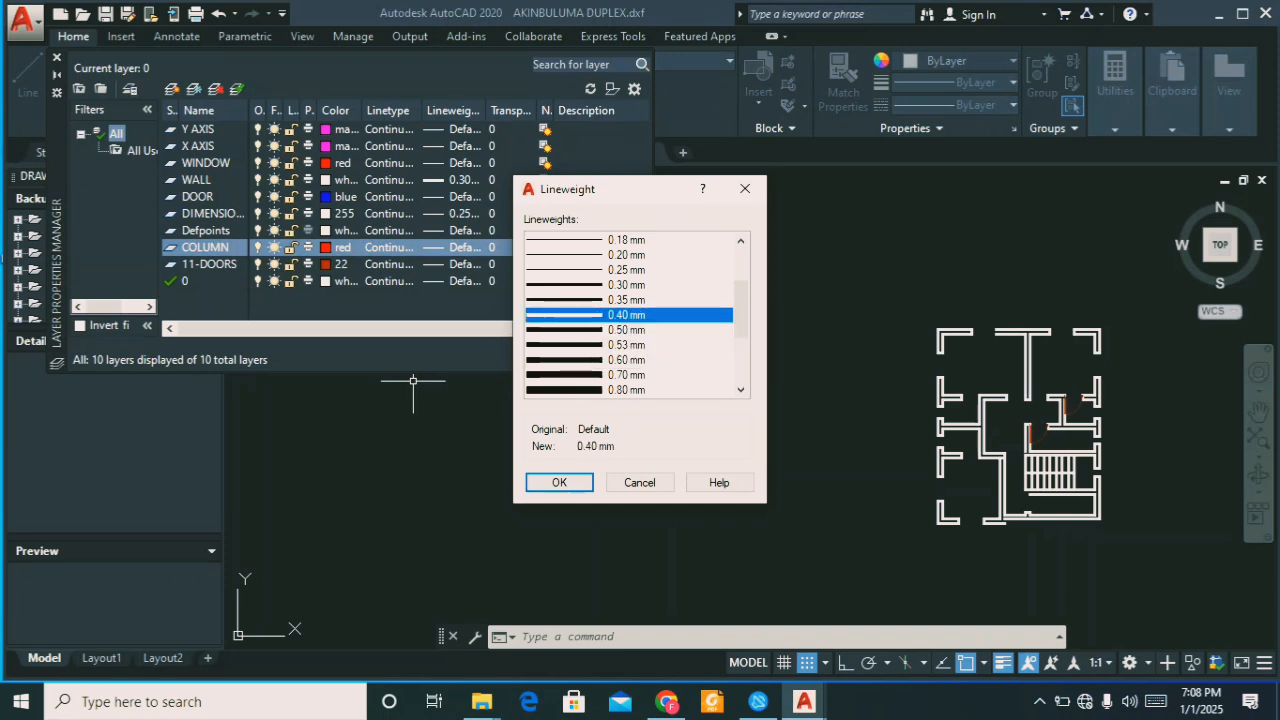
pyautogui.click(560, 482)
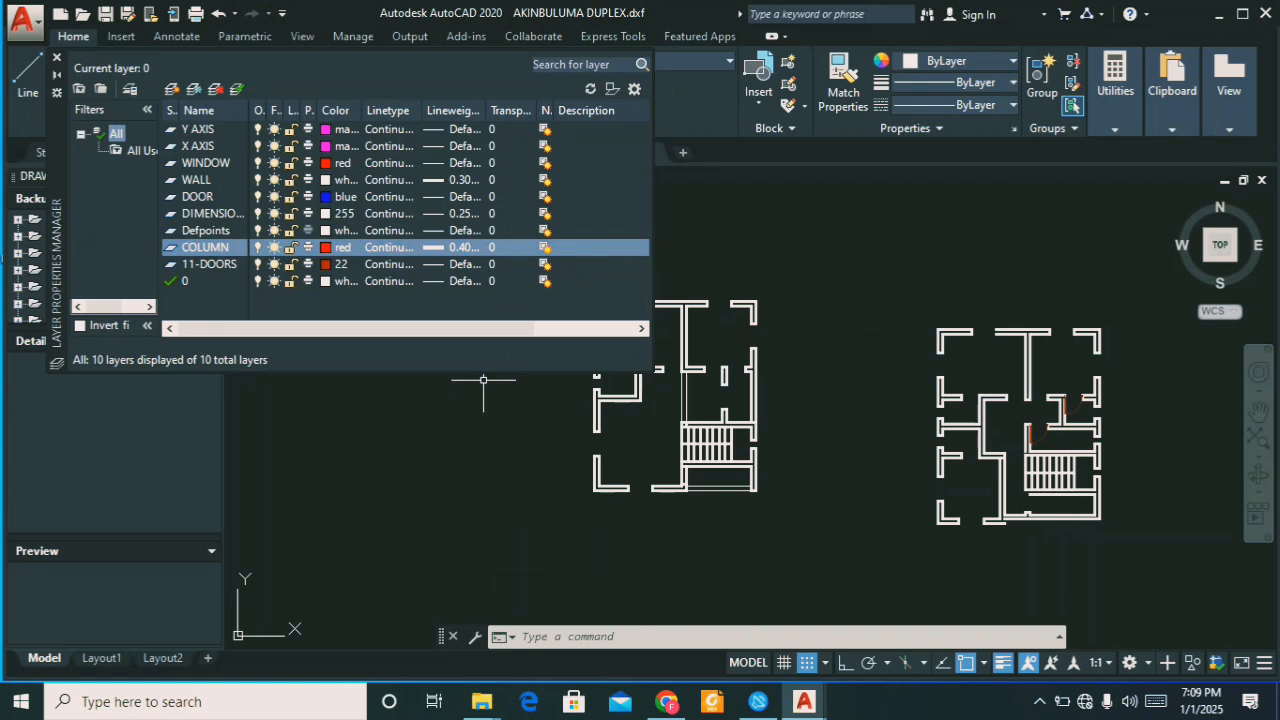
pyautogui.doubleClick(205, 247)
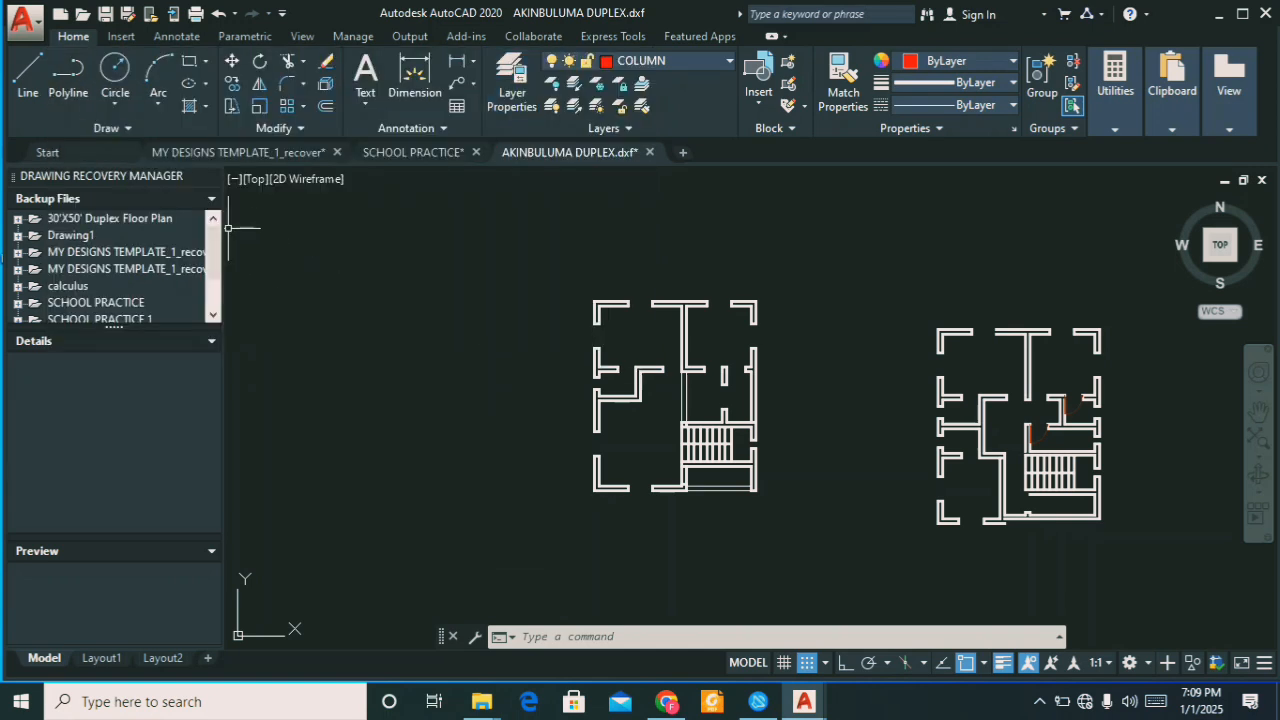
# Step: Begin a polyline in the empty space left of the first floor plan, with ortho on, and draw a 225 segment to the right
pyautogui.click(68, 80)
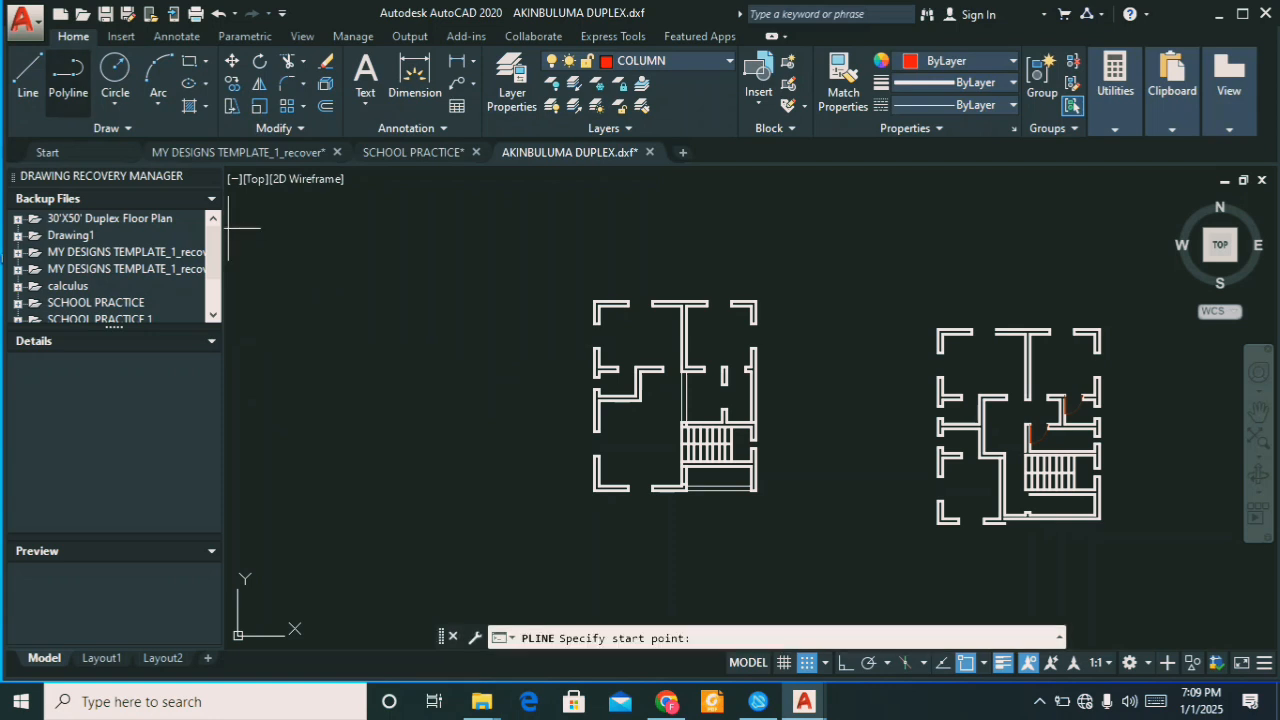
pyautogui.scroll(6, 369, 321)
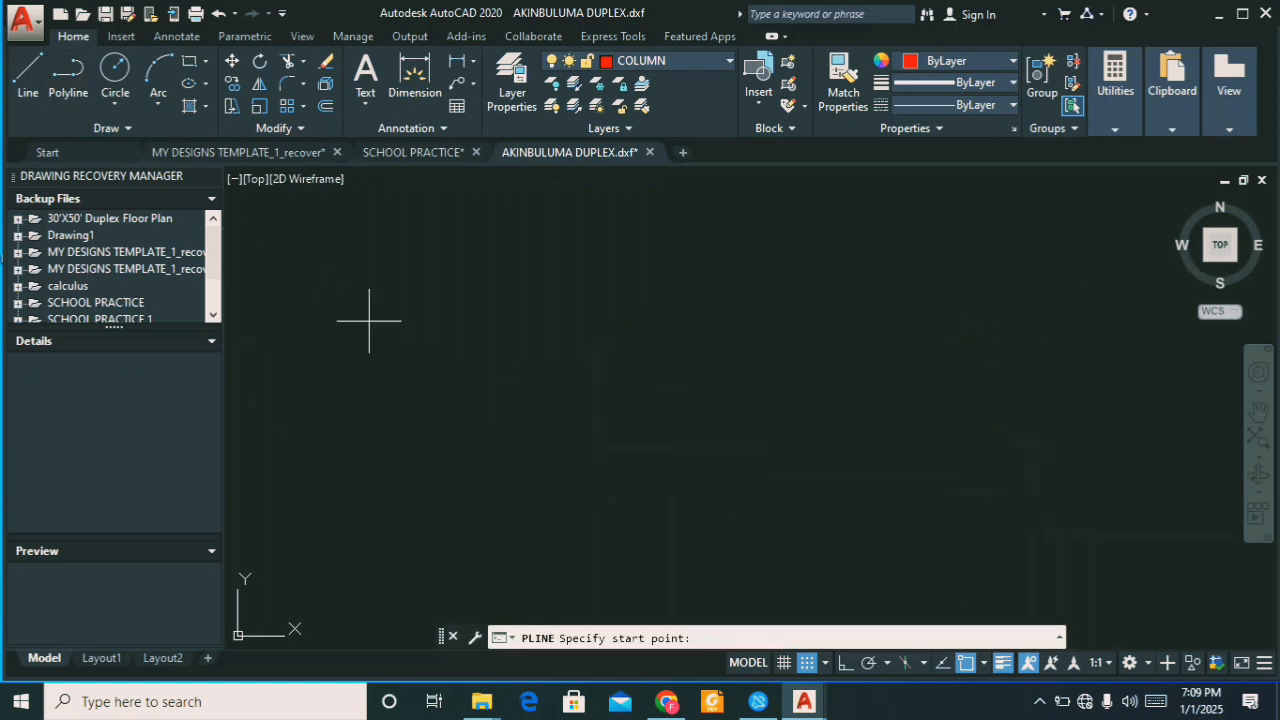
pyautogui.scroll(-5, 543, 363)
pyautogui.scroll(3, 543, 380)
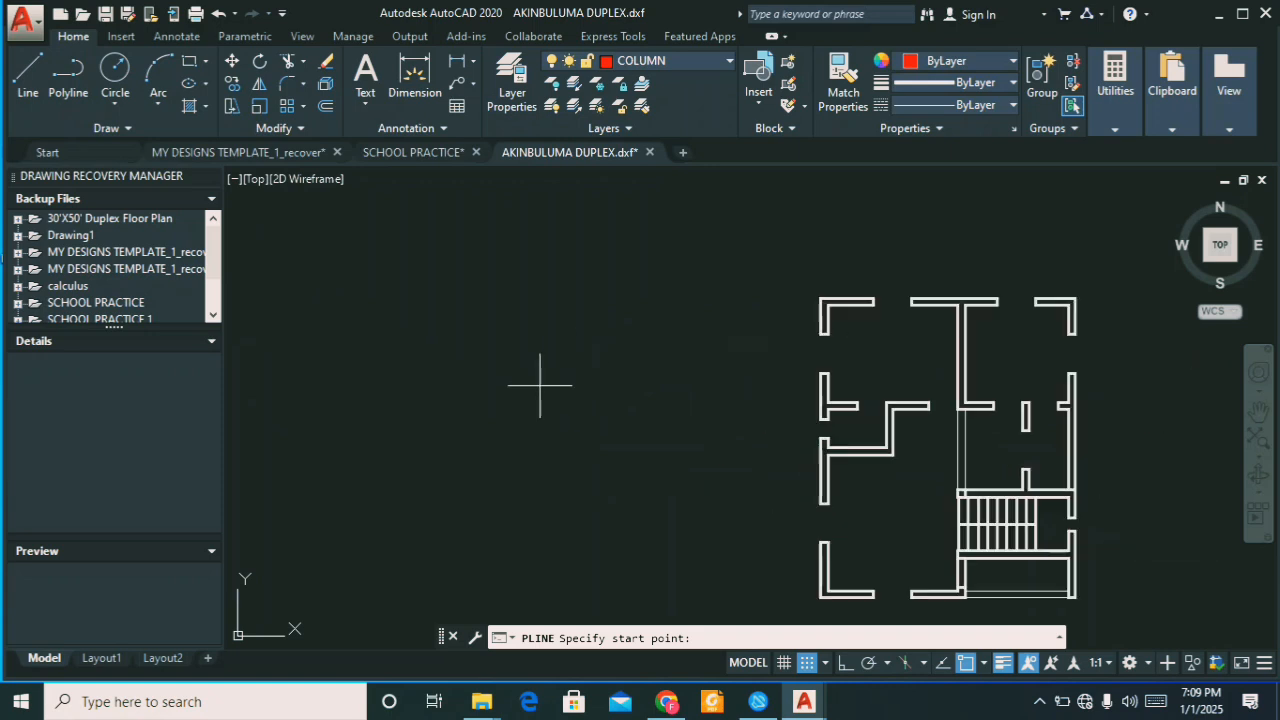
pyautogui.click(491, 355)
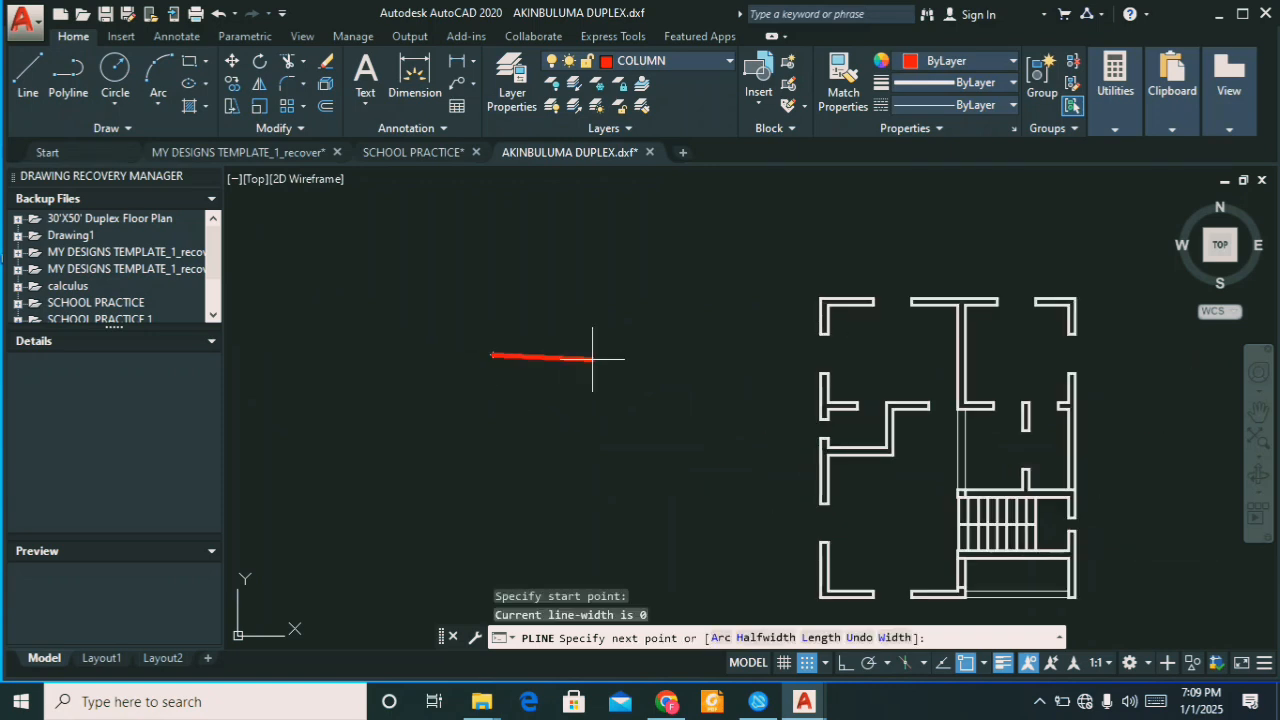
pyautogui.press('F8')
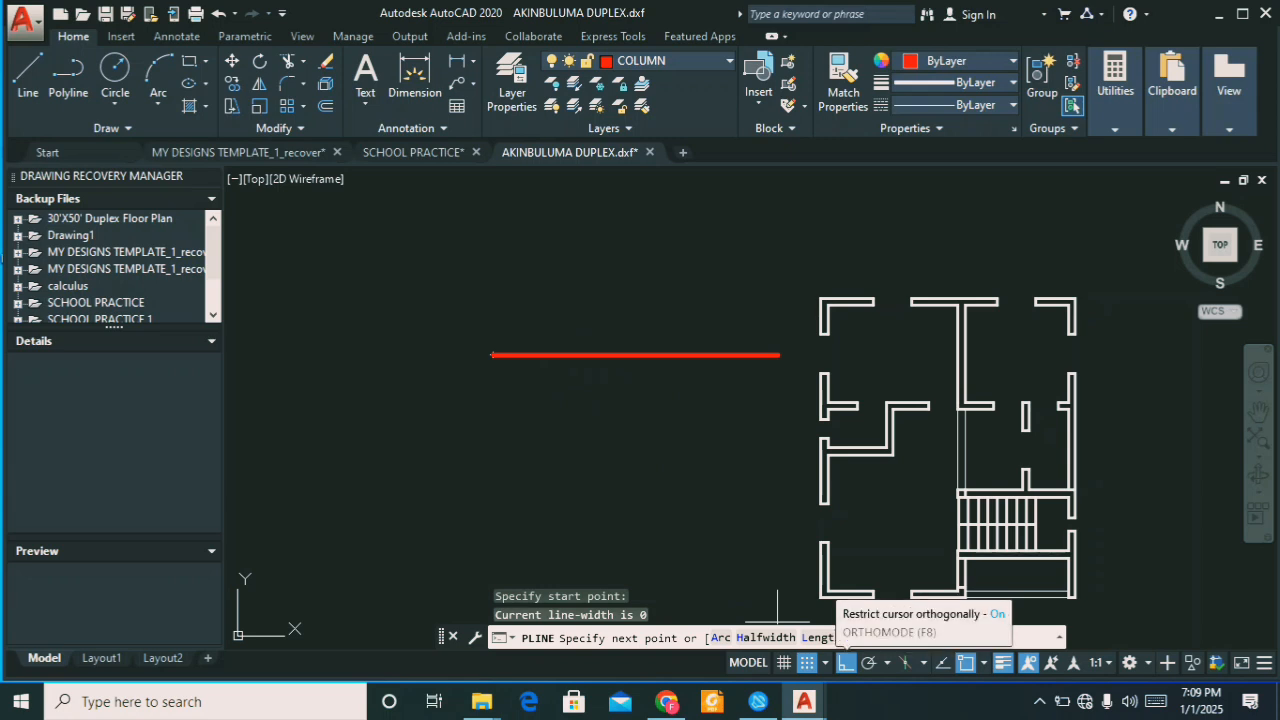
pyautogui.click(846, 662)
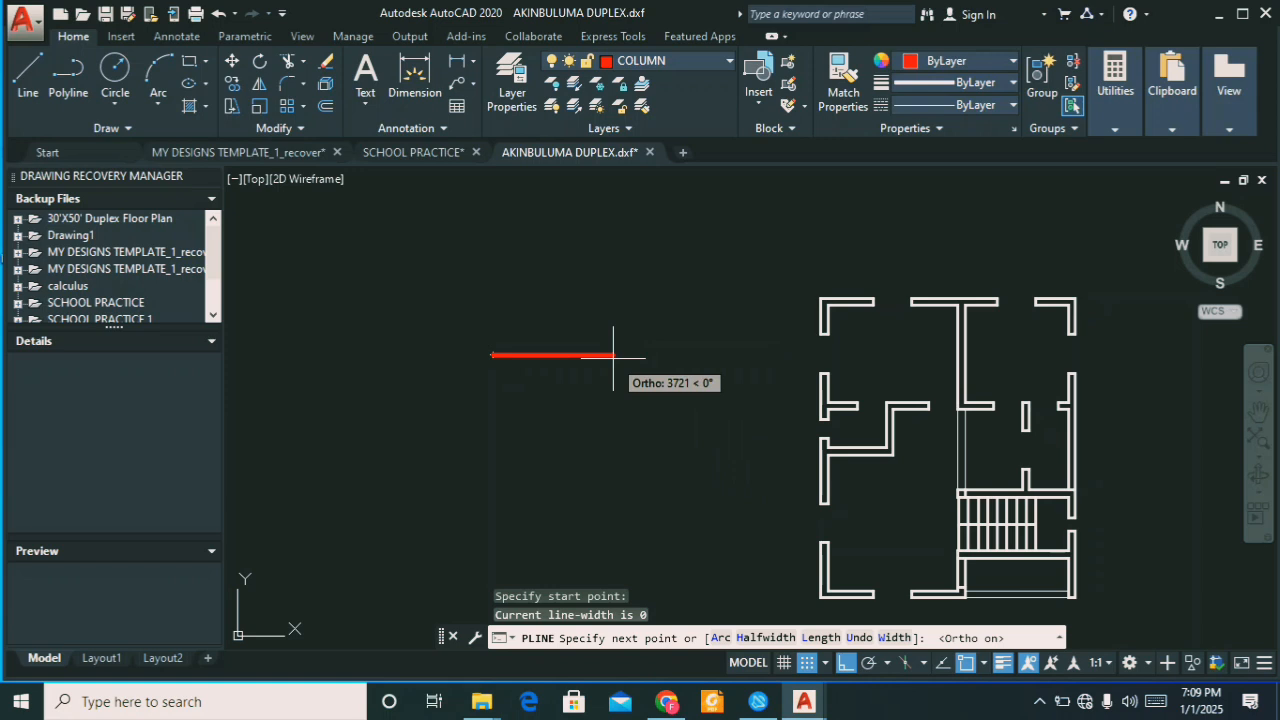
pyautogui.write('225')
pyautogui.press('Return')
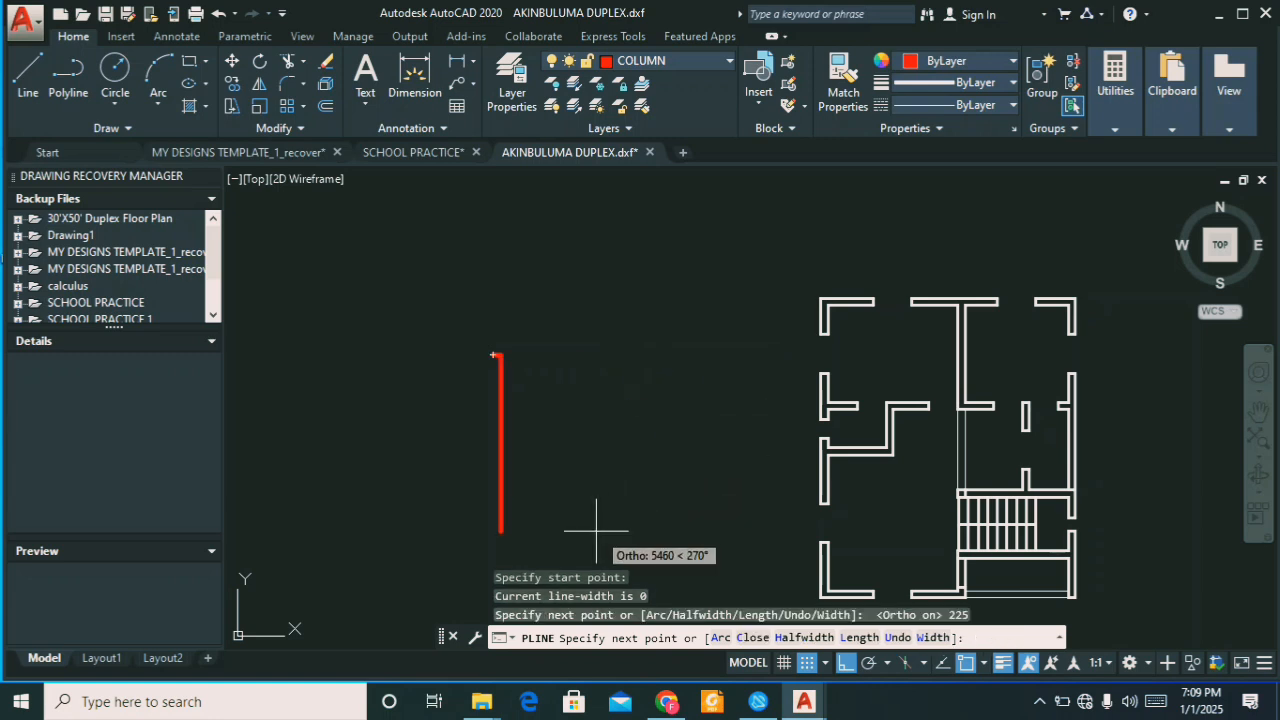
# Step: Complete the column square with 225 segments down and to the left, return to the start point and end the polyline
pyautogui.write('225')
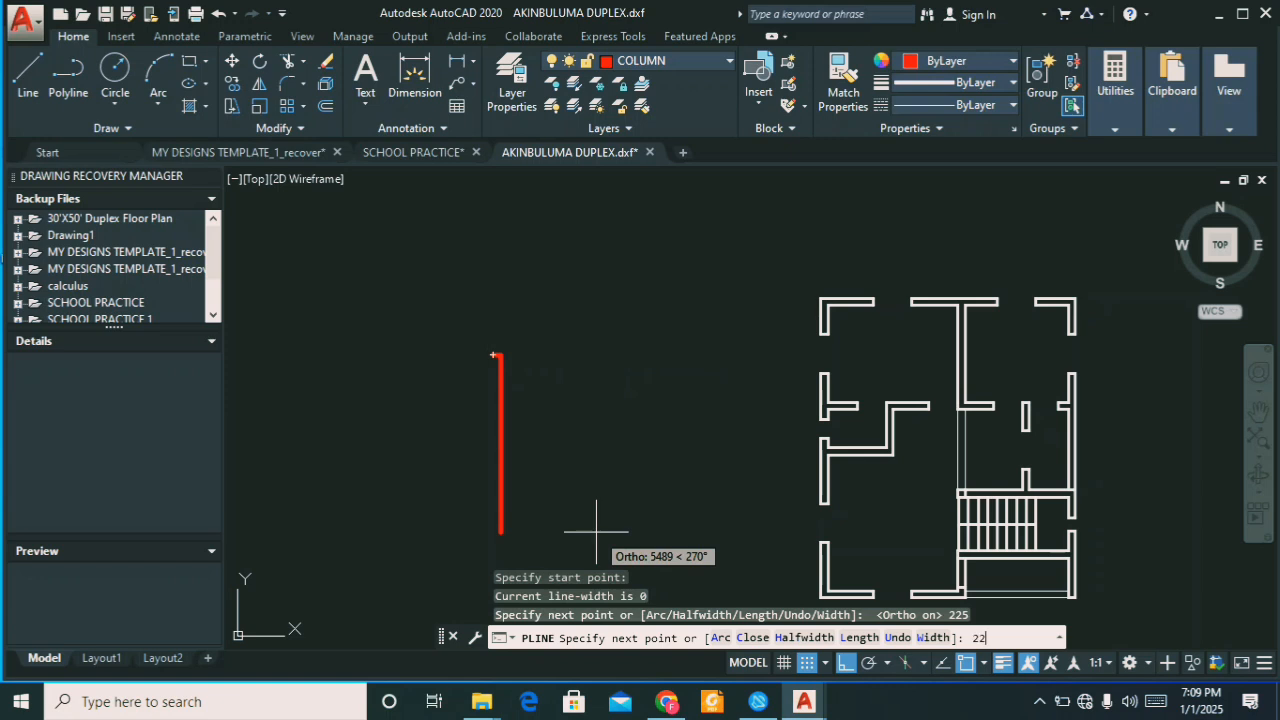
pyautogui.press('Return')
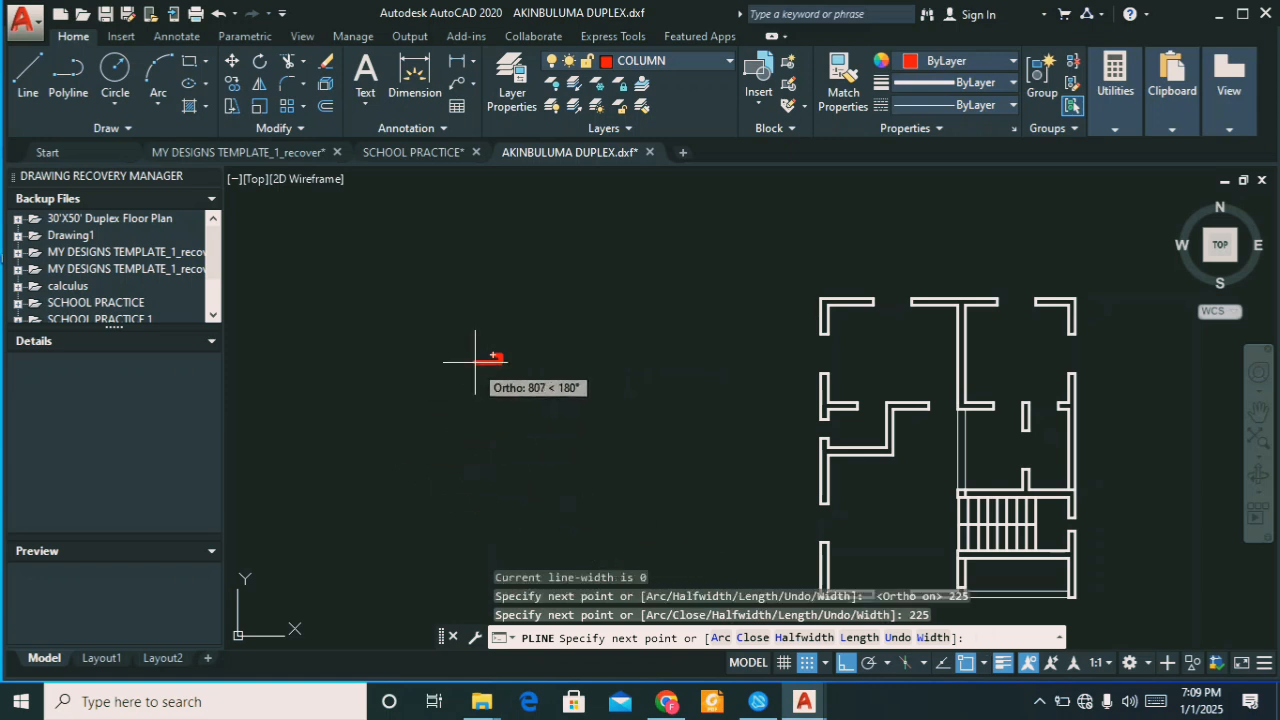
pyautogui.scroll(6, 478, 362)
pyautogui.scroll(2, 481, 365)
pyautogui.write('225')
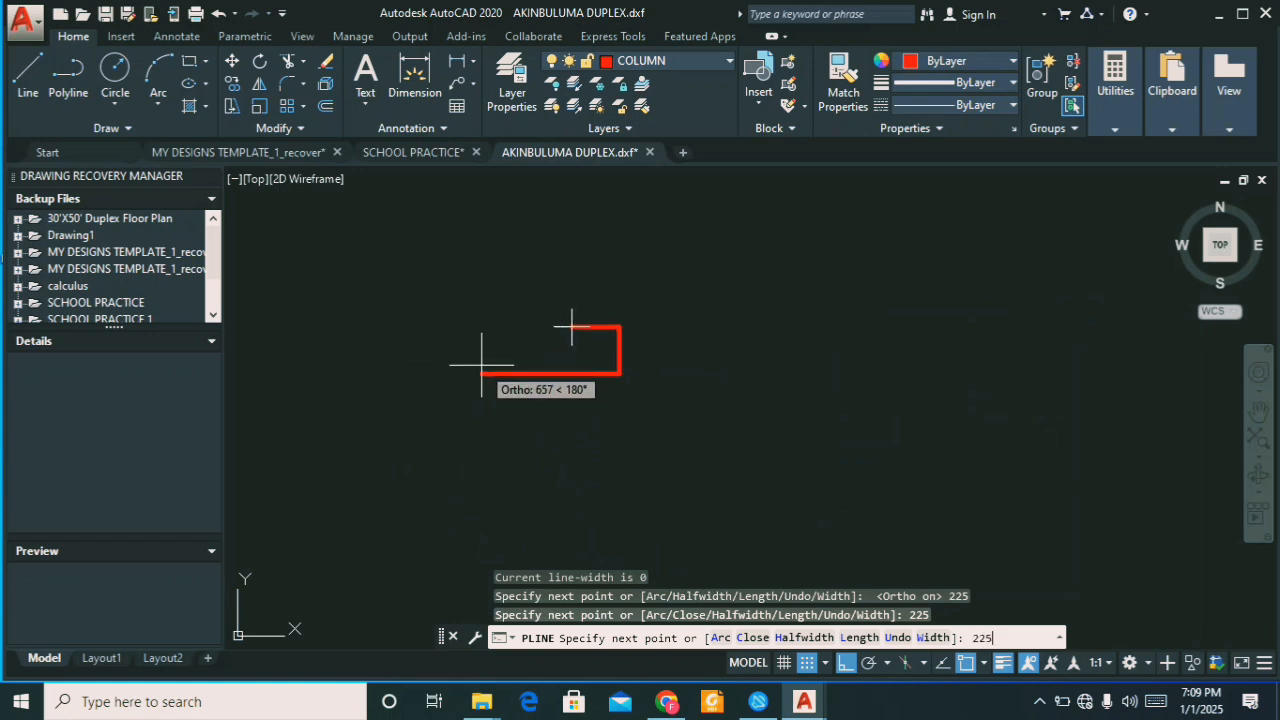
pyautogui.press('Return')
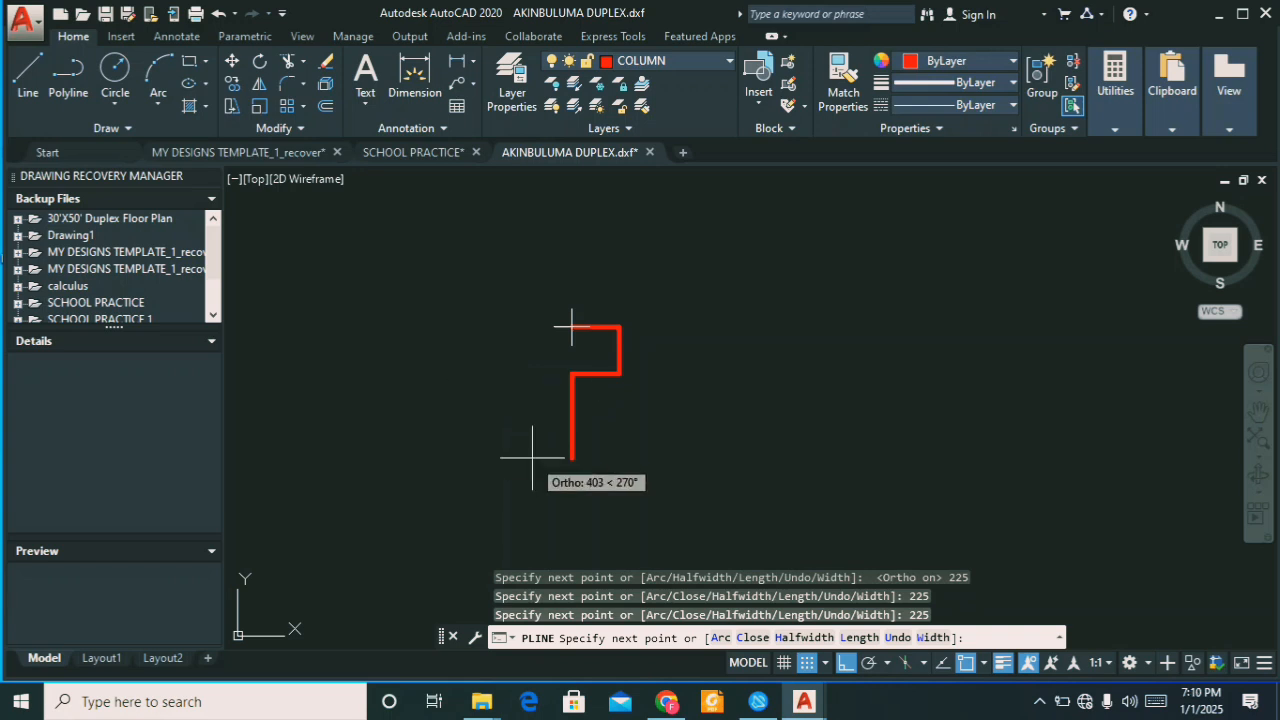
pyautogui.click(571, 326)
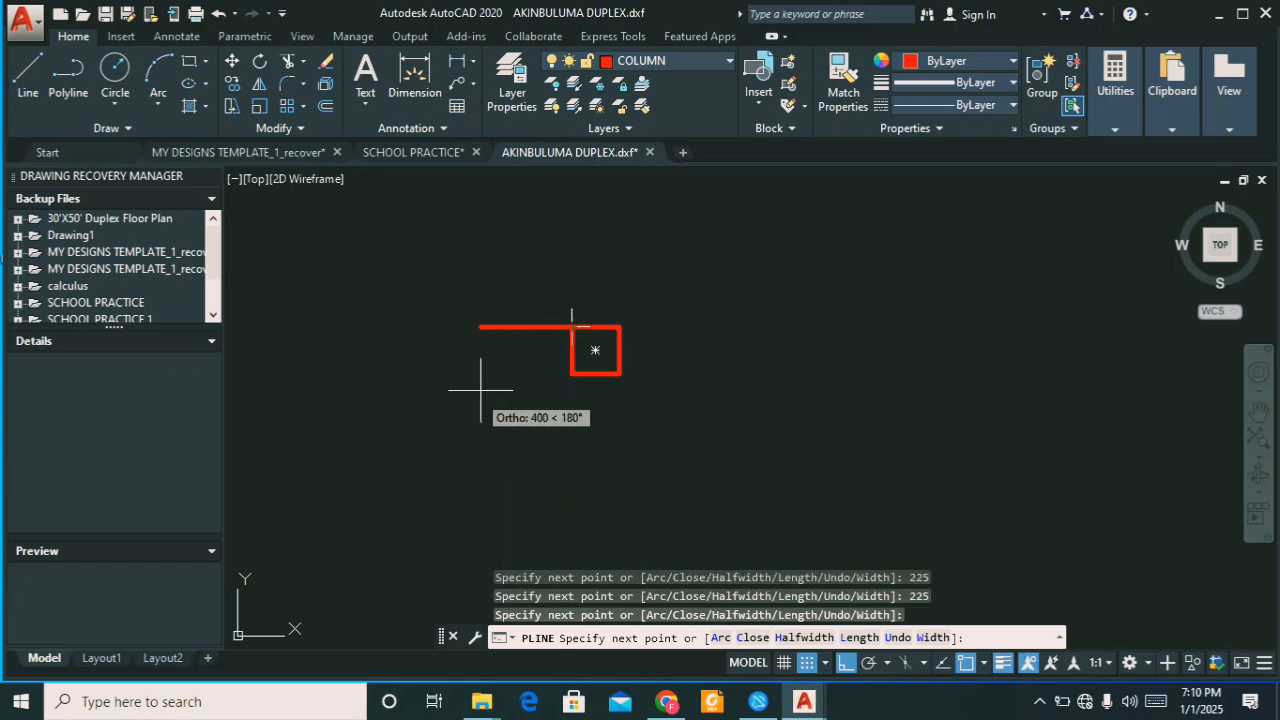
pyautogui.press('Escape')
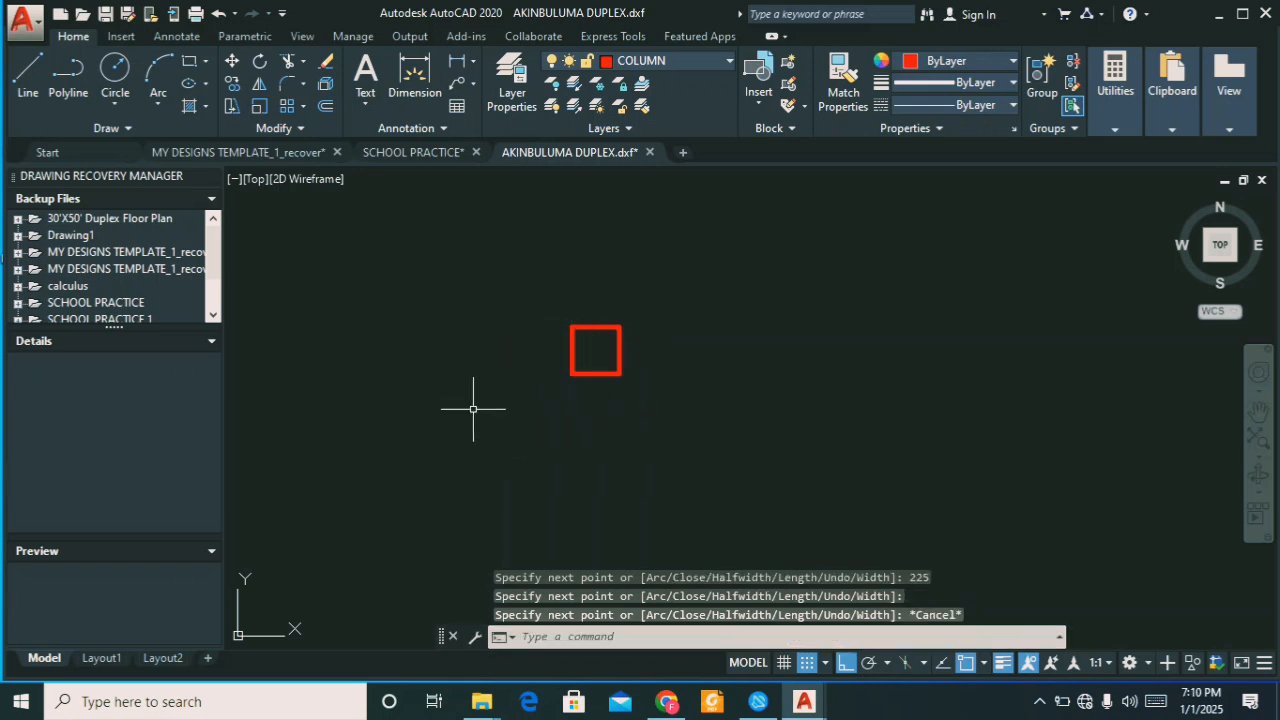
pyautogui.scroll(-4, 551, 338)
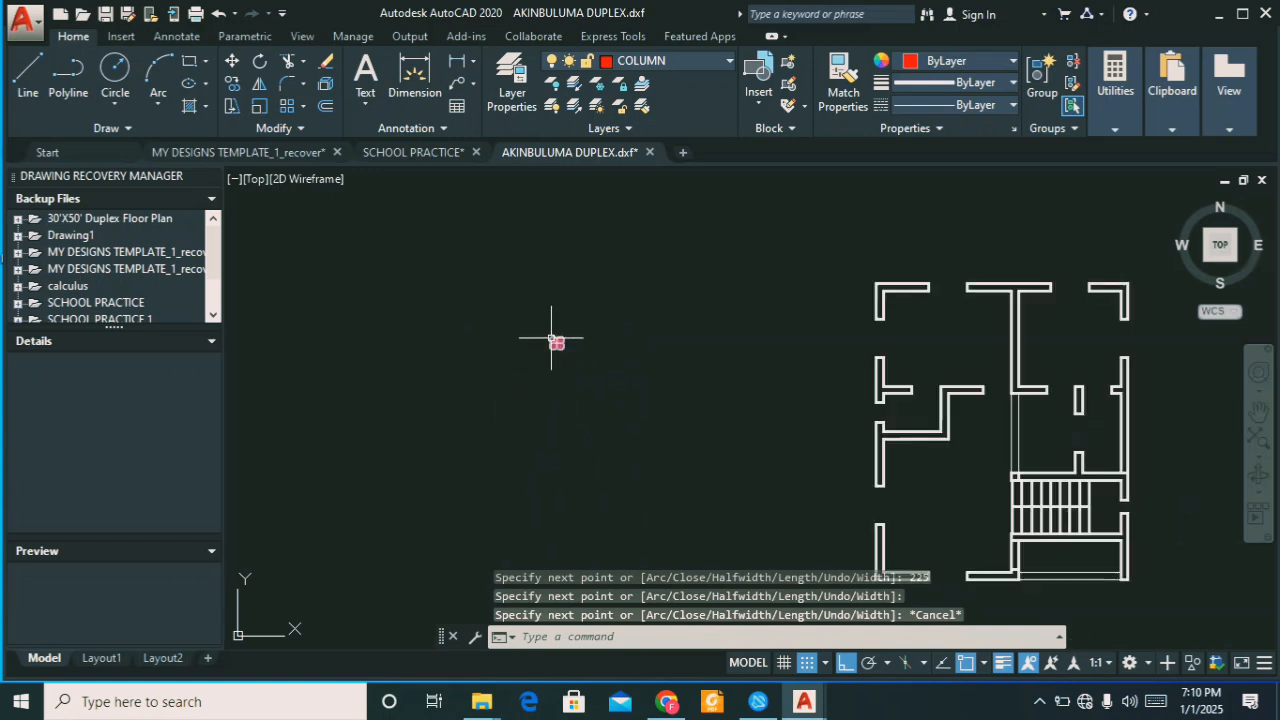
# Step: Select the red column square and start copying it with its upper-left corner as the base point
pyautogui.scroll(3, 543, 350)
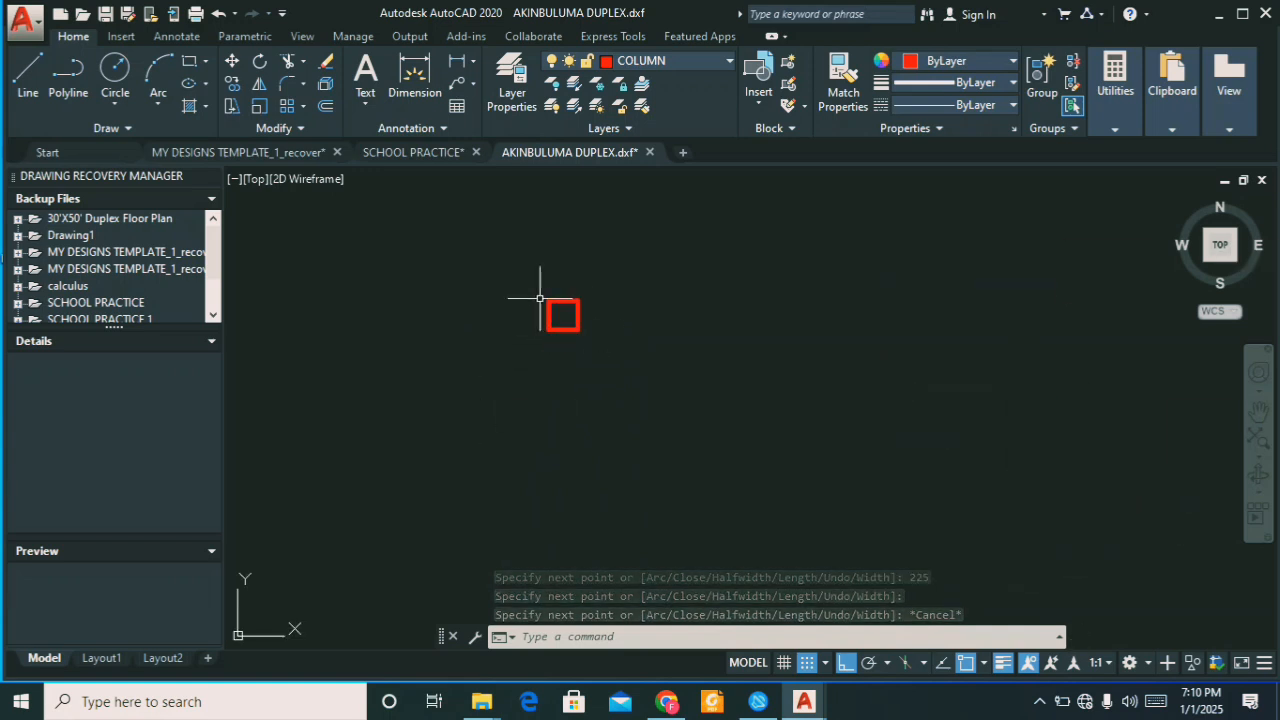
pyautogui.click(508, 266)
pyautogui.click(640, 392)
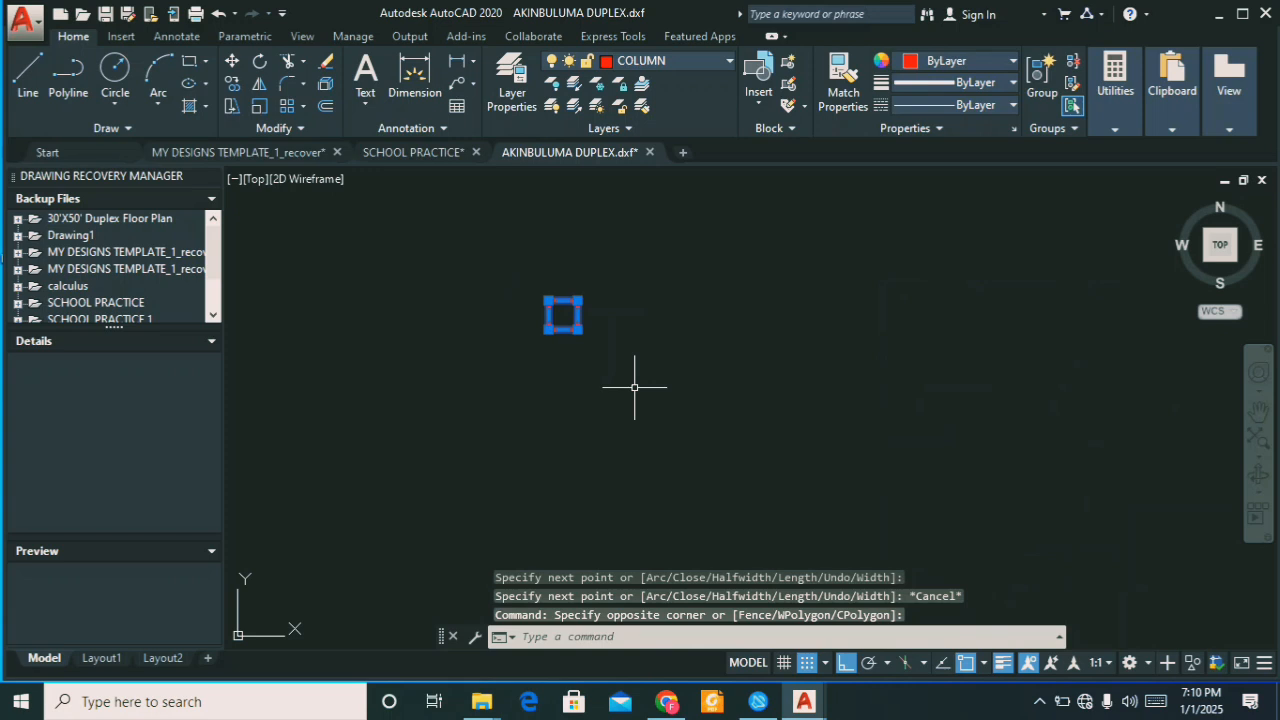
pyautogui.write('co')
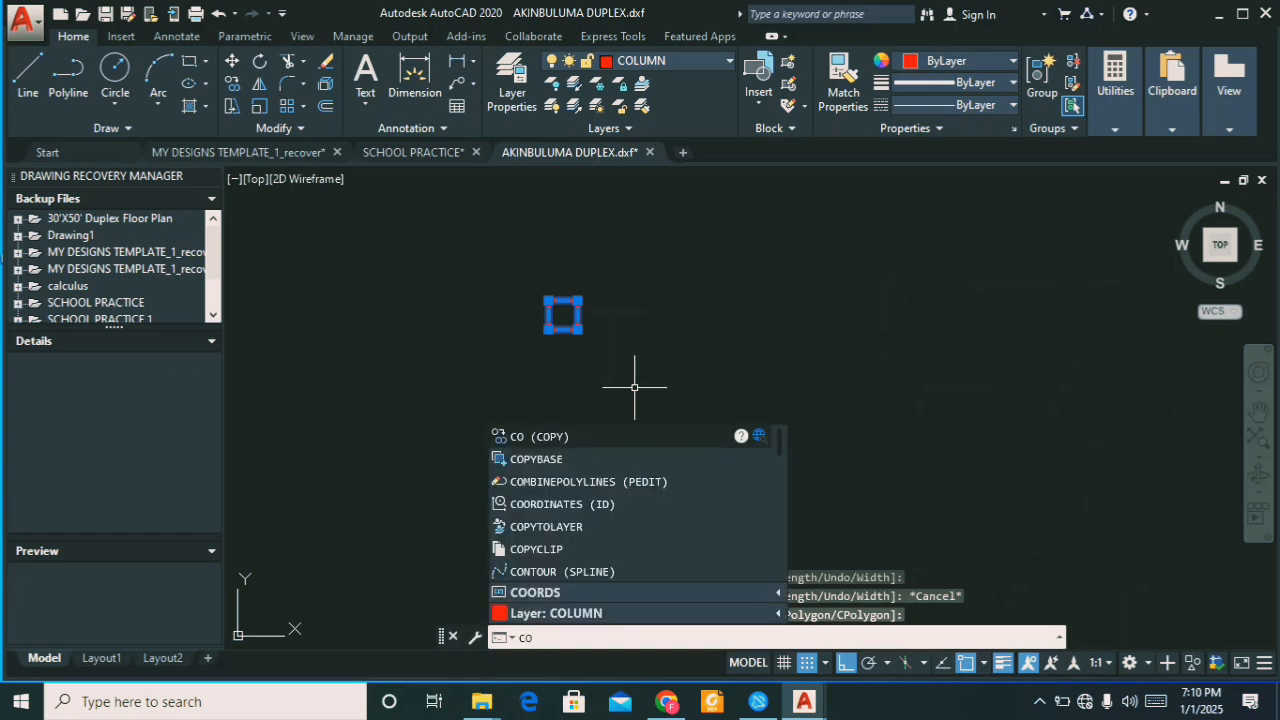
pyautogui.press('Return')
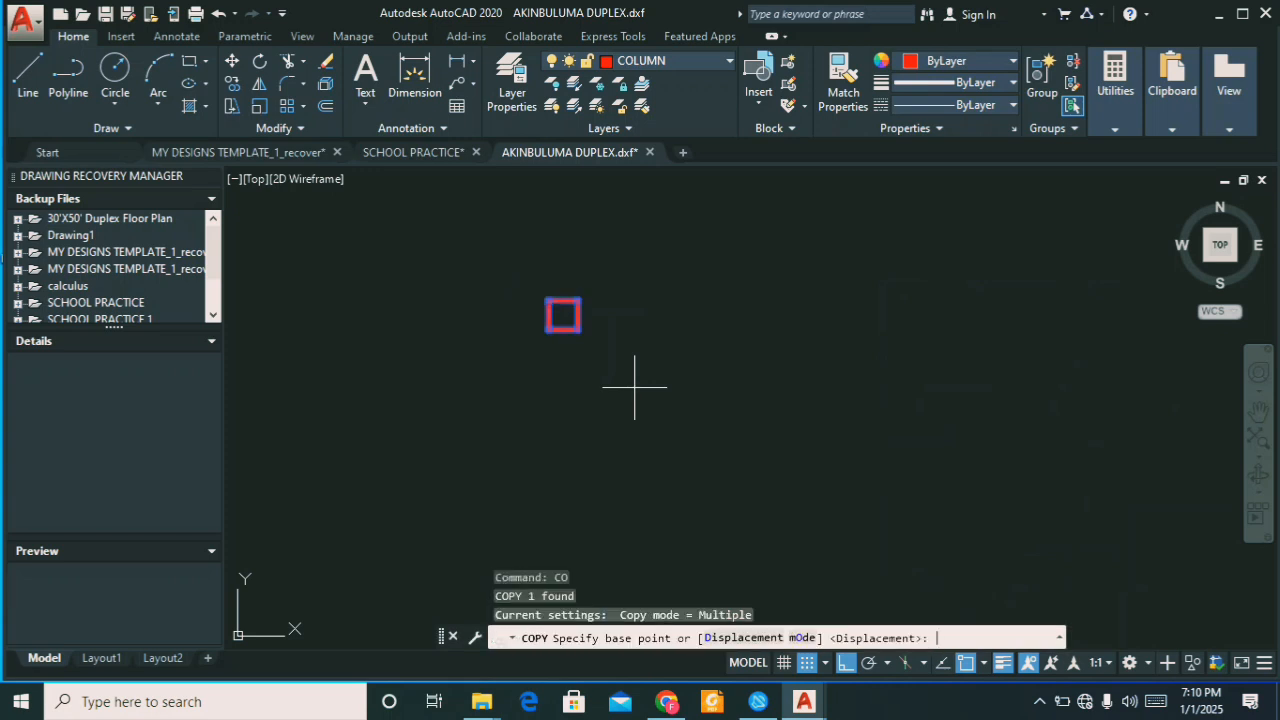
pyautogui.scroll(-4, 660, 378)
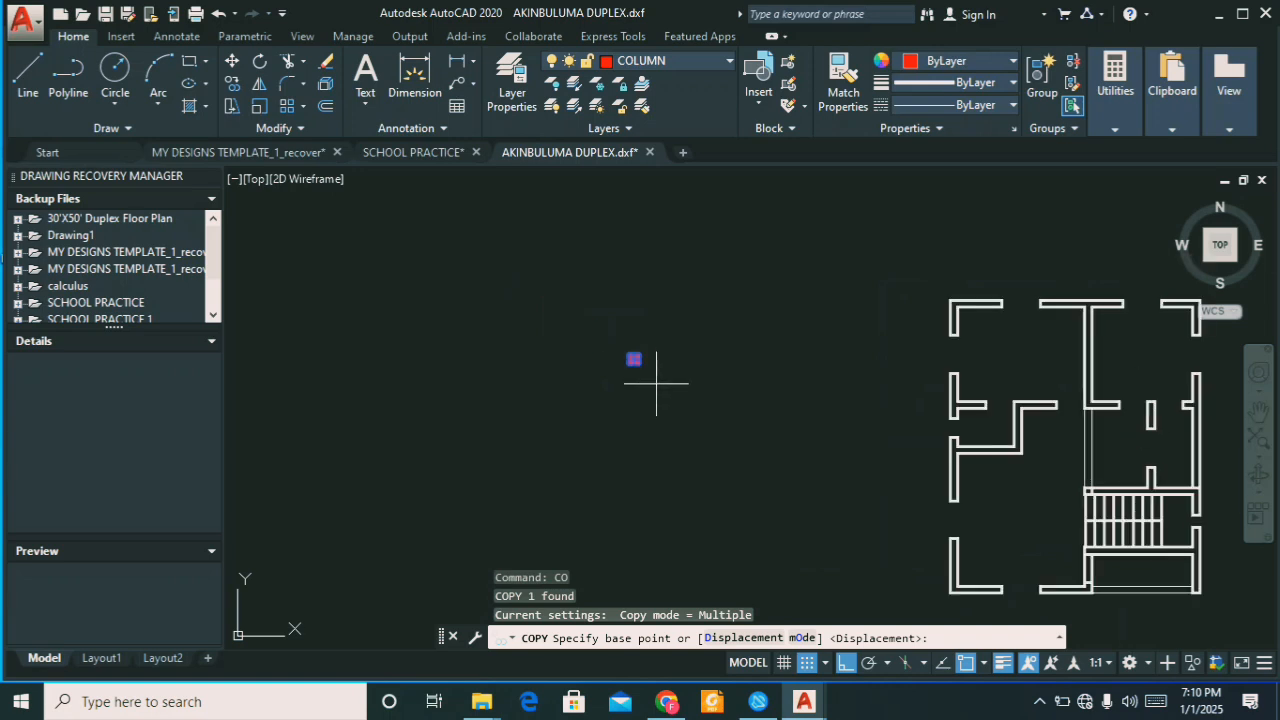
pyautogui.scroll(8, 605, 378)
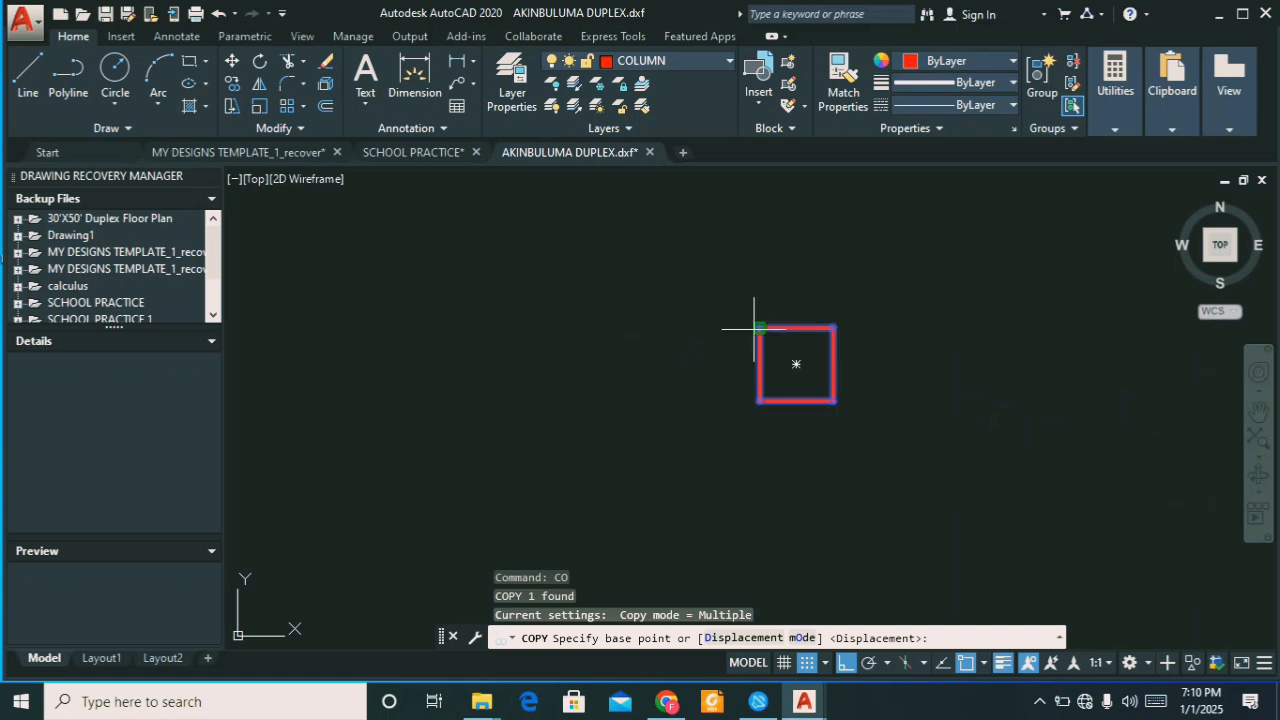
pyautogui.click(757, 328)
# Step: Turn ortho off and place a column copy at the upper-left outer corner of the floor plan walls
pyautogui.scroll(-8, 541, 330)
pyautogui.scroll(-2, 560, 322)
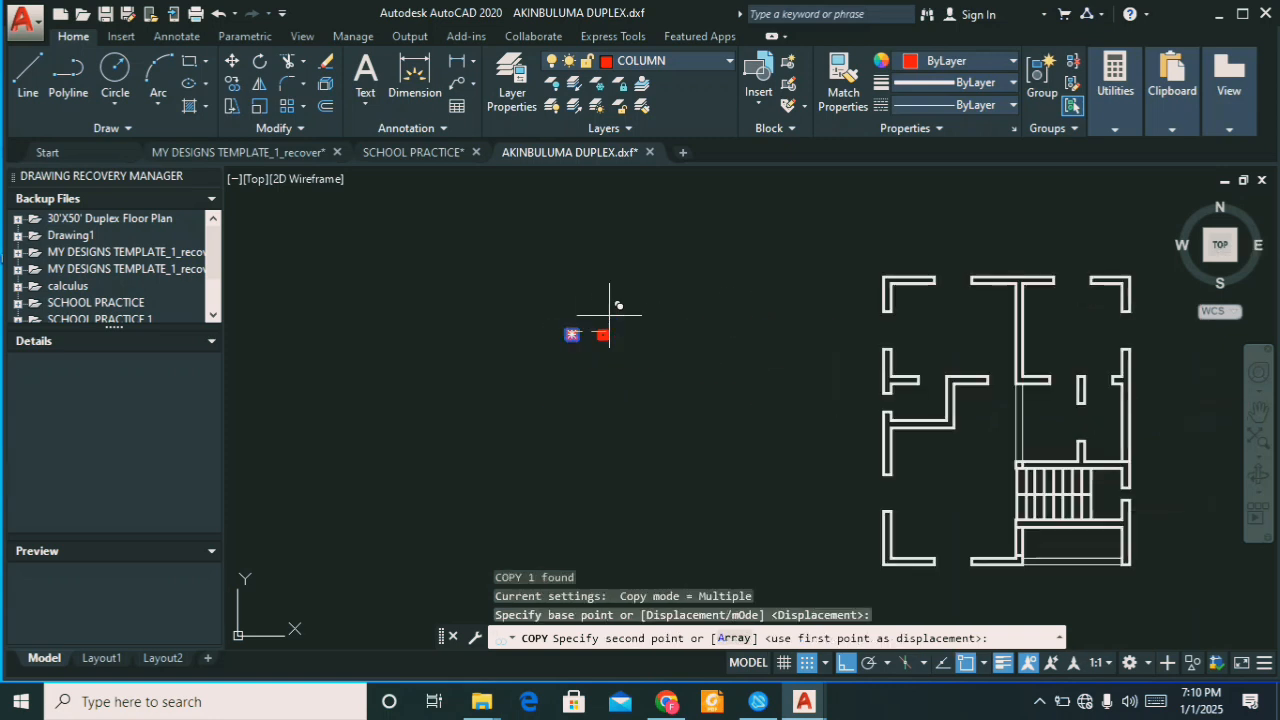
pyautogui.scroll(6, 880, 310)
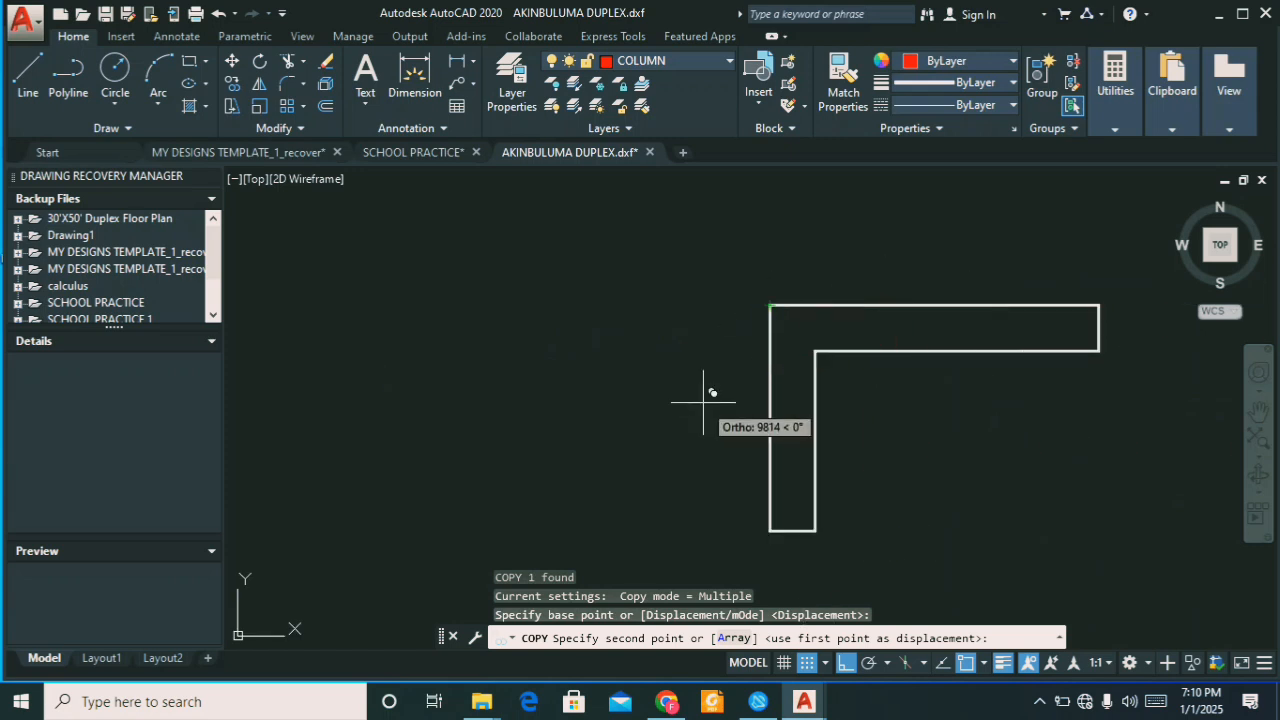
pyautogui.press('F8')
pyautogui.scroll(3, 762, 300)
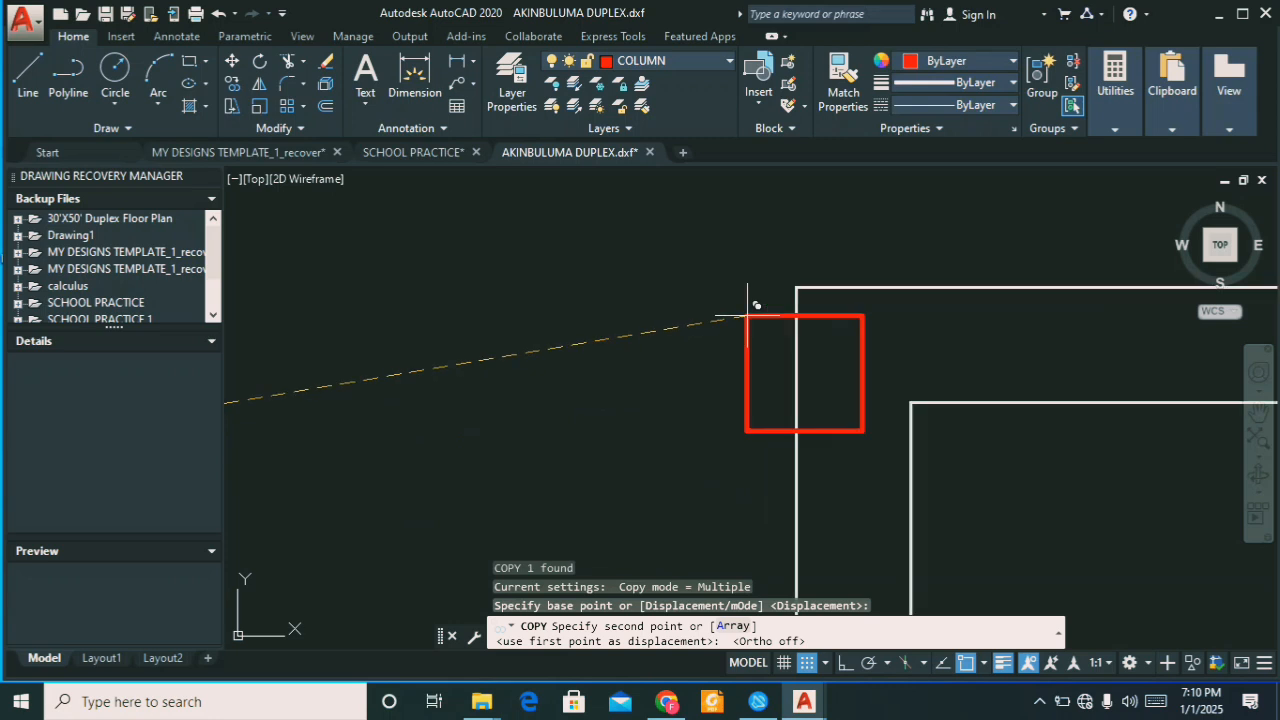
pyautogui.click(796, 288)
# Step: Place column copies where the central wall meets the upper wall and at the plan's upper-right outer corner
pyautogui.scroll(-4, 796, 280)
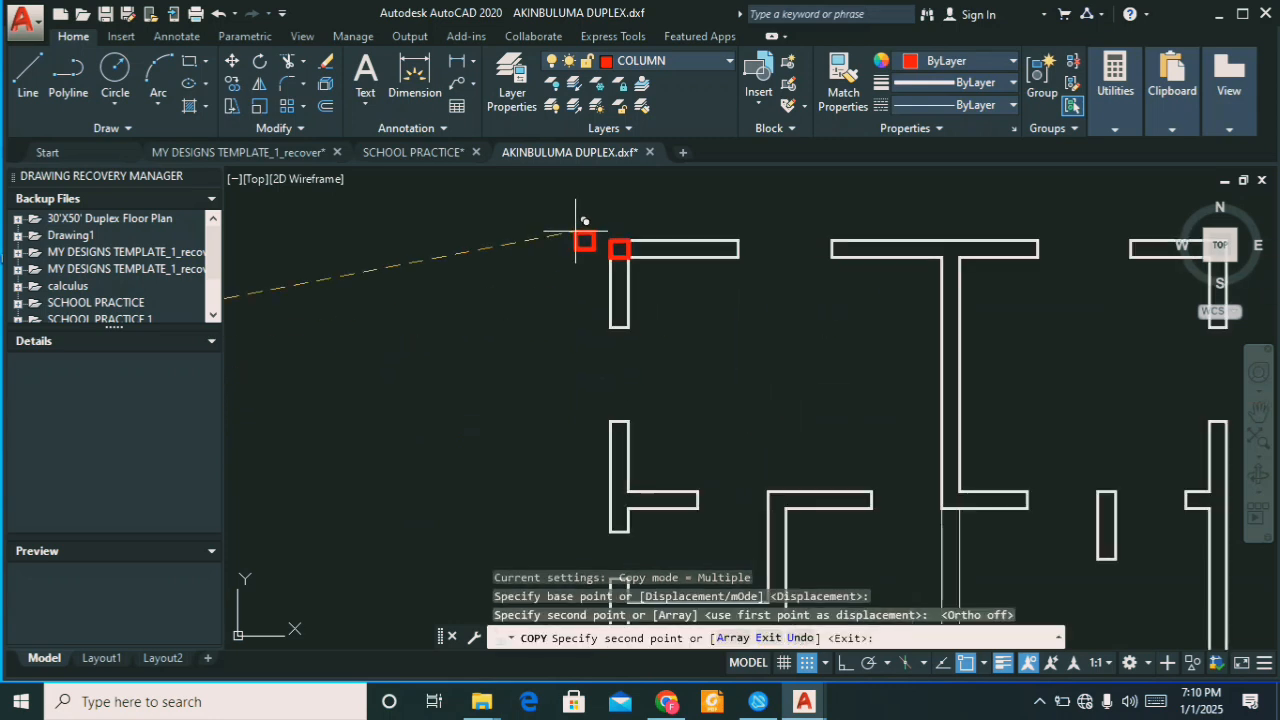
pyautogui.scroll(3, 796, 248)
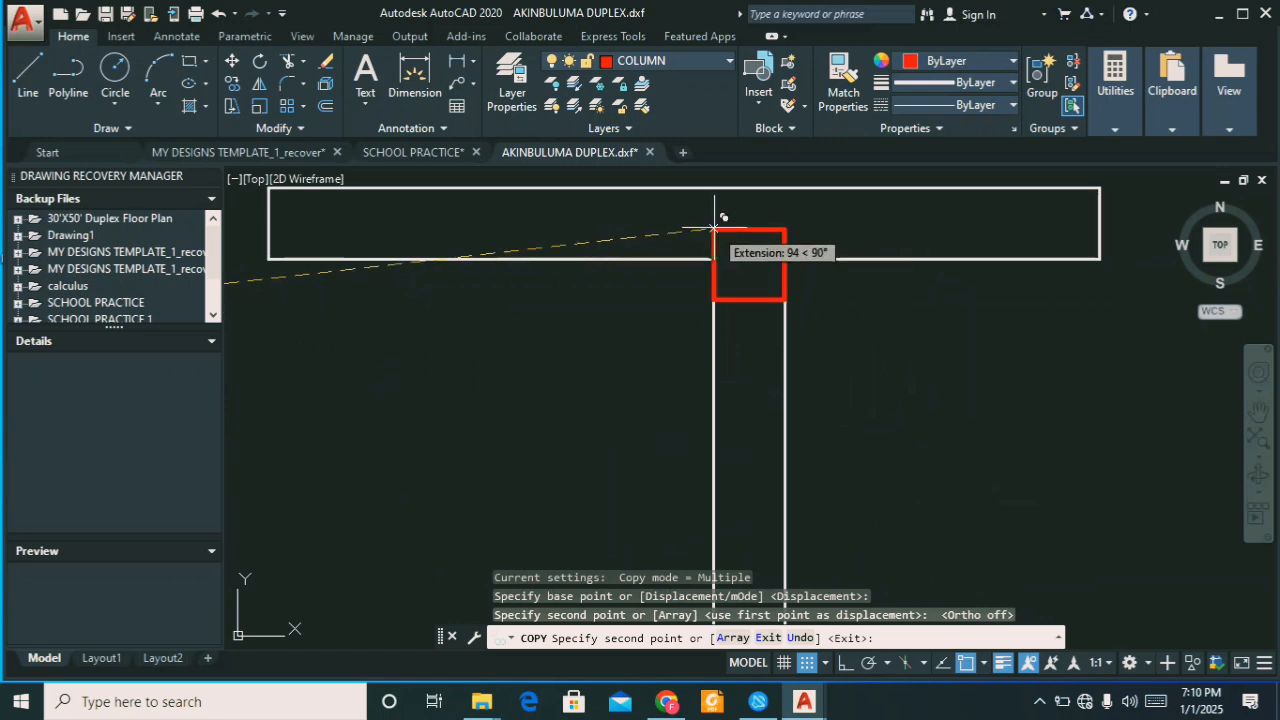
pyautogui.click(714, 187)
pyautogui.scroll(-5, 740, 262)
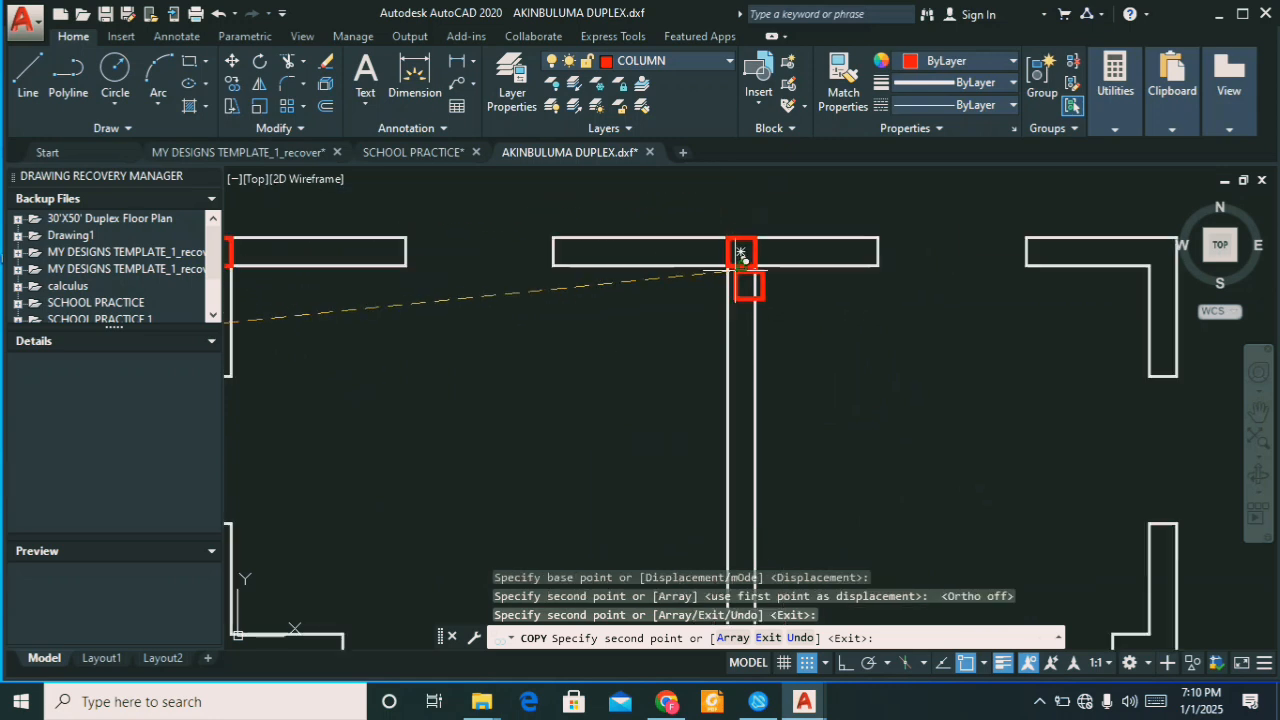
pyautogui.scroll(5, 895, 285)
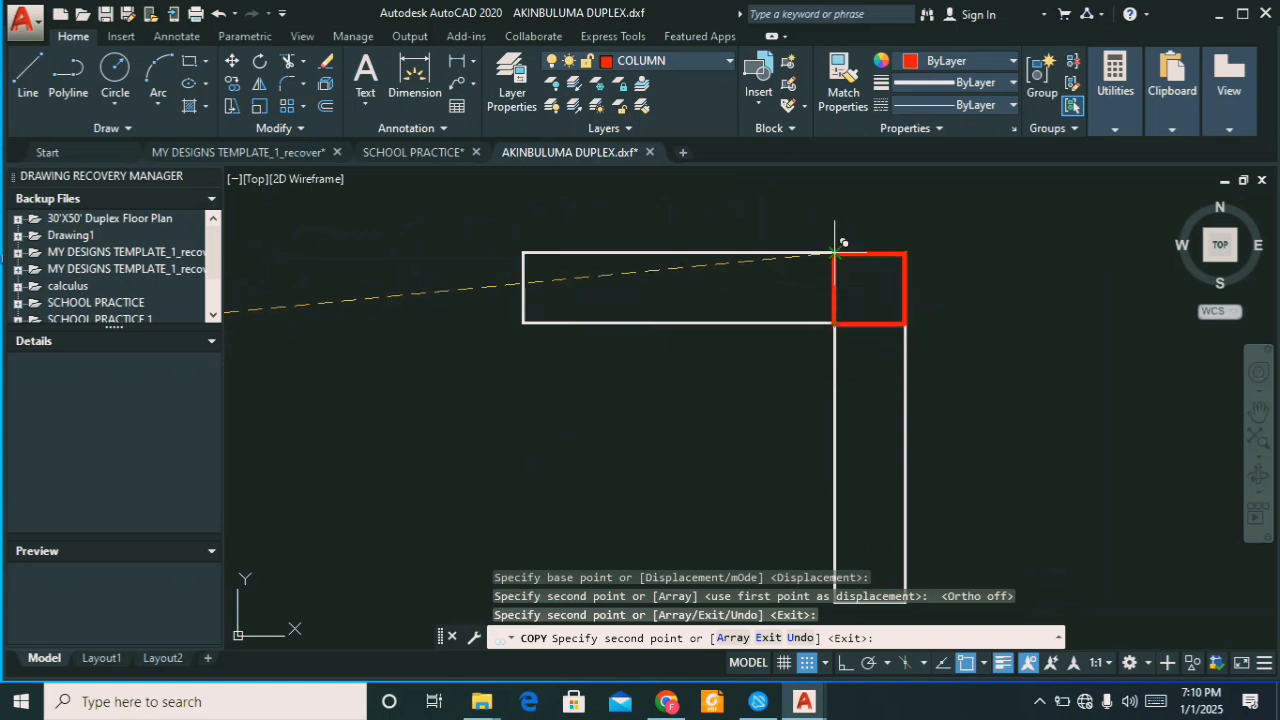
pyautogui.click(836, 263)
# Step: Place column copies at the right outer wall's junction with the short stub wall and at the central wall's lower junction
pyautogui.scroll(-8, 905, 228)
pyautogui.scroll(2, 903, 233)
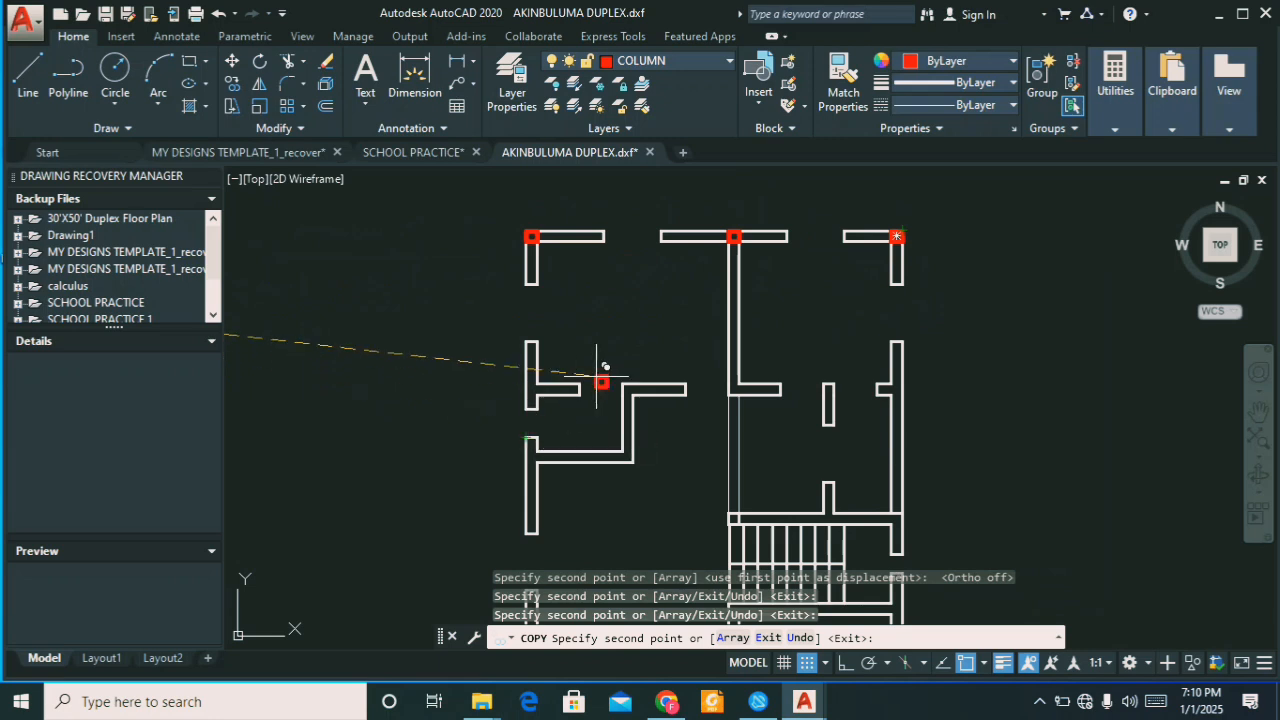
pyautogui.scroll(-1, 610, 372)
pyautogui.scroll(8, 777, 376)
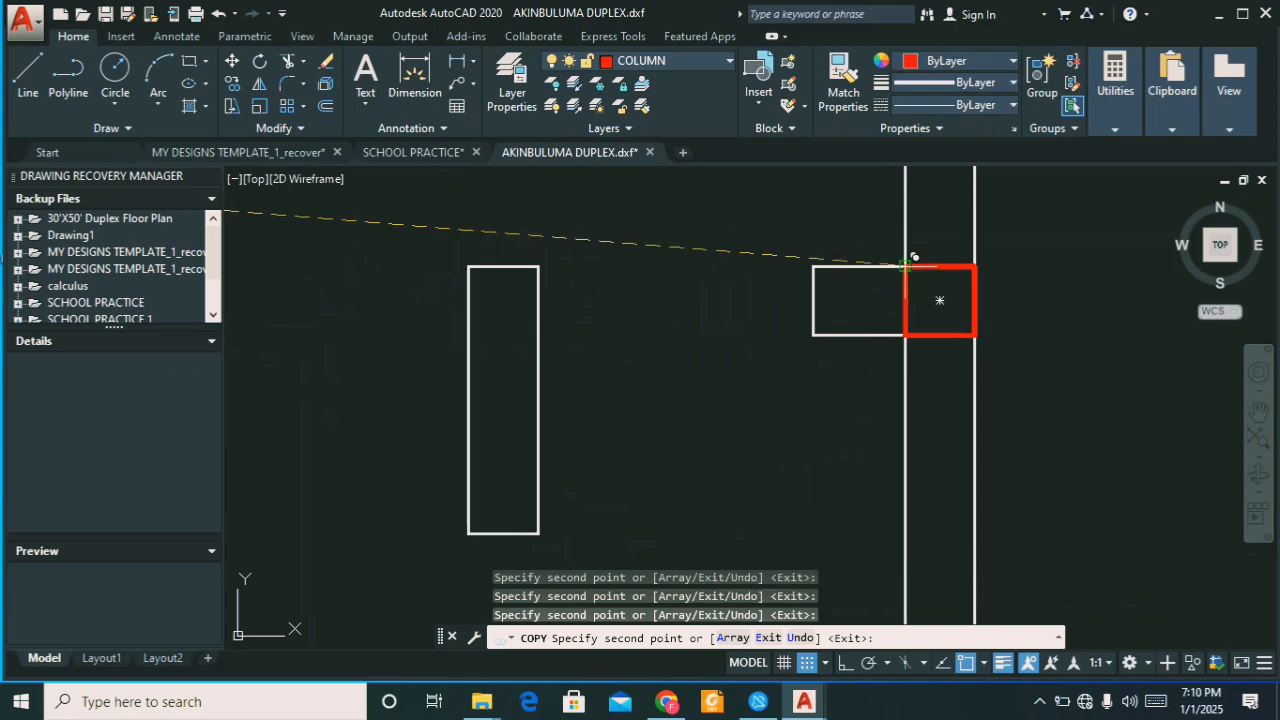
pyautogui.scroll(-6, 968, 315)
pyautogui.scroll(-2, 961, 313)
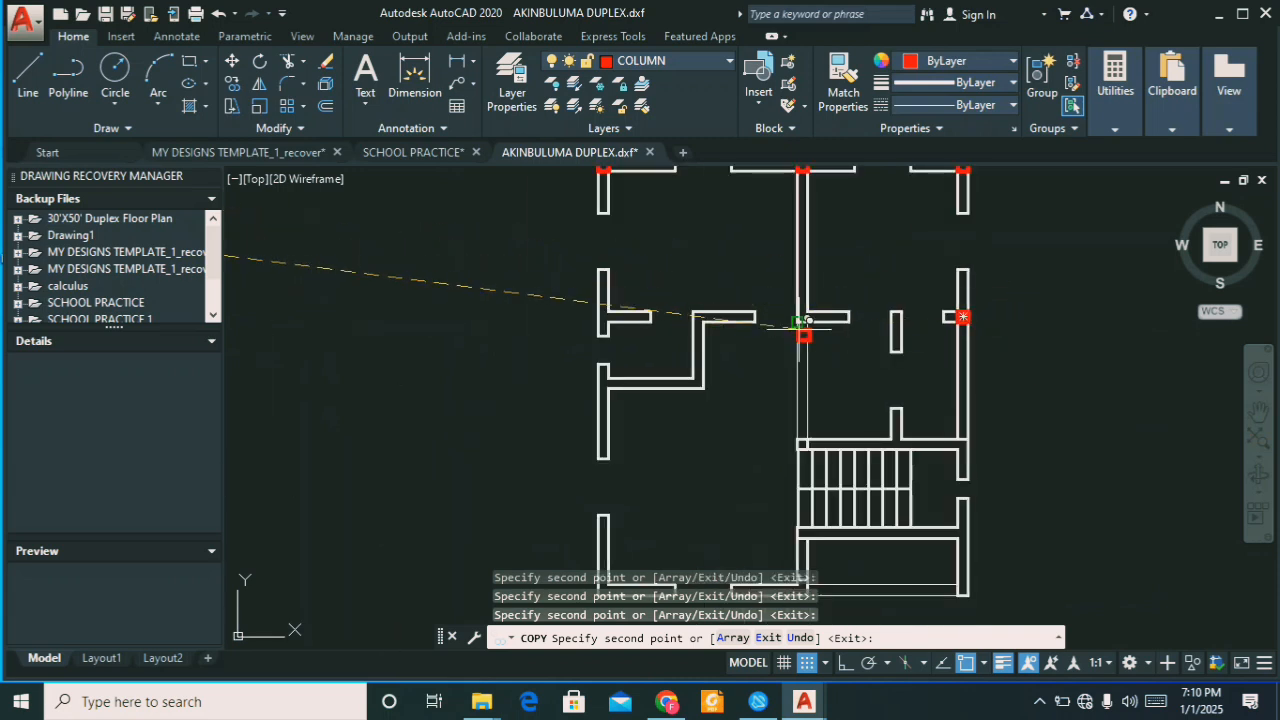
pyautogui.scroll(7, 874, 337)
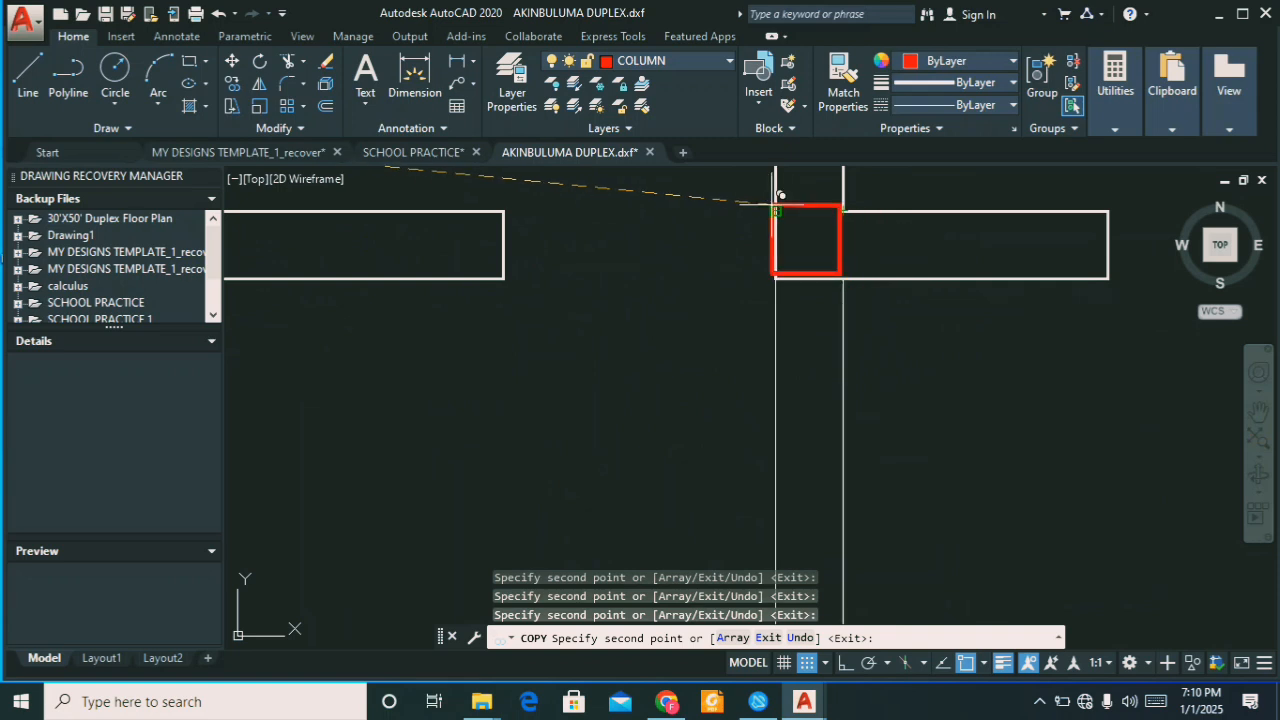
pyautogui.click(780, 197)
# Step: Place a column copy where the short inner wall meets the left outer wall, level with the central wall's lower junction
pyautogui.scroll(-5, 937, 301)
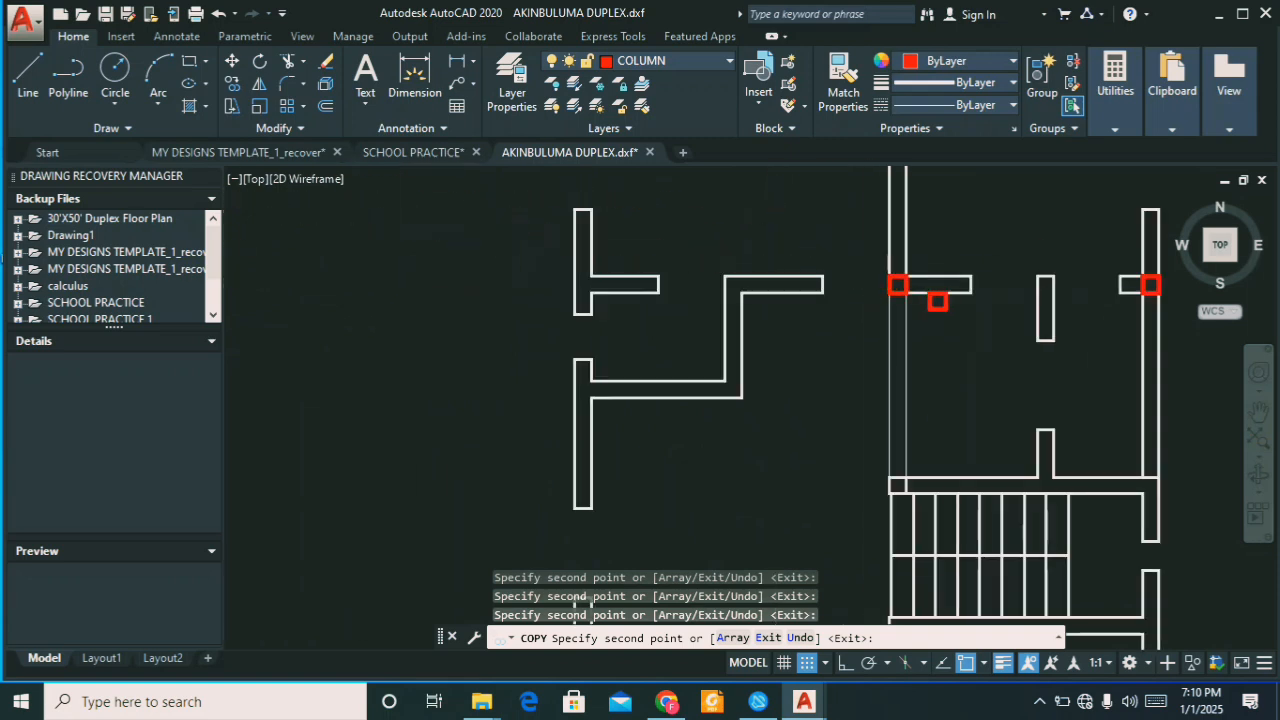
pyautogui.scroll(4, 712, 288)
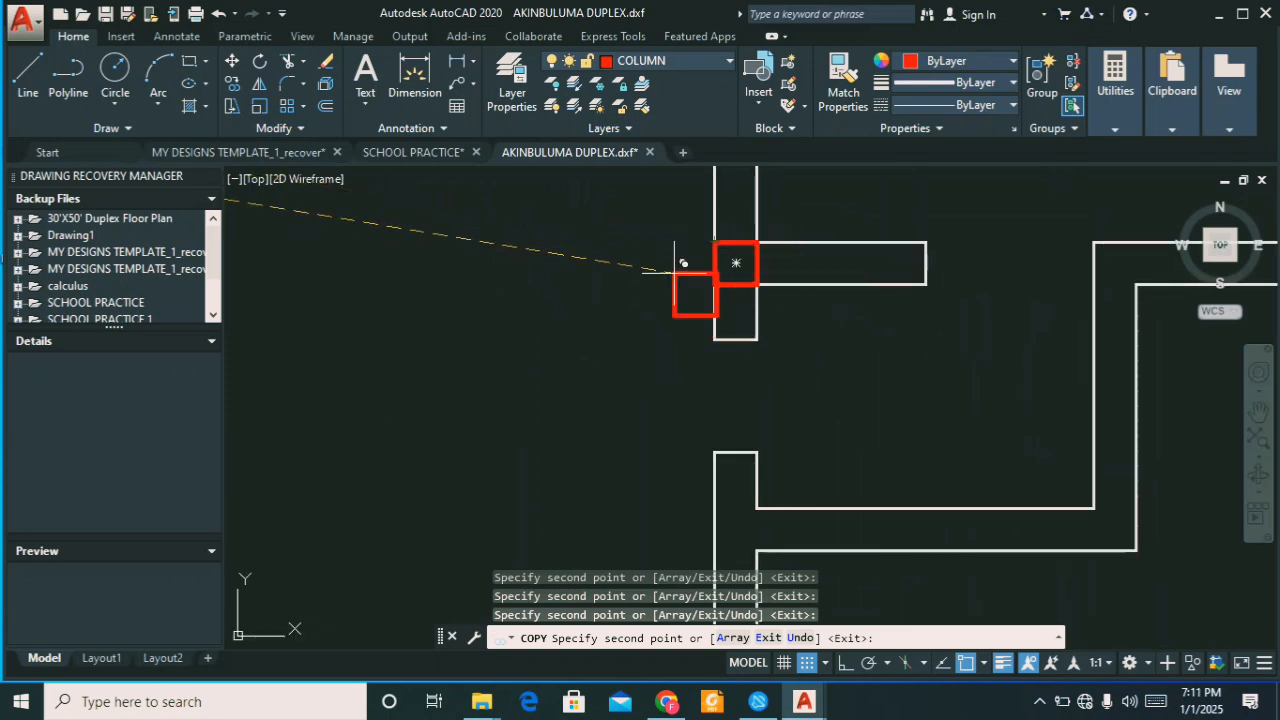
pyautogui.scroll(5, 730, 260)
pyautogui.scroll(-5, 728, 255)
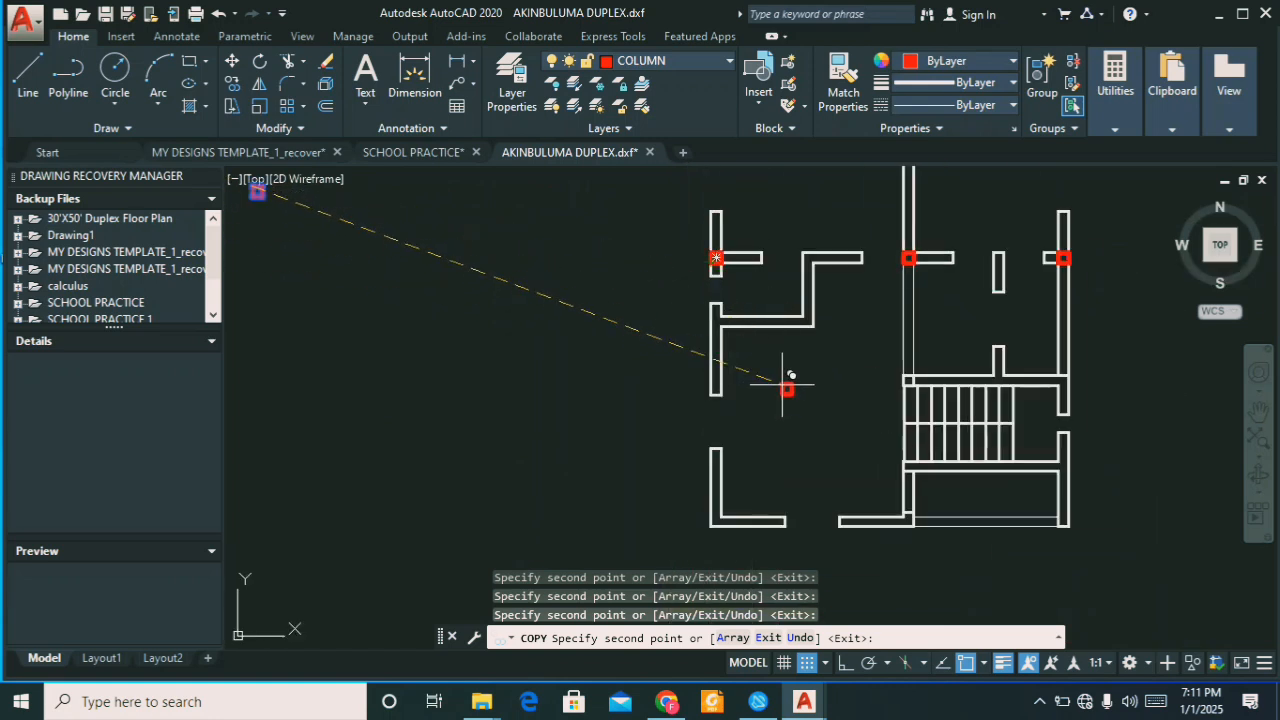
# Step: Place column copies where the wall above the staircase meets the right outer wall and at the plan's lower-right corner
pyautogui.scroll(3, 918, 383)
pyautogui.scroll(-3, 840, 332)
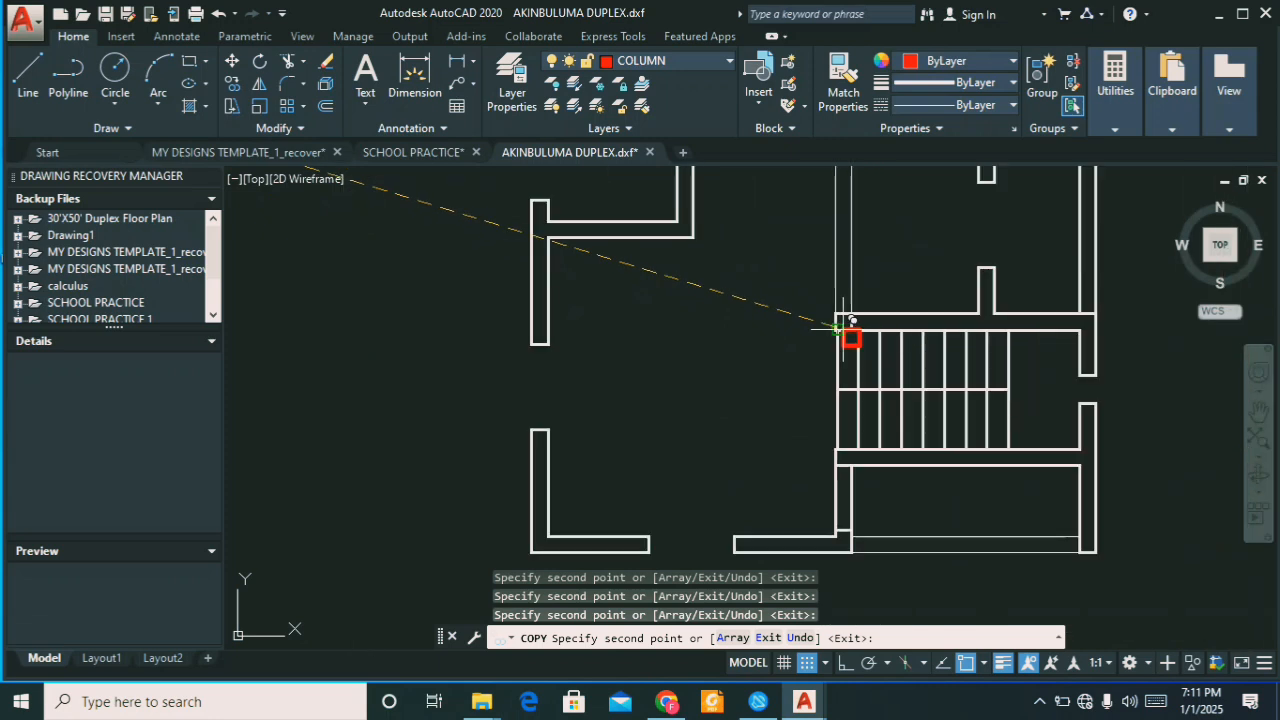
pyautogui.scroll(3, 1125, 335)
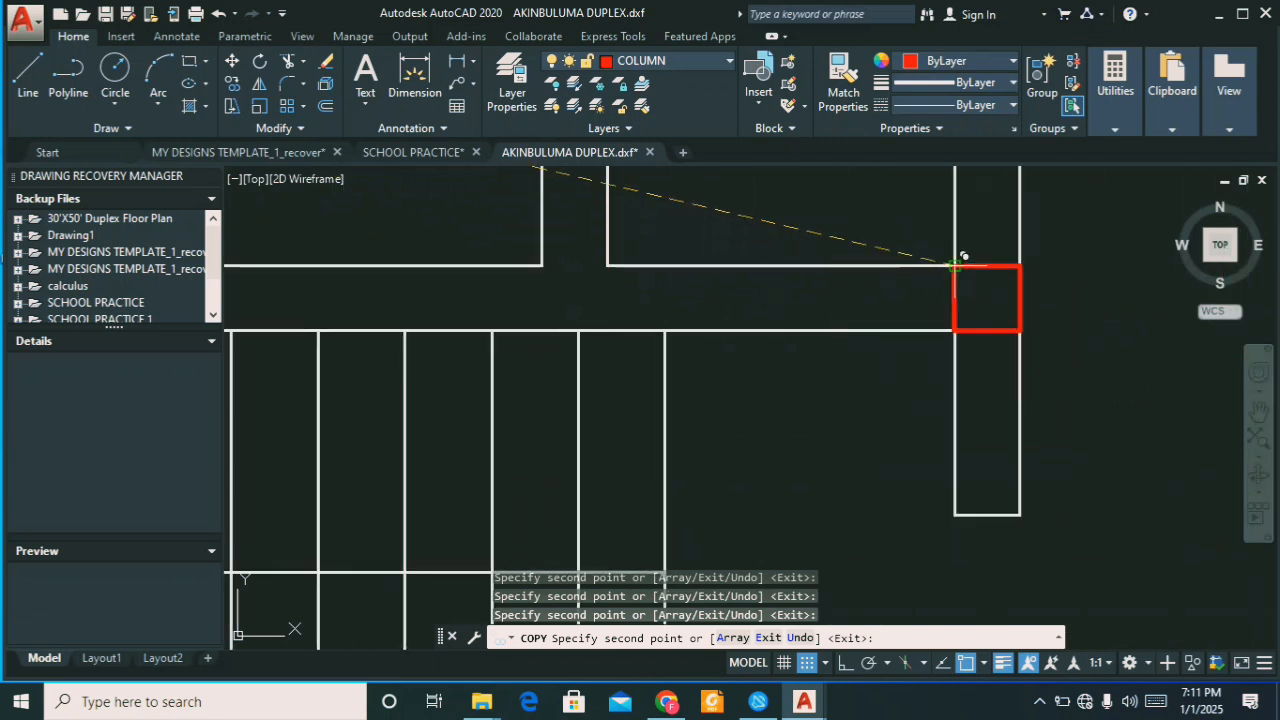
pyautogui.scroll(-3, 988, 298)
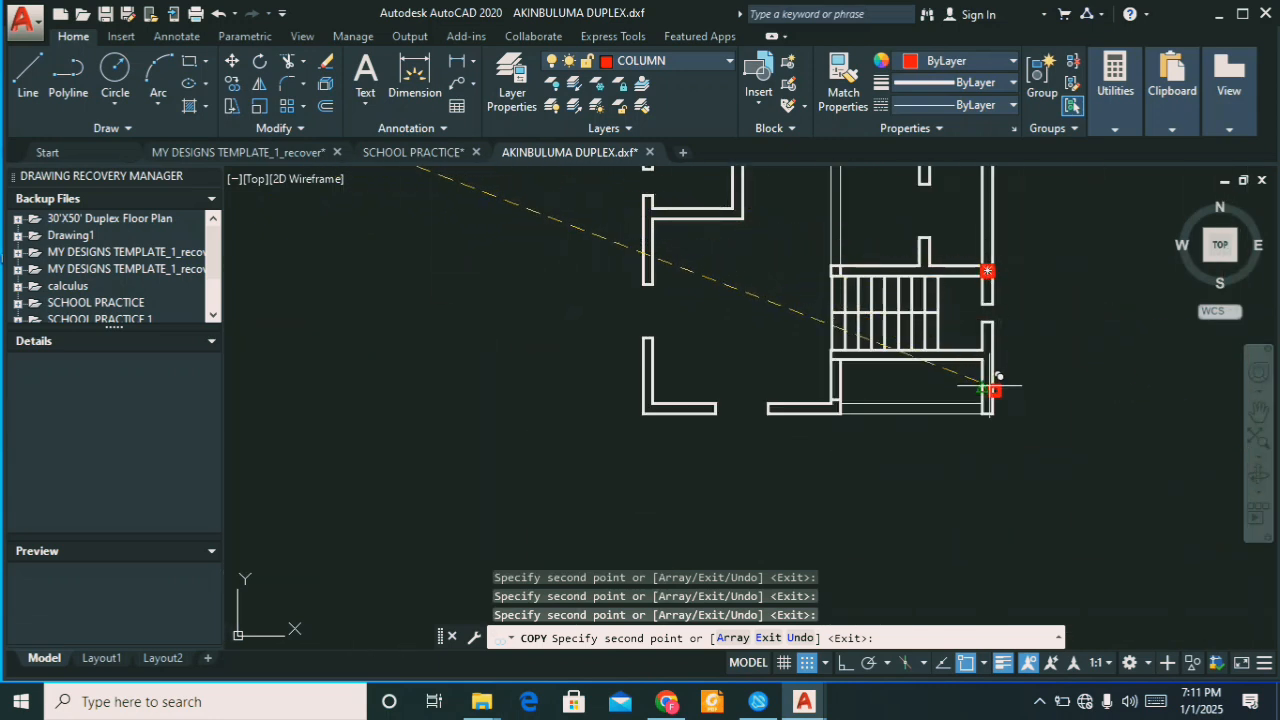
pyautogui.scroll(4, 994, 385)
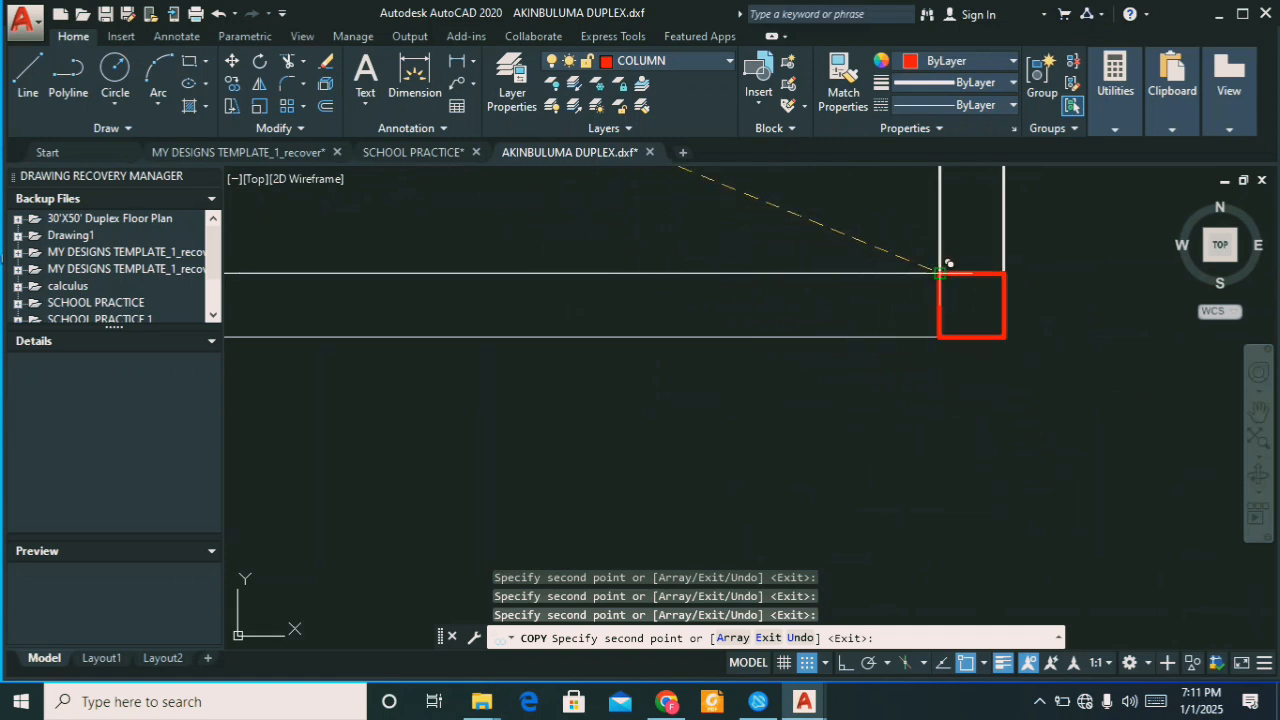
pyautogui.scroll(-3, 1010, 330)
# Step: Place a column copy where the lower wall meets the vertical wall below the staircase's left side
pyautogui.scroll(3, 880, 335)
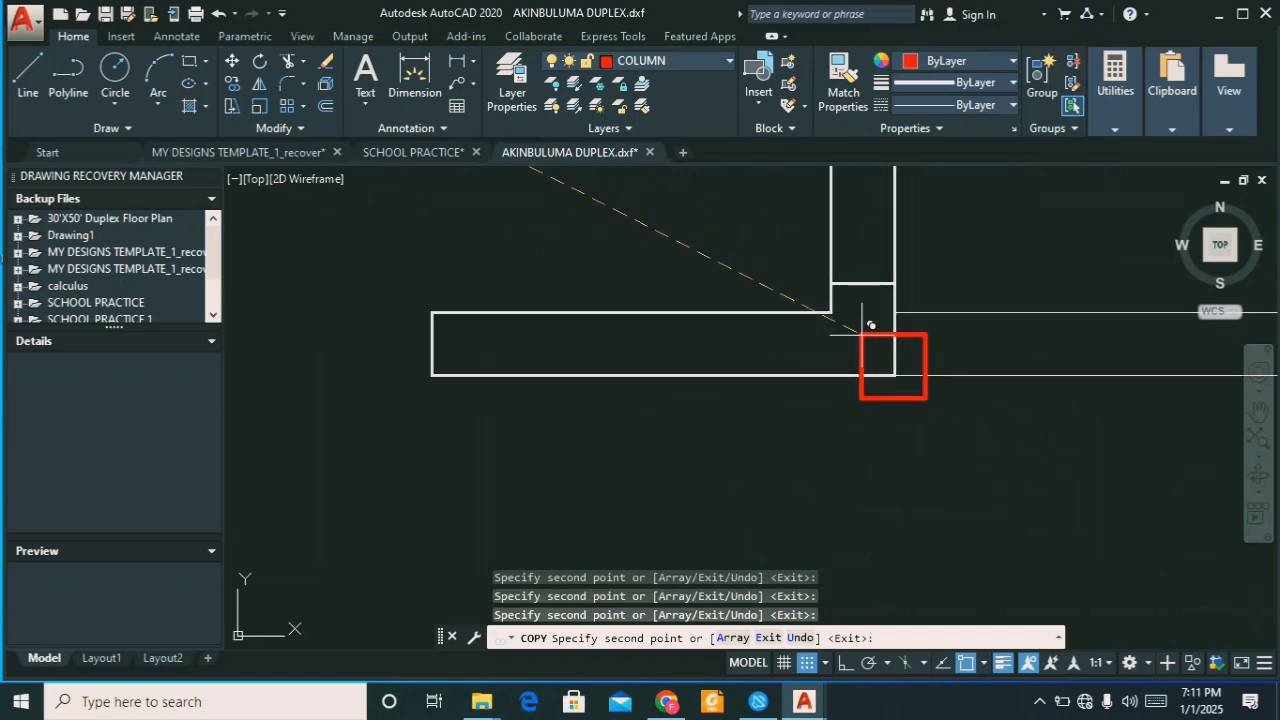
pyautogui.scroll(-5, 858, 311)
pyautogui.scroll(3, 894, 343)
pyautogui.scroll(2, 895, 338)
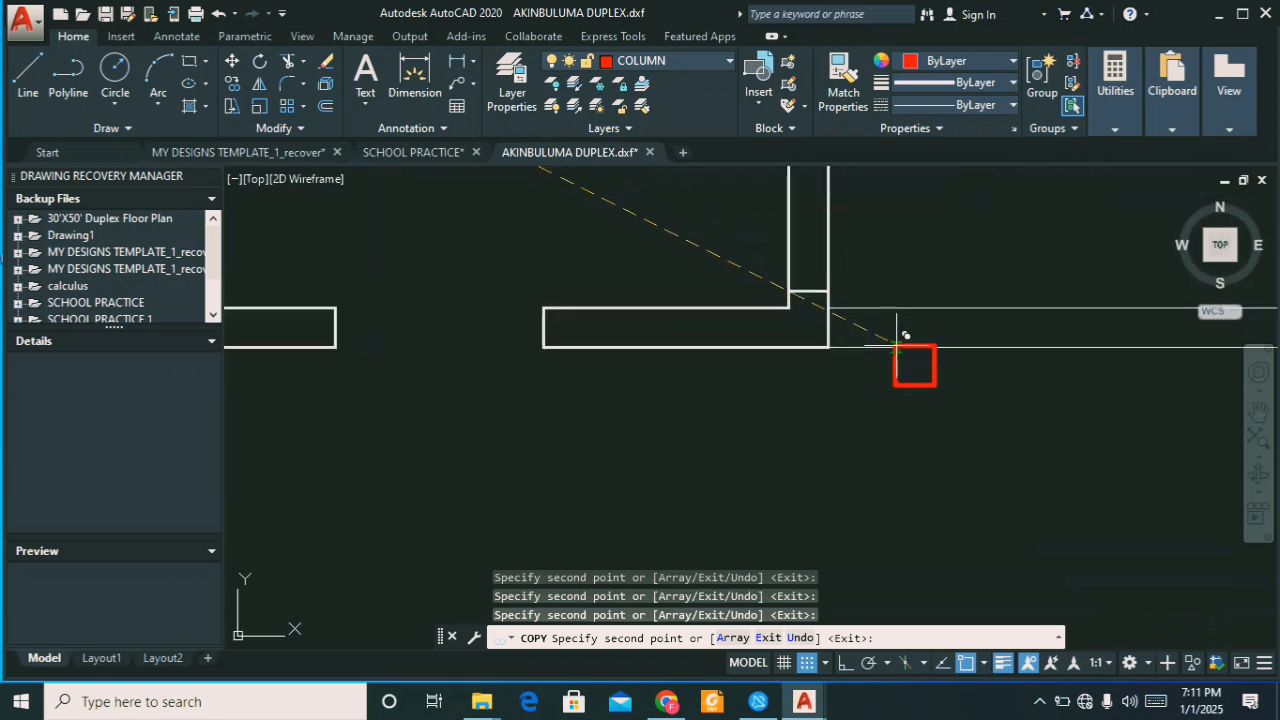
pyautogui.scroll(-1, 895, 336)
pyautogui.scroll(2, 875, 335)
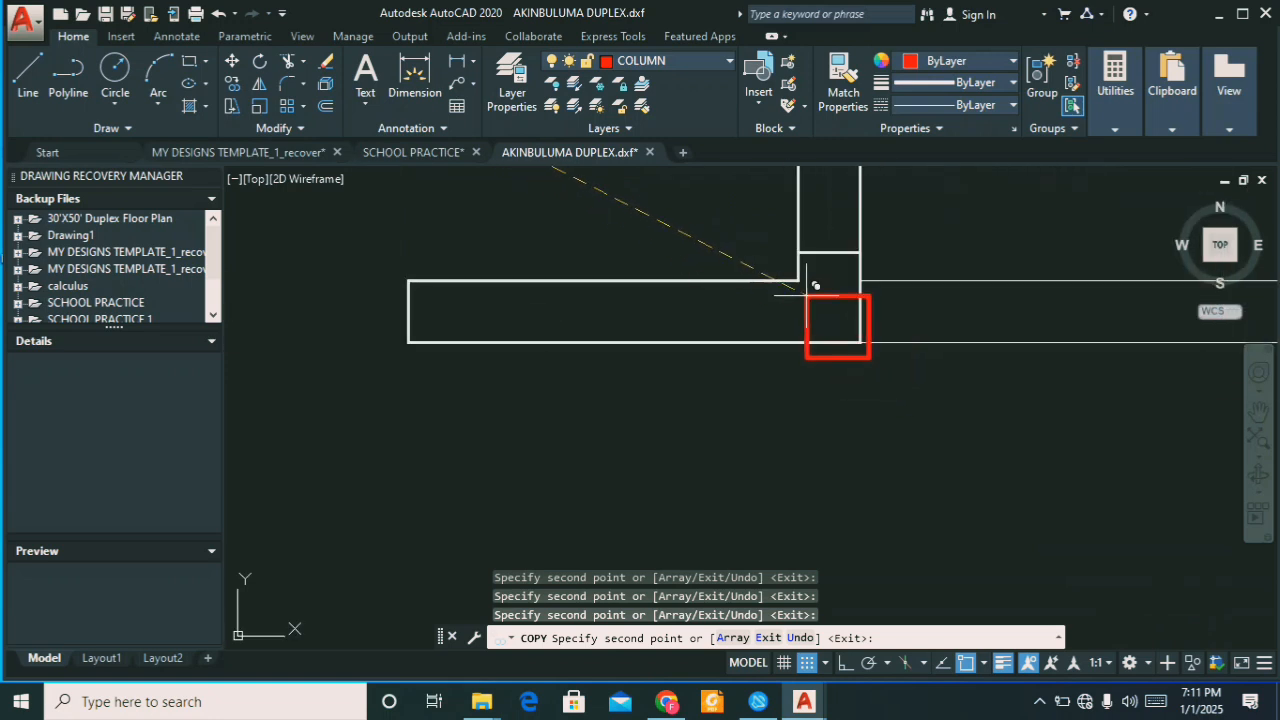
pyautogui.scroll(-2, 800, 280)
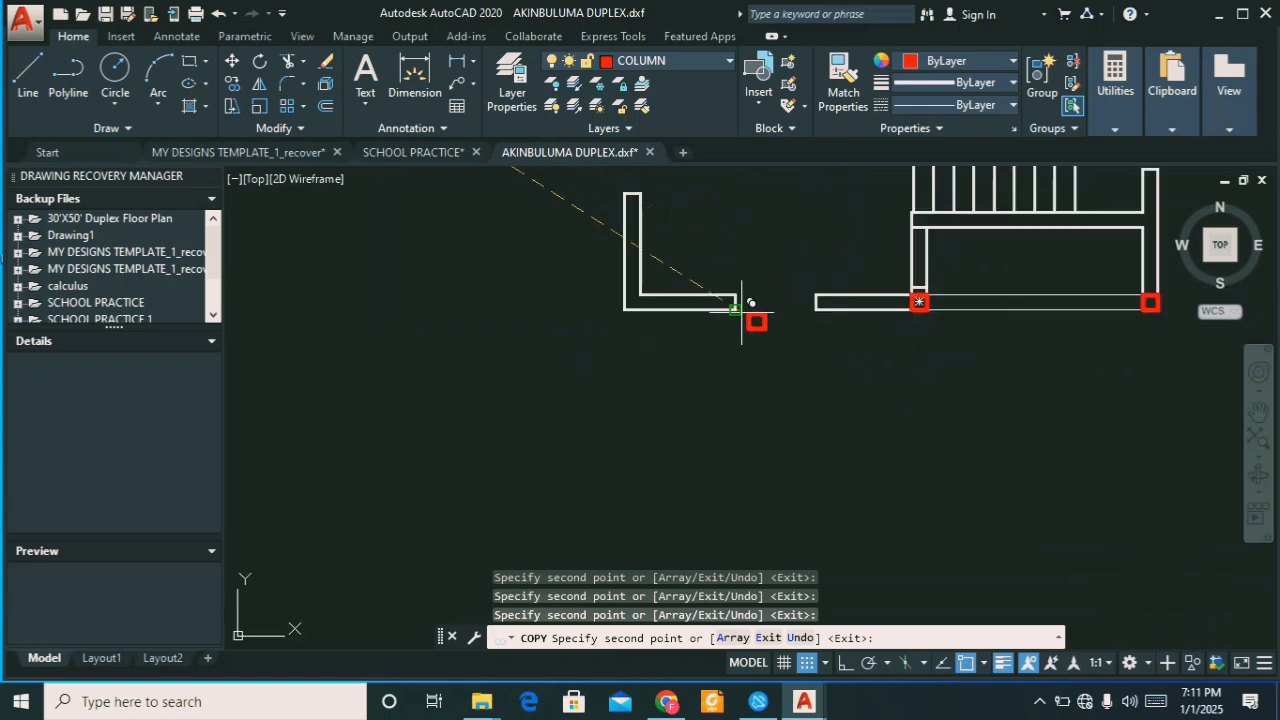
# Step: Place column copies at the plan's lower-left outer corner and at the wall corner above the staircase's left end
pyautogui.scroll(3, 625, 290)
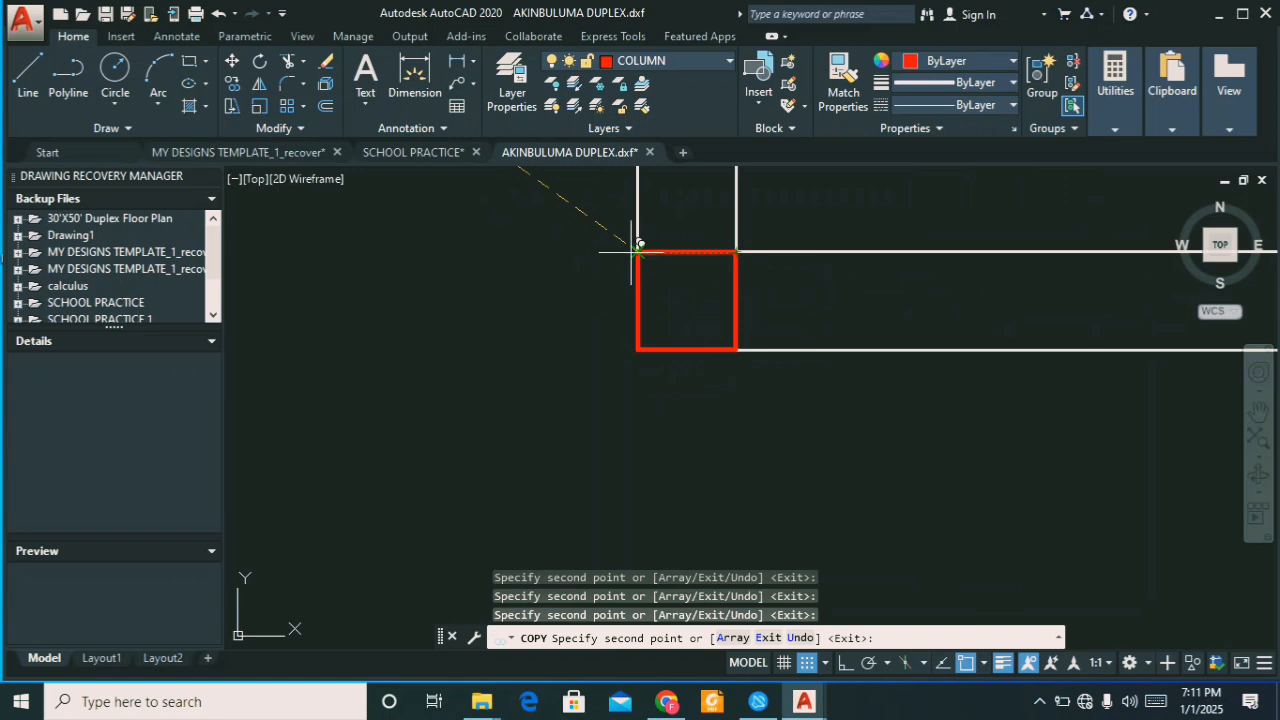
pyautogui.scroll(-4, 674, 386)
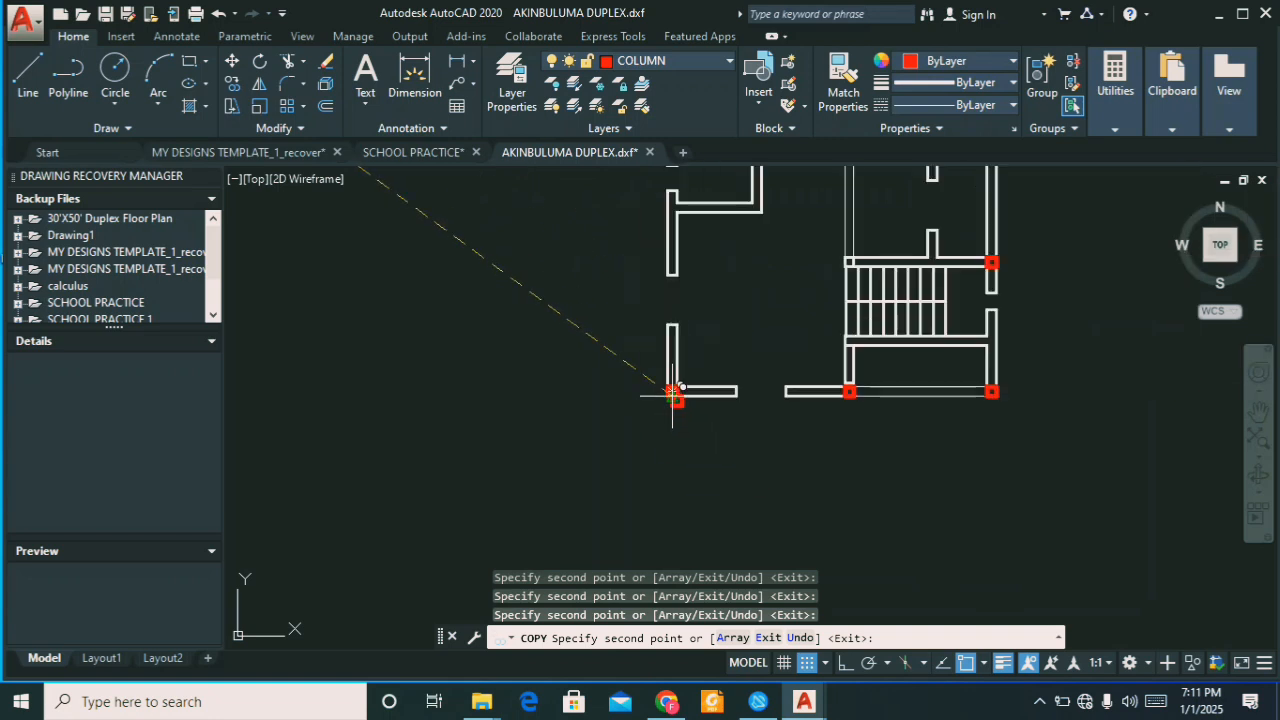
pyautogui.click(673, 391)
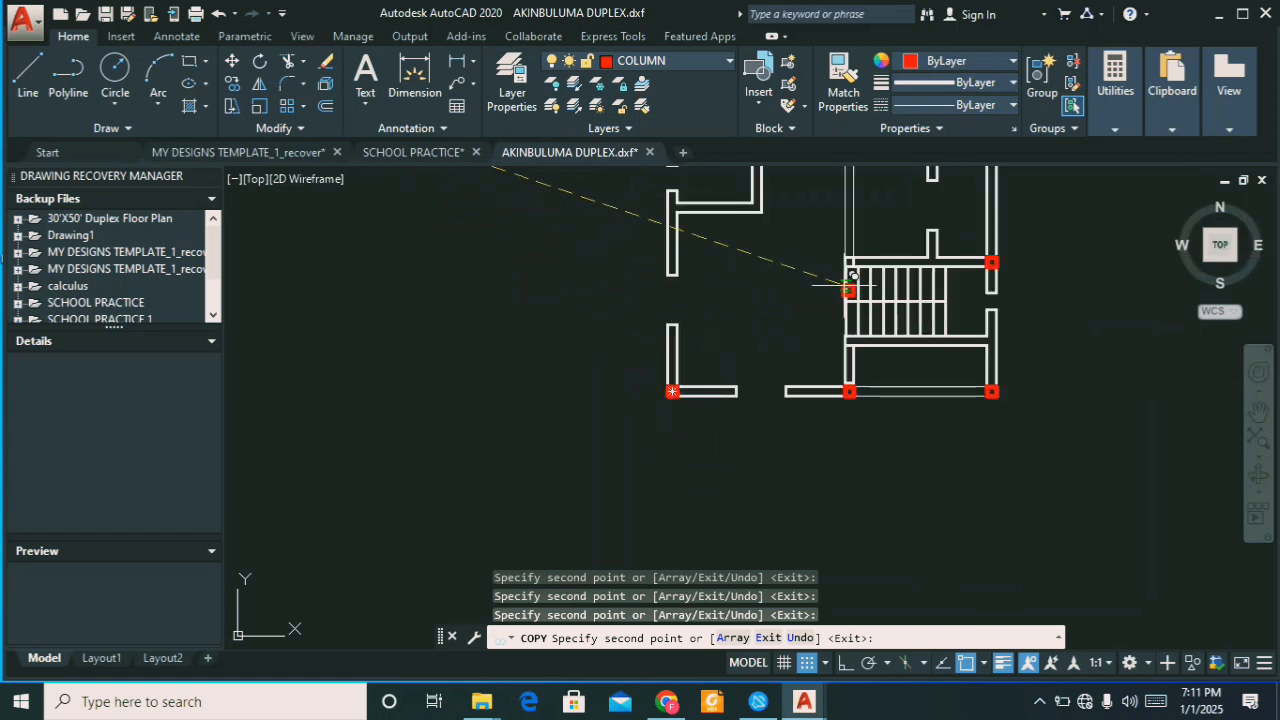
pyautogui.scroll(8, 849, 289)
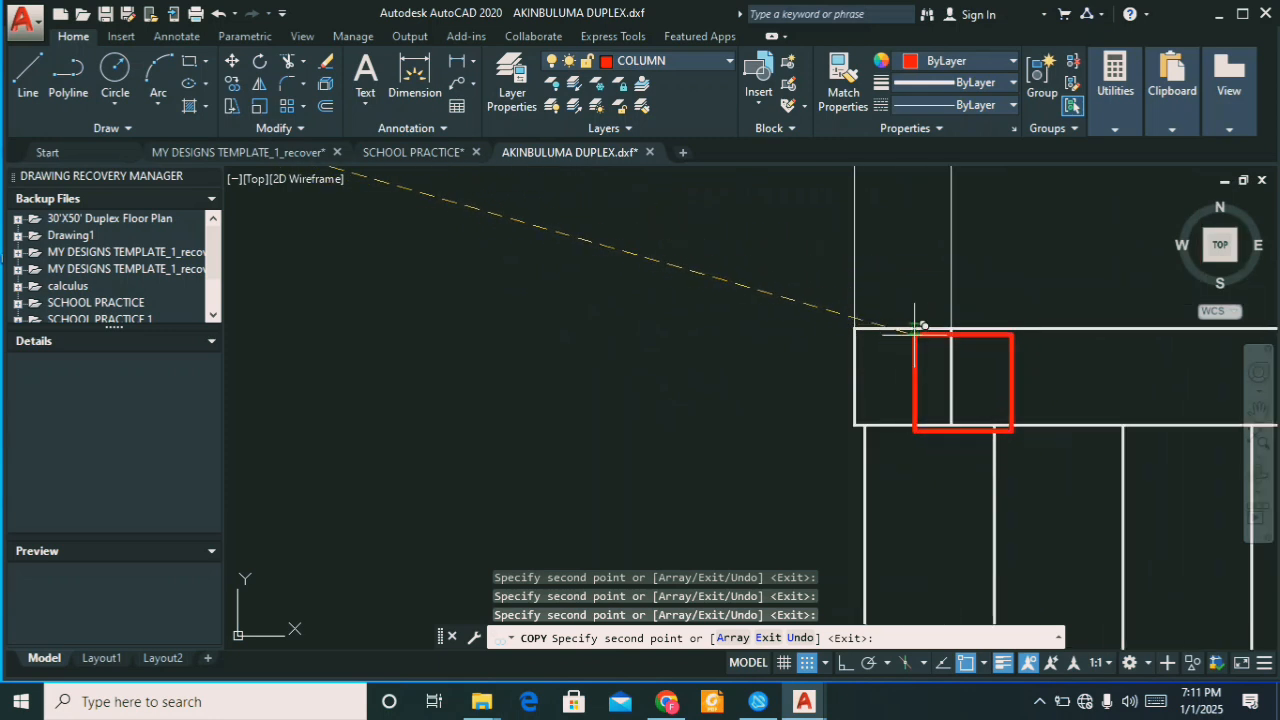
pyautogui.scroll(-8, 852, 330)
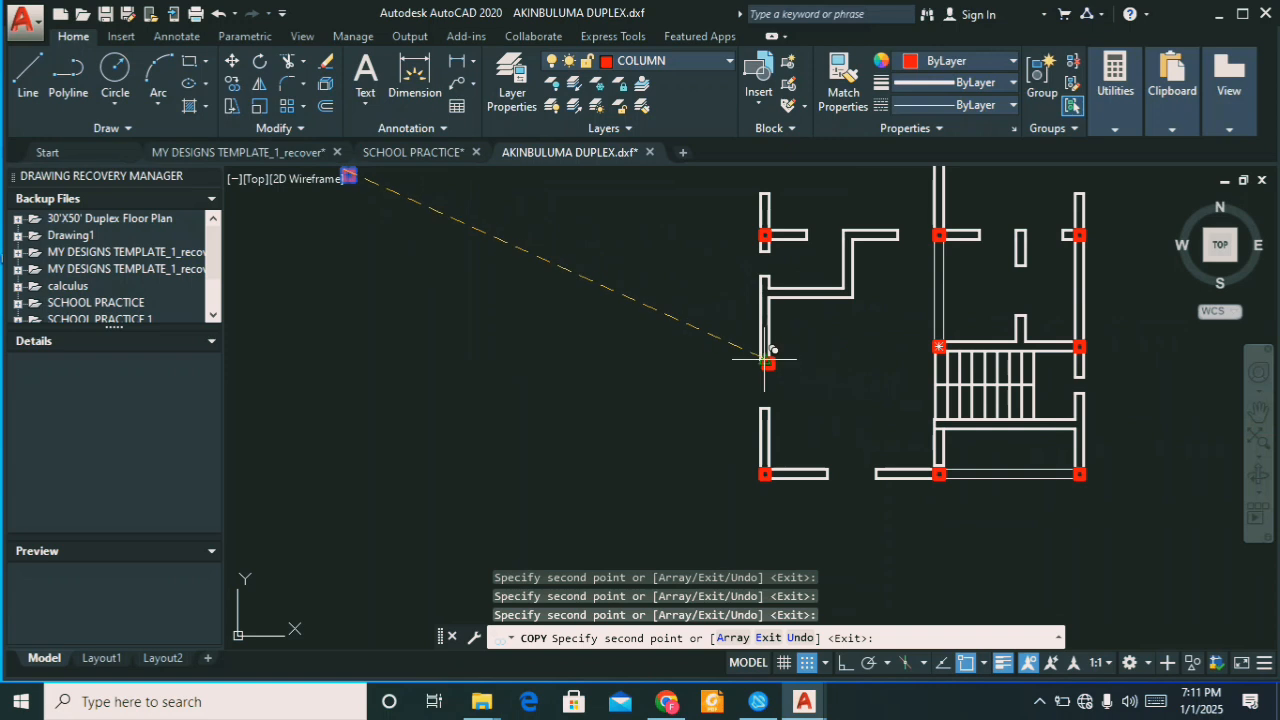
pyautogui.scroll(4, 765, 342)
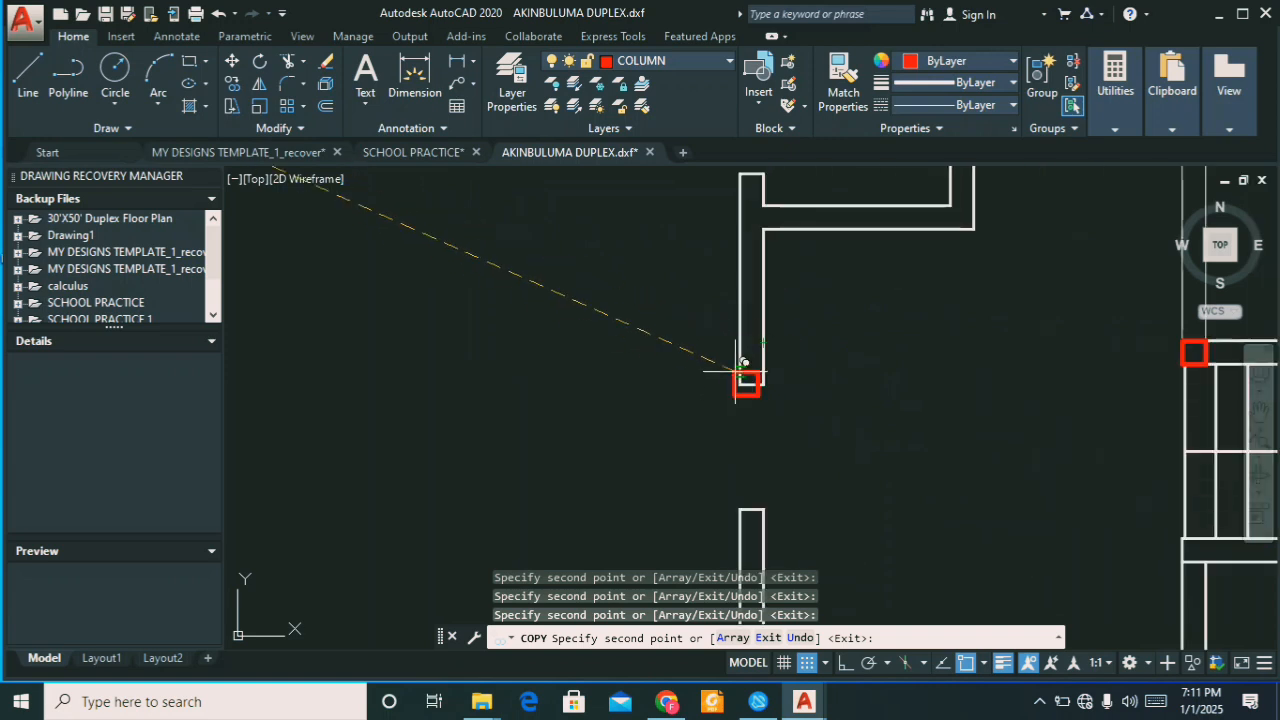
pyautogui.scroll(-4, 738, 360)
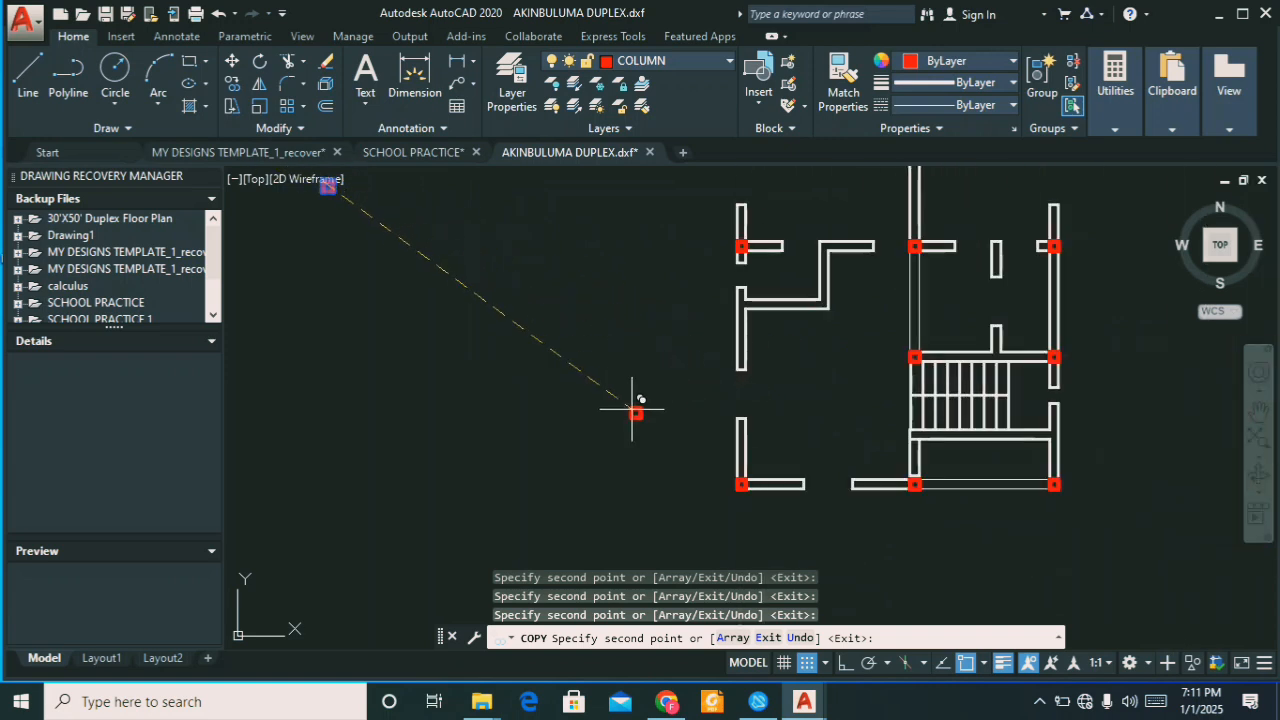
# Step: Finish copying the columns and make X AXIS the current layer
pyautogui.press('Escape')
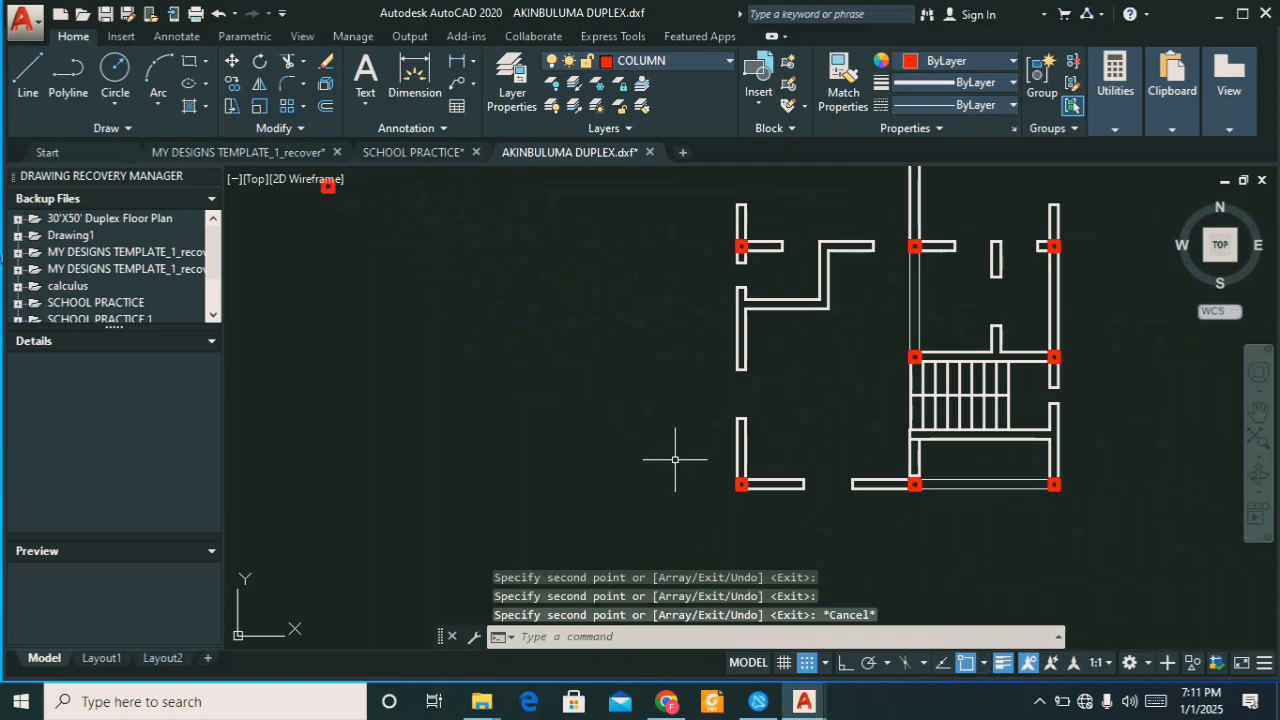
pyautogui.scroll(-4, 783, 429)
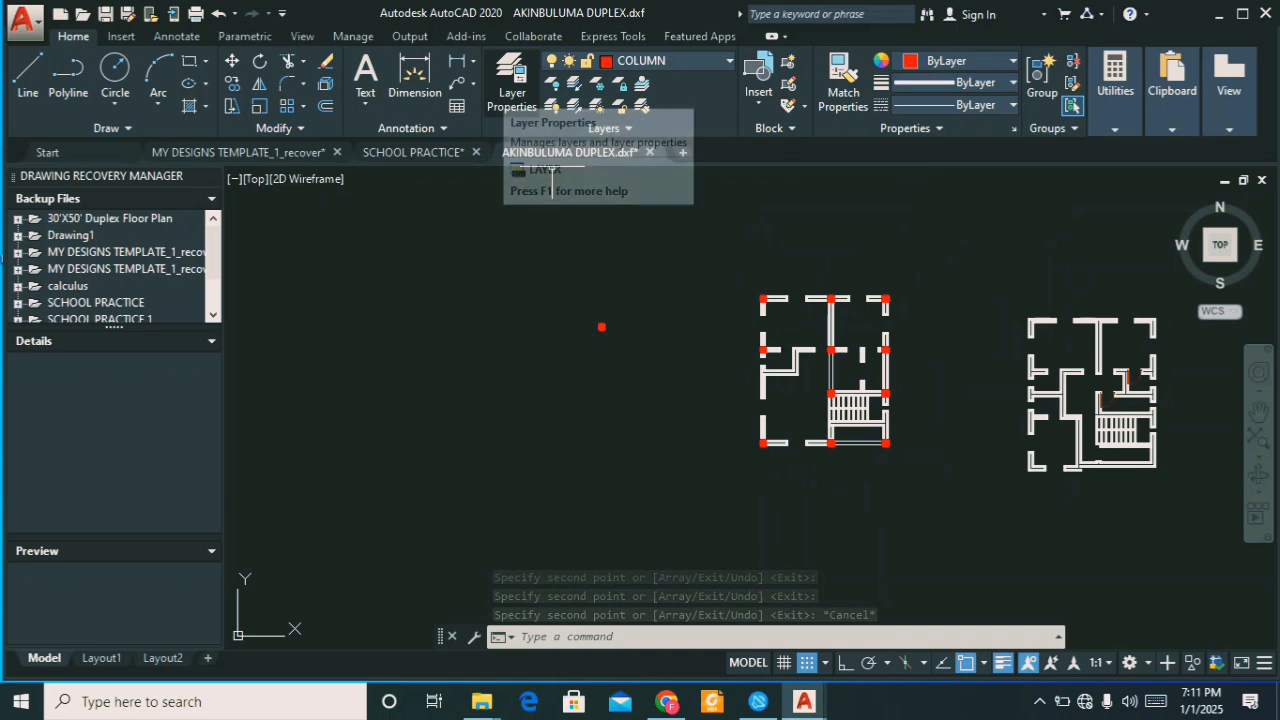
pyautogui.click(512, 90)
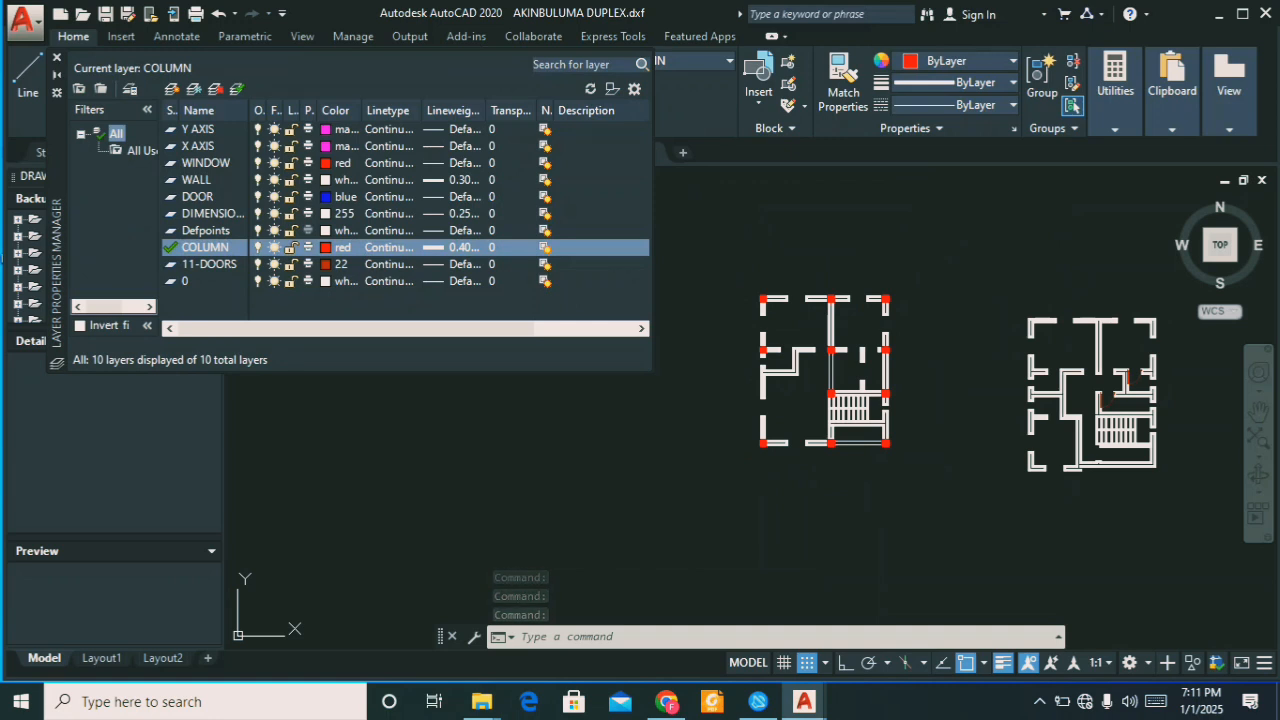
pyautogui.doubleClick(198, 146)
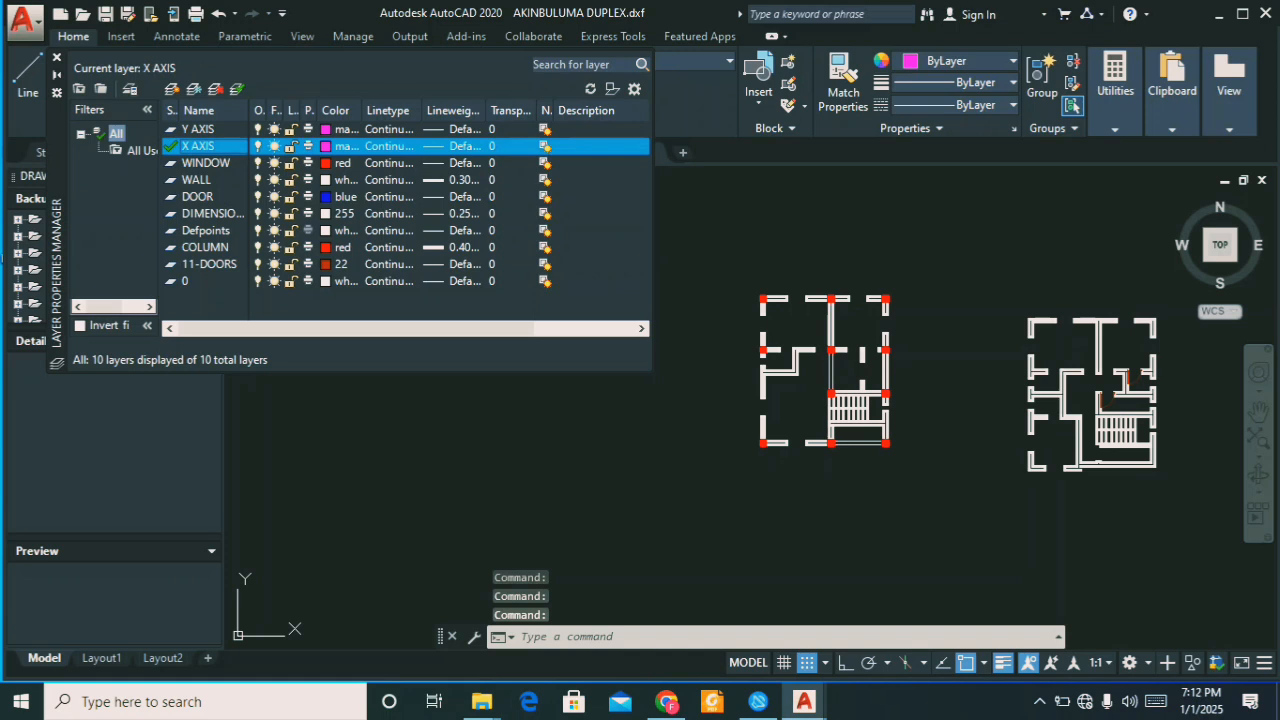
pyautogui.click(57, 58)
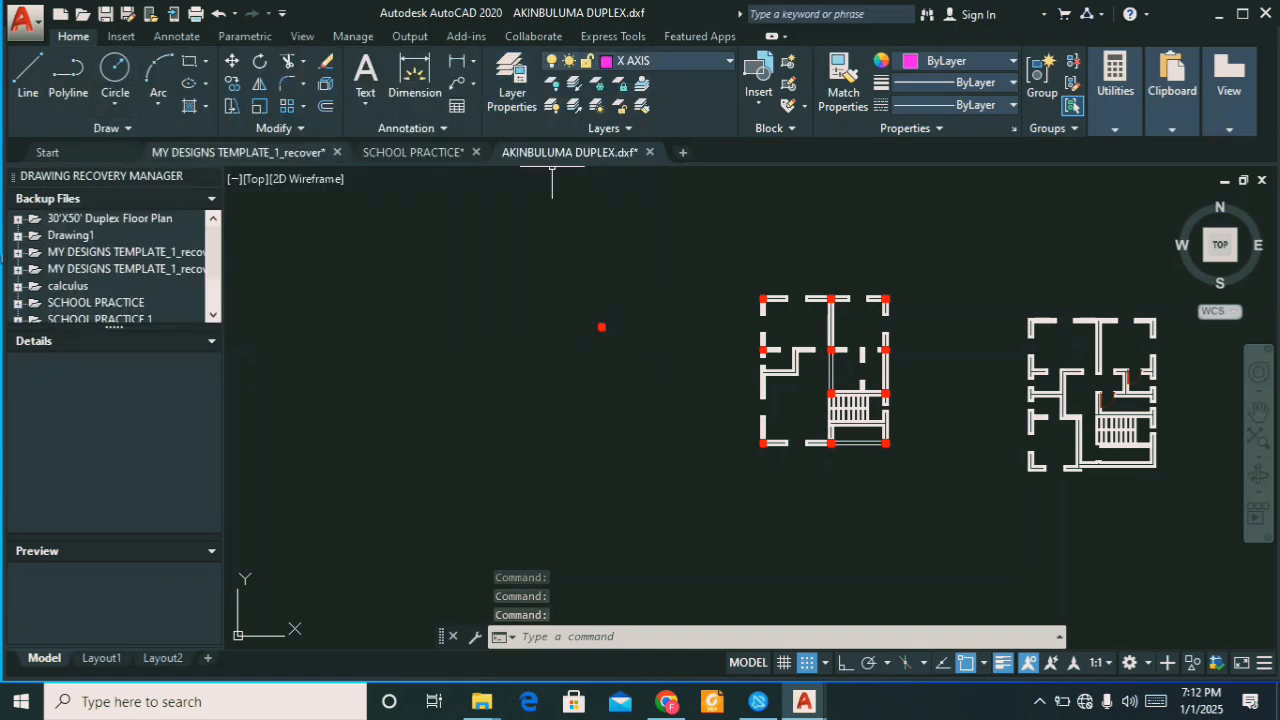
# Step: Draw a horizontal axis line with Ortho on through the columns of the plan's upper wall, extending past both outer walls
pyautogui.write('l')
pyautogui.press('Return')
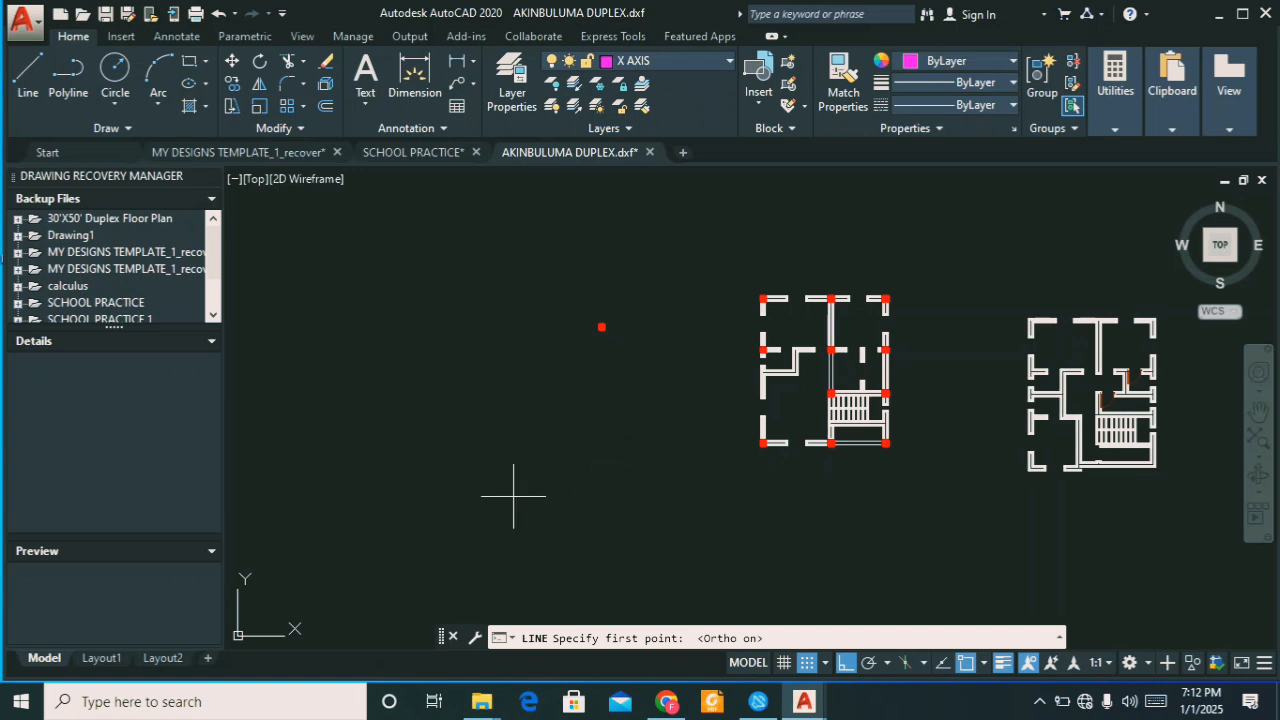
pyautogui.scroll(5, 706, 294)
pyautogui.click(706, 294)
pyautogui.scroll(-4, 706, 294)
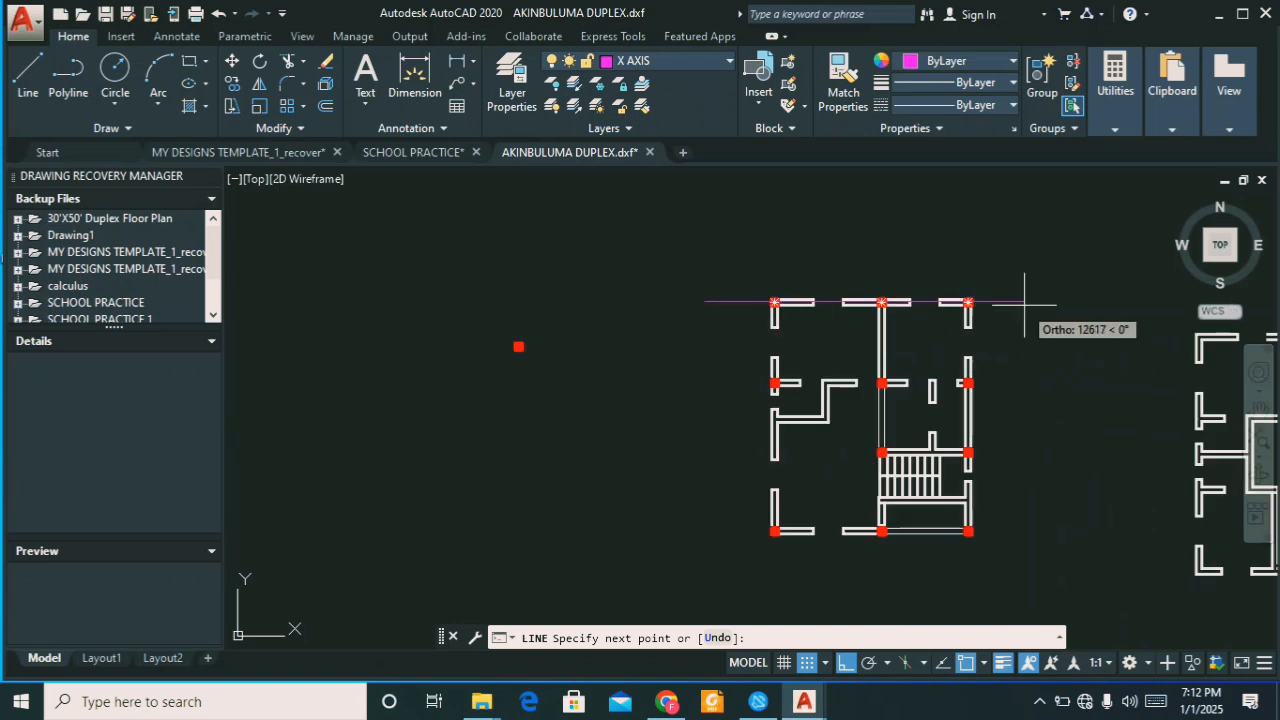
pyautogui.scroll(6, 1027, 300)
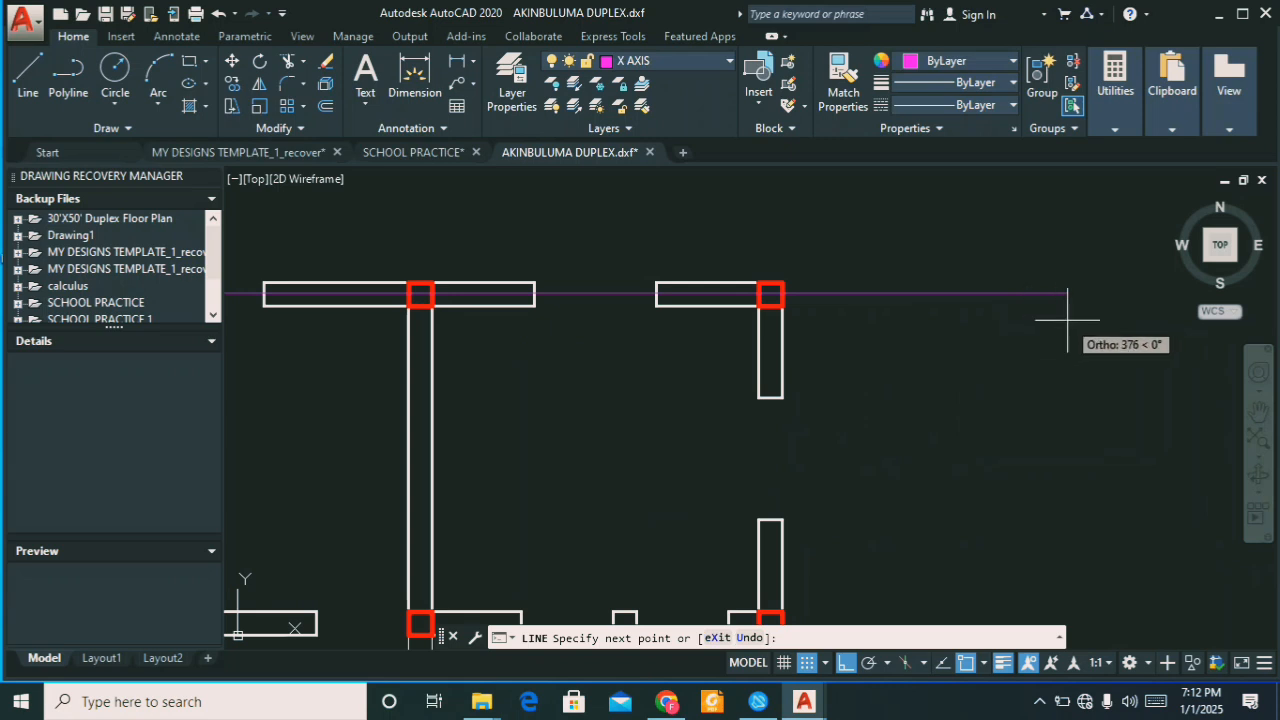
pyautogui.press('Escape')
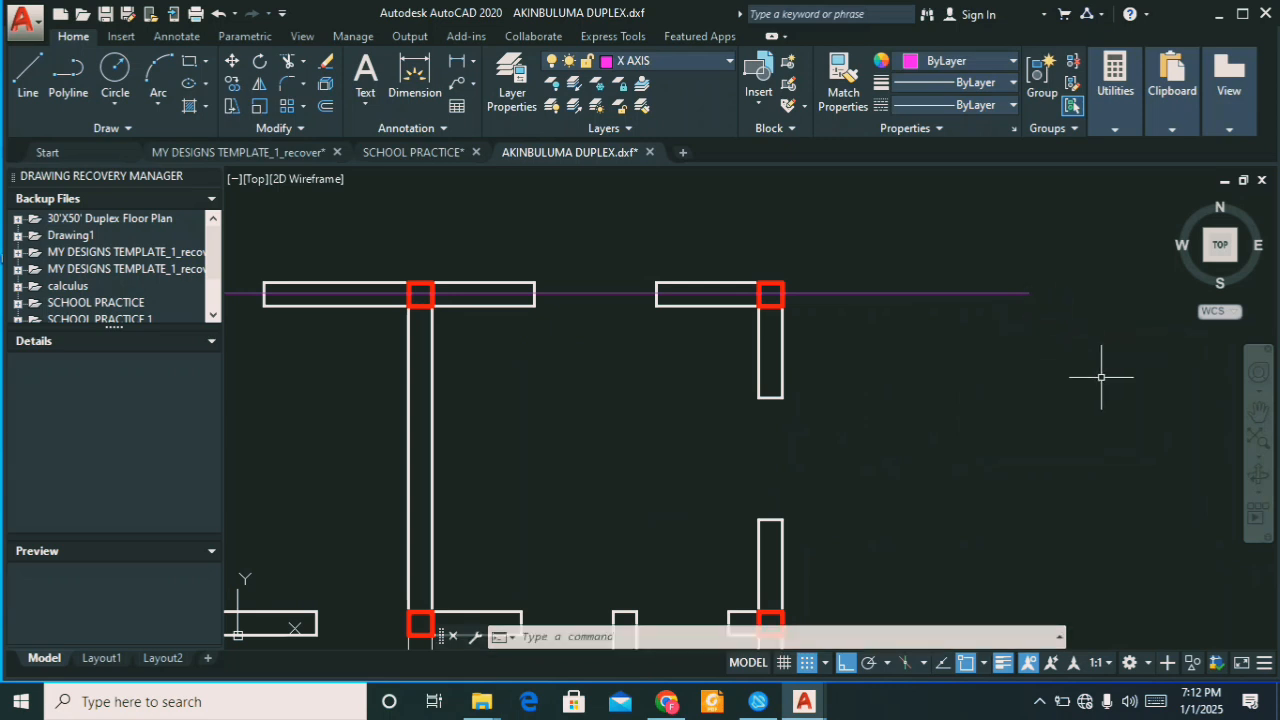
pyautogui.click(1046, 366)
pyautogui.click(985, 272)
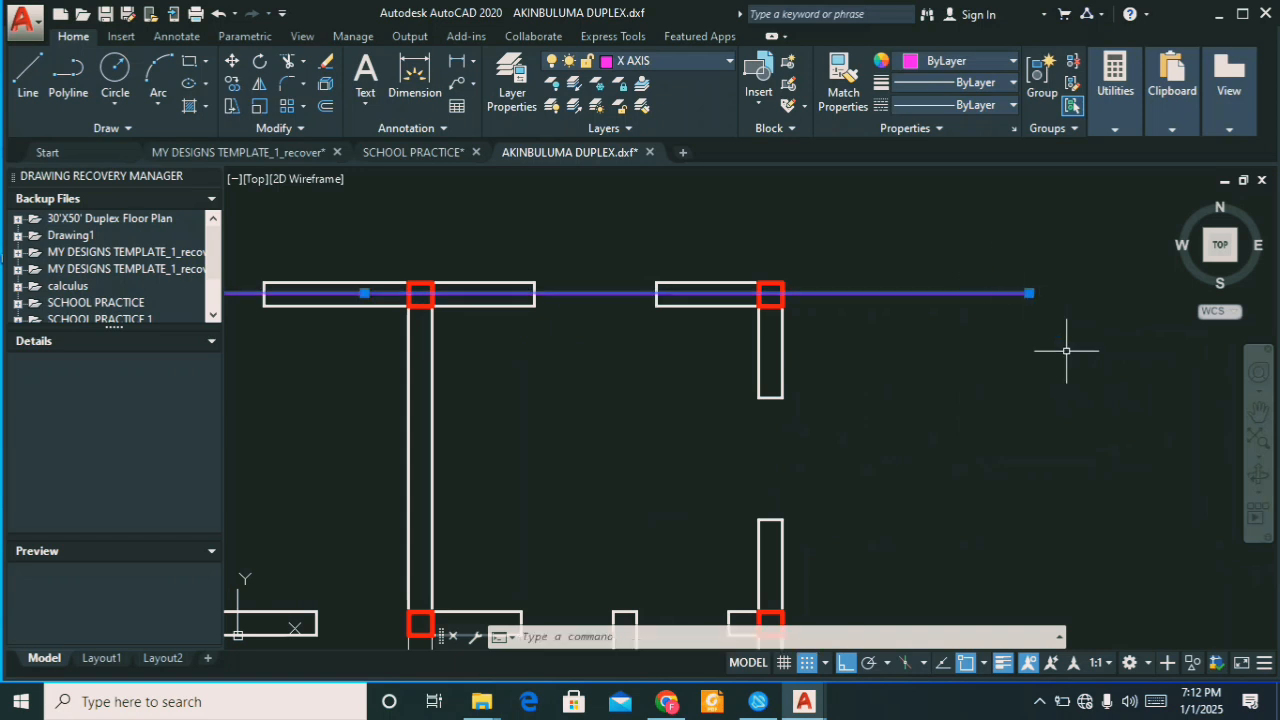
pyautogui.scroll(-5, 1170, 421)
pyautogui.scroll(2, 898, 438)
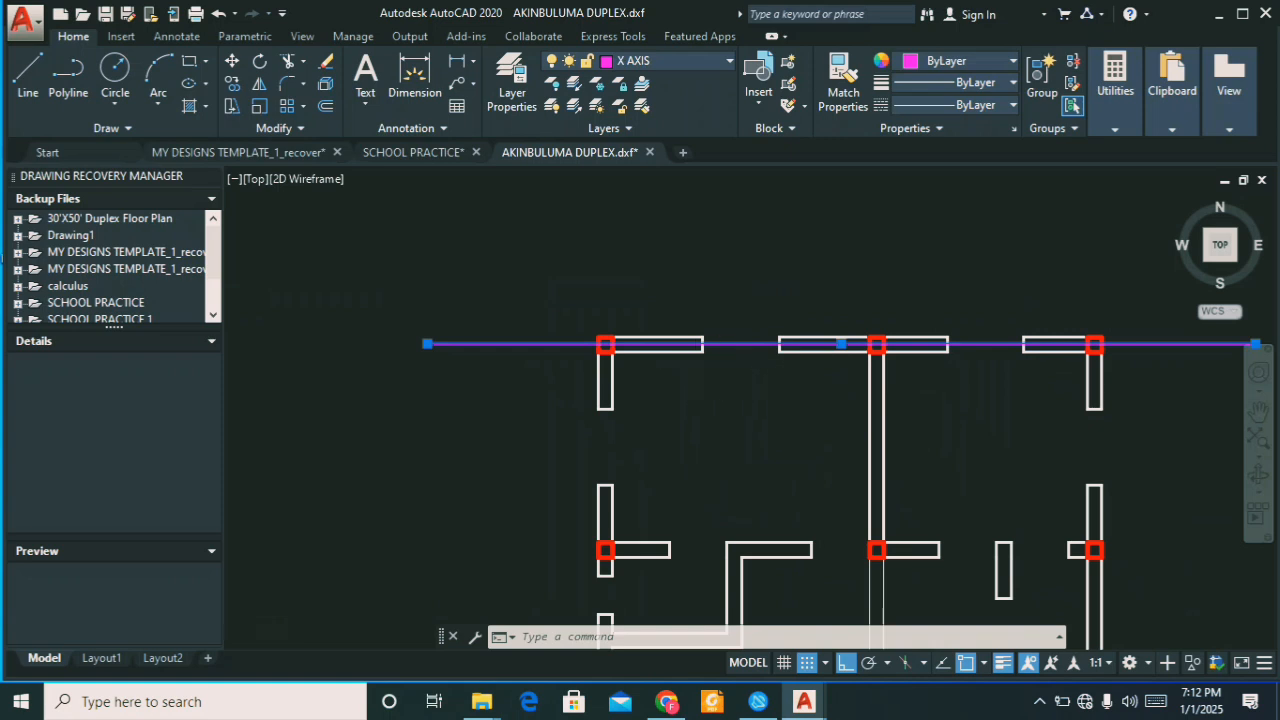
pyautogui.scroll(-2, 662, 368)
pyautogui.scroll(2, 720, 367)
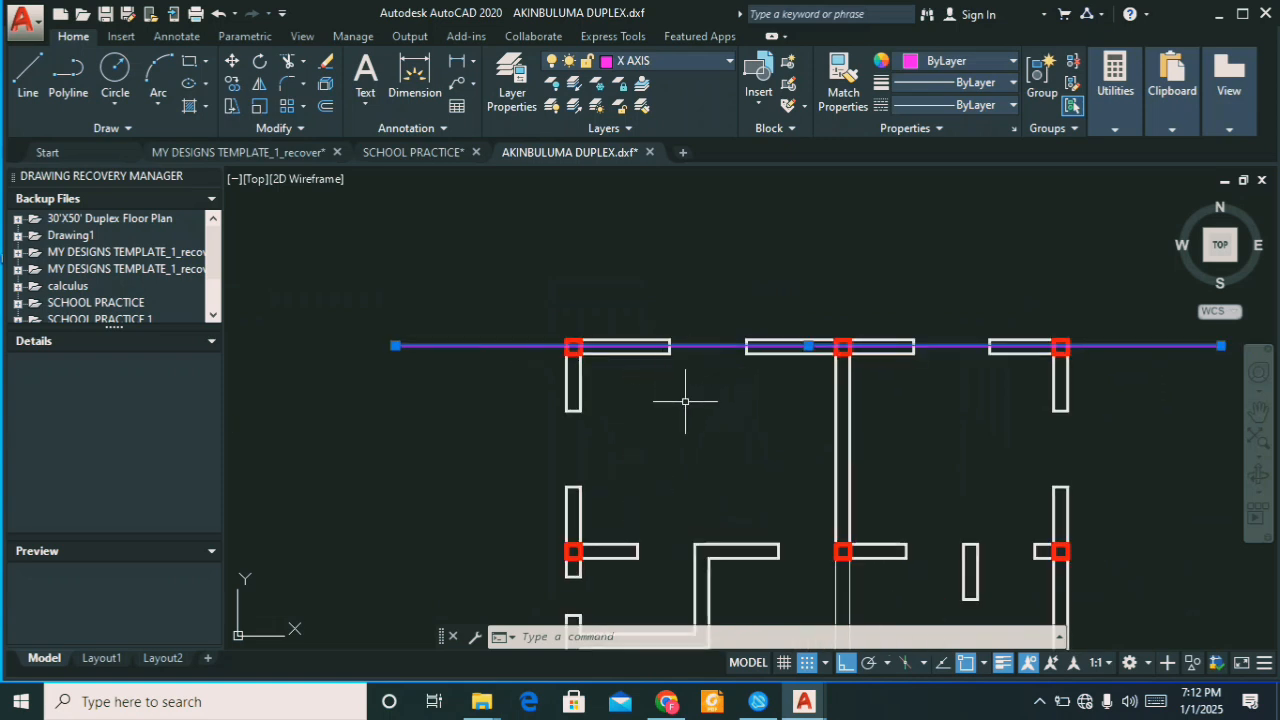
pyautogui.write('co')
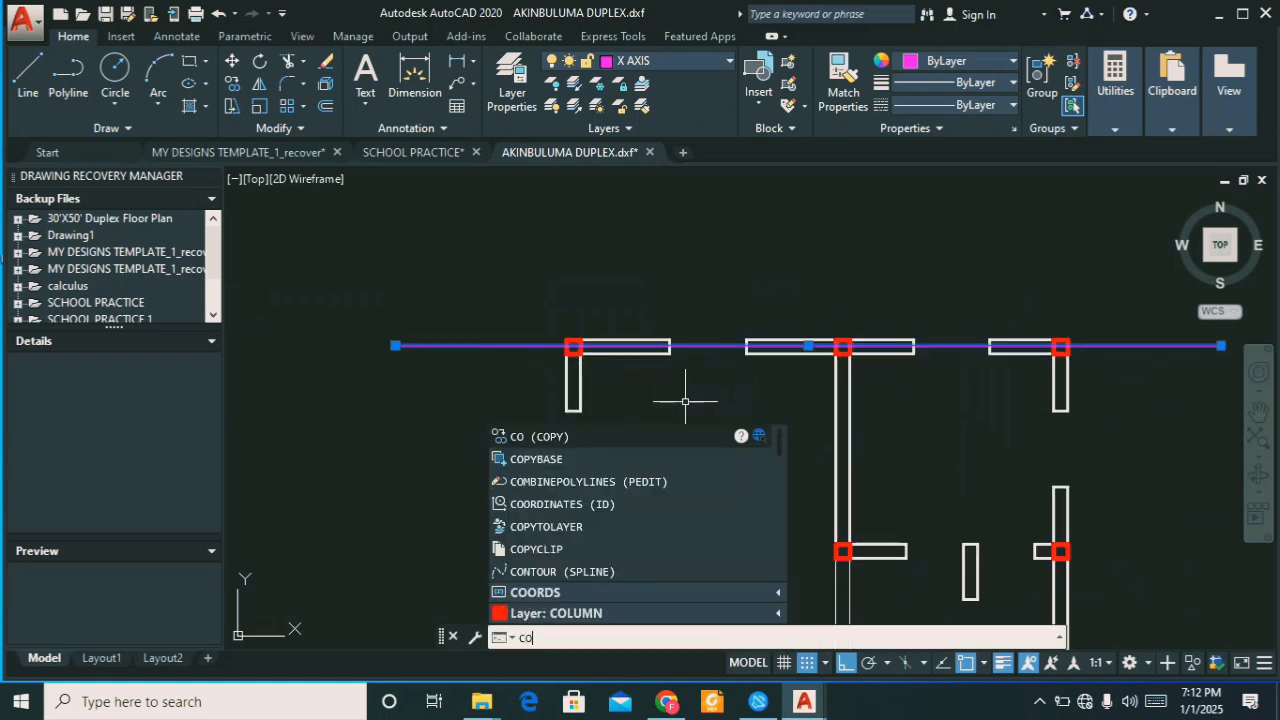
pyautogui.press('Return')
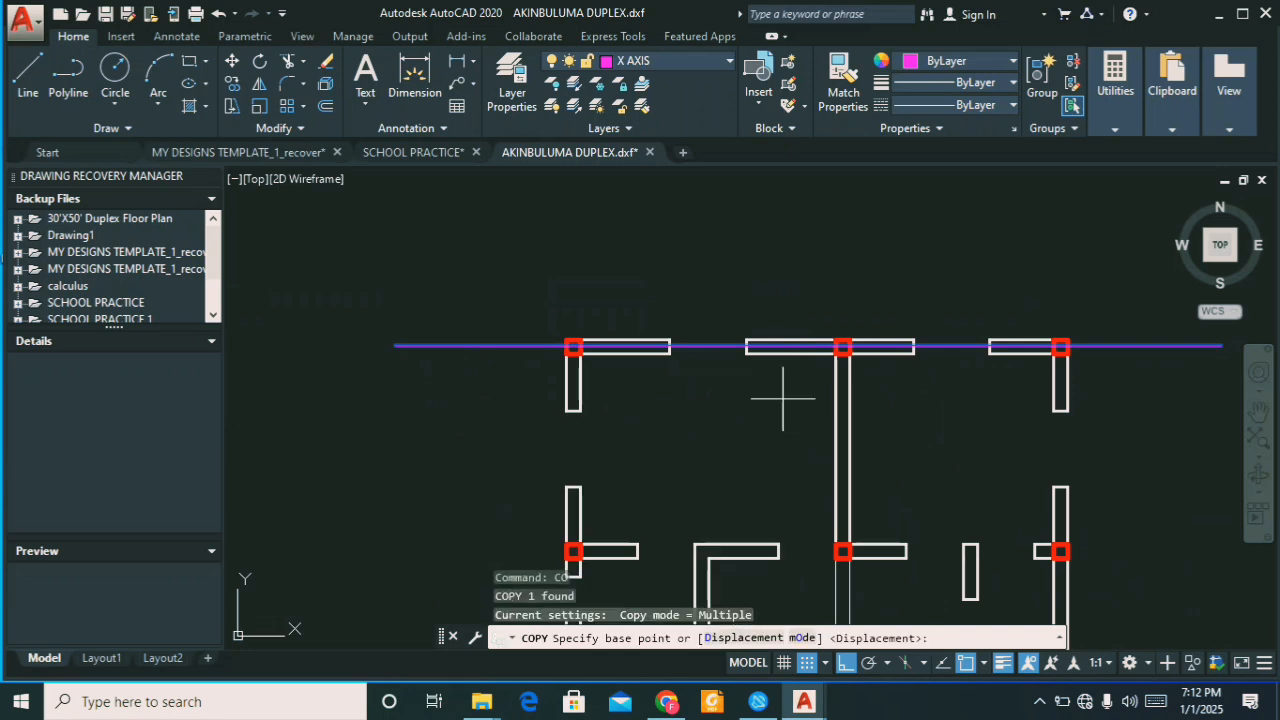
pyautogui.scroll(4, 808, 348)
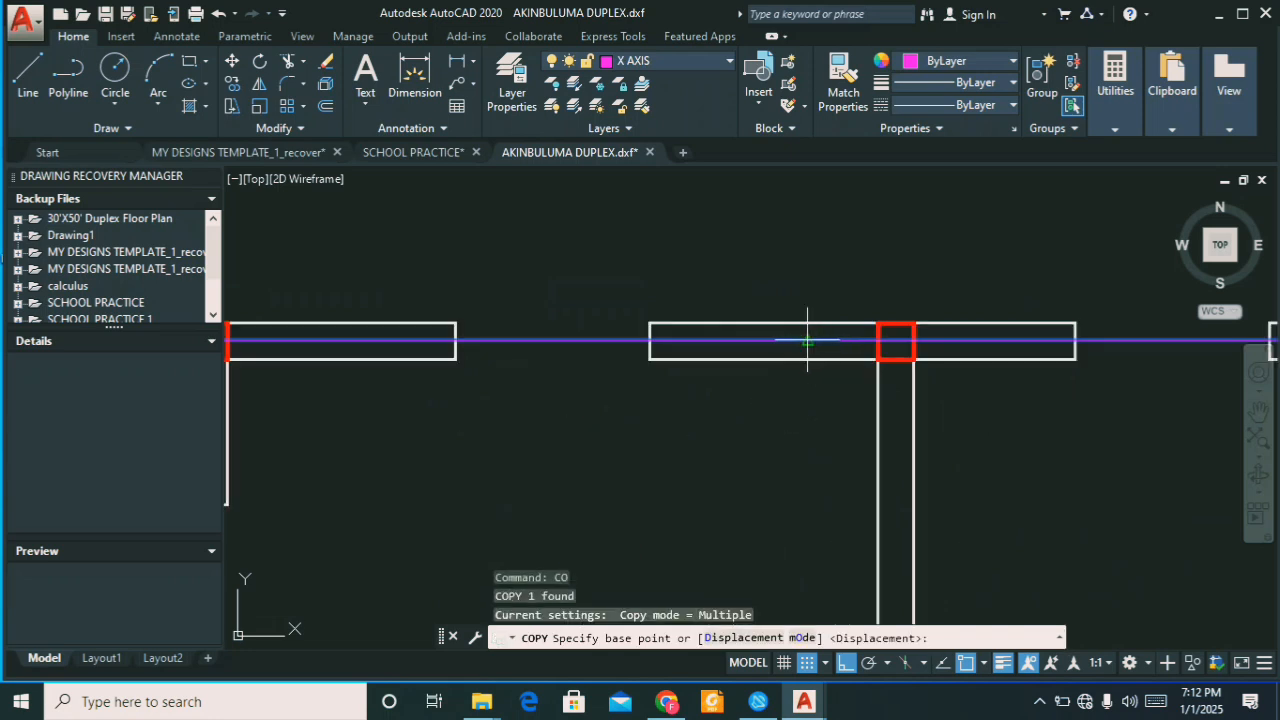
pyautogui.click(810, 340)
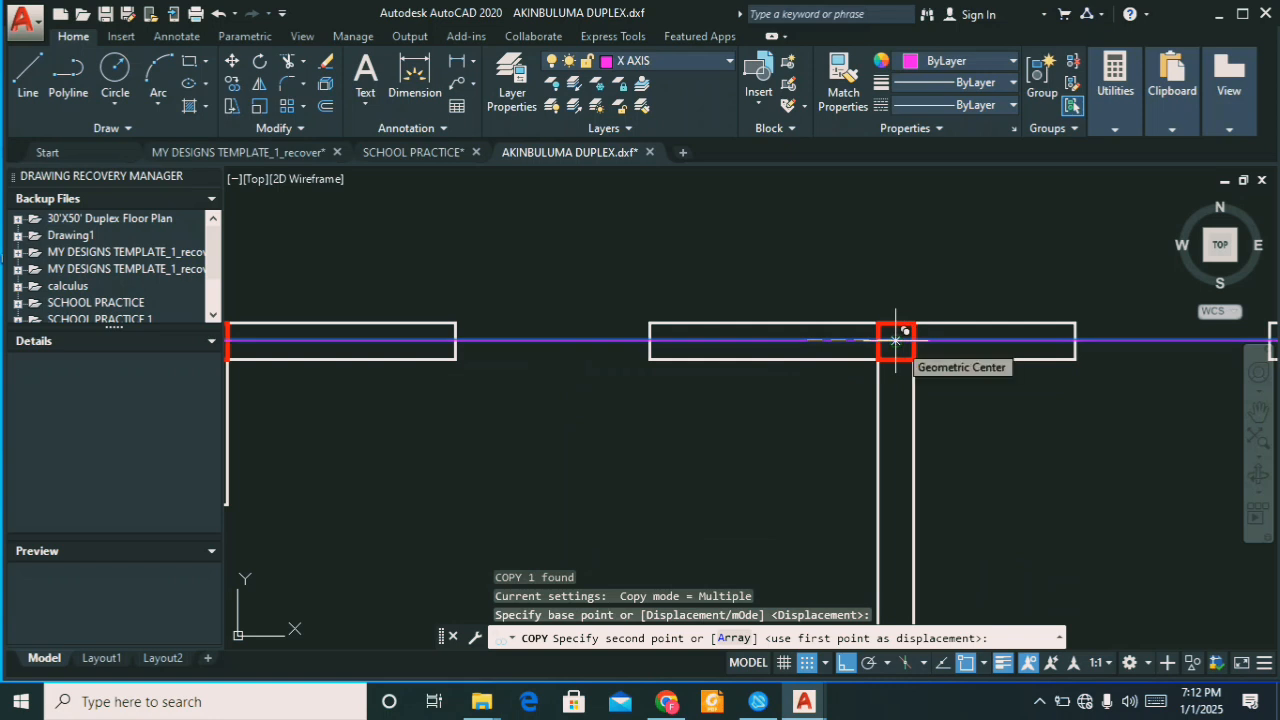
pyautogui.press('Escape')
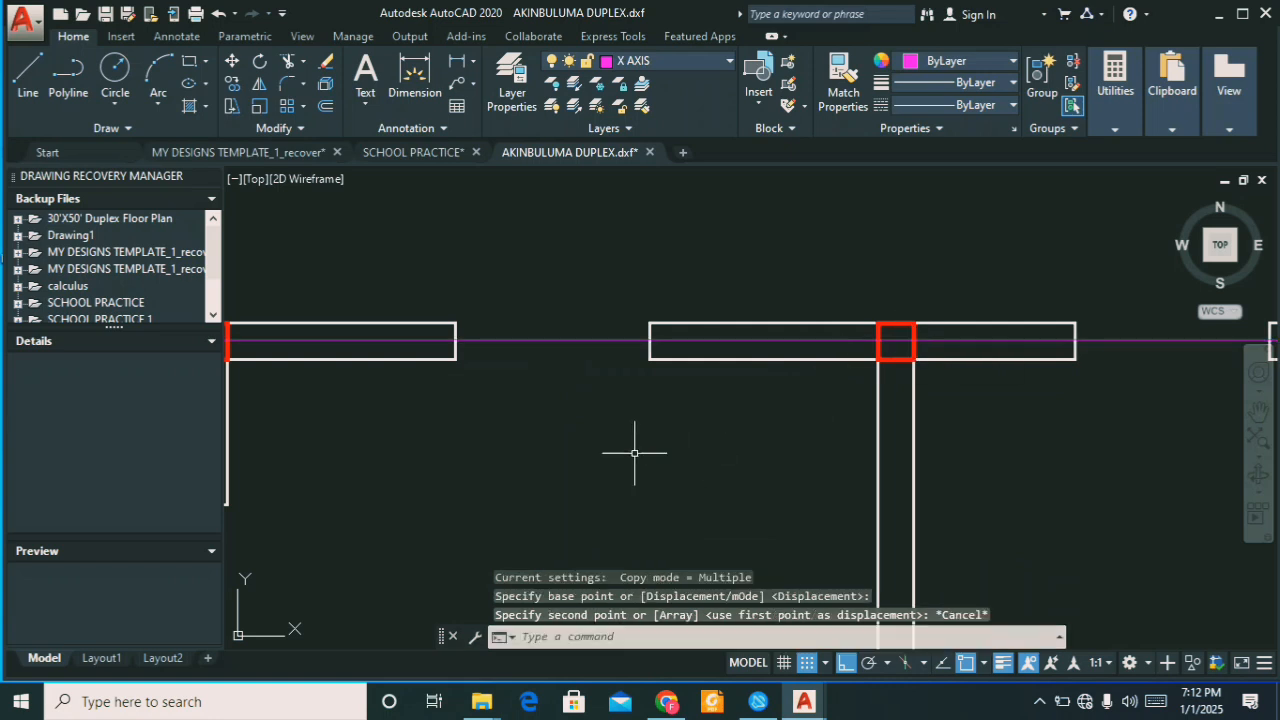
# Step: Move the upper axis line from its midpoint to the geometric center of the upper wall's middle column
pyautogui.click(588, 418)
pyautogui.click(541, 287)
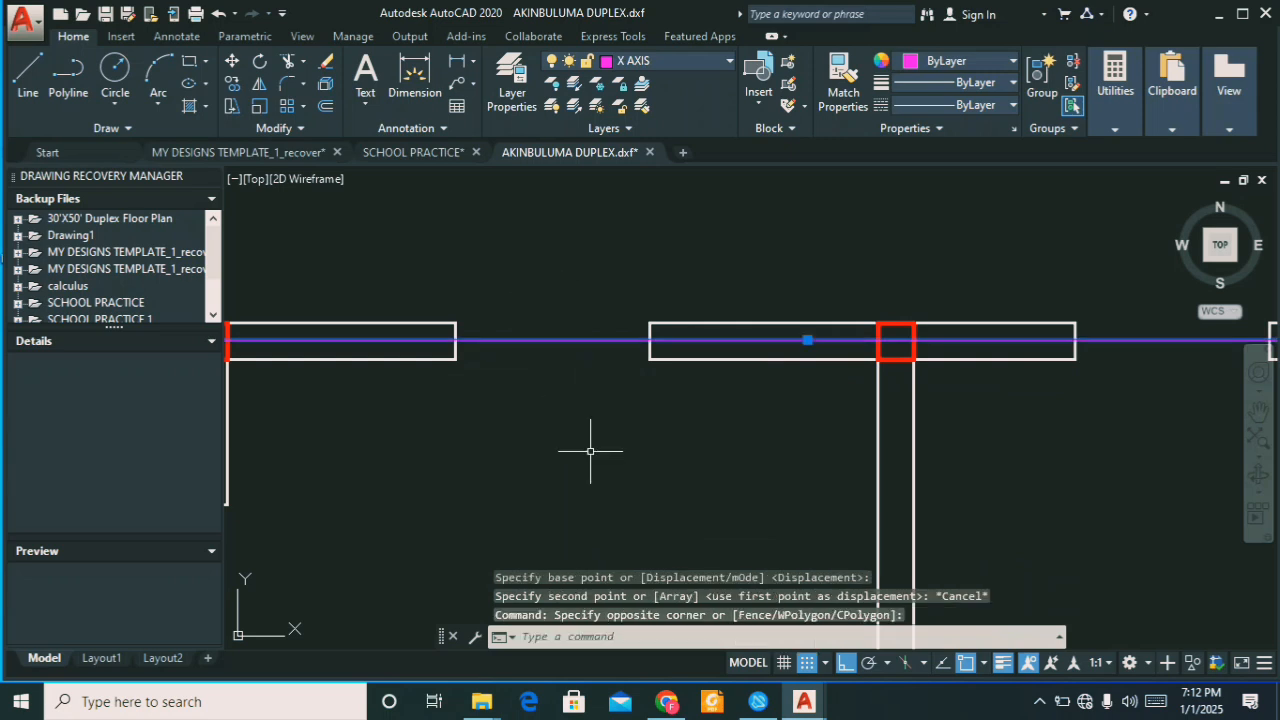
pyautogui.write('c')
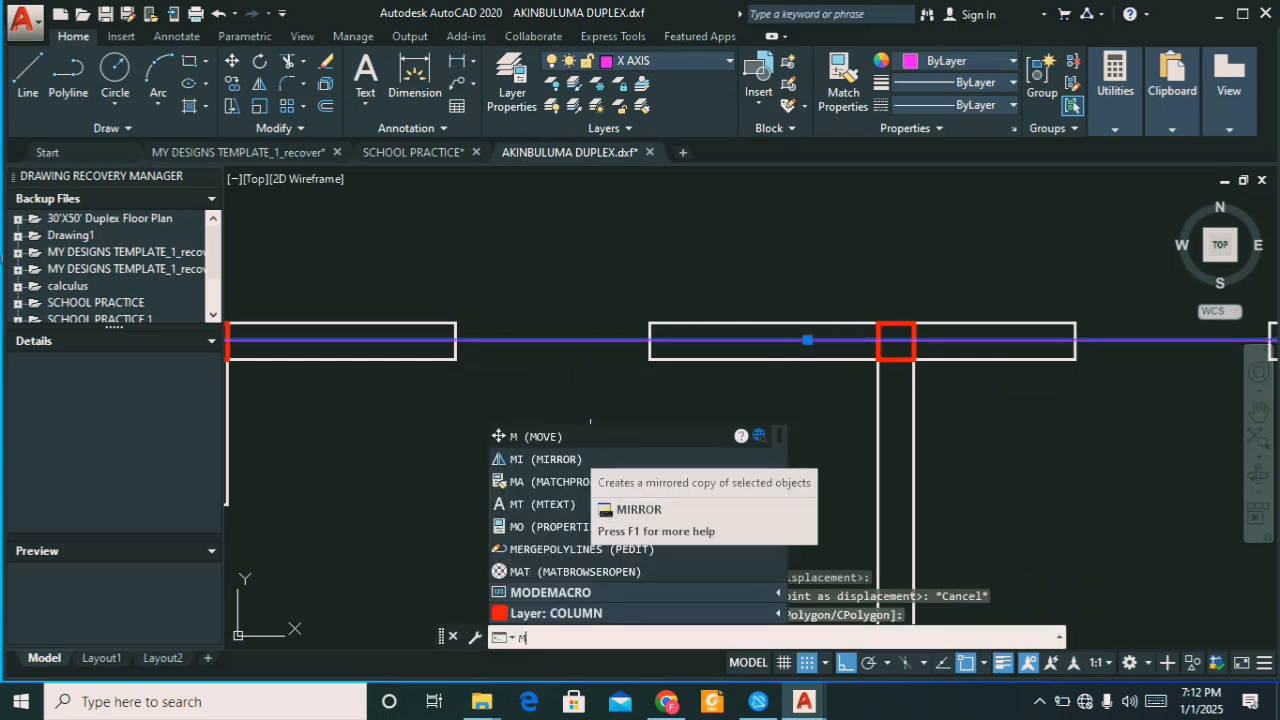
pyautogui.press('Return')
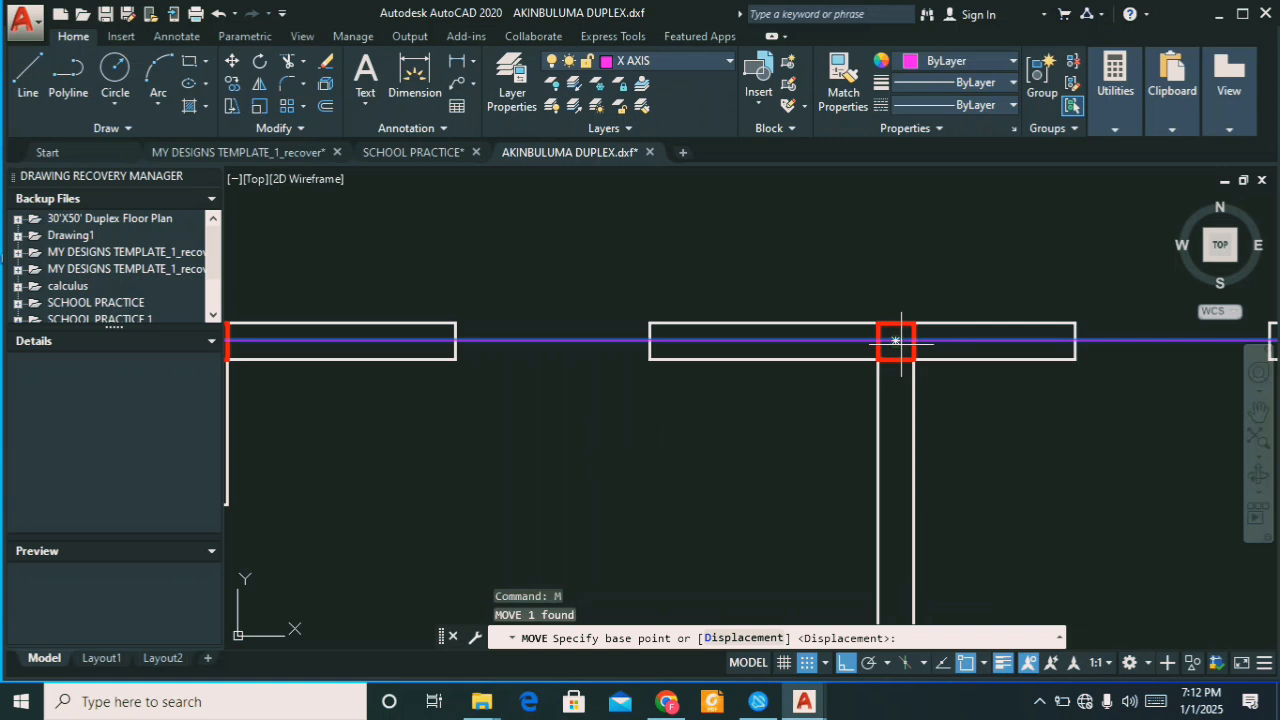
pyautogui.click(808, 340)
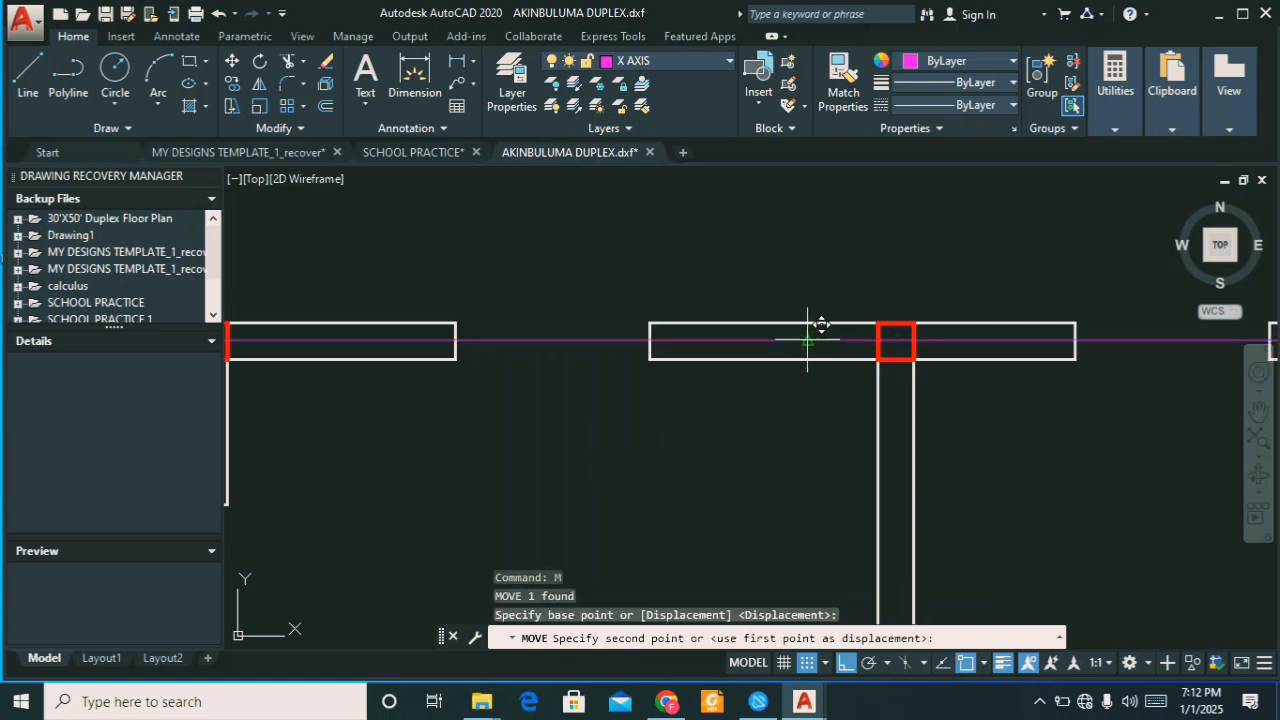
pyautogui.click(897, 337)
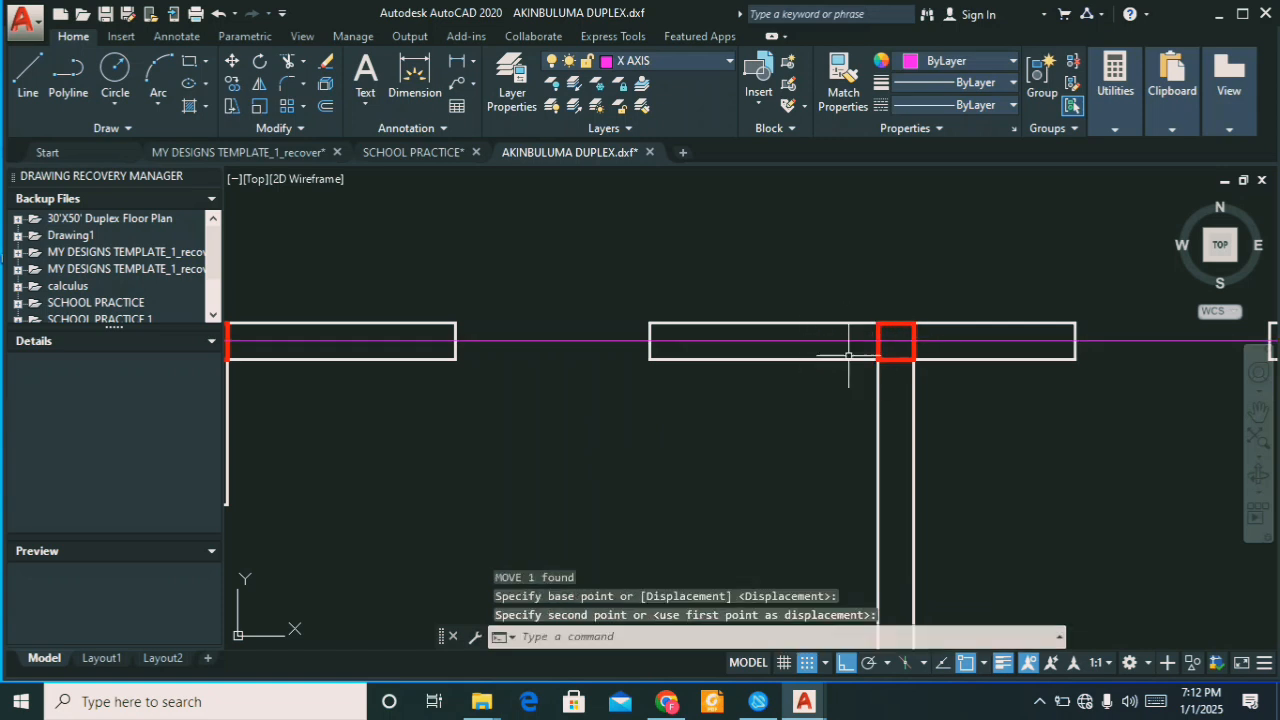
# Step: Copy the upper axis line from the upper-right column's center down to the center of the second column row
pyautogui.scroll(-5, 848, 355)
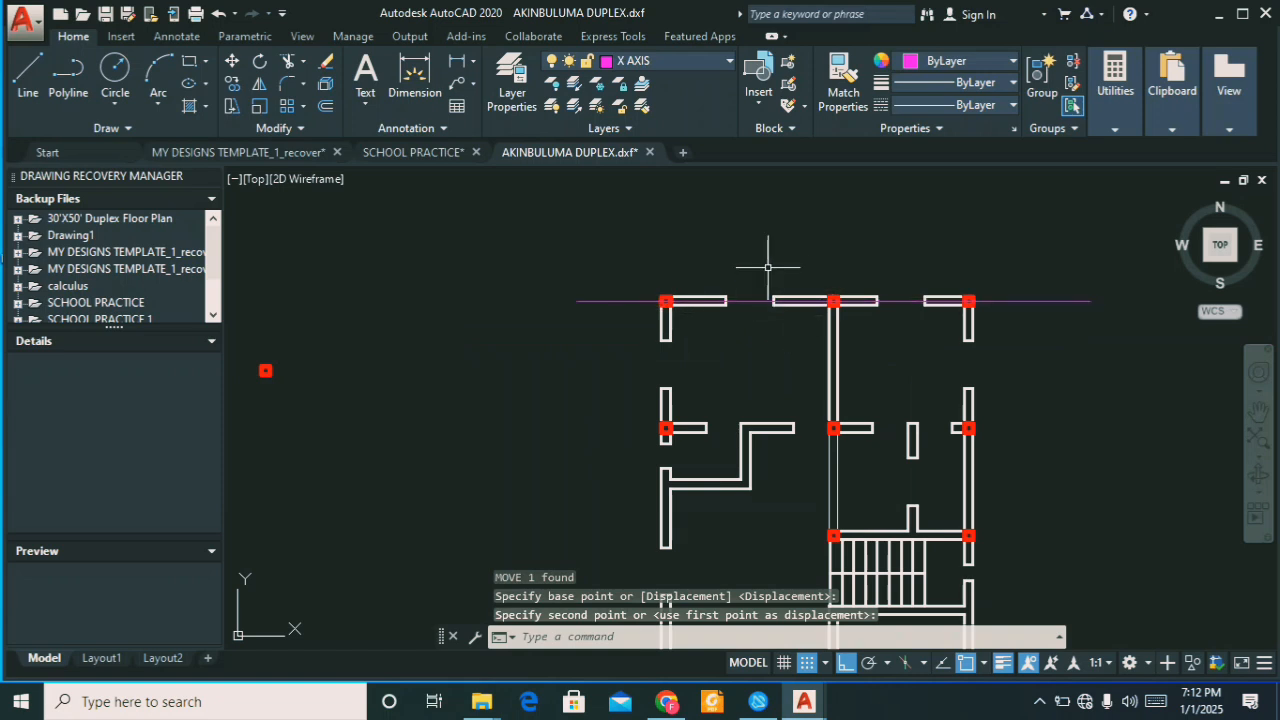
pyautogui.scroll(5, 865, 300)
pyautogui.scroll(-3, 728, 278)
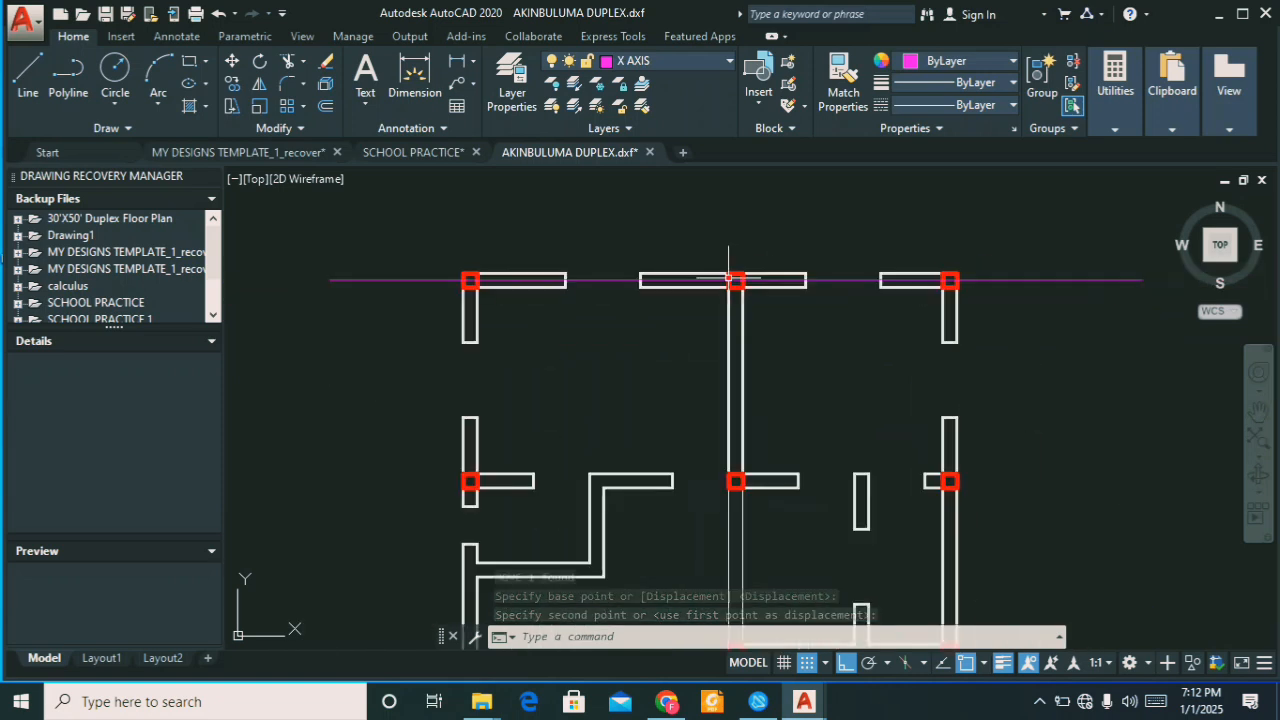
pyautogui.scroll(1, 997, 272)
pyautogui.click(1028, 305)
pyautogui.click(1000, 231)
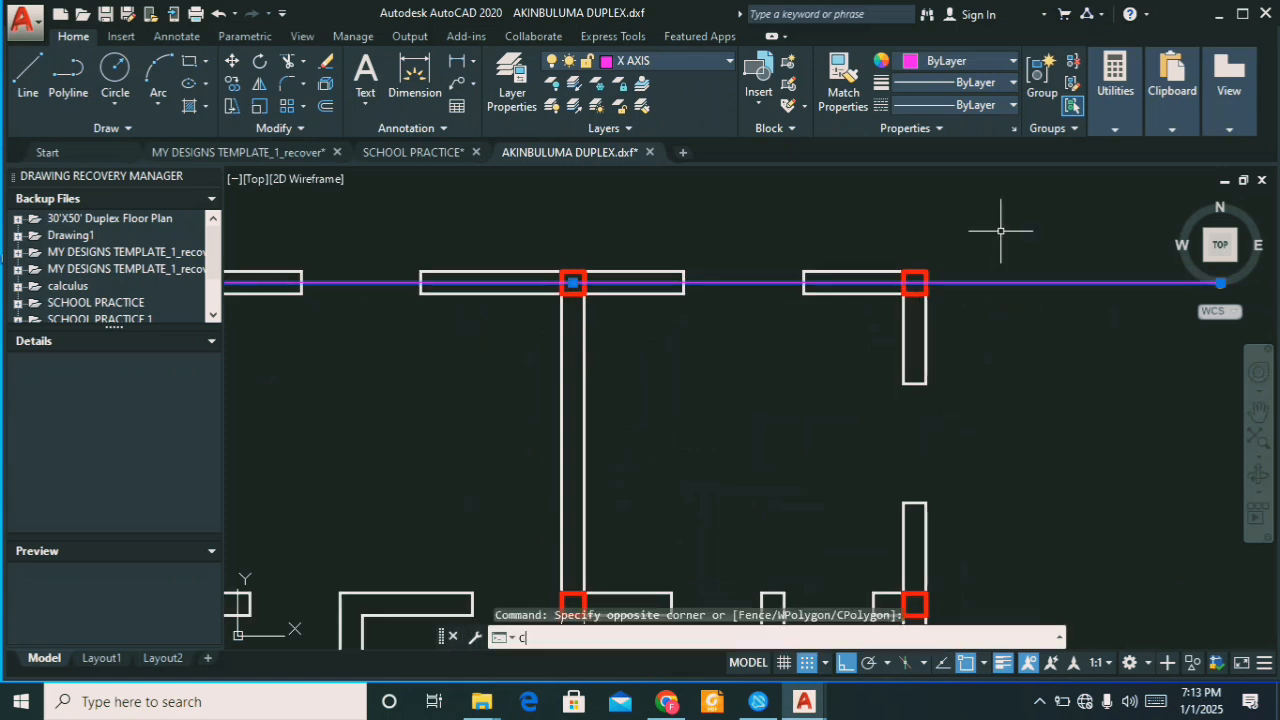
pyautogui.write('CO')
pyautogui.press('Return')
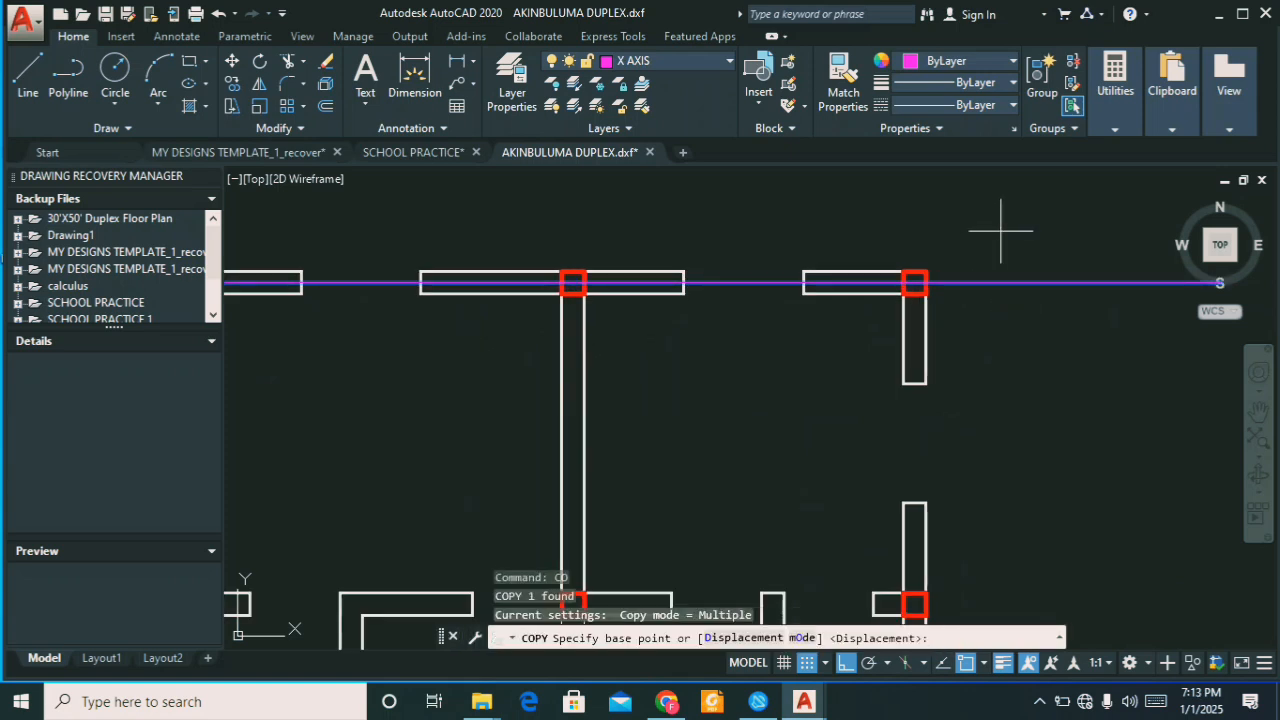
pyautogui.click(914, 282)
pyautogui.scroll(-3, 918, 345)
pyautogui.scroll(5, 920, 350)
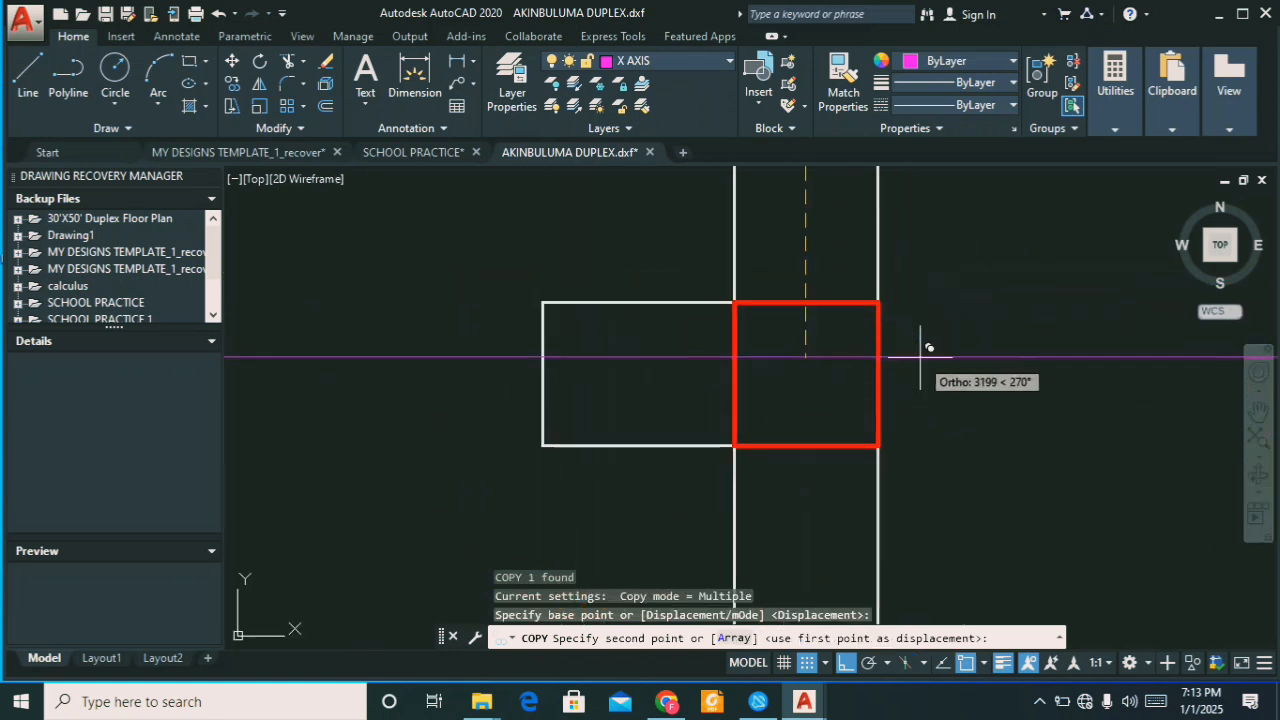
pyautogui.click(808, 373)
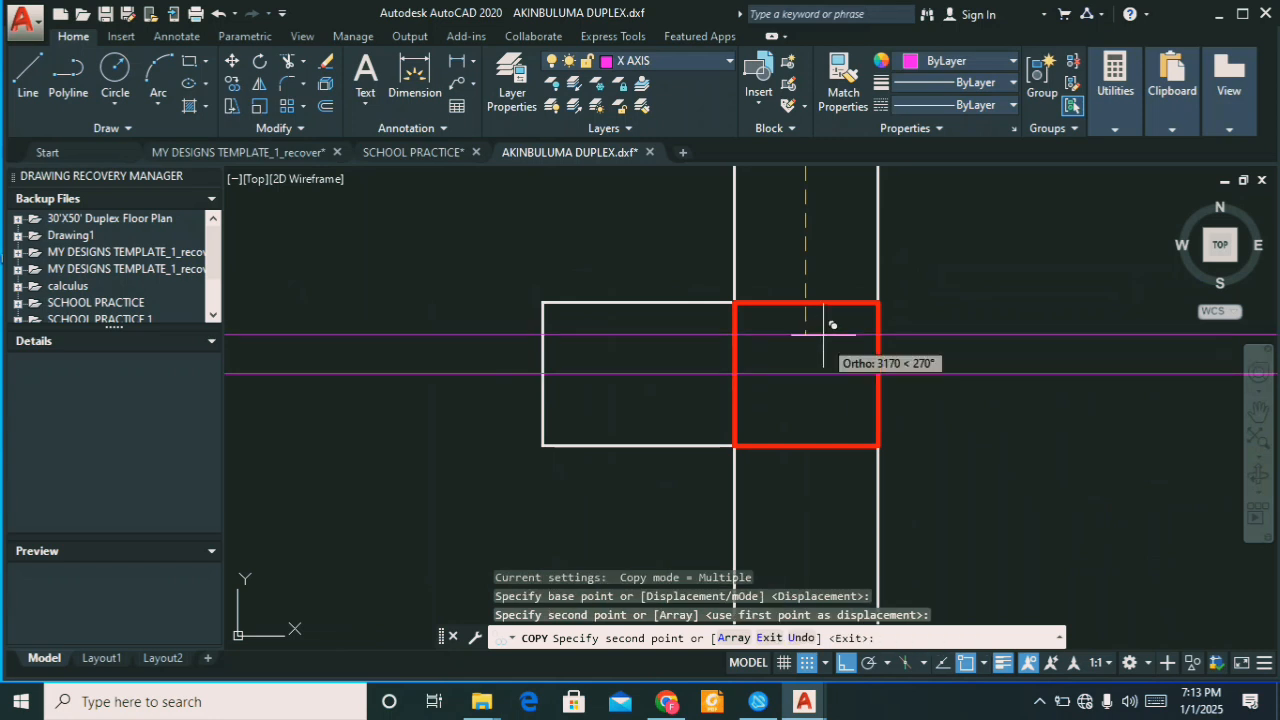
# Step: Place axis line copies through the column centers of the row above the staircase and of the plan's lower wall
pyautogui.scroll(-4, 830, 300)
pyautogui.scroll(5, 835, 366)
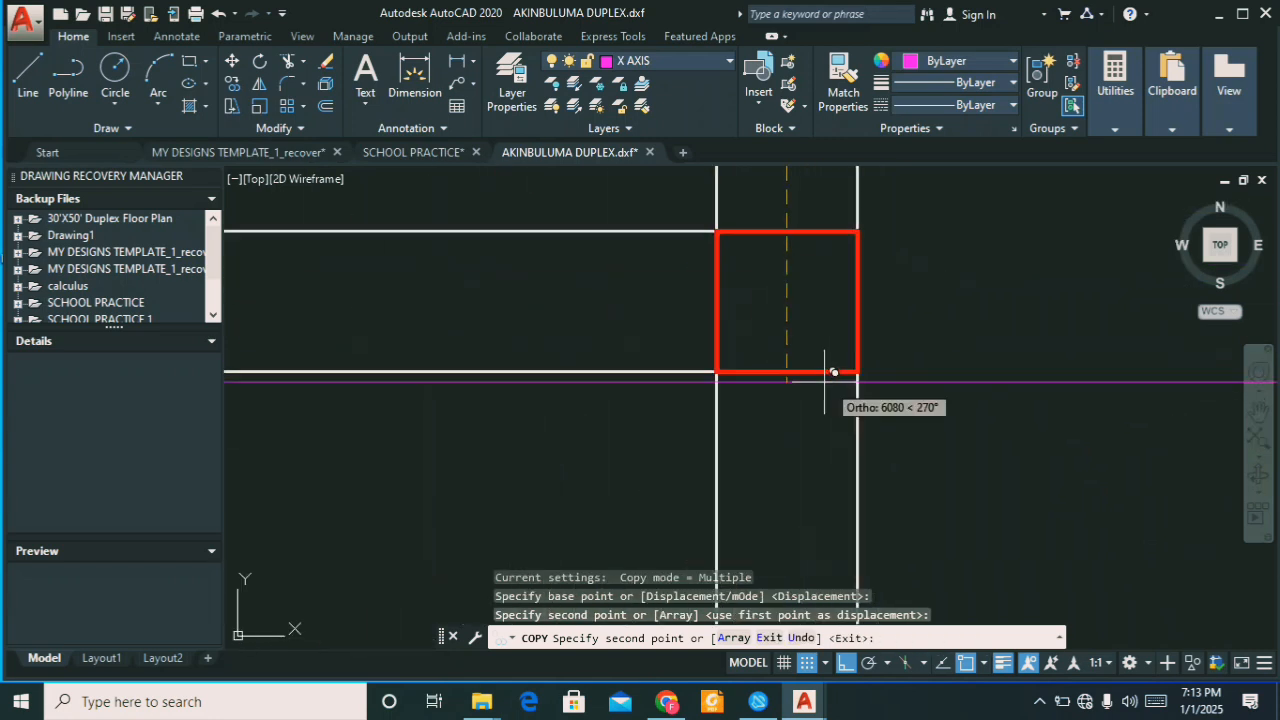
pyautogui.click(791, 290)
pyautogui.scroll(-4, 805, 290)
pyautogui.scroll(-4, 815, 413)
pyautogui.scroll(4, 820, 440)
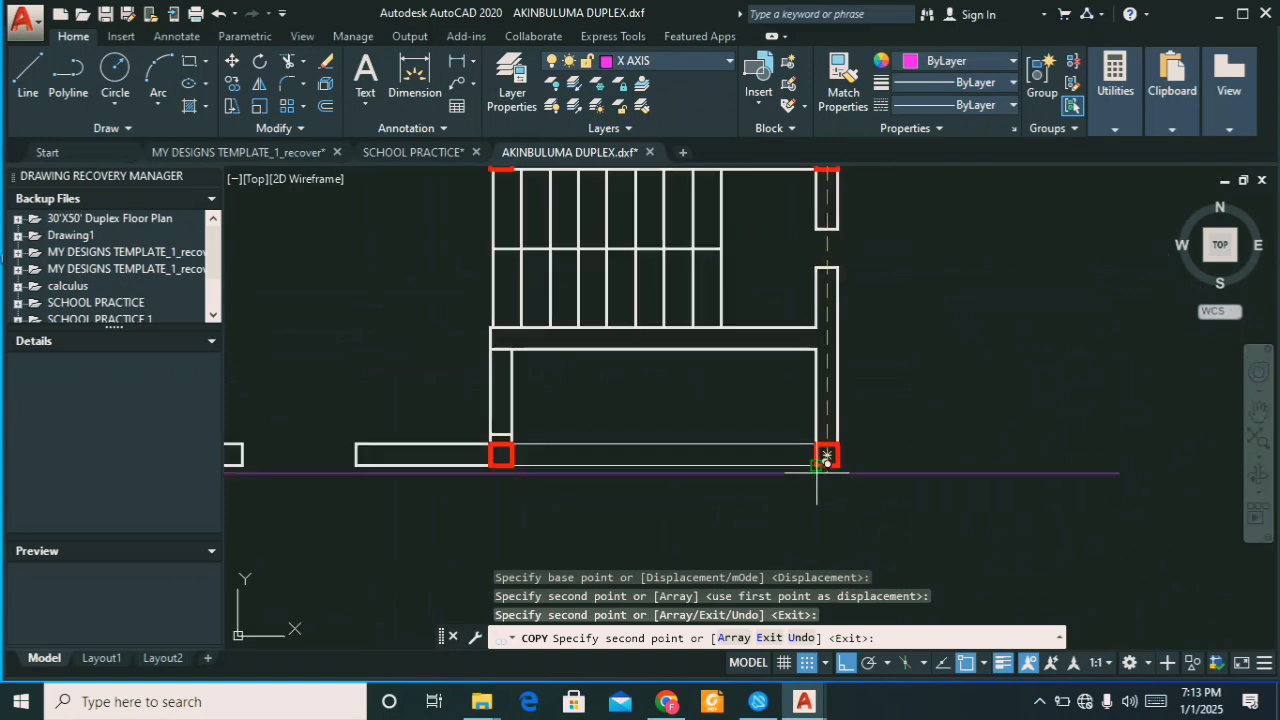
pyautogui.scroll(6, 826, 460)
pyautogui.click(851, 407)
pyautogui.scroll(-5, 880, 440)
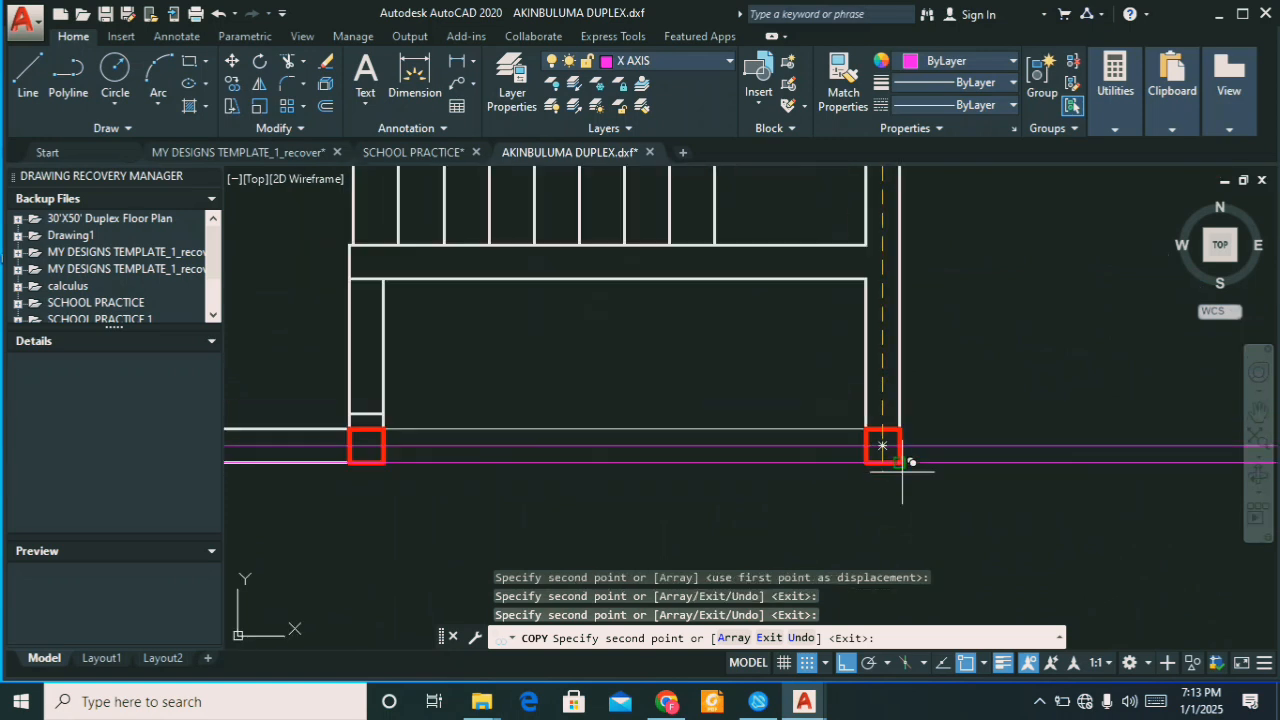
pyautogui.press('Escape')
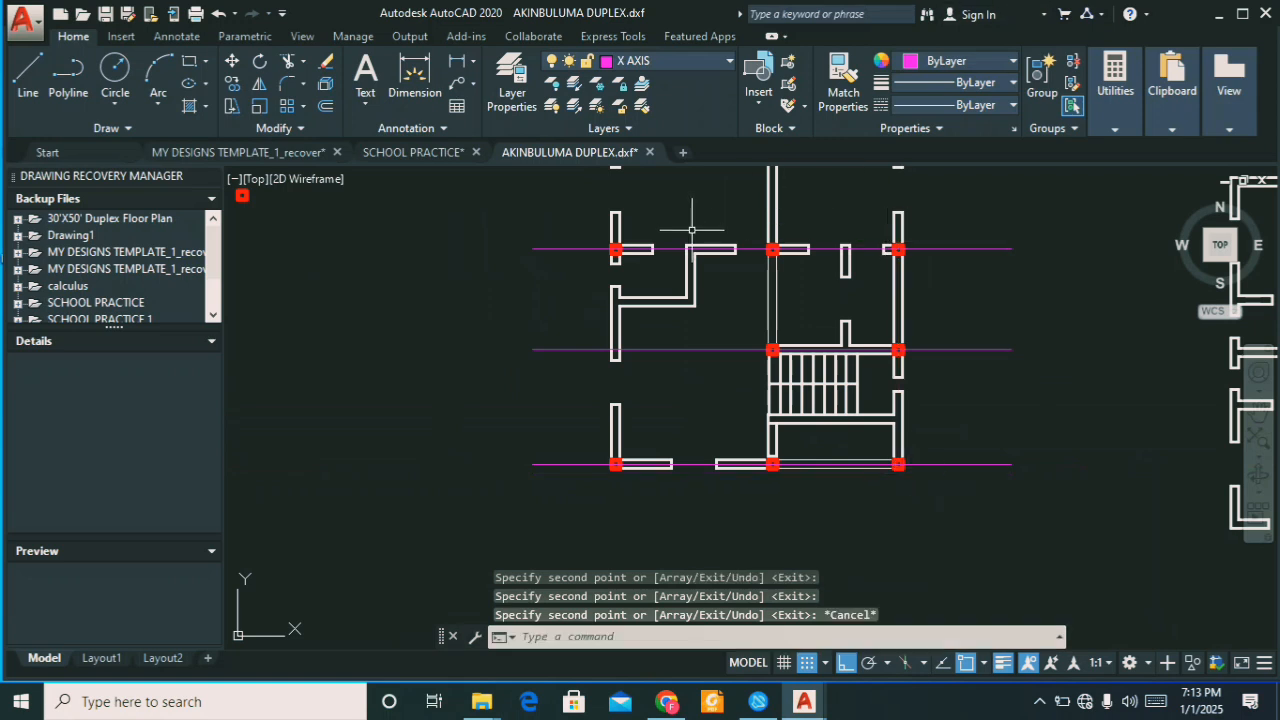
pyautogui.scroll(4, 608, 371)
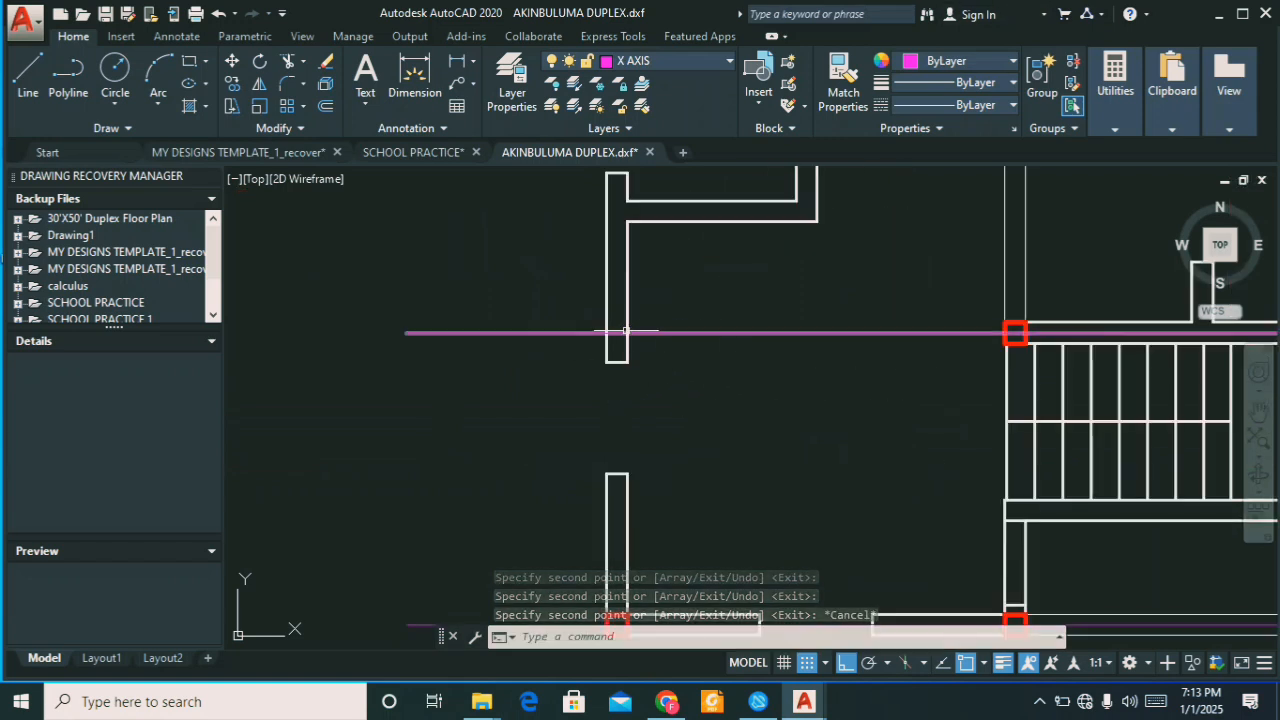
pyautogui.scroll(-4, 635, 325)
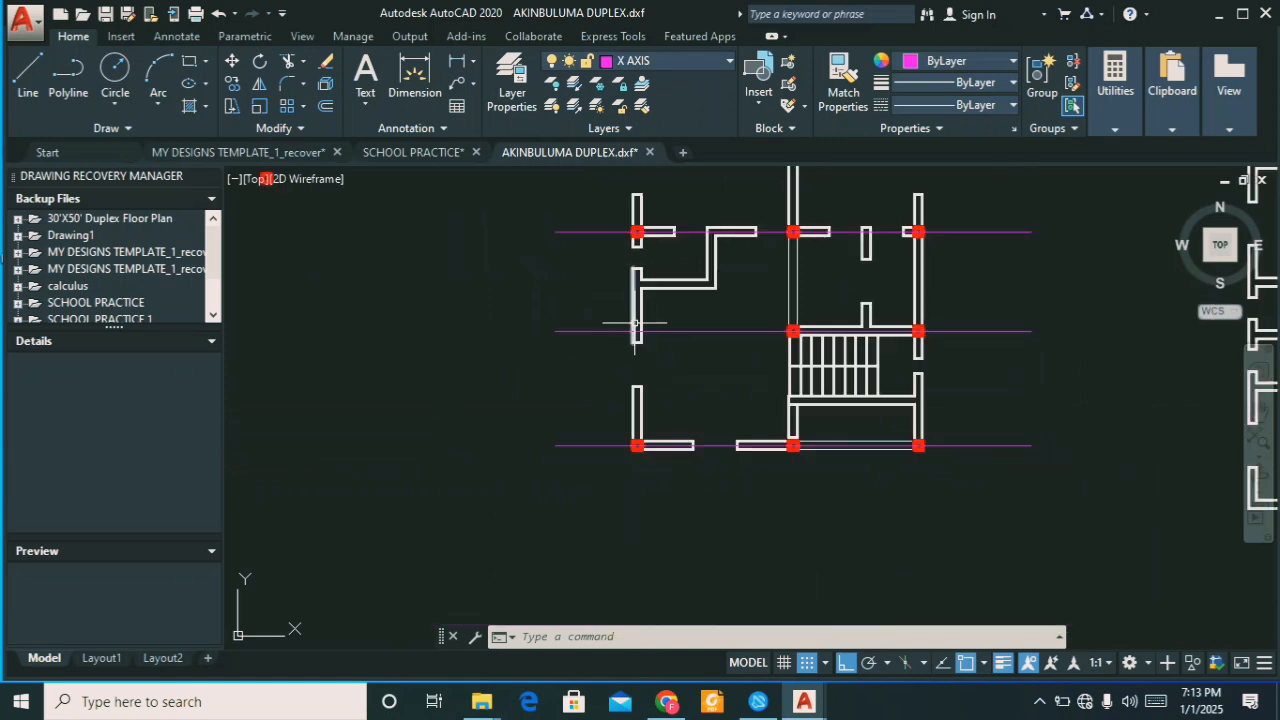
pyautogui.scroll(-4, 637, 327)
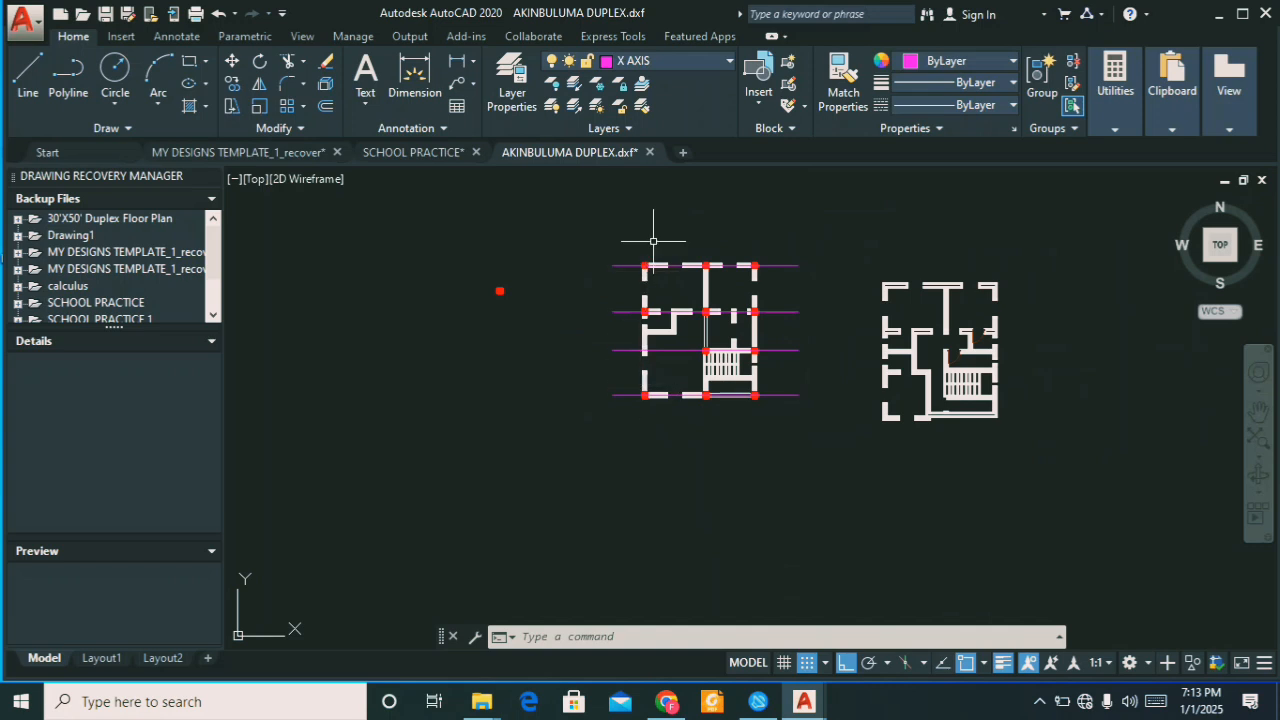
# Step: Make Y AXIS the current layer
pyautogui.click(512, 85)
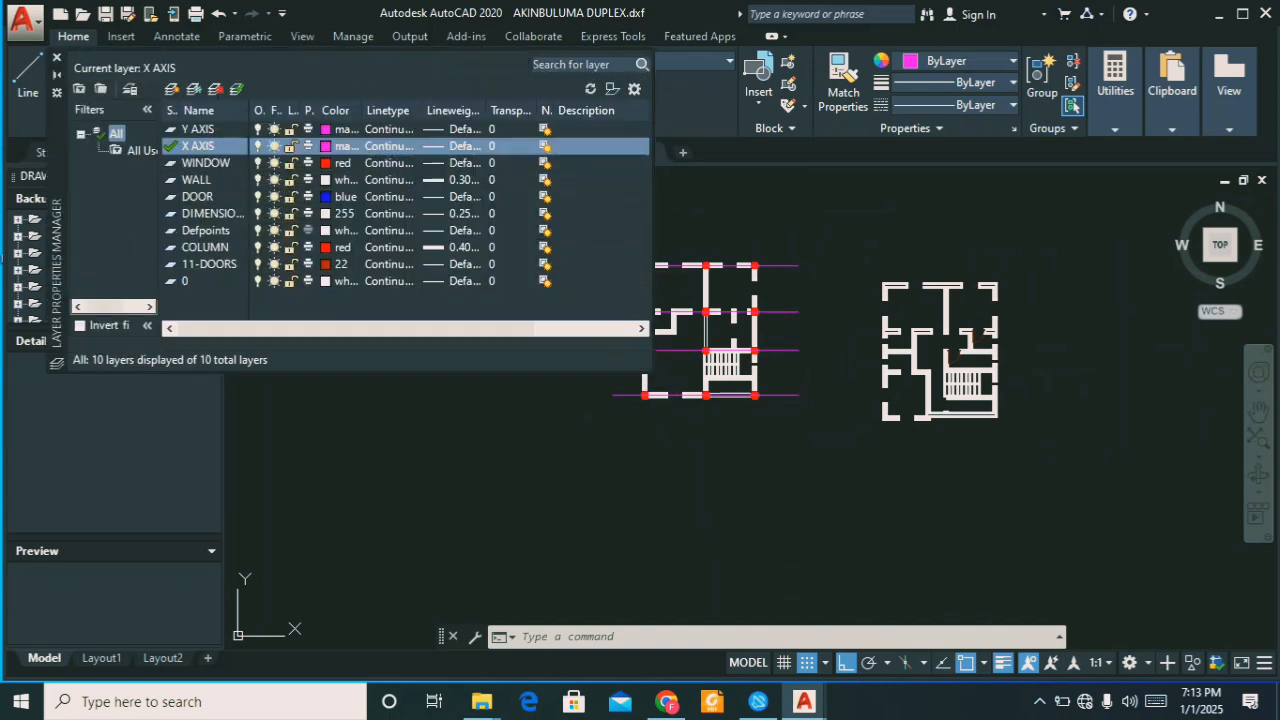
pyautogui.doubleClick(192, 129)
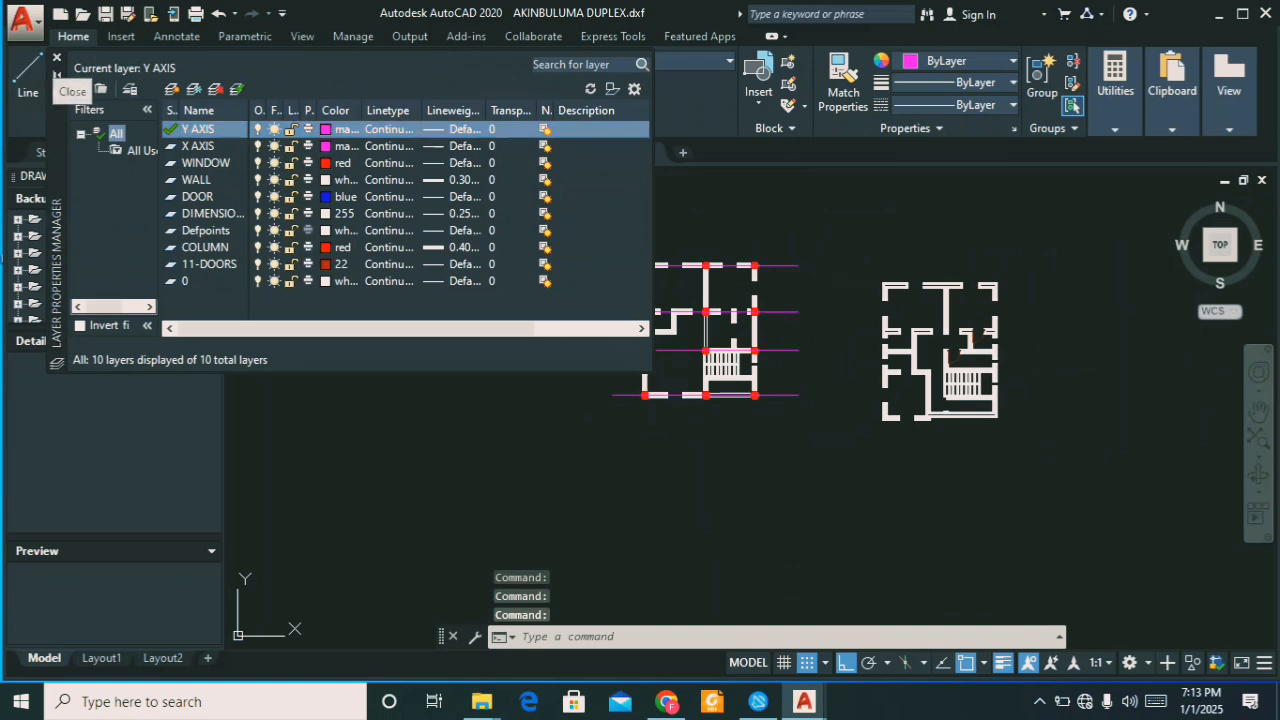
pyautogui.click(57, 58)
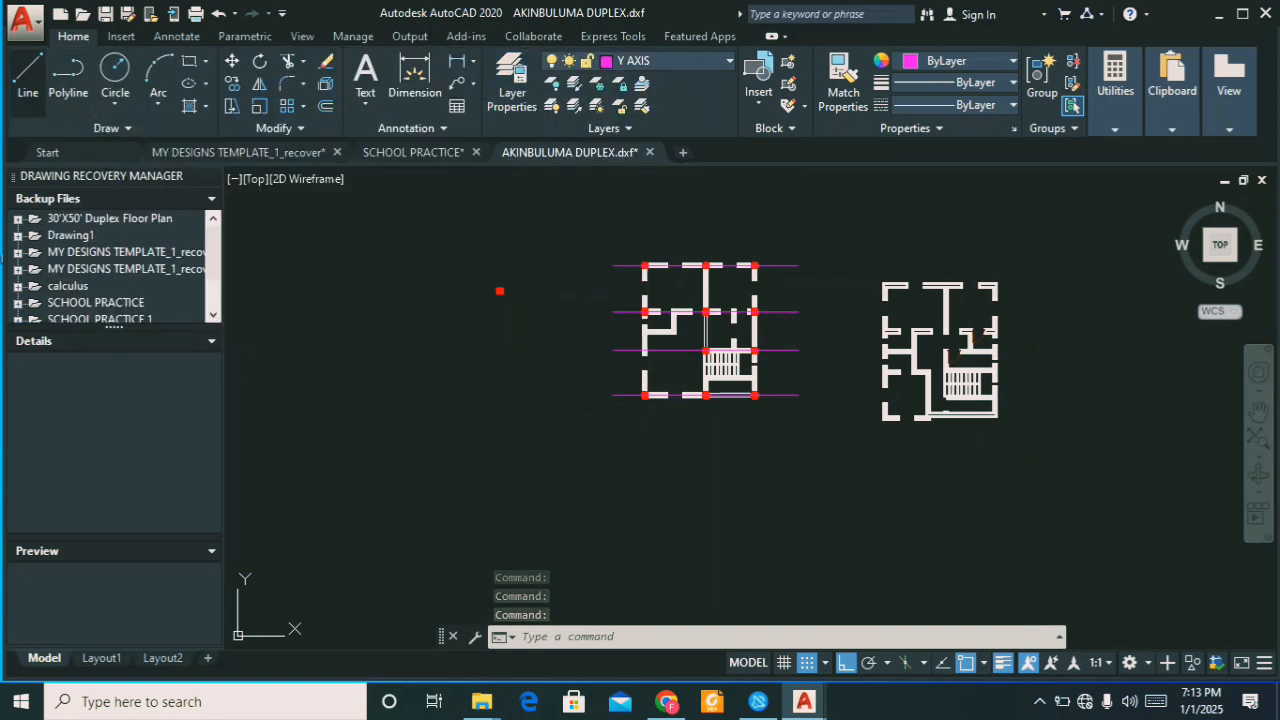
# Step: Draw a vertical axis line beside the plan's left wall with Ortho on, extending past the upper and lower walls
pyautogui.click(28, 80)
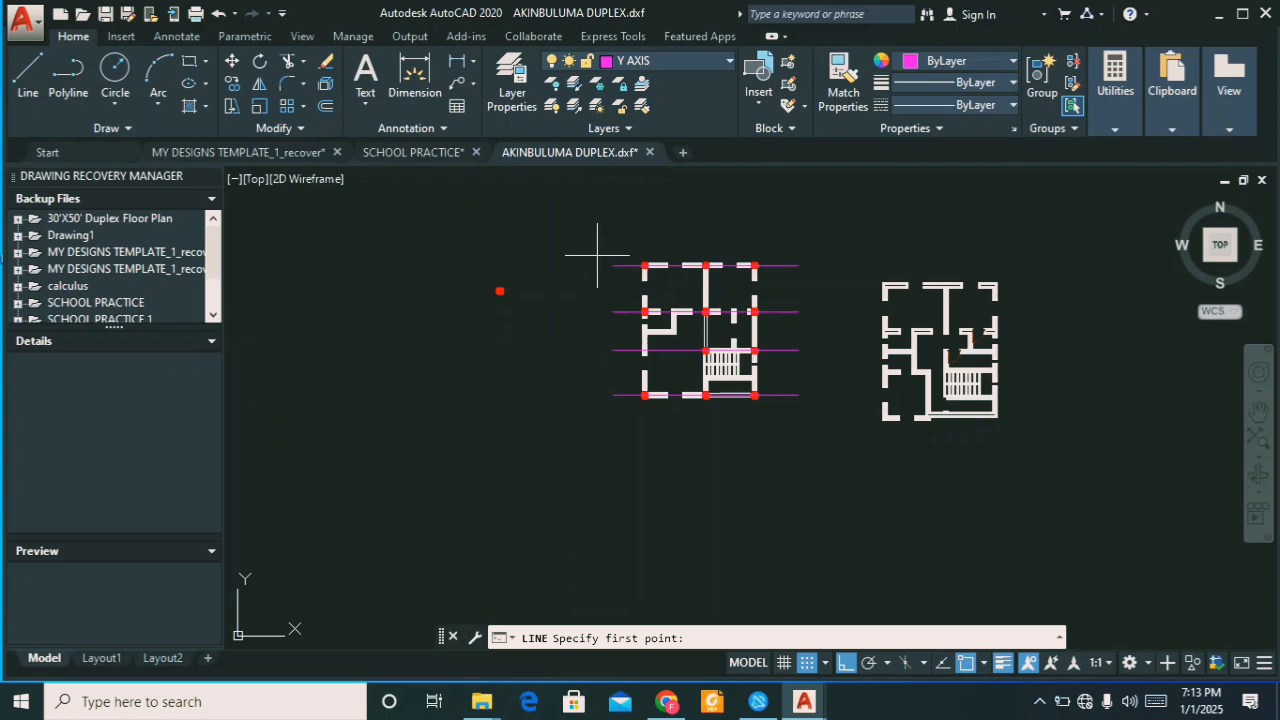
pyautogui.click(590, 221)
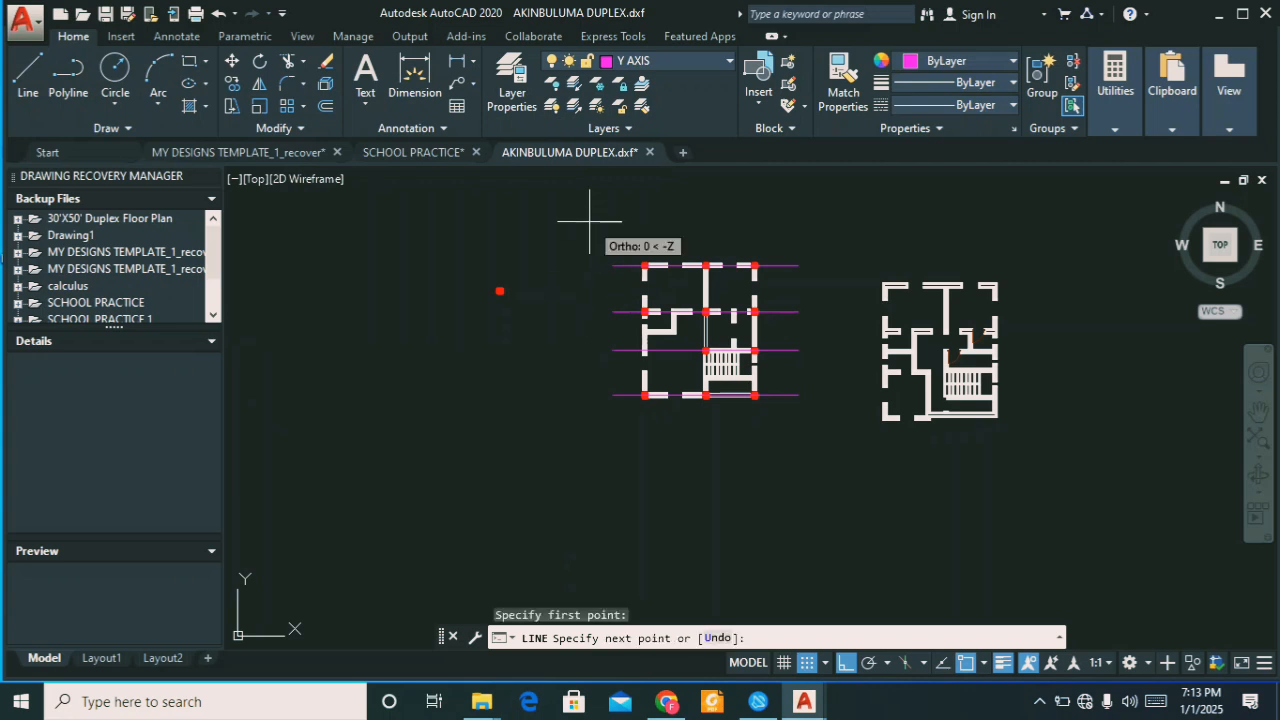
pyautogui.click(599, 436)
pyautogui.press('Escape')
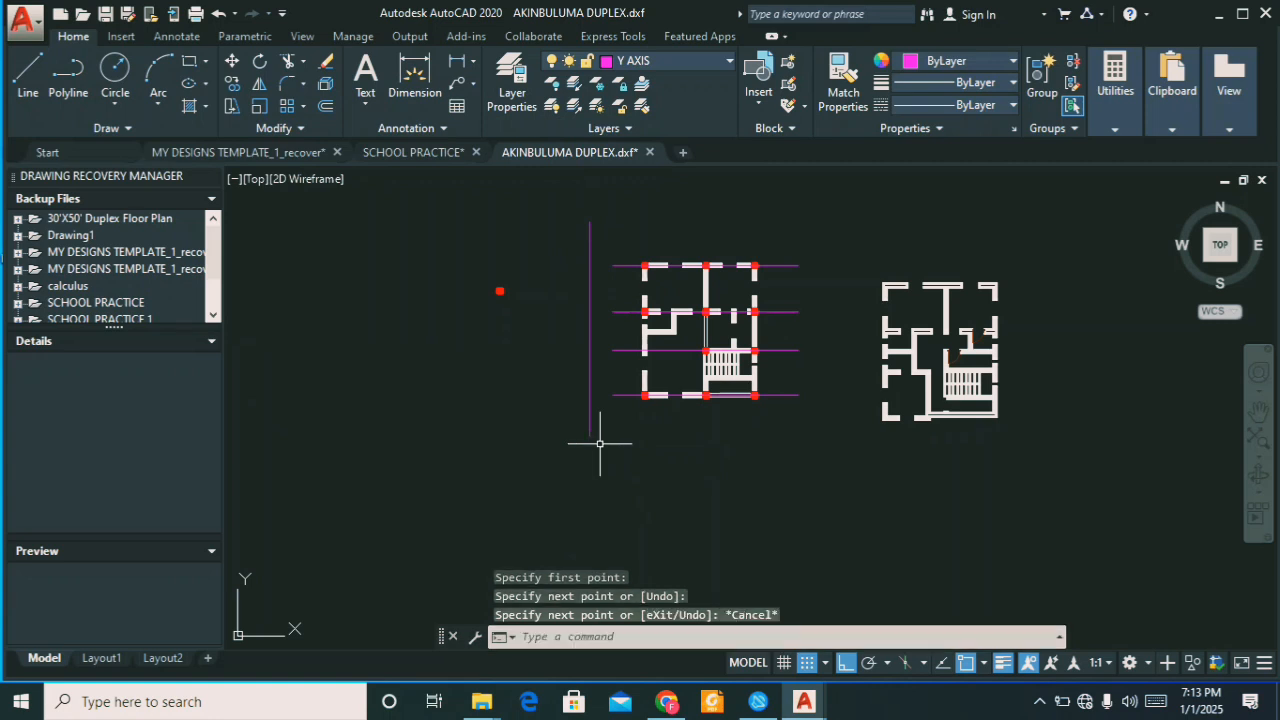
# Step: Copy the vertical axis line from its midpoint to the center of the second row's left-wall column, with Ortho off
pyautogui.scroll(2, 586, 320)
pyautogui.click(604, 336)
pyautogui.click(562, 367)
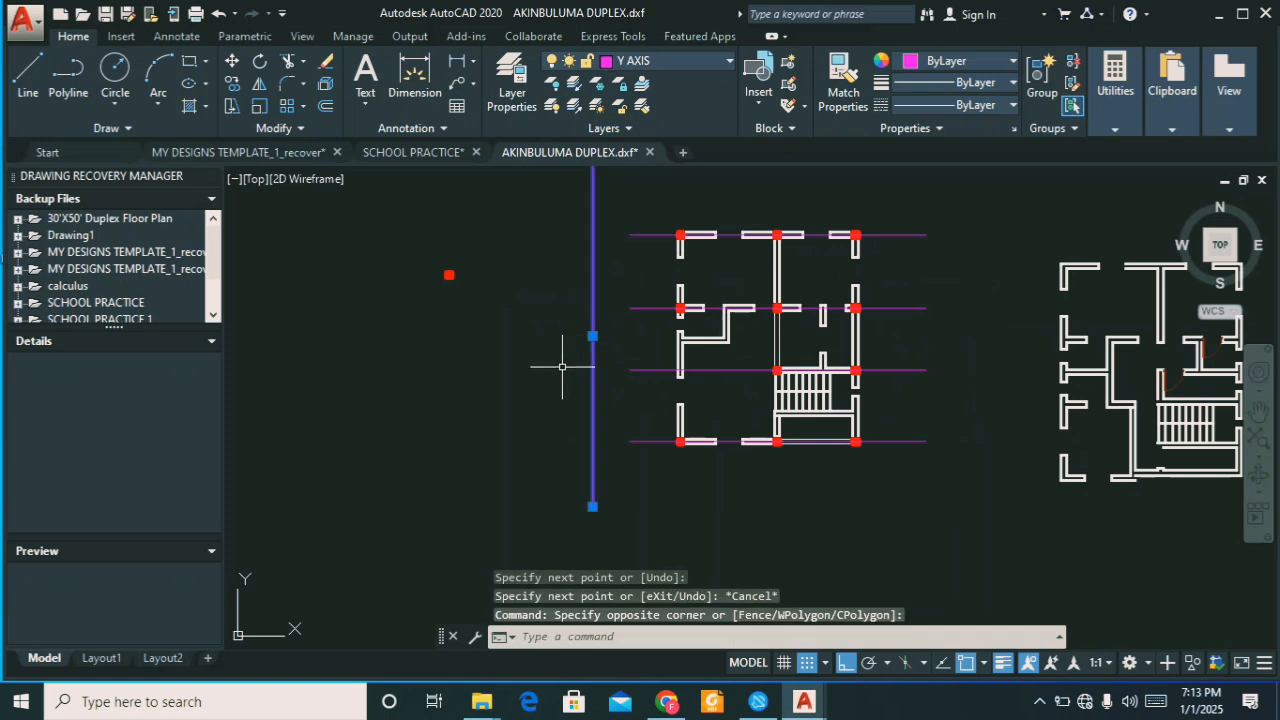
pyautogui.write('co')
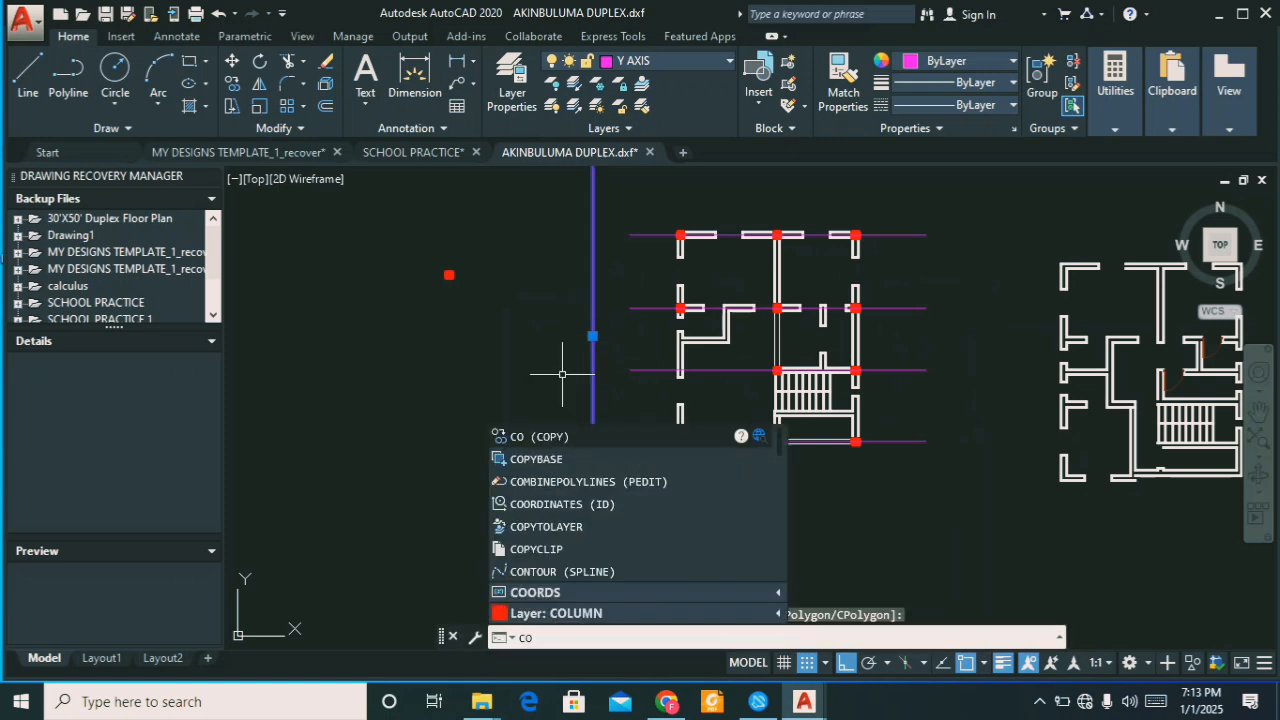
pyautogui.press('Return')
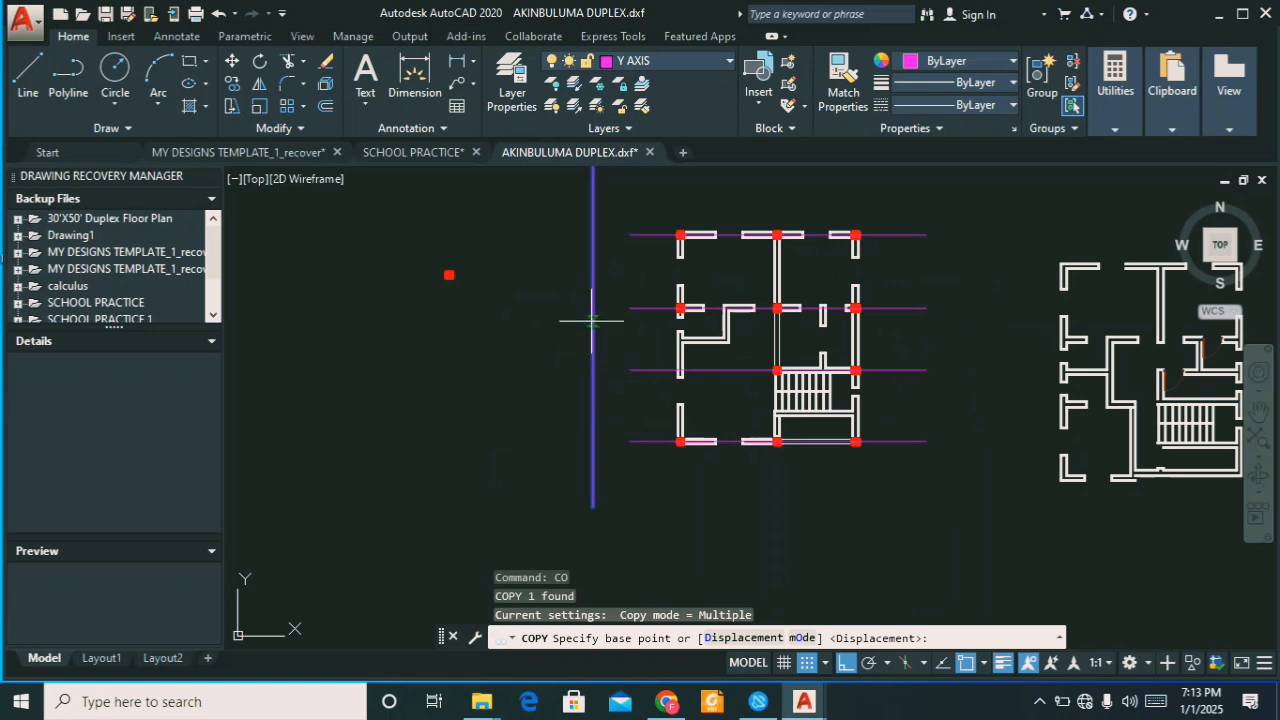
pyautogui.click(592, 337)
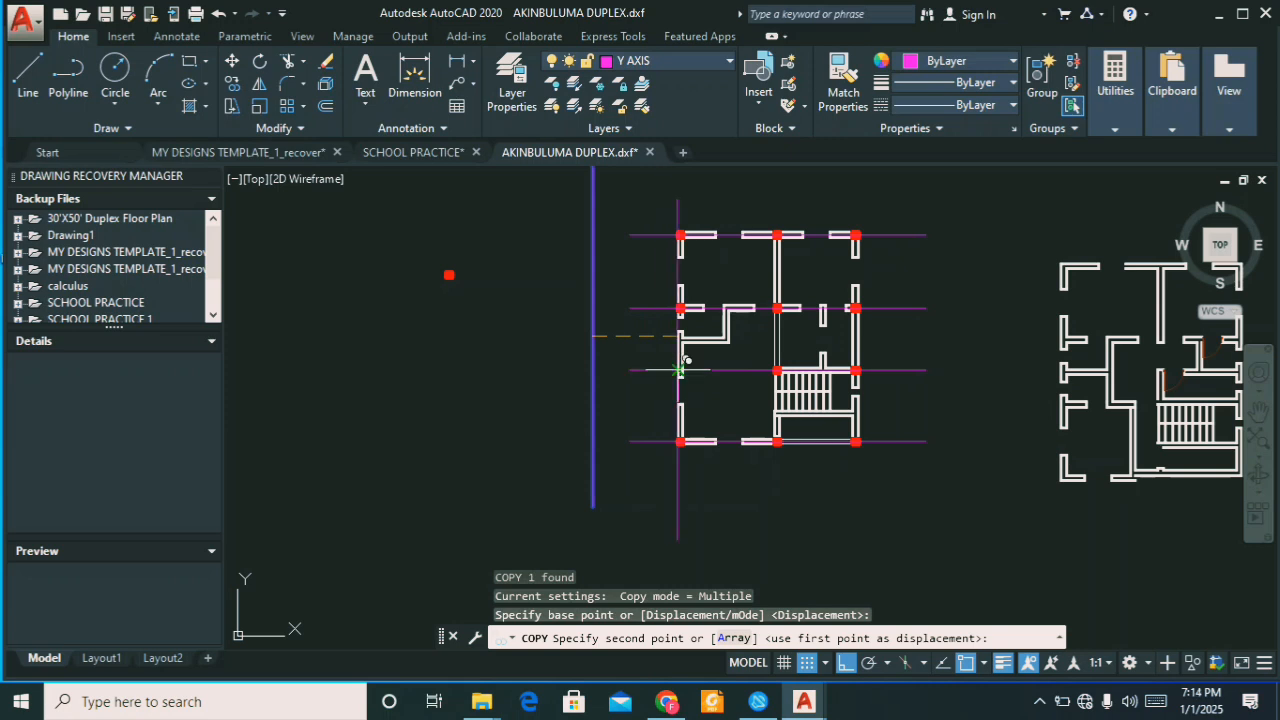
pyautogui.scroll(6, 688, 355)
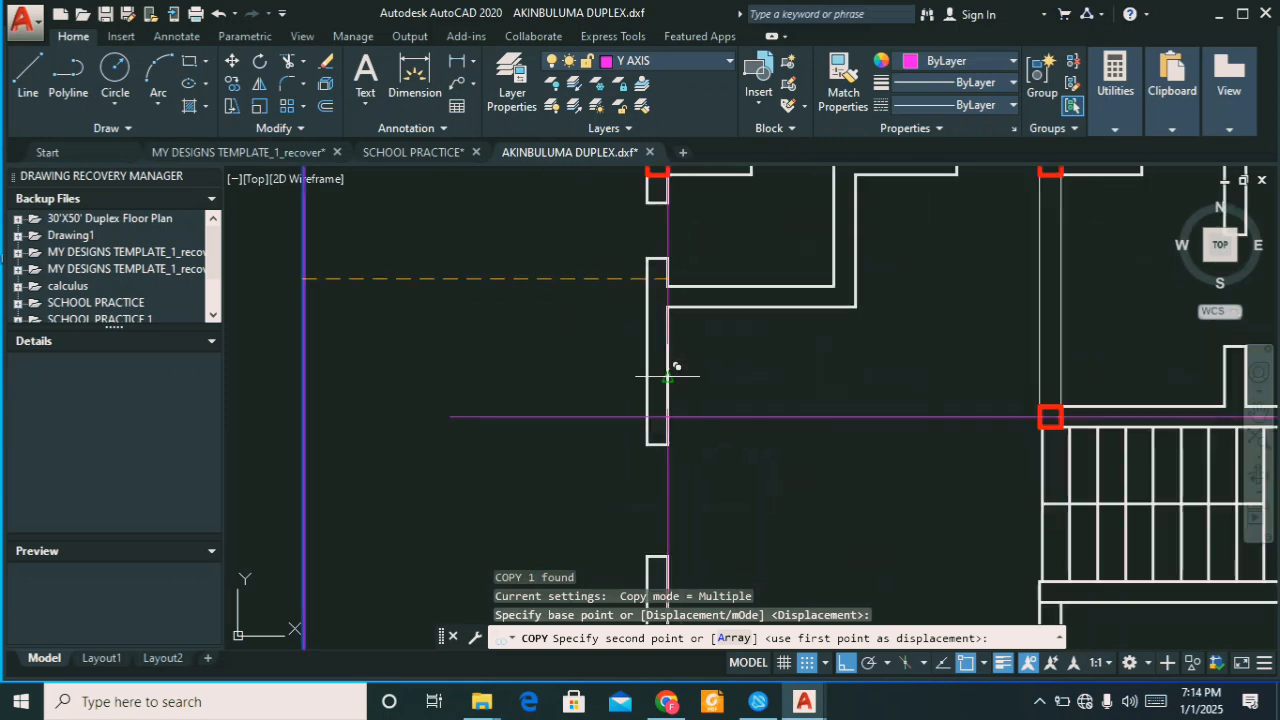
pyautogui.scroll(-2, 670, 374)
pyautogui.scroll(-6, 668, 358)
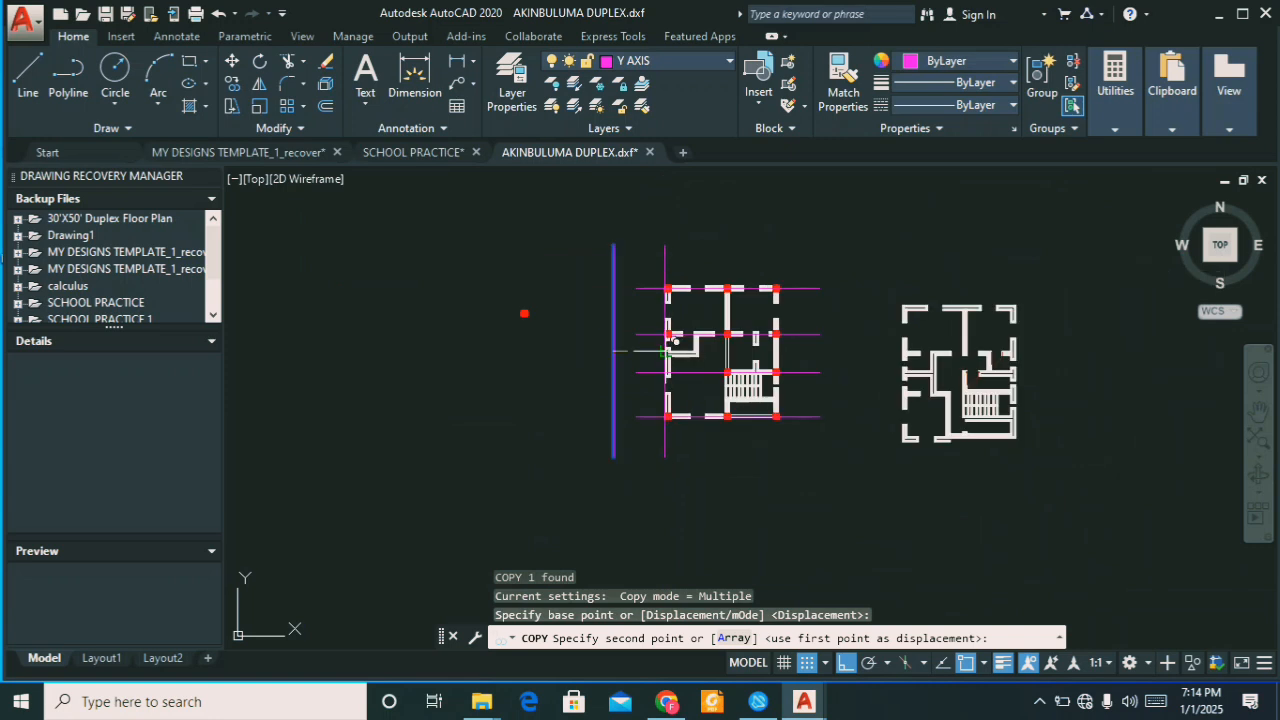
pyautogui.scroll(6, 667, 331)
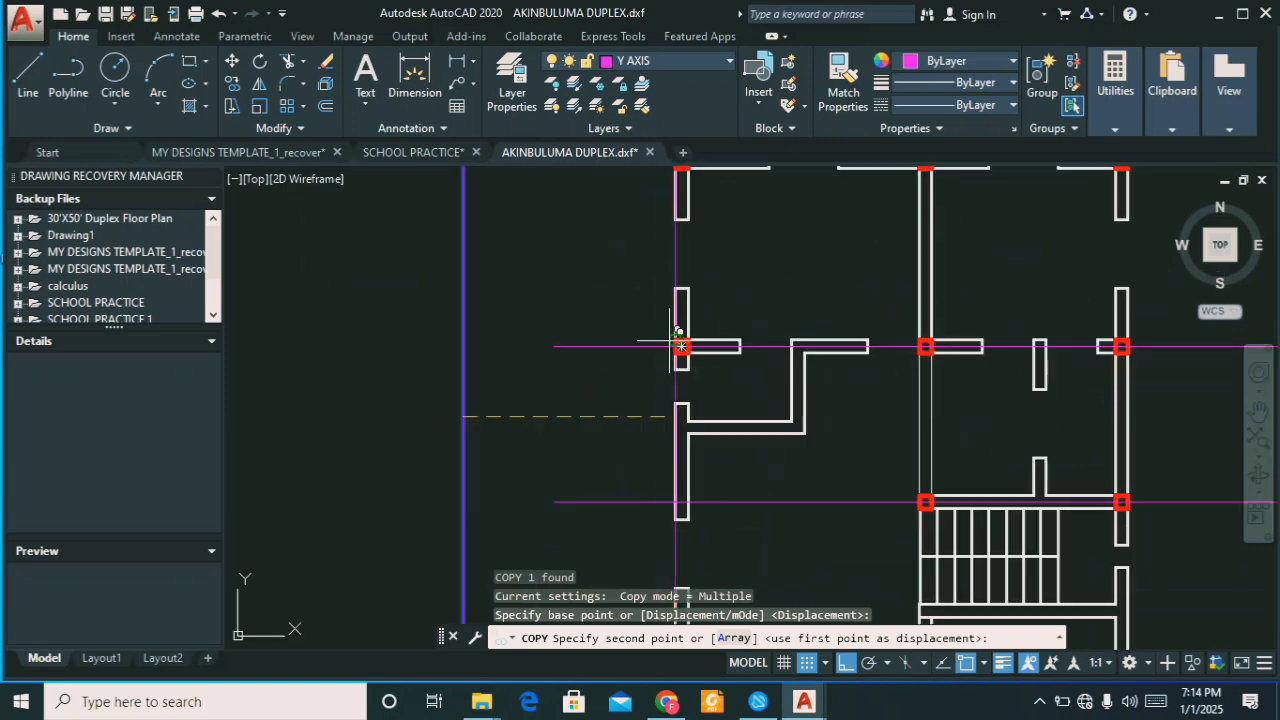
pyautogui.scroll(5, 681, 346)
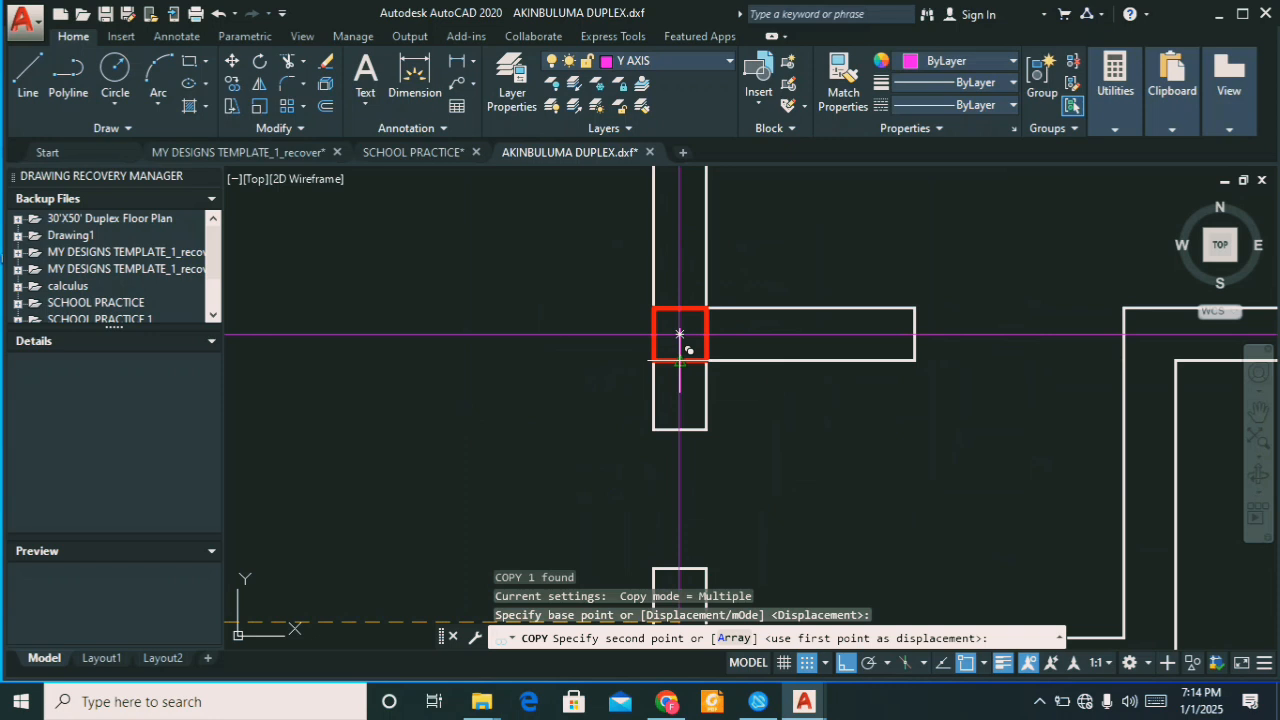
pyautogui.press('F8')
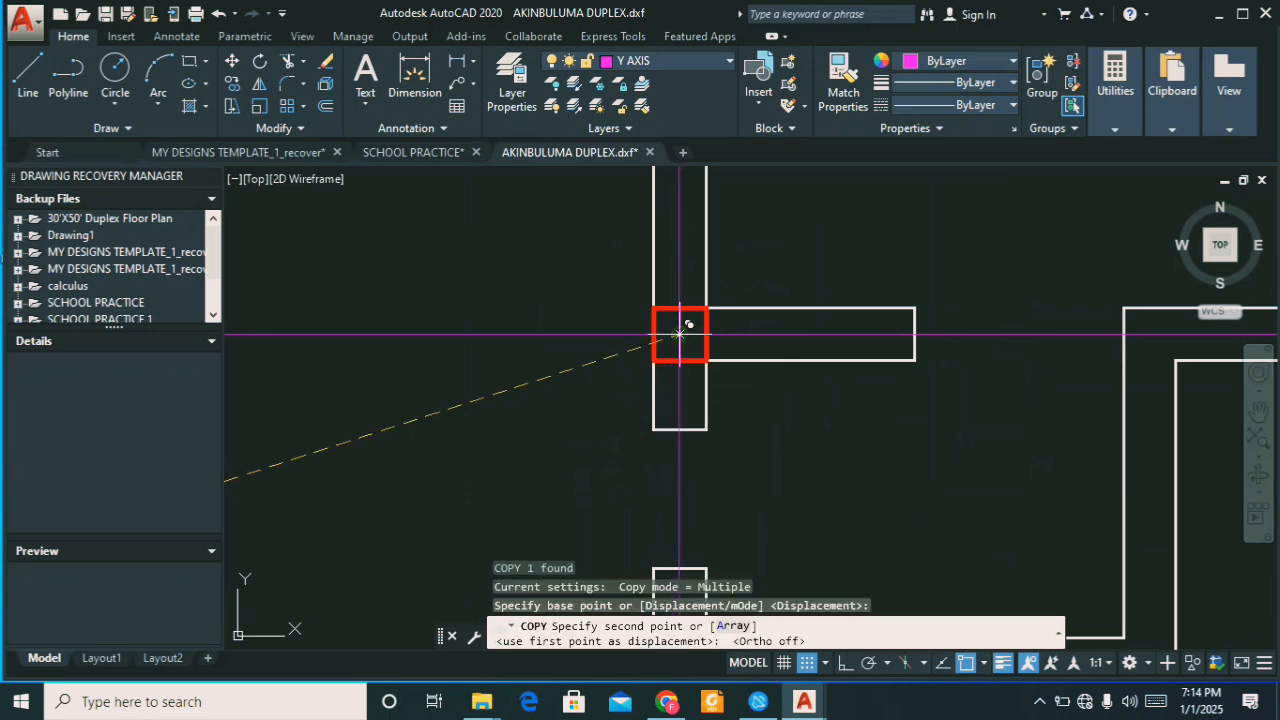
pyautogui.click(680, 333)
# Step: Place vertical axis line copies through the centers of the second row's middle and right-wall columns
pyautogui.scroll(-5, 675, 335)
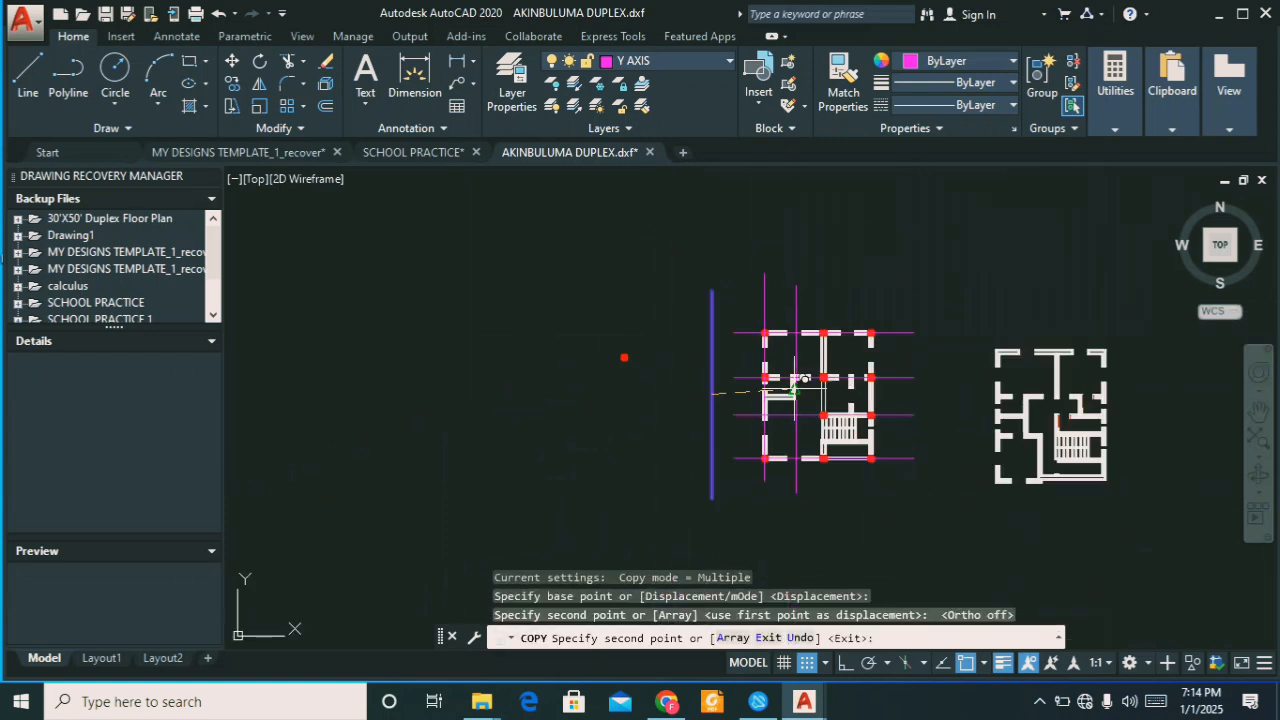
pyautogui.scroll(4, 814, 380)
pyautogui.scroll(5, 858, 340)
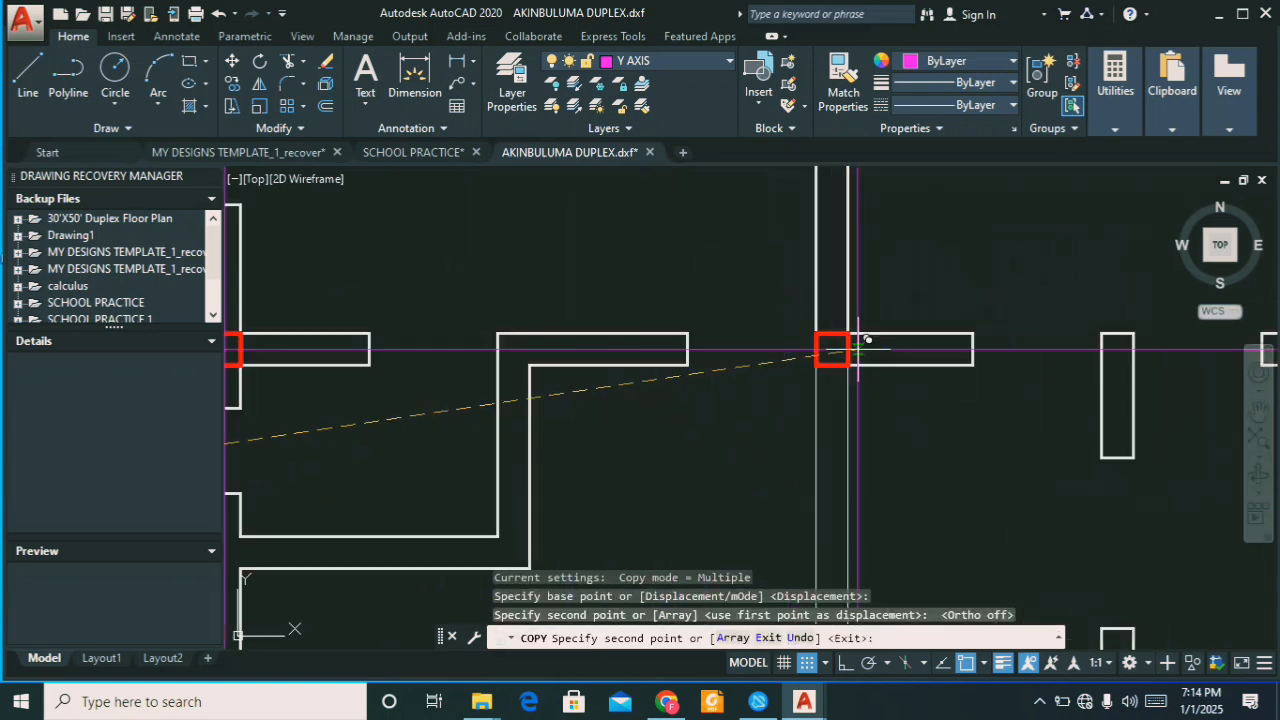
pyautogui.click(852, 345)
pyautogui.scroll(-5, 710, 343)
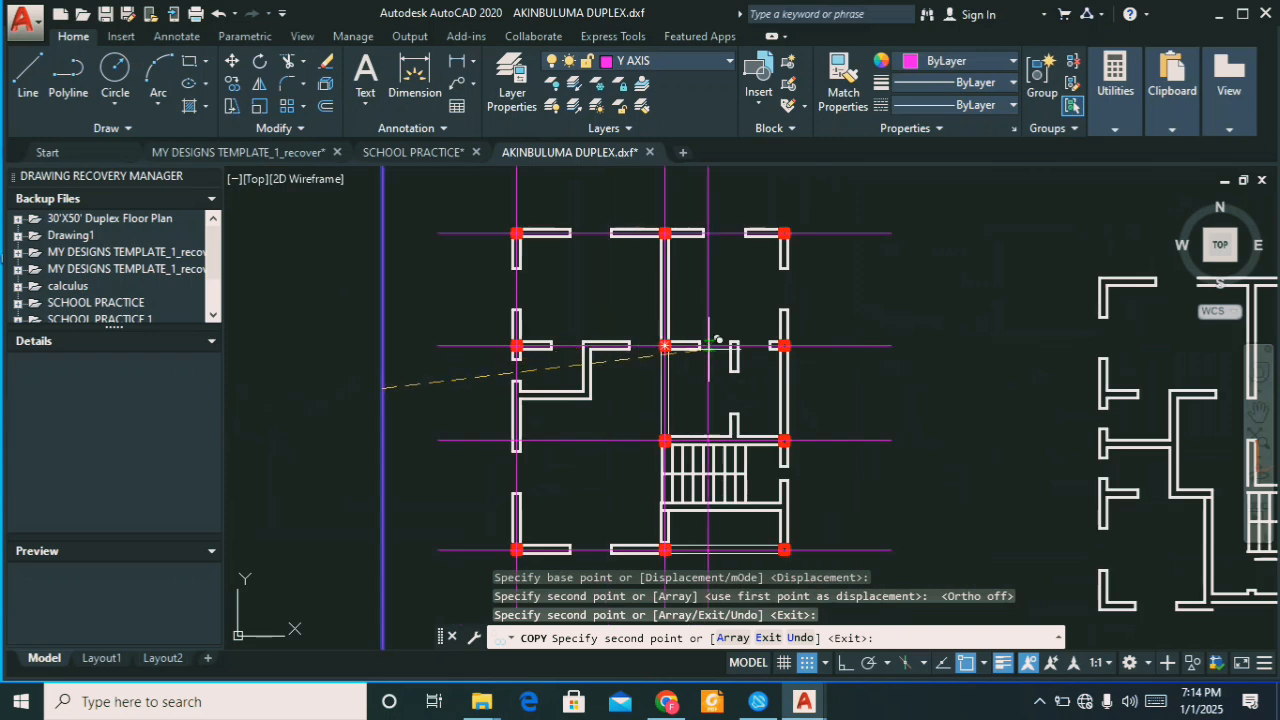
pyautogui.scroll(7, 708, 345)
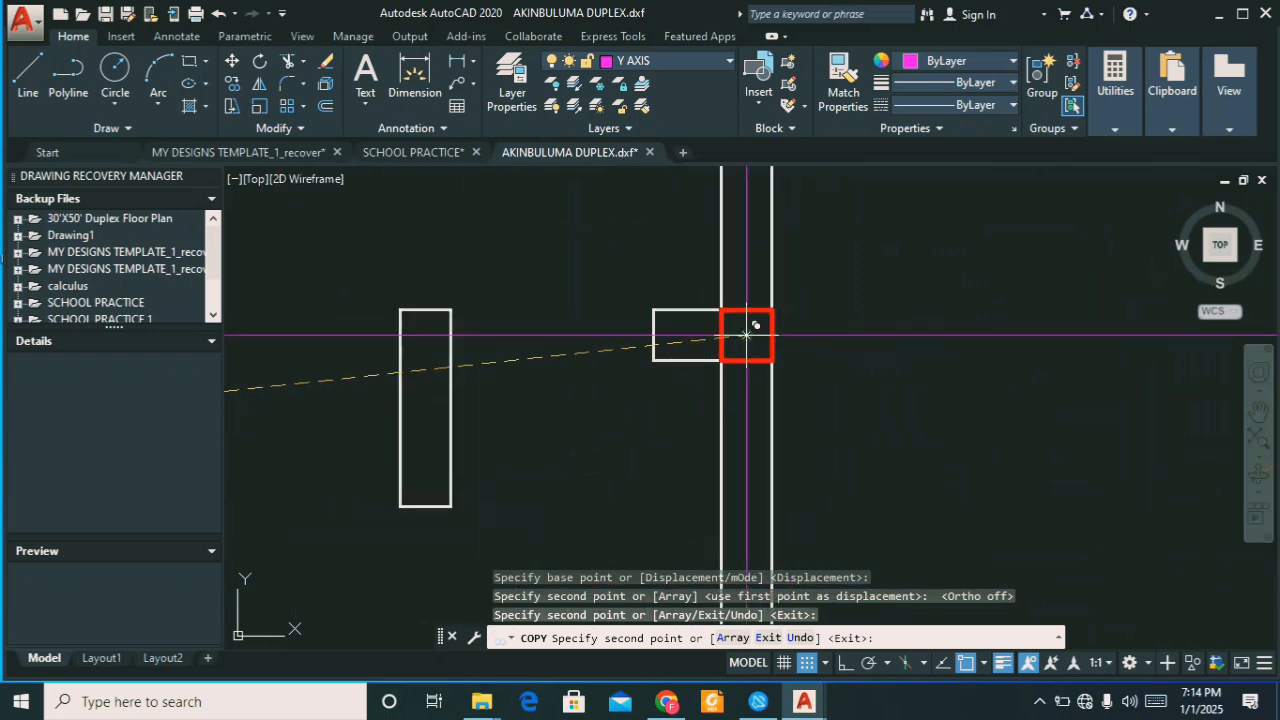
pyautogui.click(746, 335)
pyautogui.scroll(-6, 806, 343)
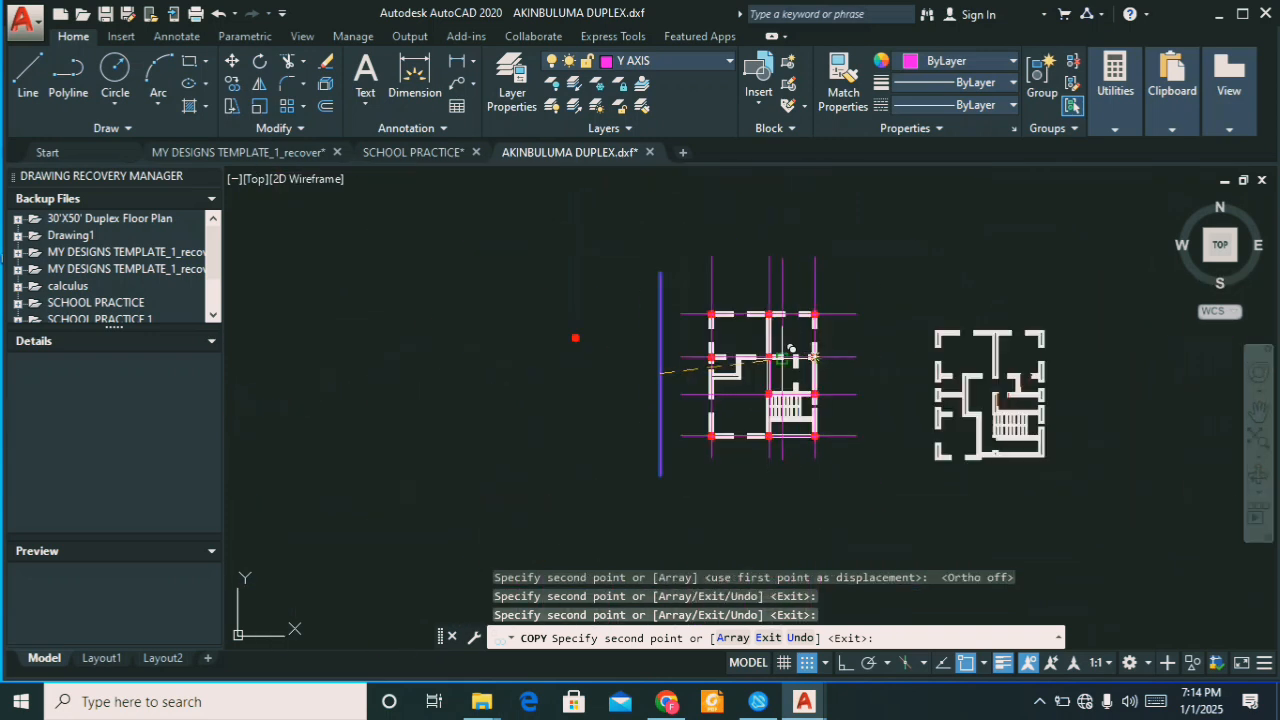
pyautogui.scroll(4, 775, 358)
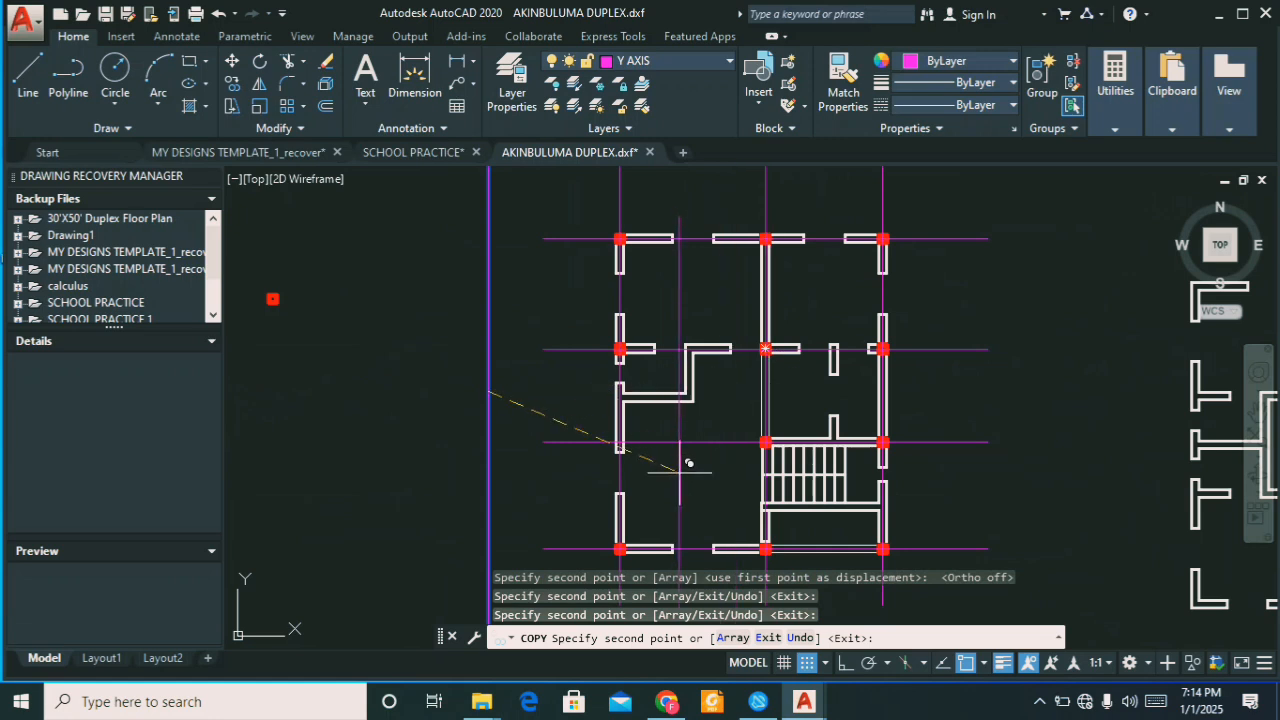
pyautogui.press('Escape')
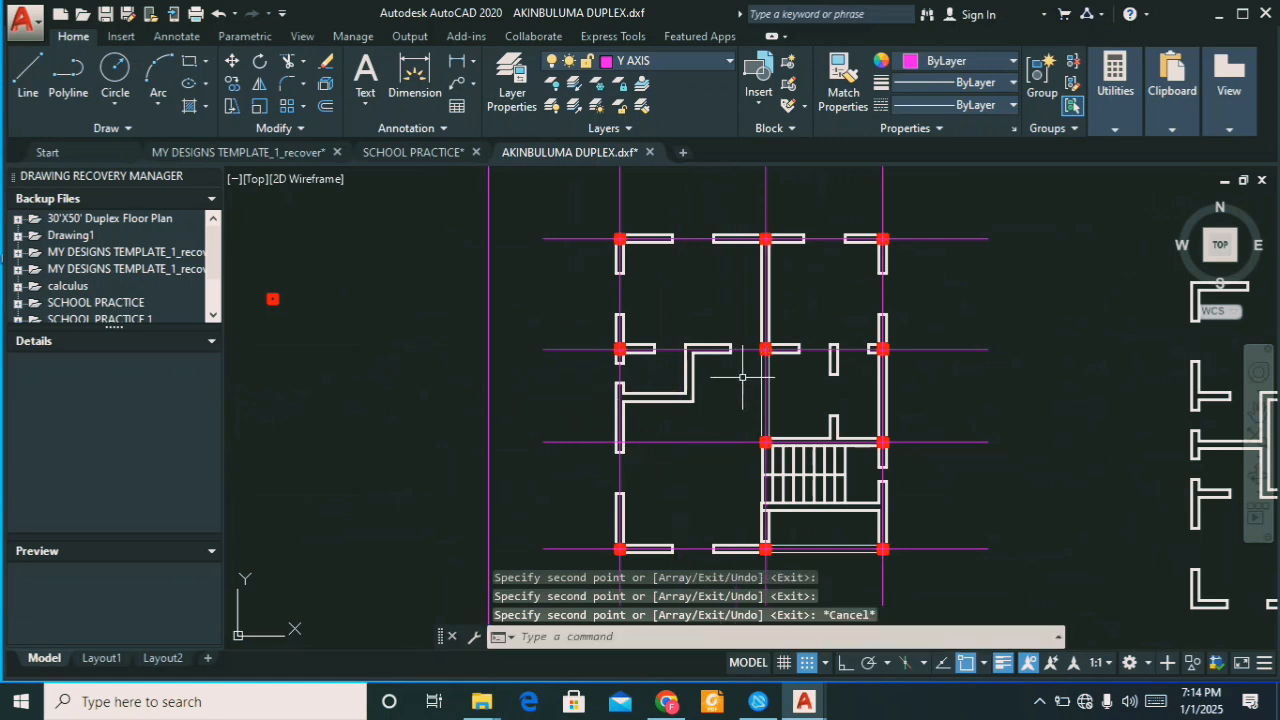
# Step: Copy the loose column from its center to the intersection of the left vertical axis and the horizontal axis above the staircase
pyautogui.scroll(-2, 745, 365)
pyautogui.scroll(4, 660, 420)
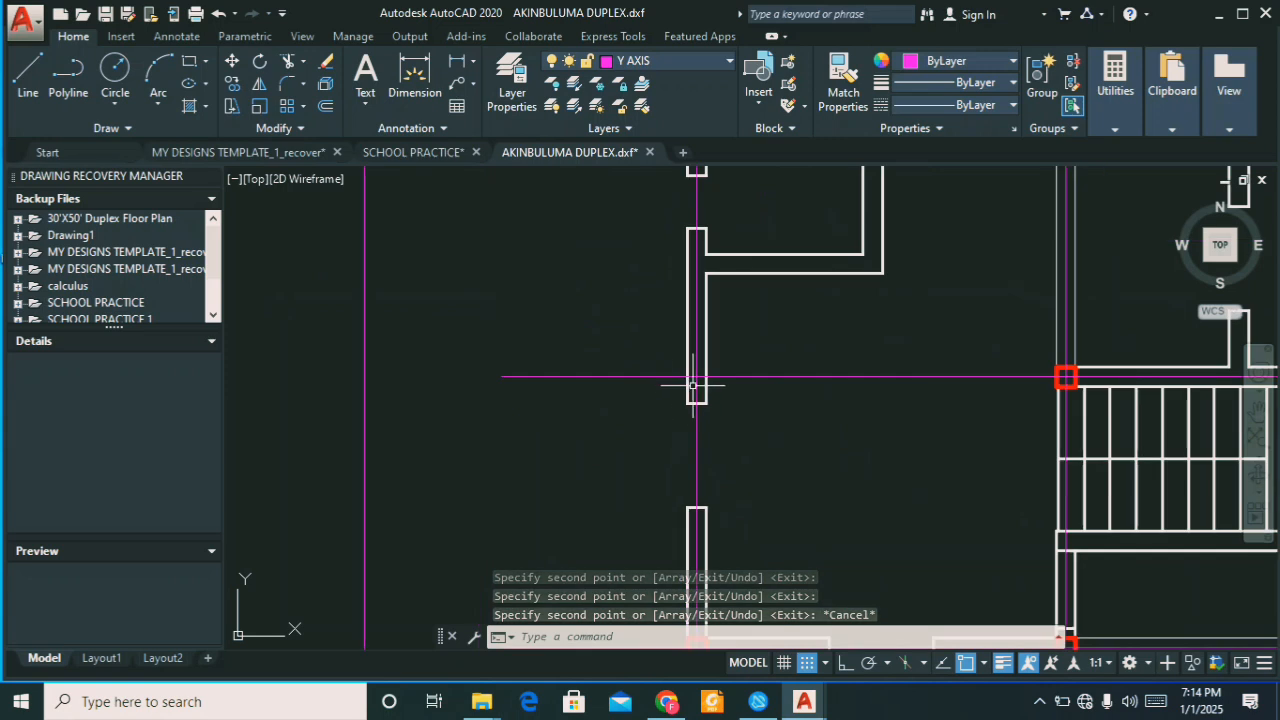
pyautogui.scroll(-2, 678, 378)
pyautogui.click(329, 209)
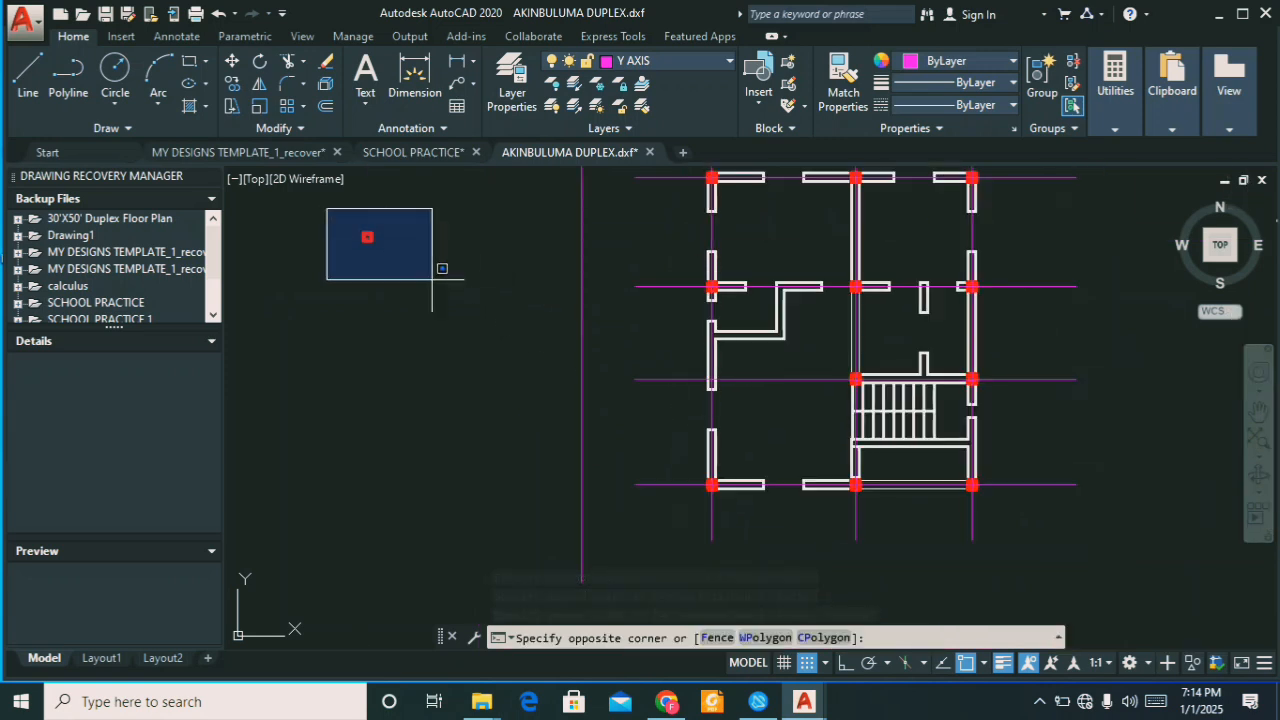
pyautogui.click(456, 282)
pyautogui.write('co')
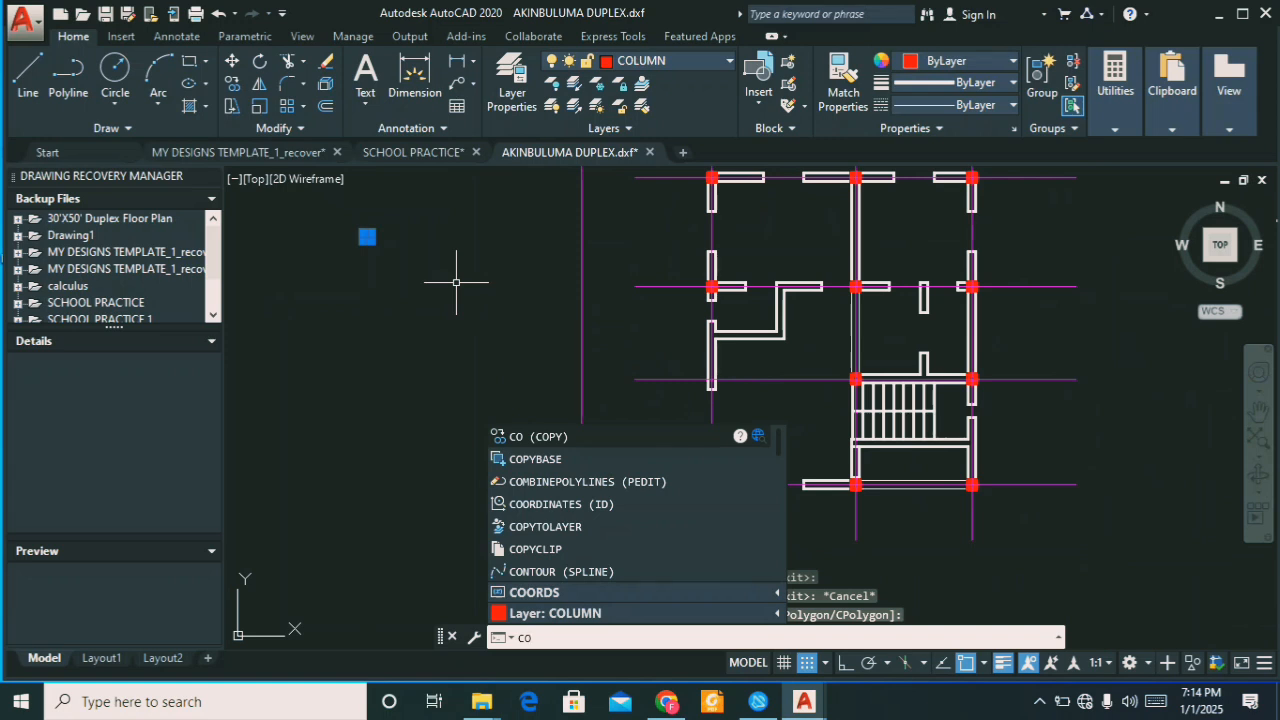
pyautogui.press('Return')
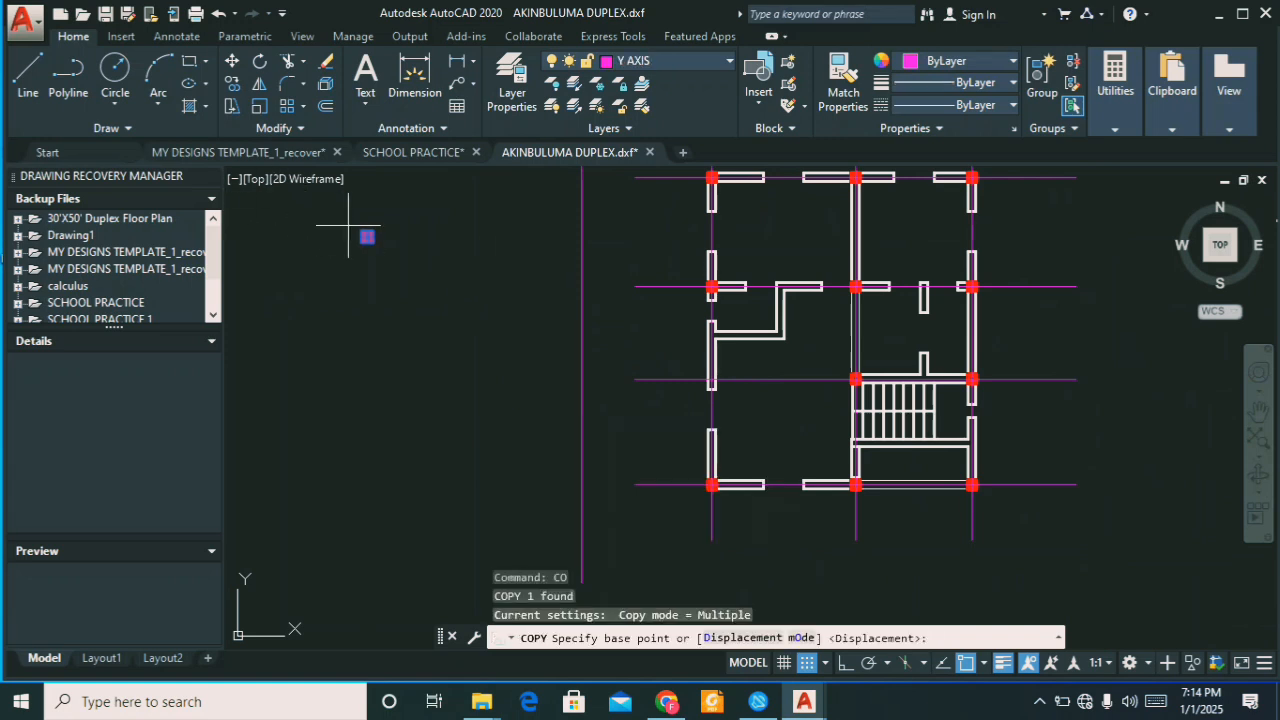
pyautogui.scroll(3, 345, 216)
pyautogui.click(413, 277)
pyautogui.scroll(-3, 408, 270)
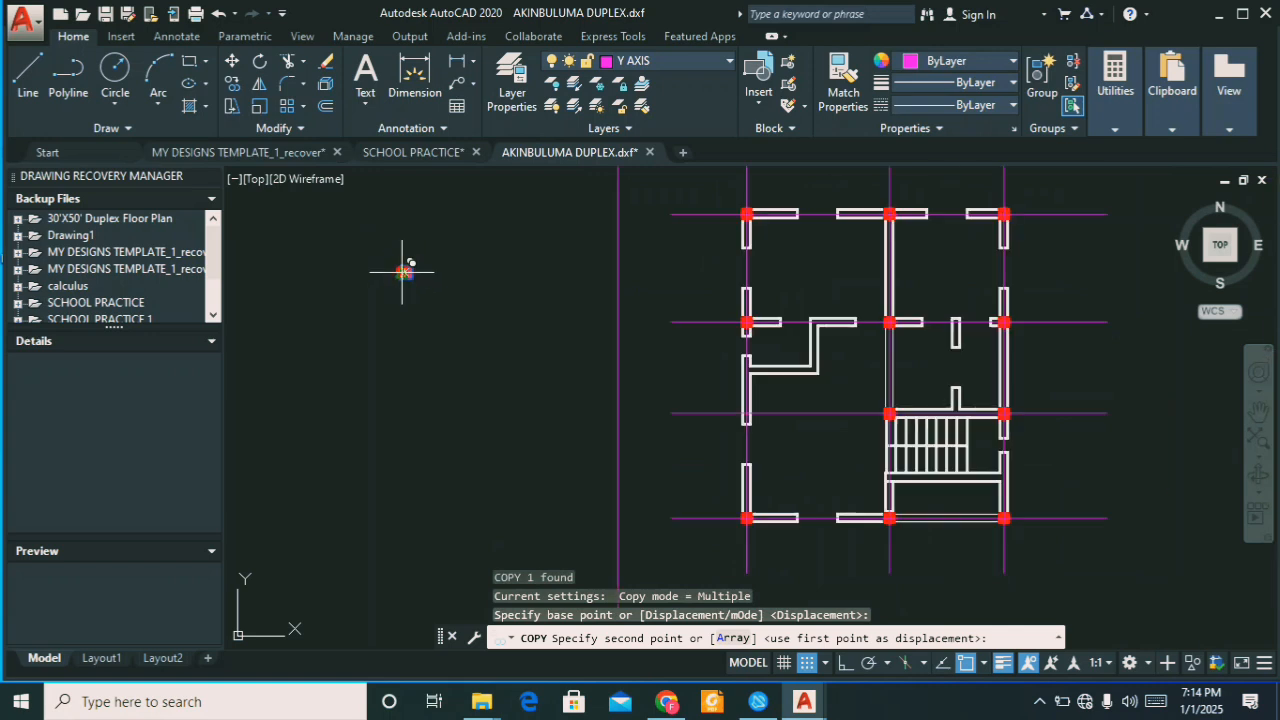
pyautogui.scroll(4, 768, 428)
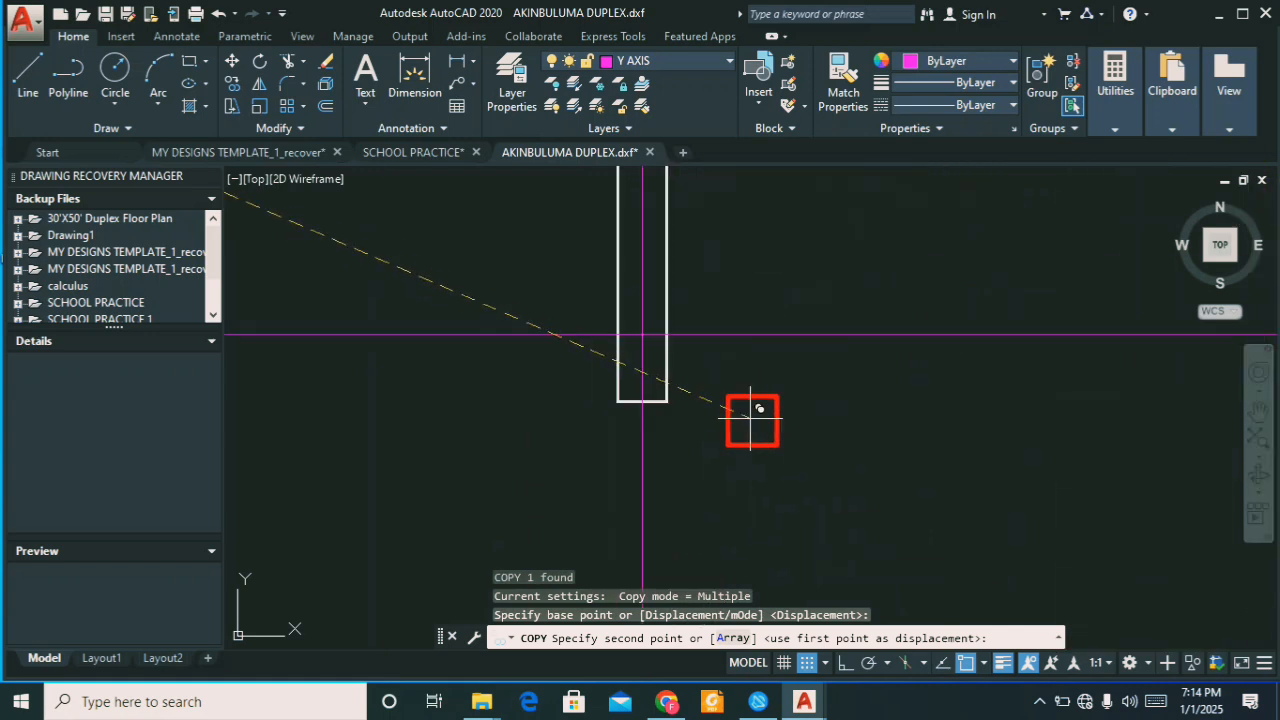
pyautogui.click(642, 336)
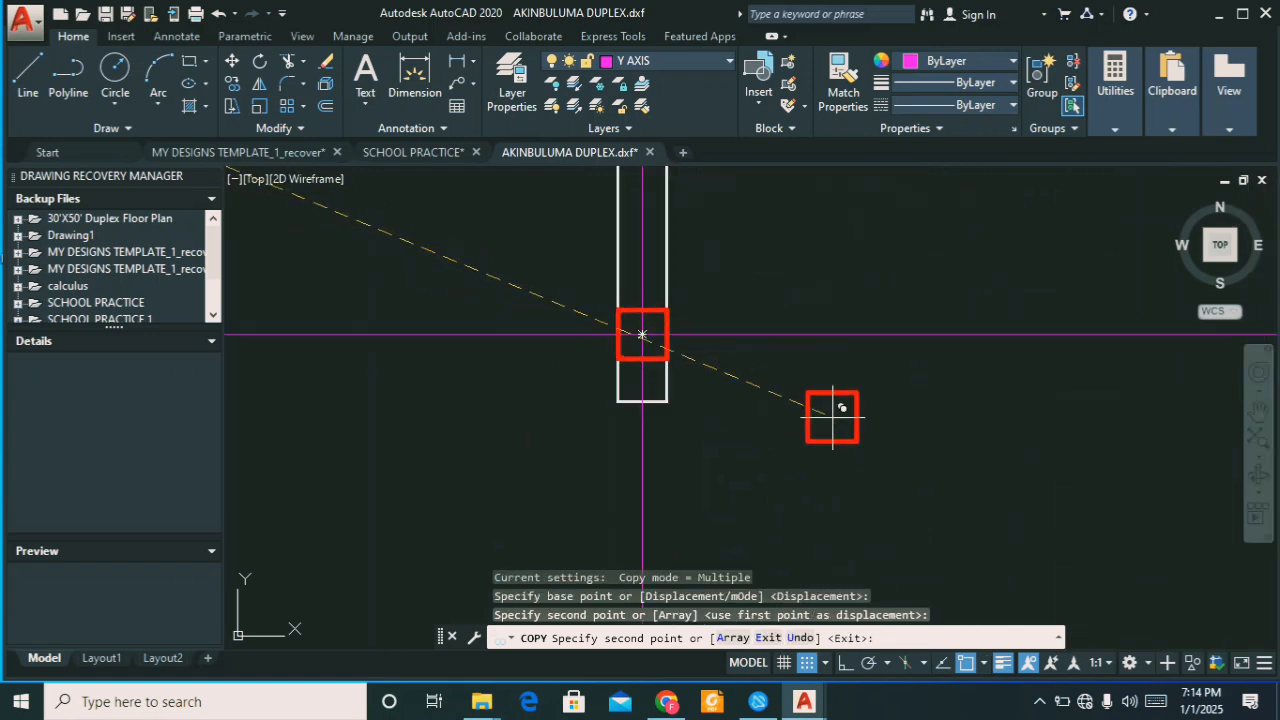
pyautogui.press('Escape')
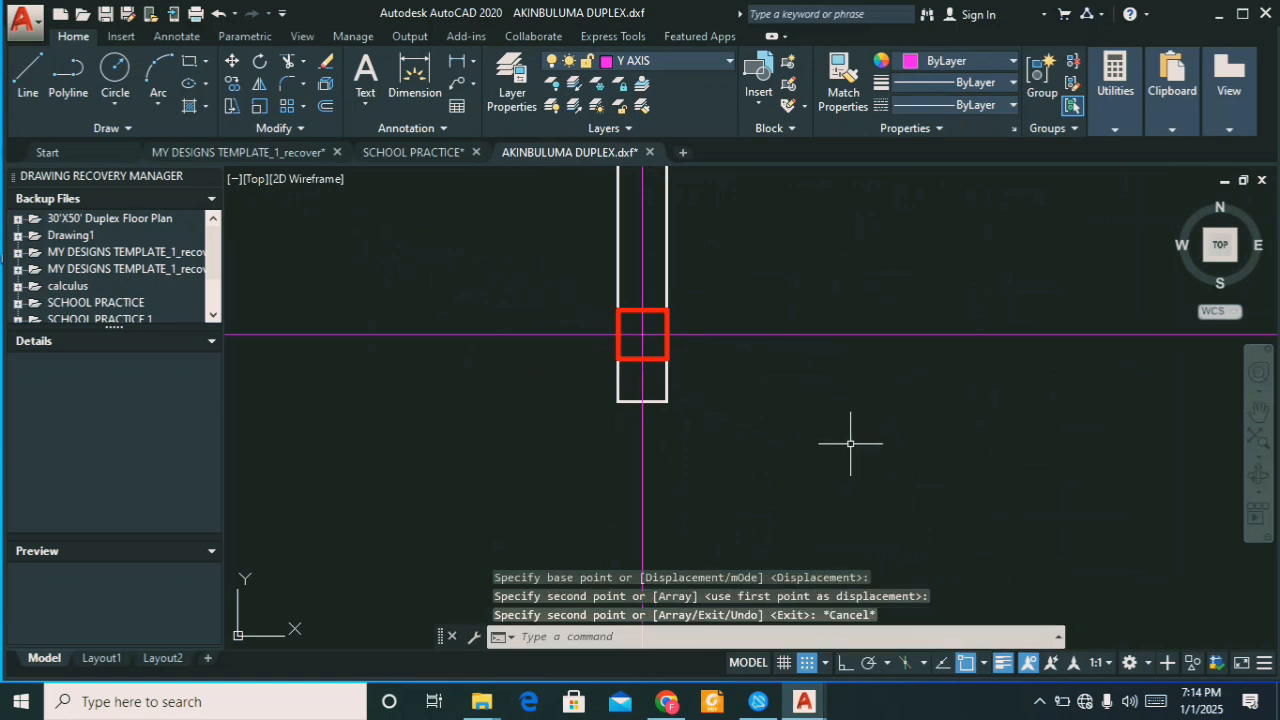
# Step: Draw connected guide lines with Ortho on, running horizontally above the plan across the vertical axes and vertically beside its right wall
pyautogui.scroll(-5, 850, 443)
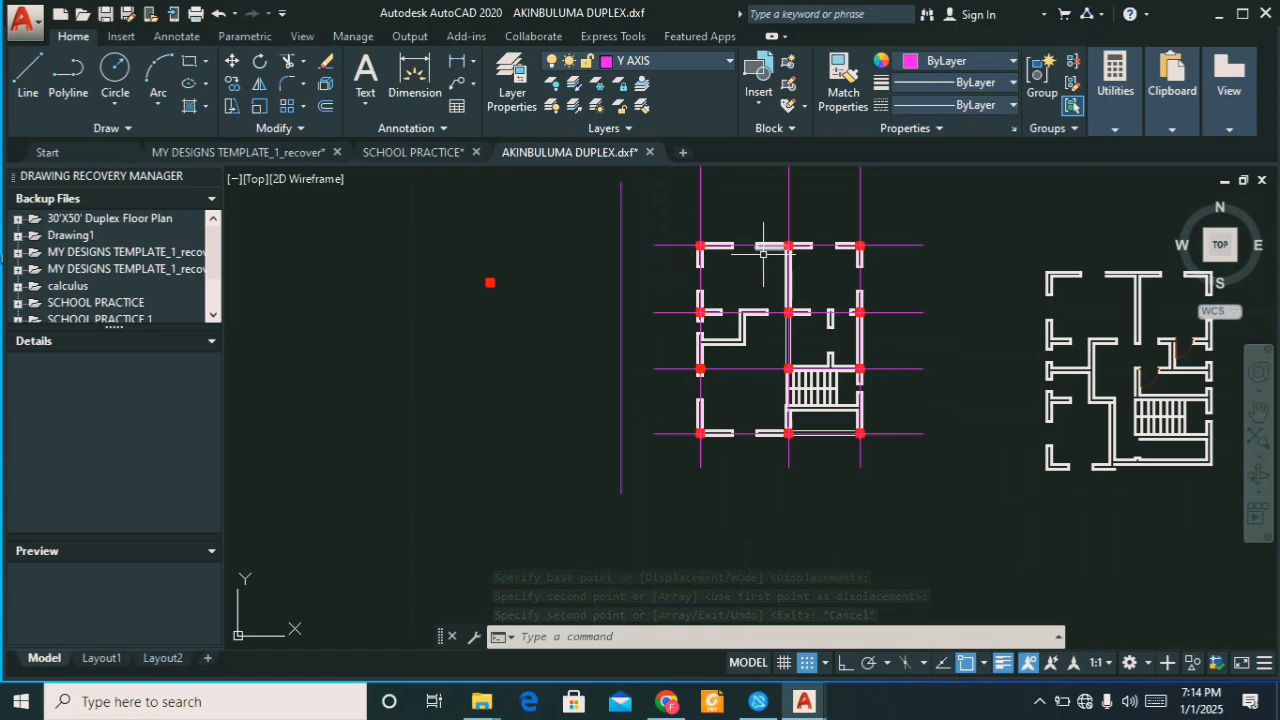
pyautogui.scroll(4, 700, 245)
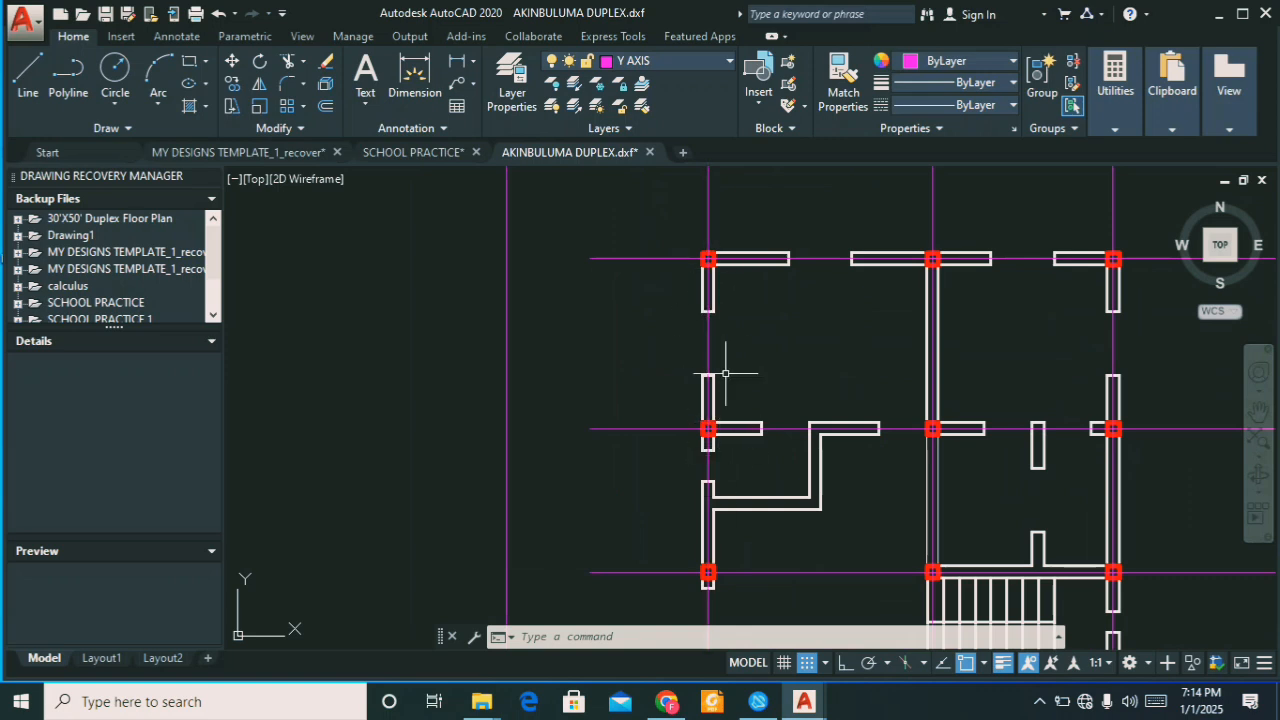
pyautogui.scroll(-2, 705, 357)
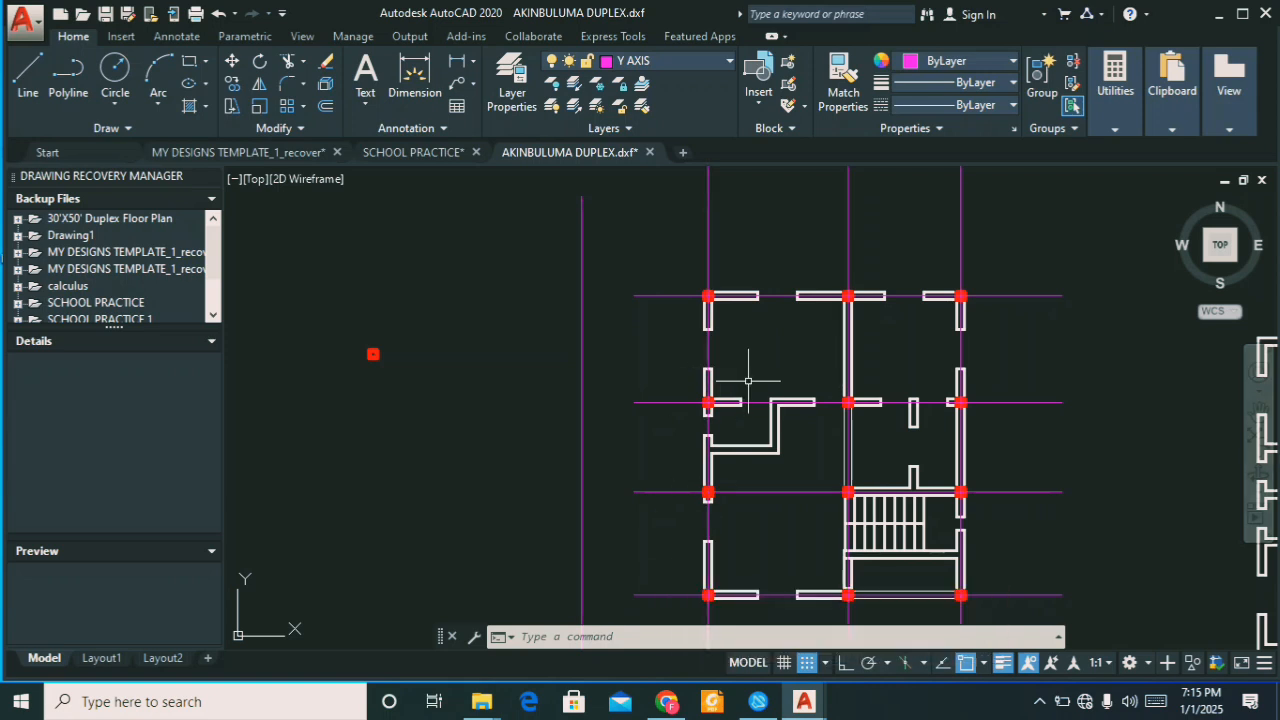
pyautogui.scroll(-2, 750, 289)
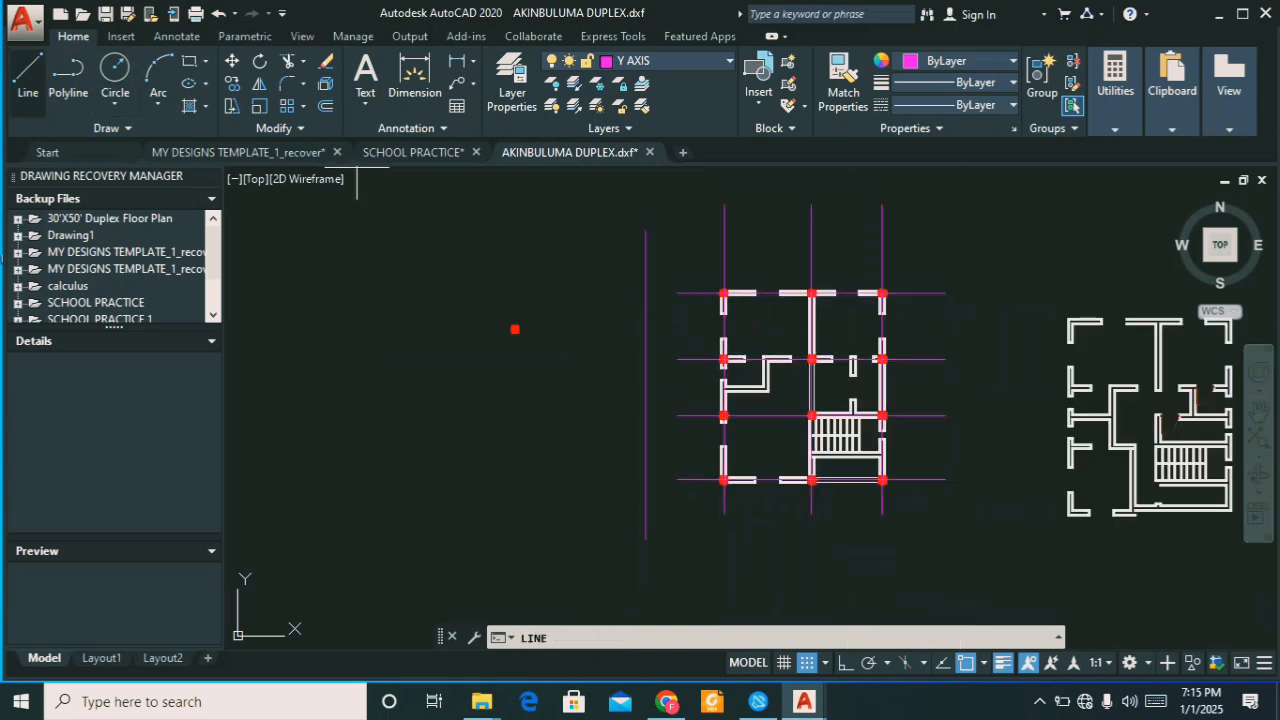
pyautogui.scroll(4, 763, 245)
pyautogui.click(593, 268)
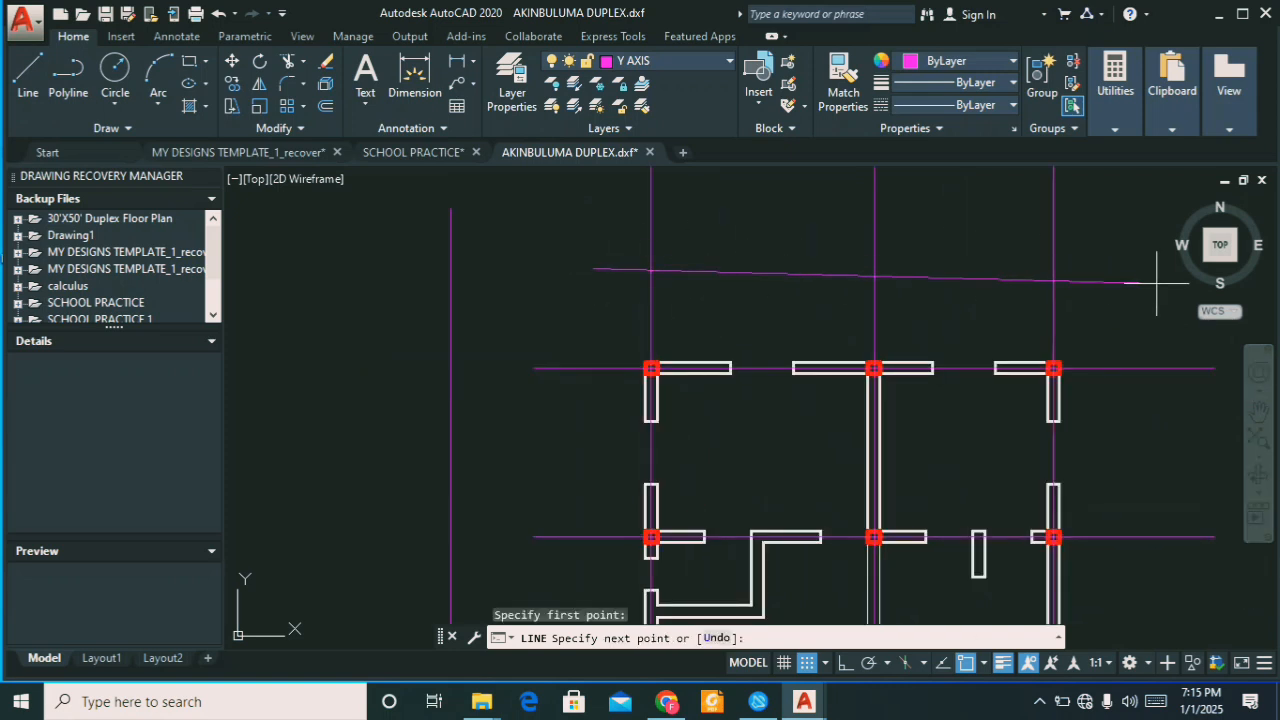
pyautogui.press('F8')
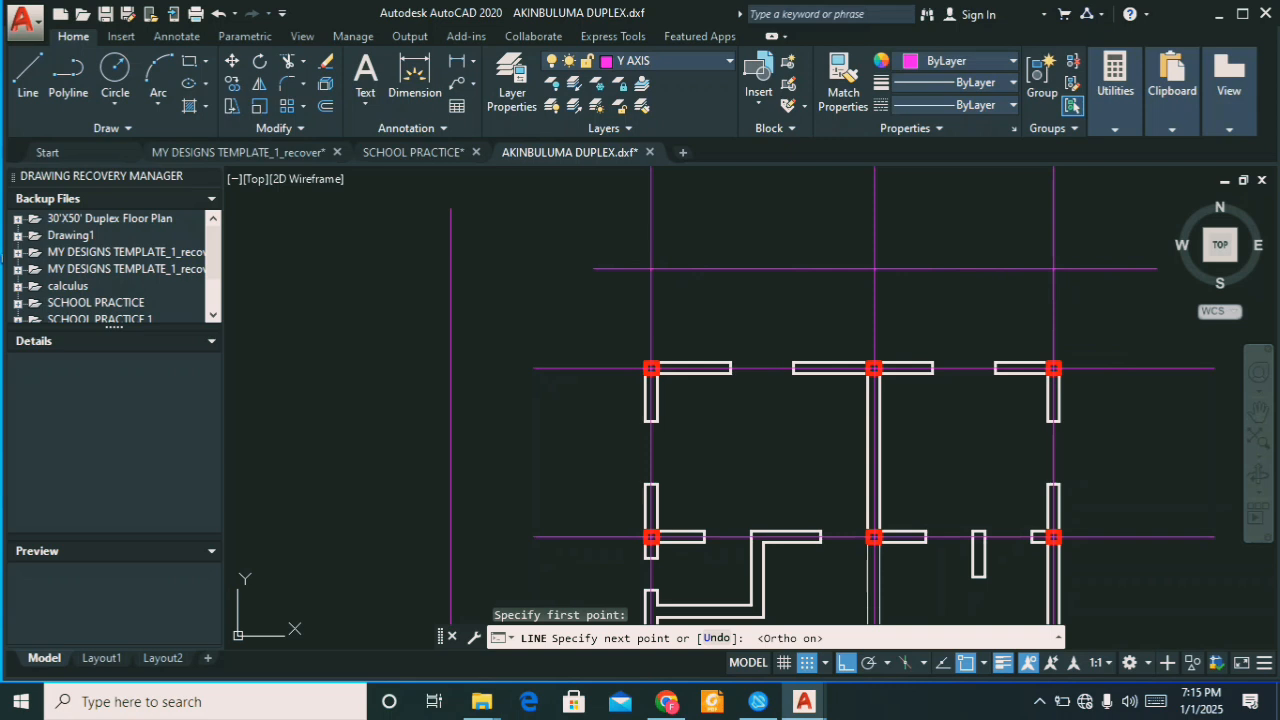
pyautogui.click(1142, 270)
pyautogui.scroll(-4, 1140, 281)
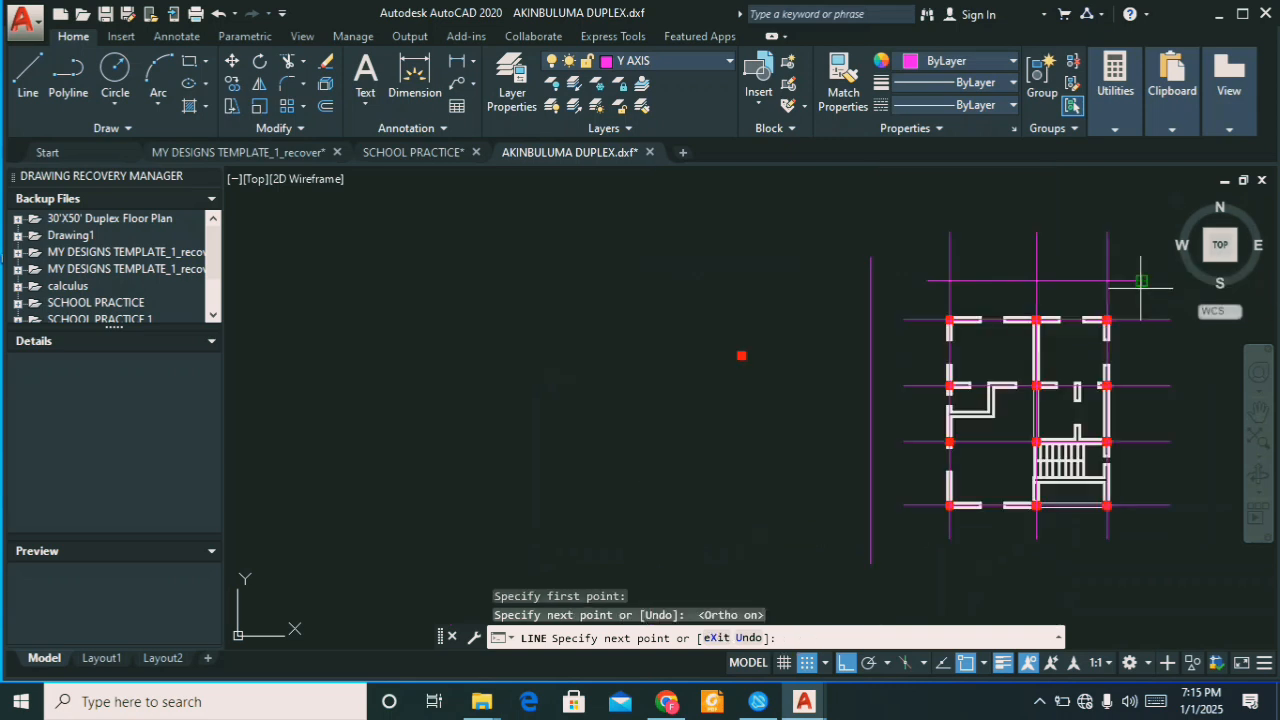
pyautogui.click(1158, 537)
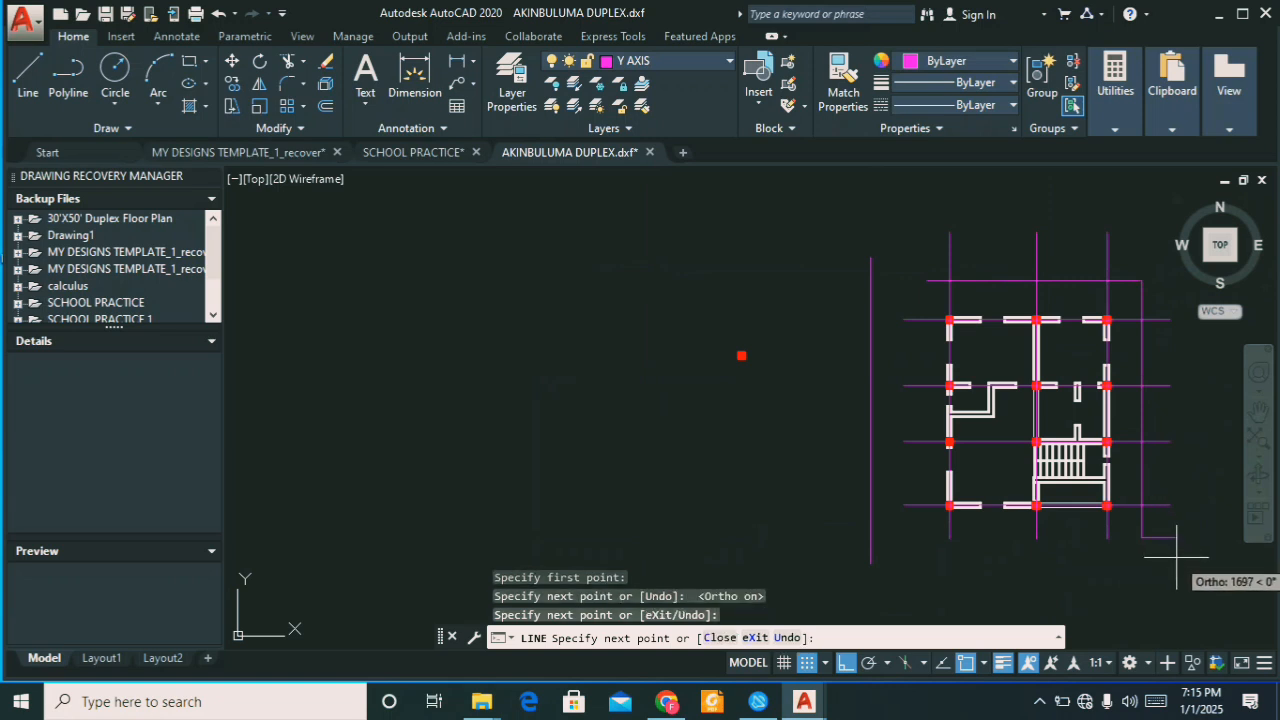
pyautogui.press('Escape')
# Step: Trim the vertical axis ends above the horizontal guide line and the horizontal axis ends beyond the right guide line
pyautogui.write('t')
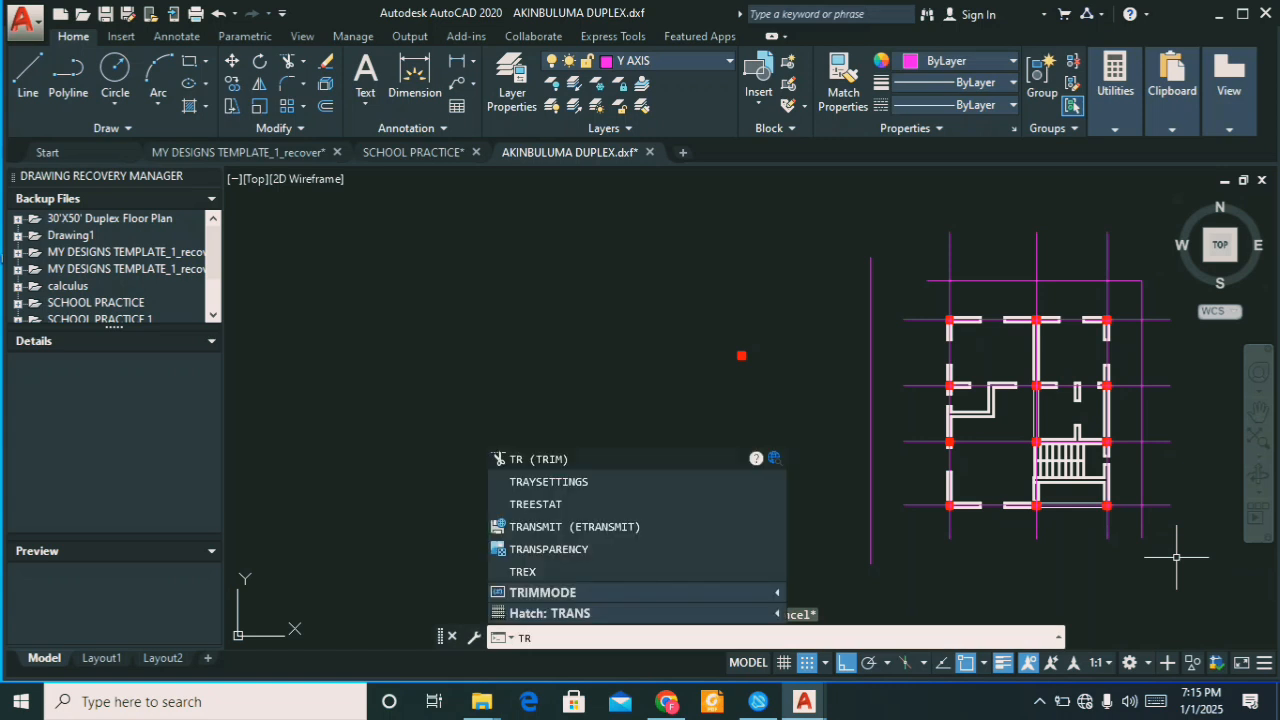
pyautogui.press('Return')
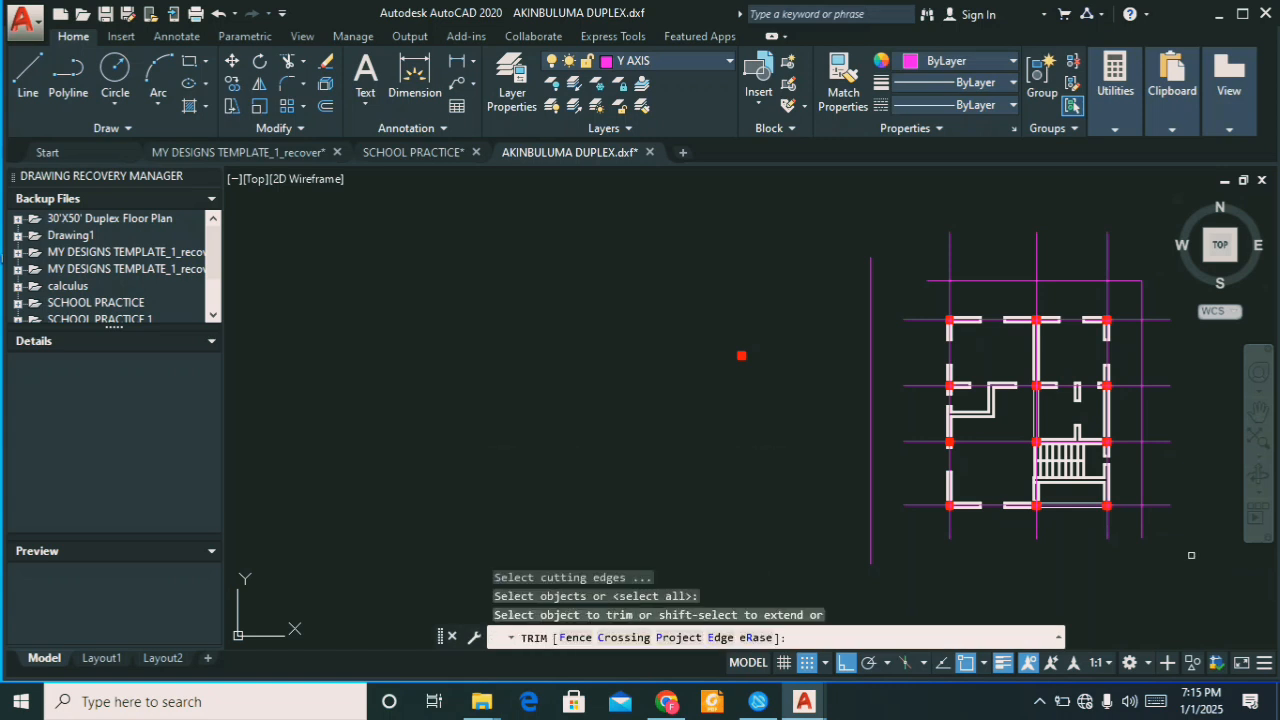
pyautogui.click(1136, 227)
pyautogui.click(874, 283)
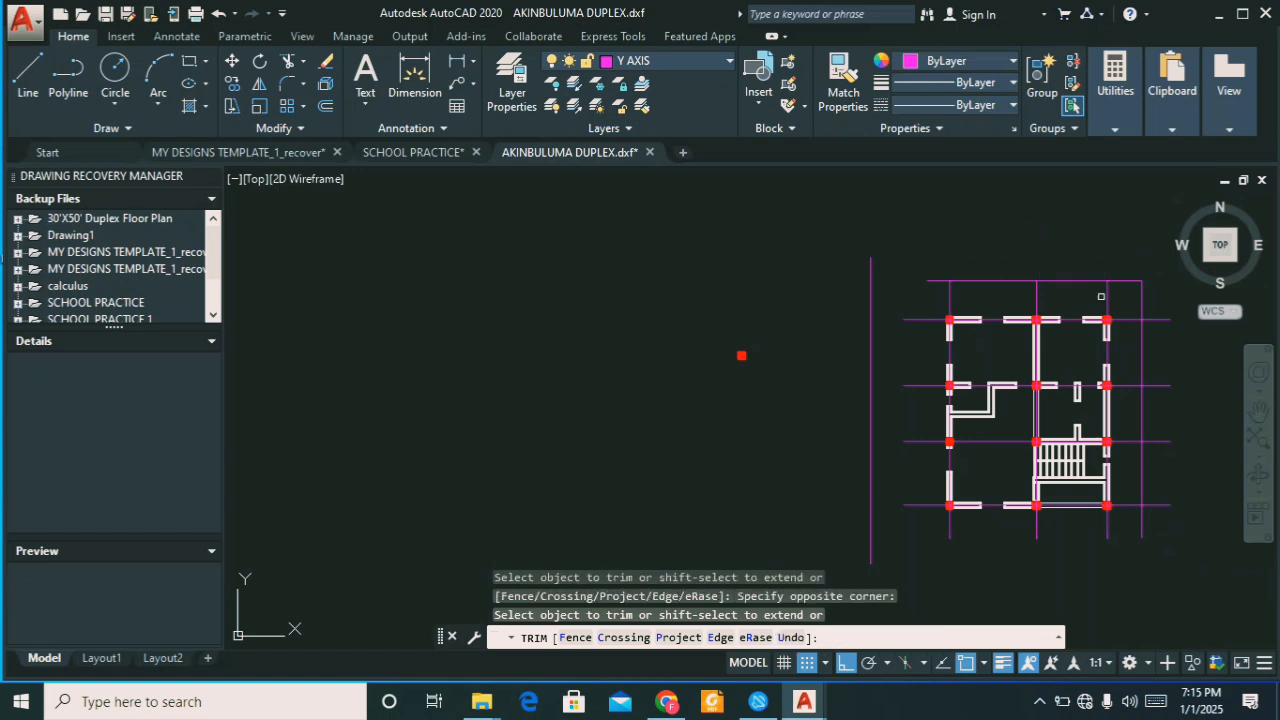
pyautogui.click(1154, 292)
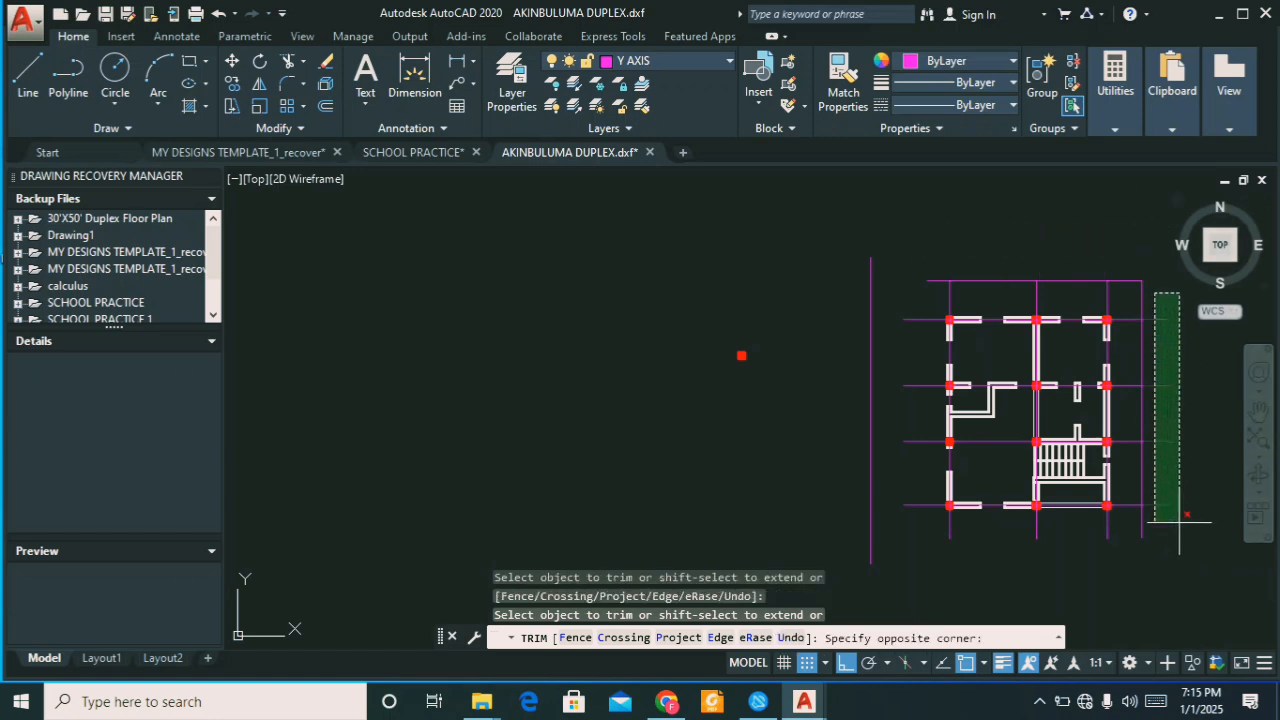
pyautogui.click(1180, 533)
pyautogui.press('Escape')
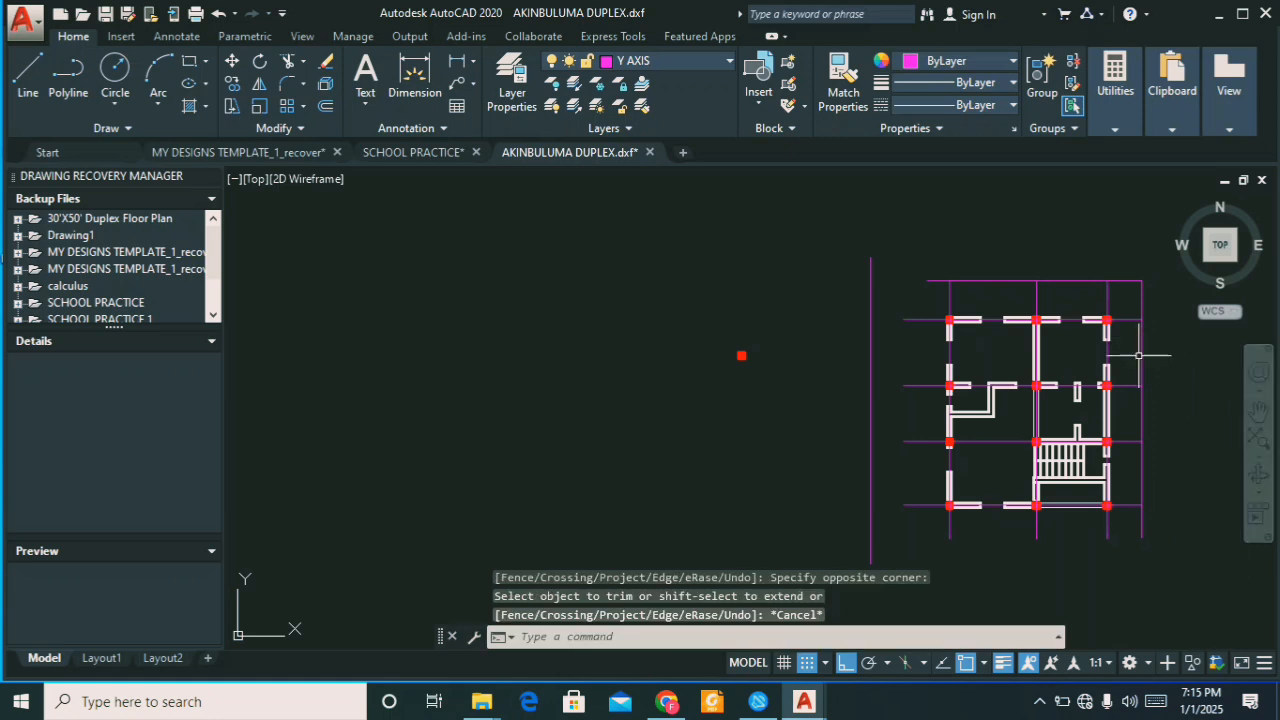
# Step: Delete both trimming guide lines and the spare vertical axis line standing outside the plan's left wall
pyautogui.click(1142, 325)
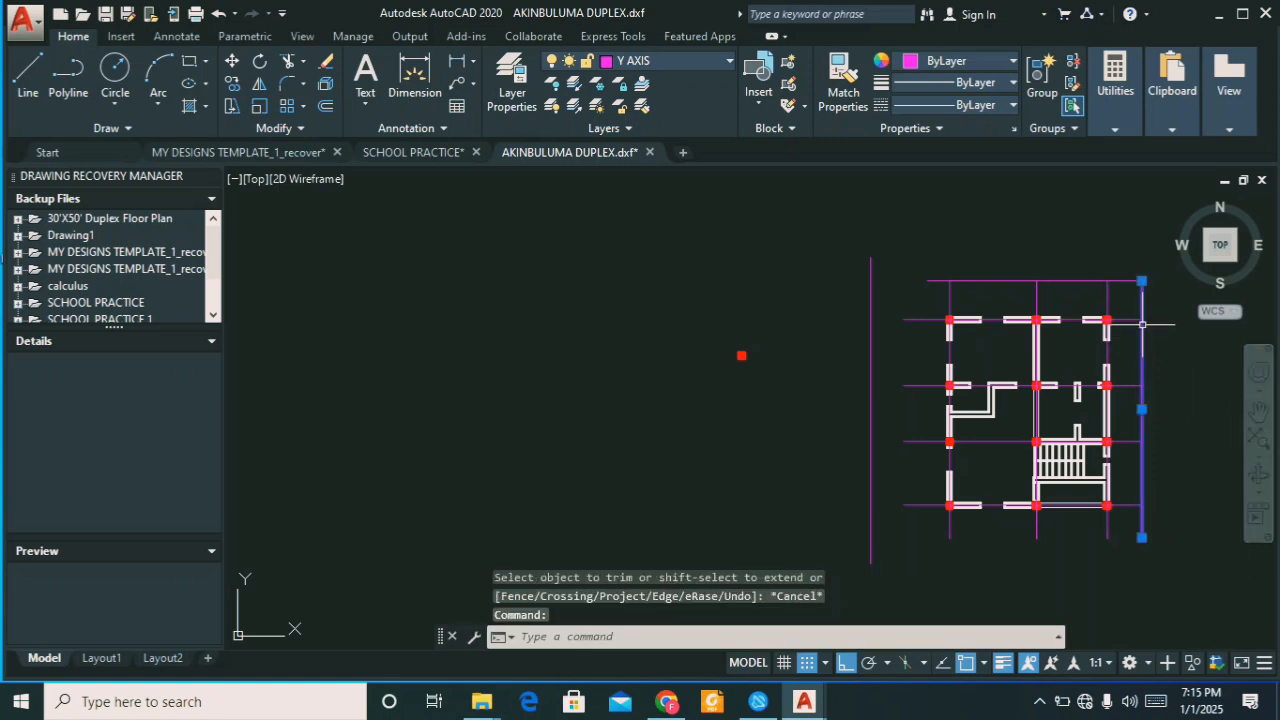
pyautogui.click(1077, 285)
pyautogui.press('Delete')
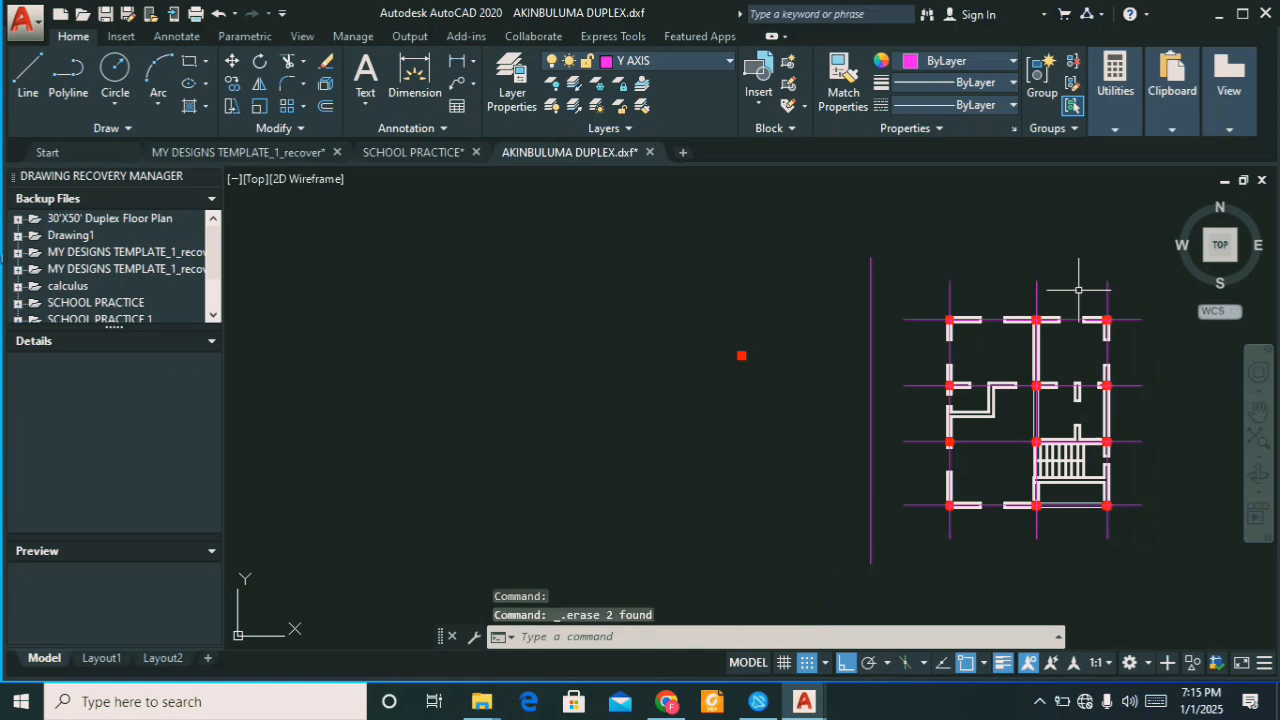
pyautogui.scroll(2, 1140, 350)
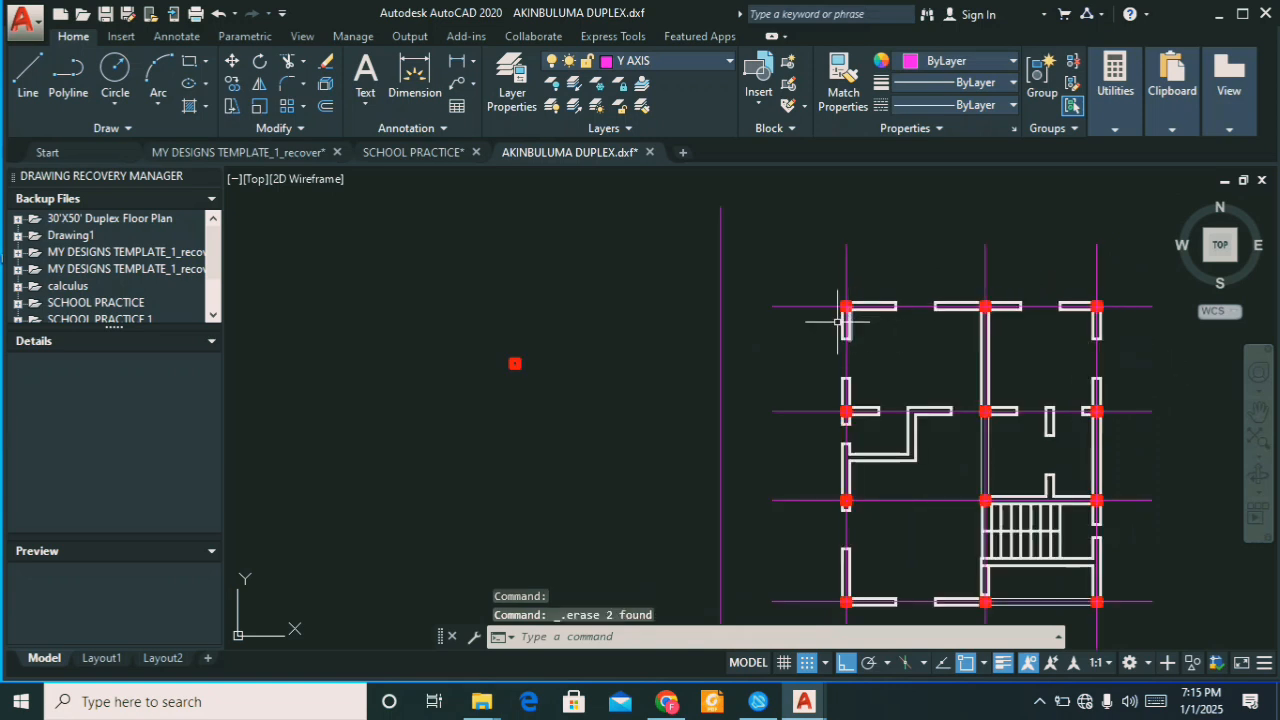
pyautogui.click(720, 347)
pyautogui.press('Delete')
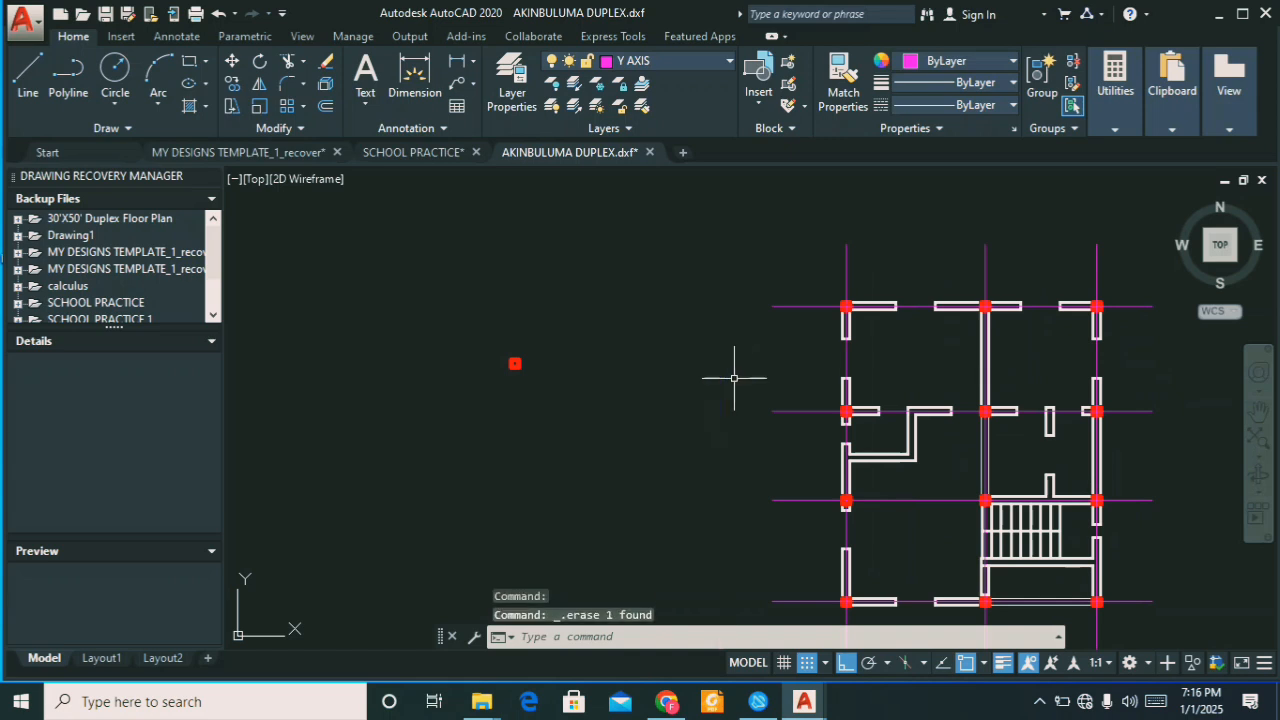
# Step: Draw an axis bubble circle with a radius of about 466, centered on the left endpoint of the uppermost horizontal axis line
pyautogui.scroll(-2, 771, 167)
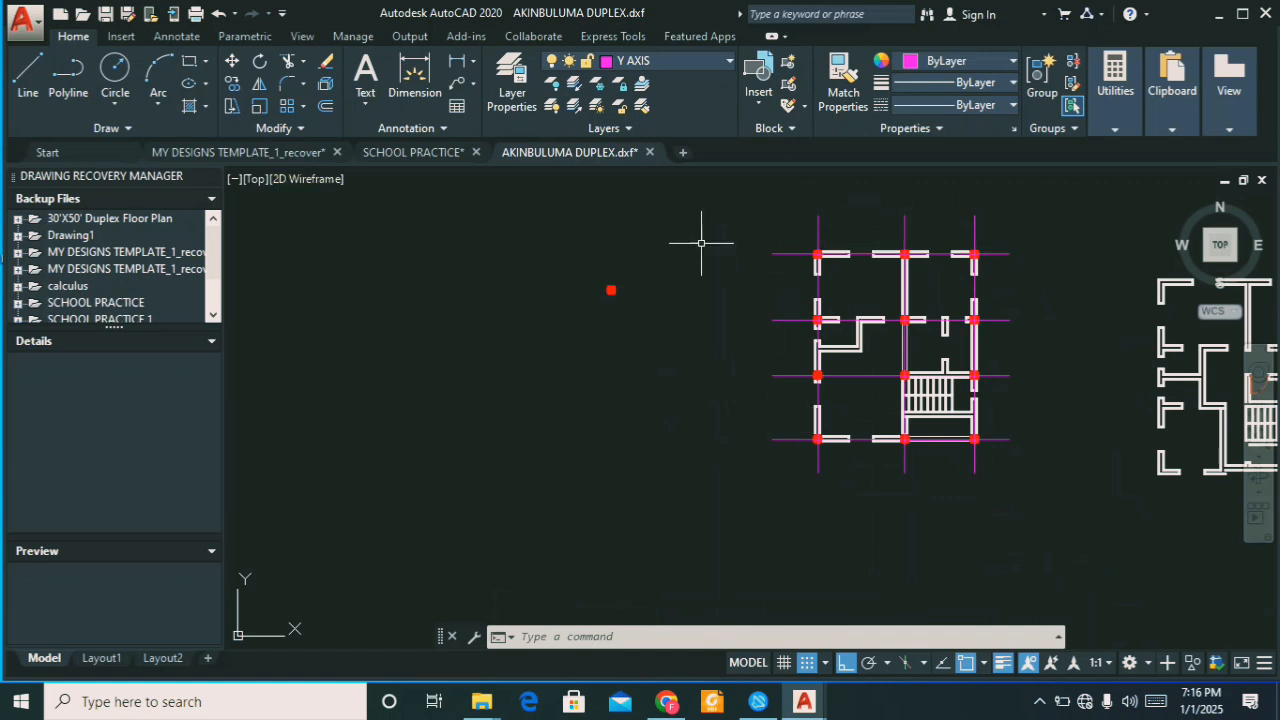
pyautogui.click(115, 70)
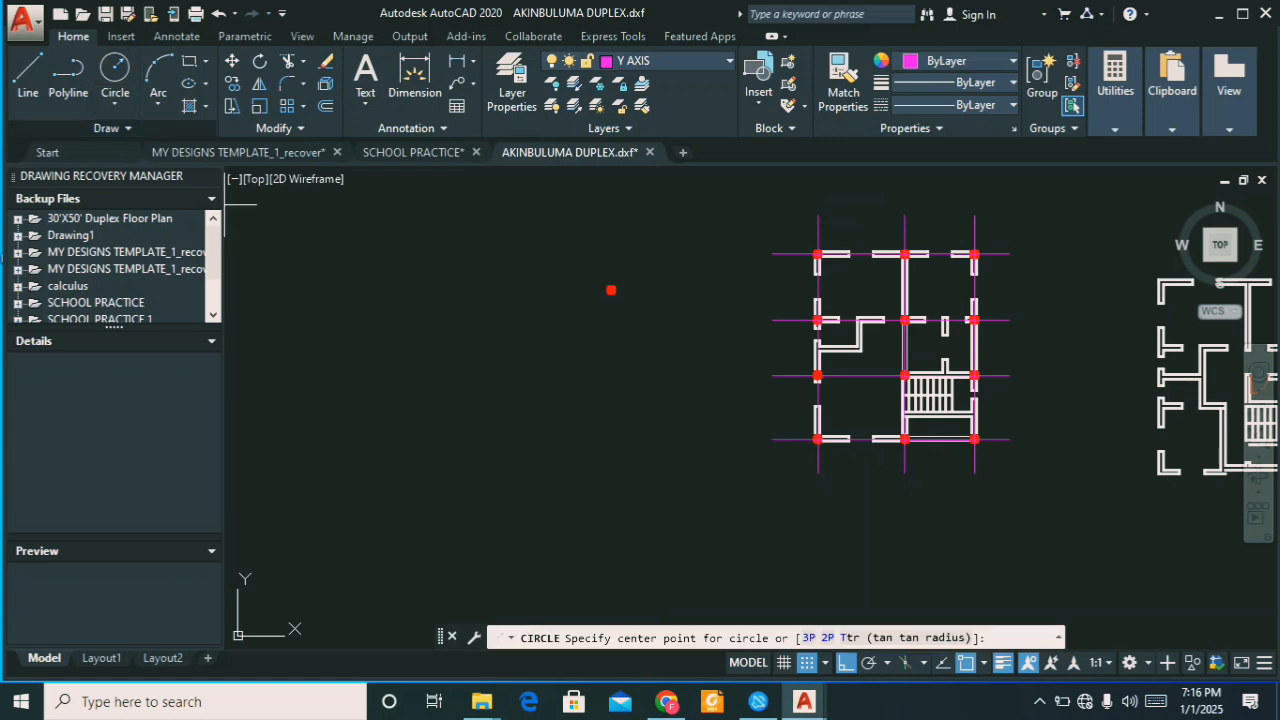
pyautogui.scroll(5, 753, 246)
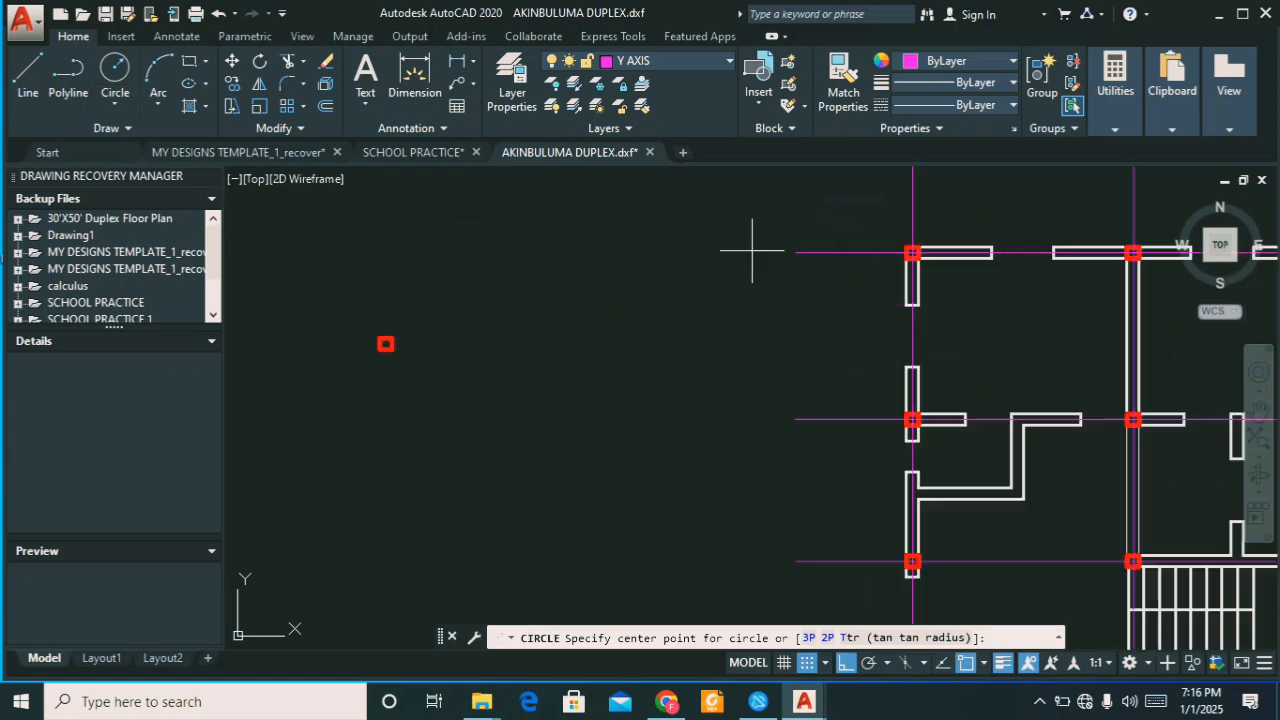
pyautogui.click(820, 255)
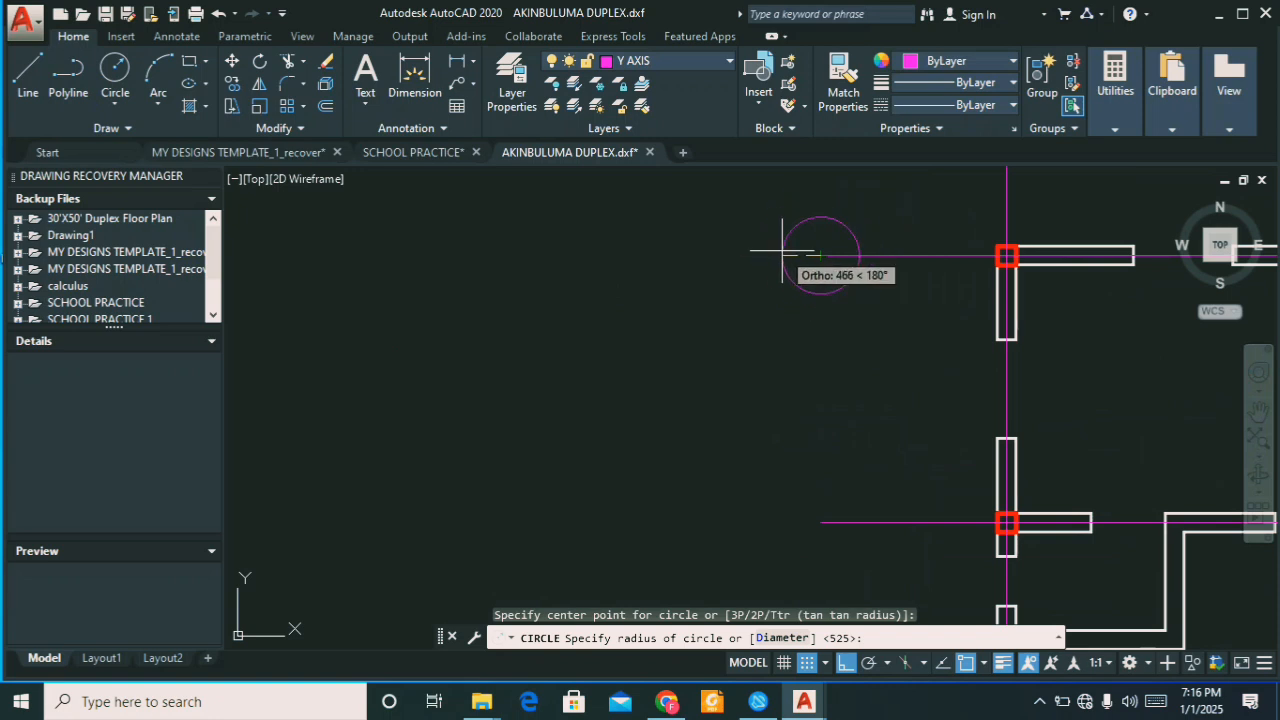
pyautogui.click(783, 253)
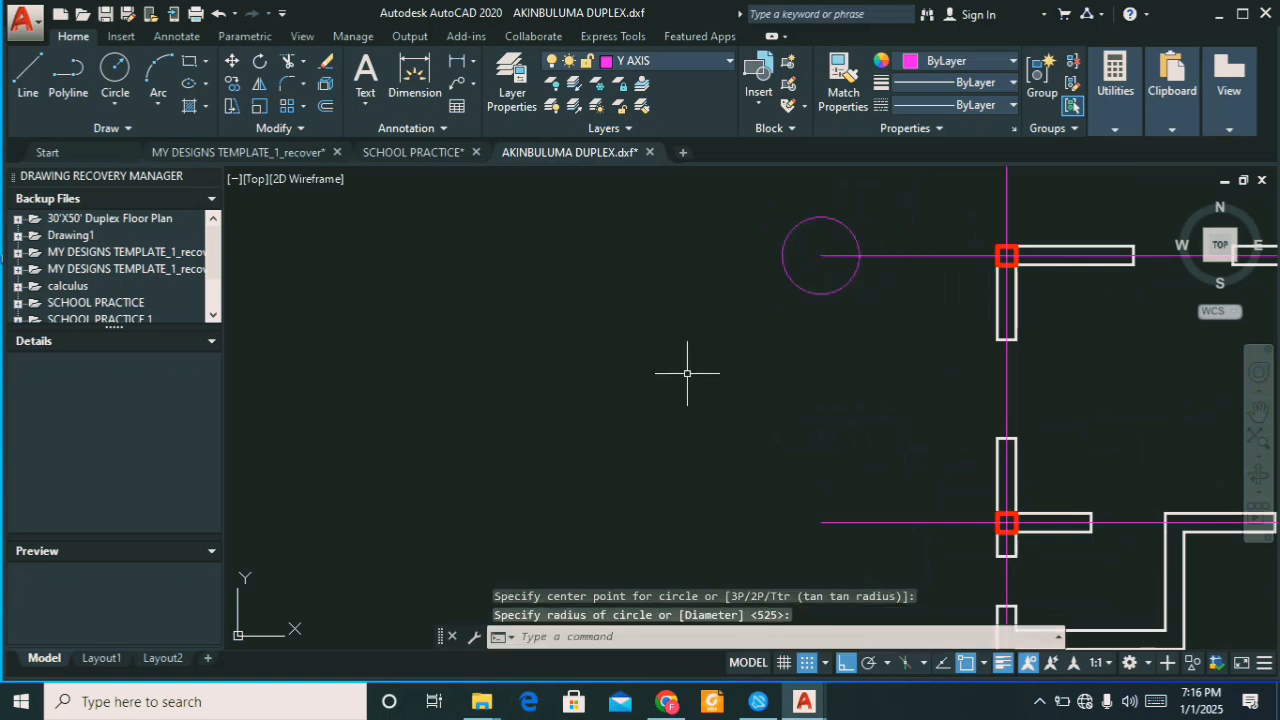
pyautogui.press('Escape')
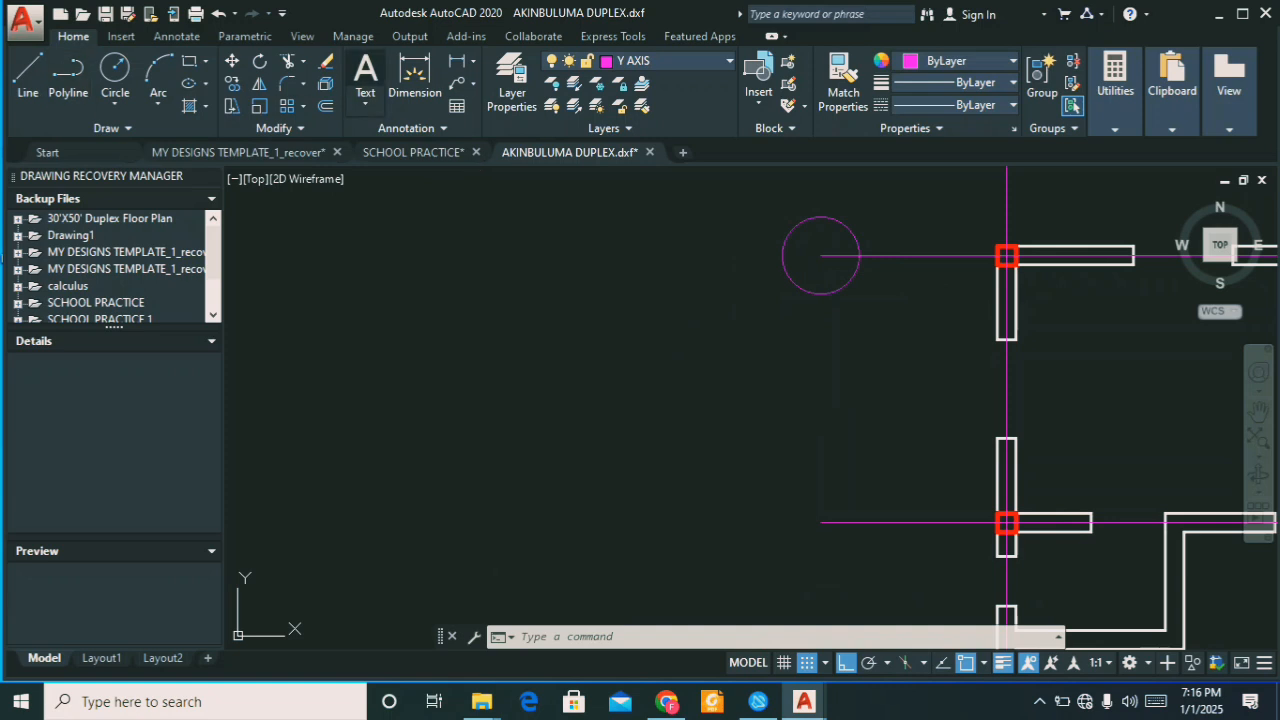
# Step: Create a multiline text label "A" with a text height of 500 in the empty area left of the axis circle
pyautogui.click(366, 76)
pyautogui.click(464, 280)
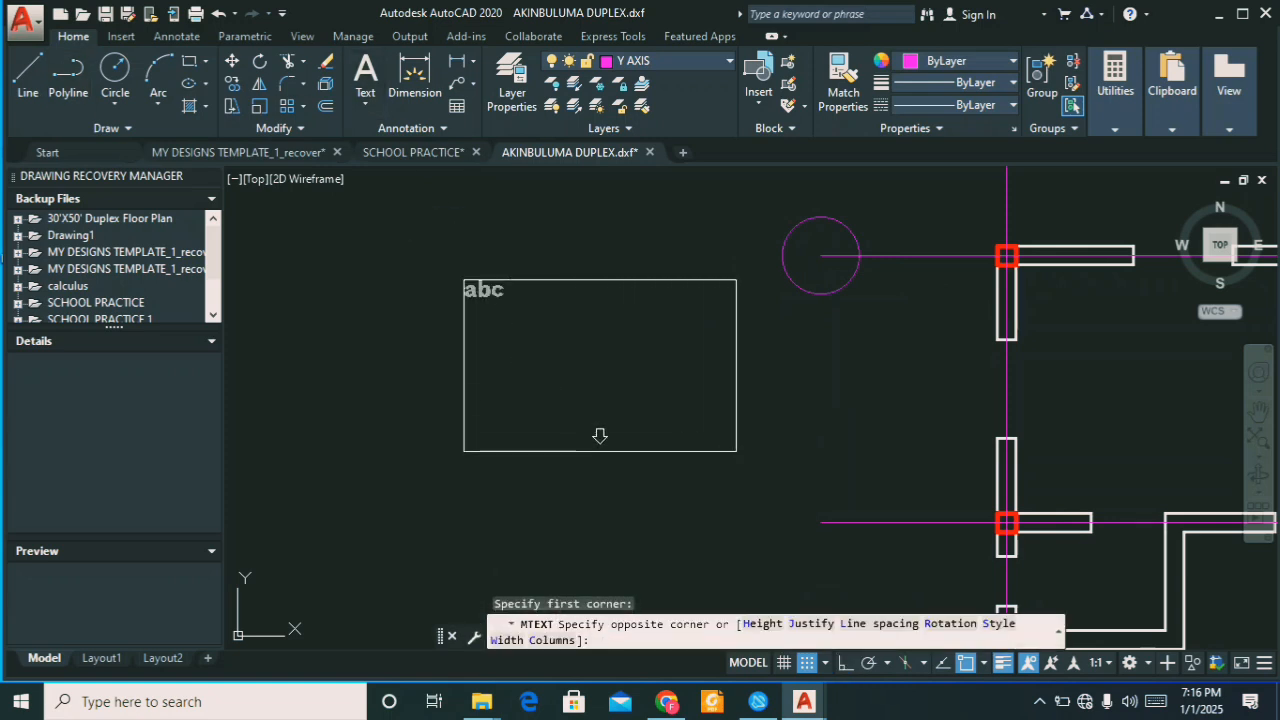
pyautogui.click(599, 436)
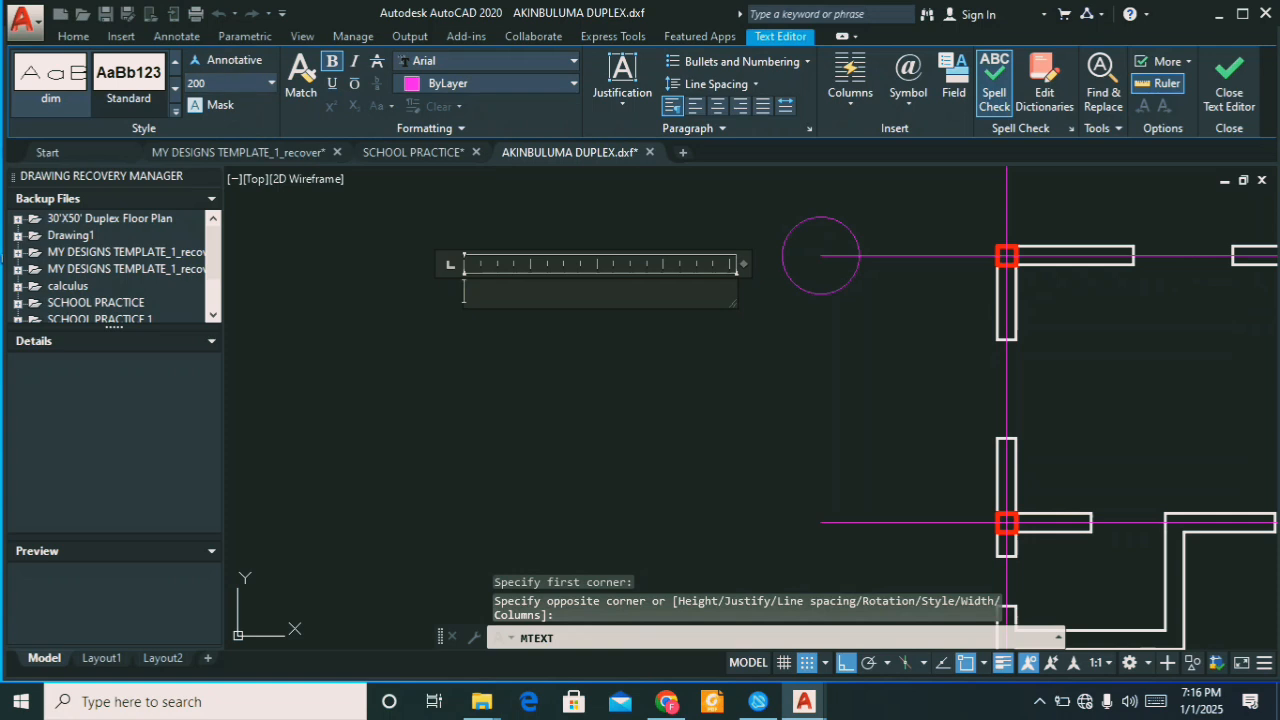
pyautogui.click(238, 83)
pyautogui.write('500')
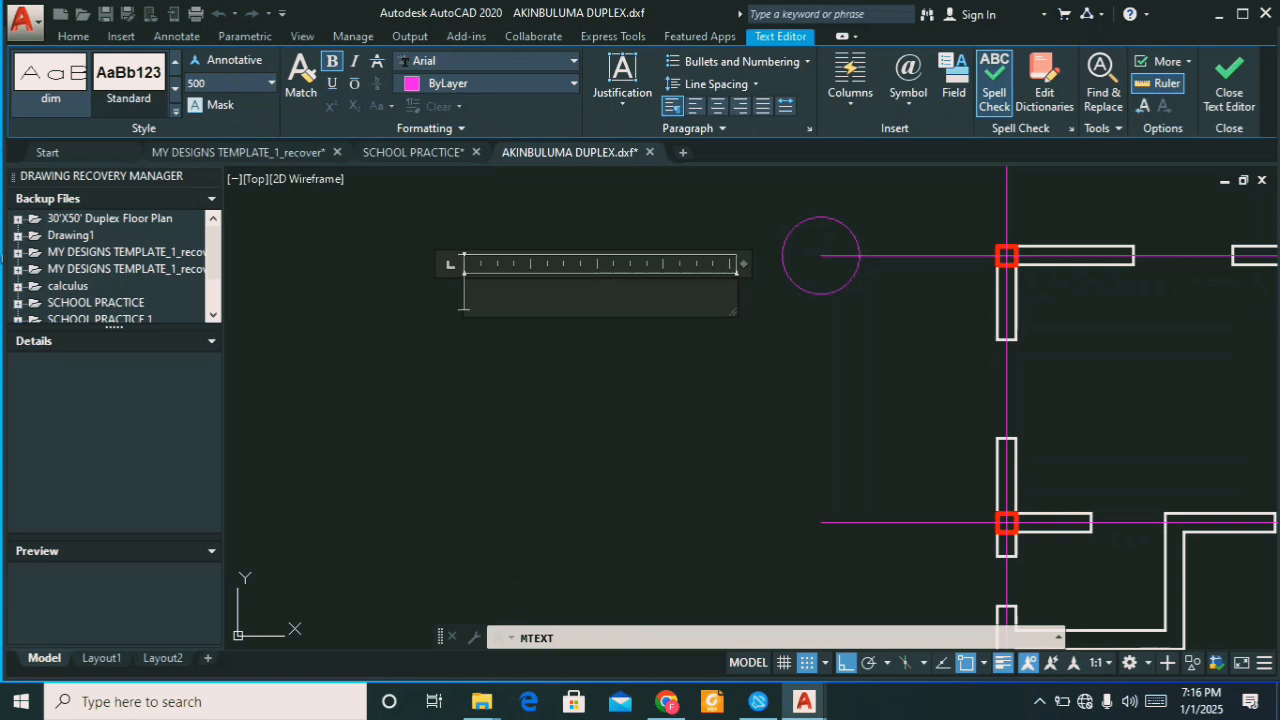
pyautogui.write('A')
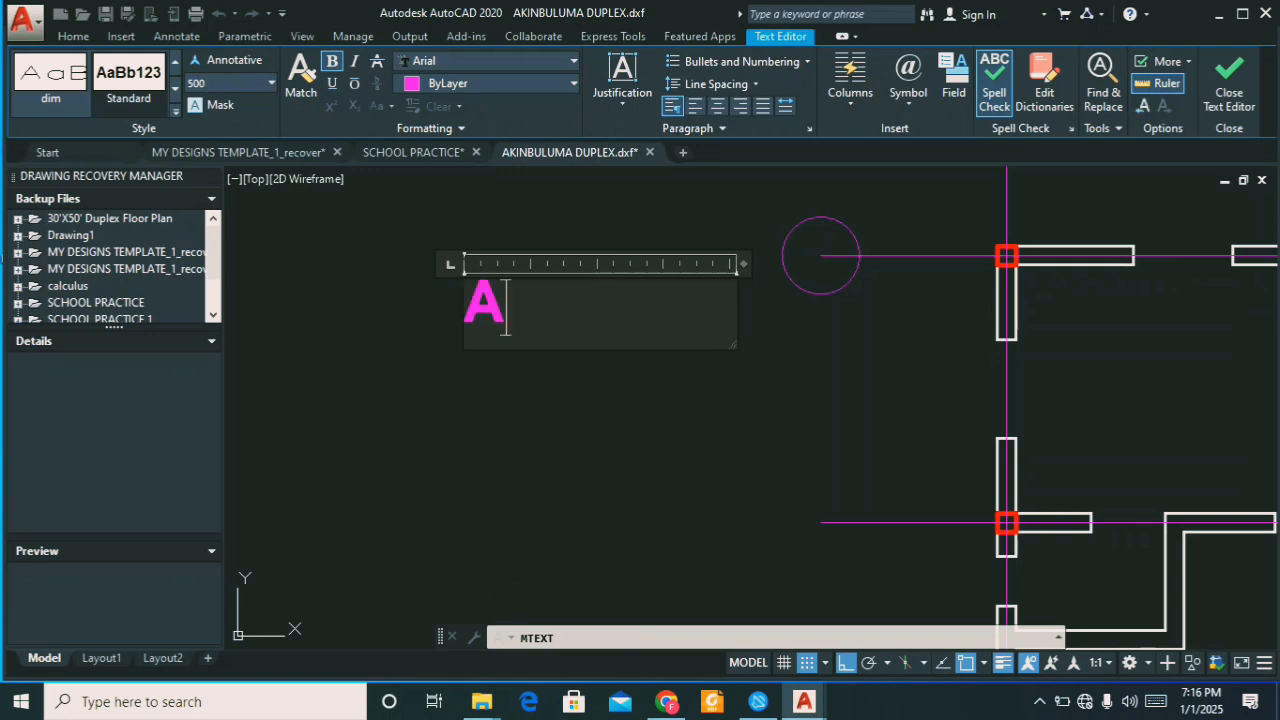
pyautogui.click(371, 443)
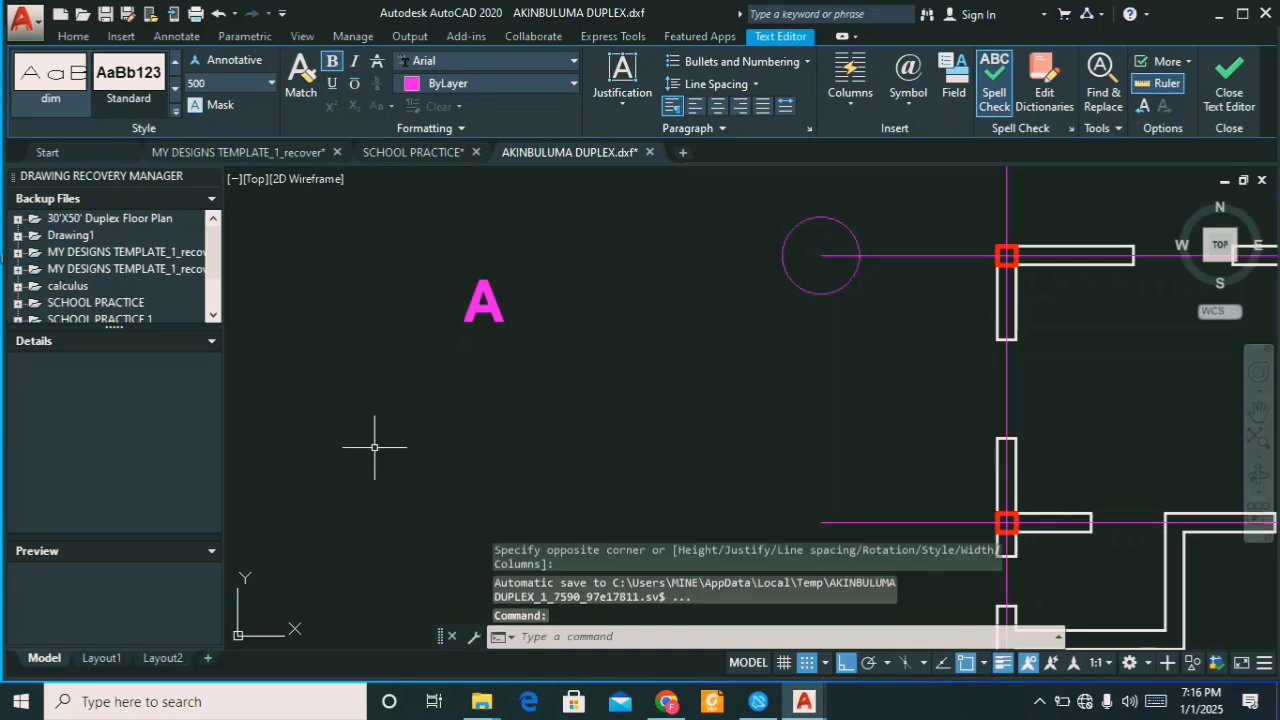
# Step: Copy the letter A from its middle into the center of the axis circle, with Ortho off
pyautogui.click(487, 322)
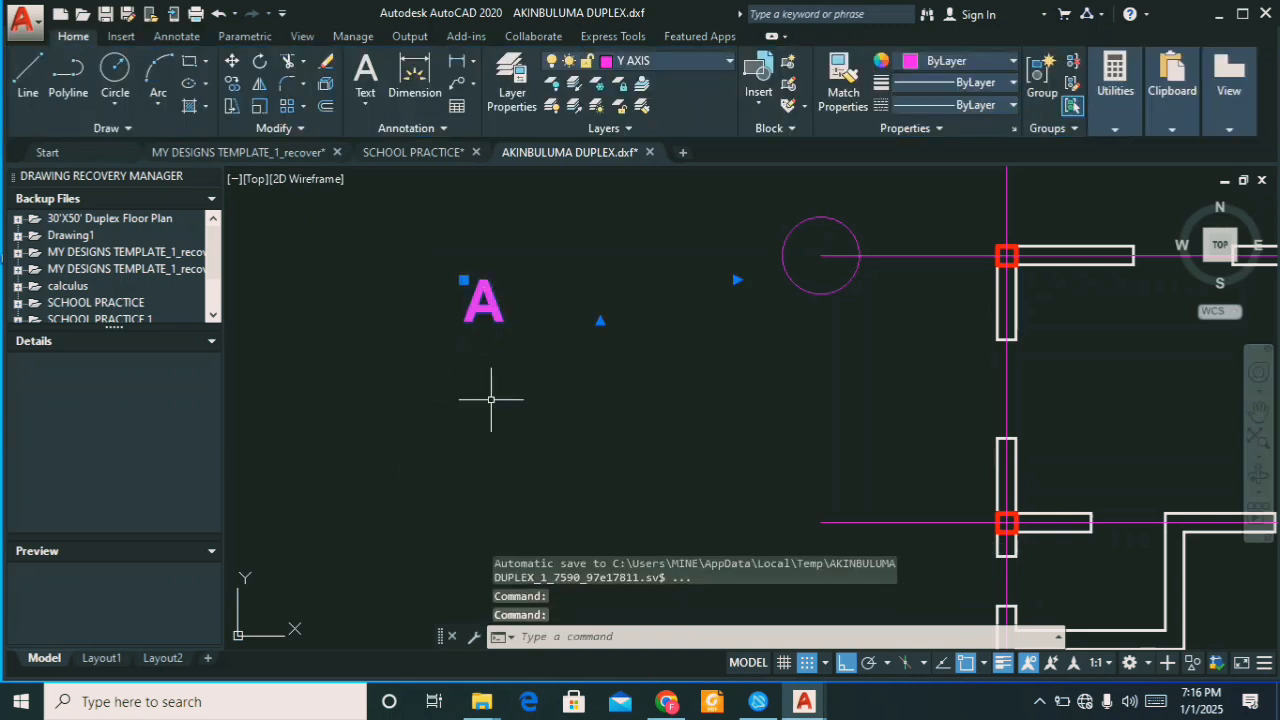
pyautogui.write('CO')
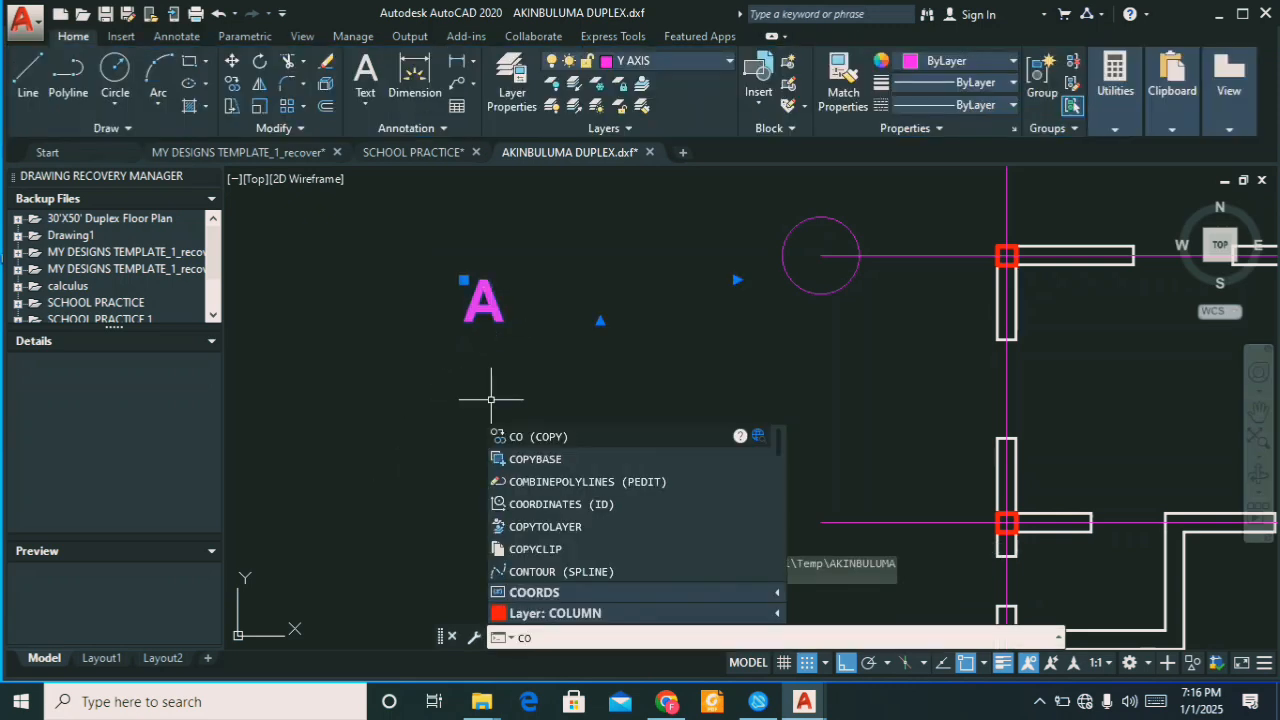
pyautogui.press('Return')
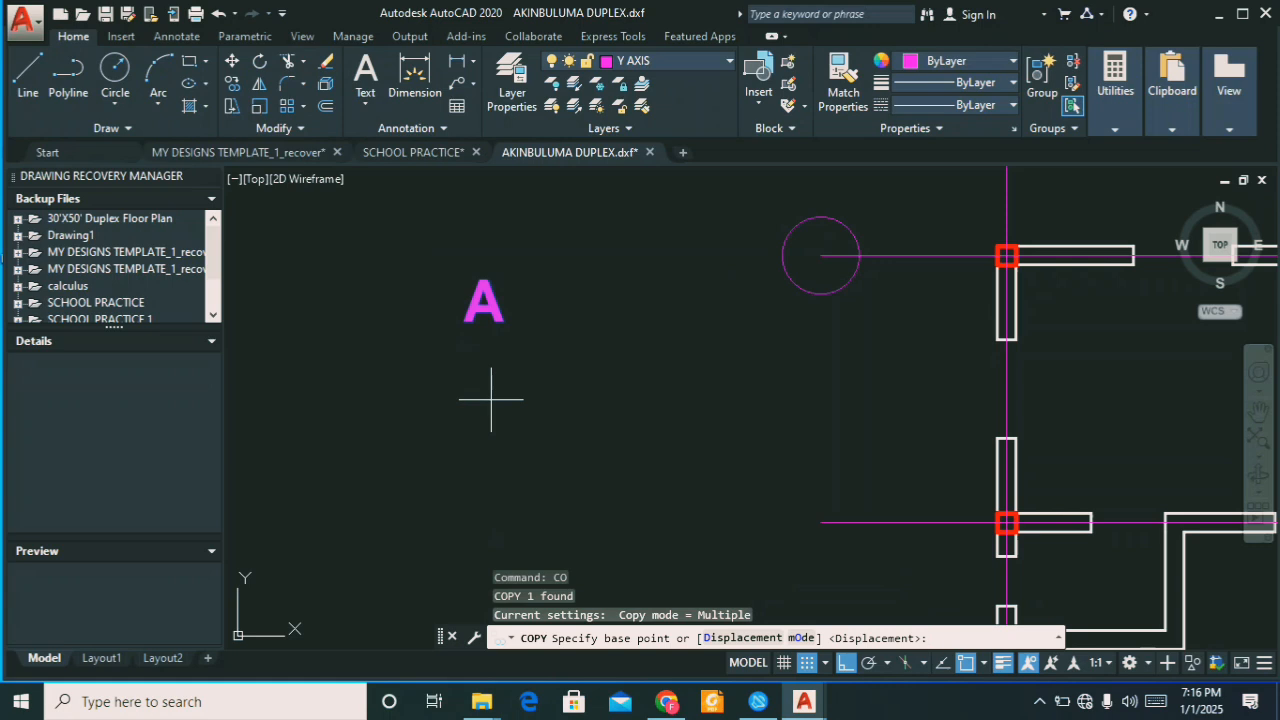
pyautogui.click(483, 297)
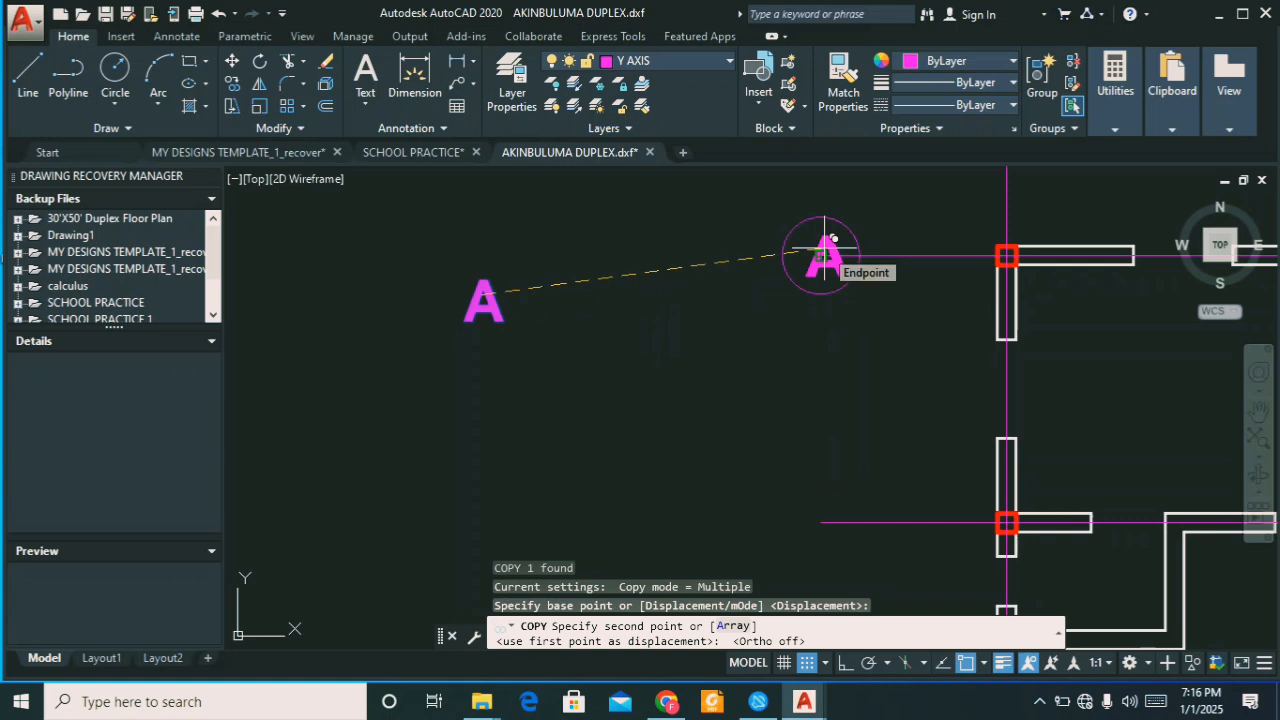
pyautogui.scroll(4, 806, 235)
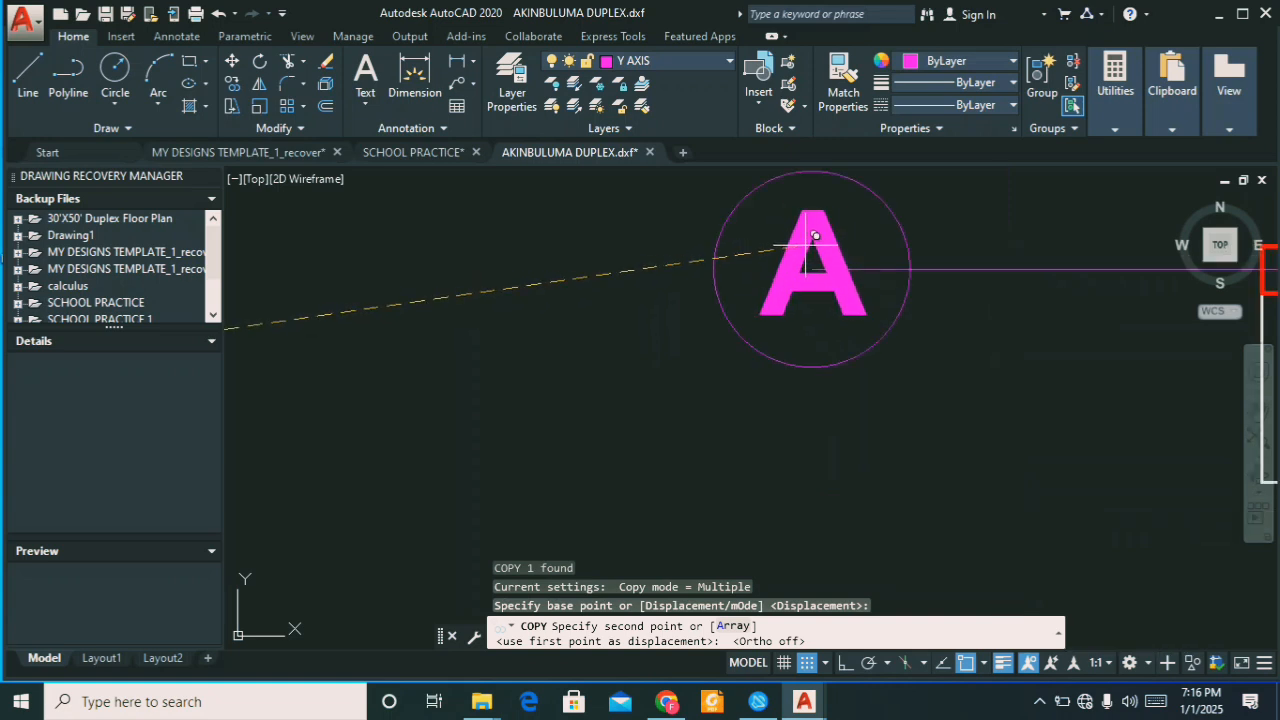
pyautogui.click(815, 240)
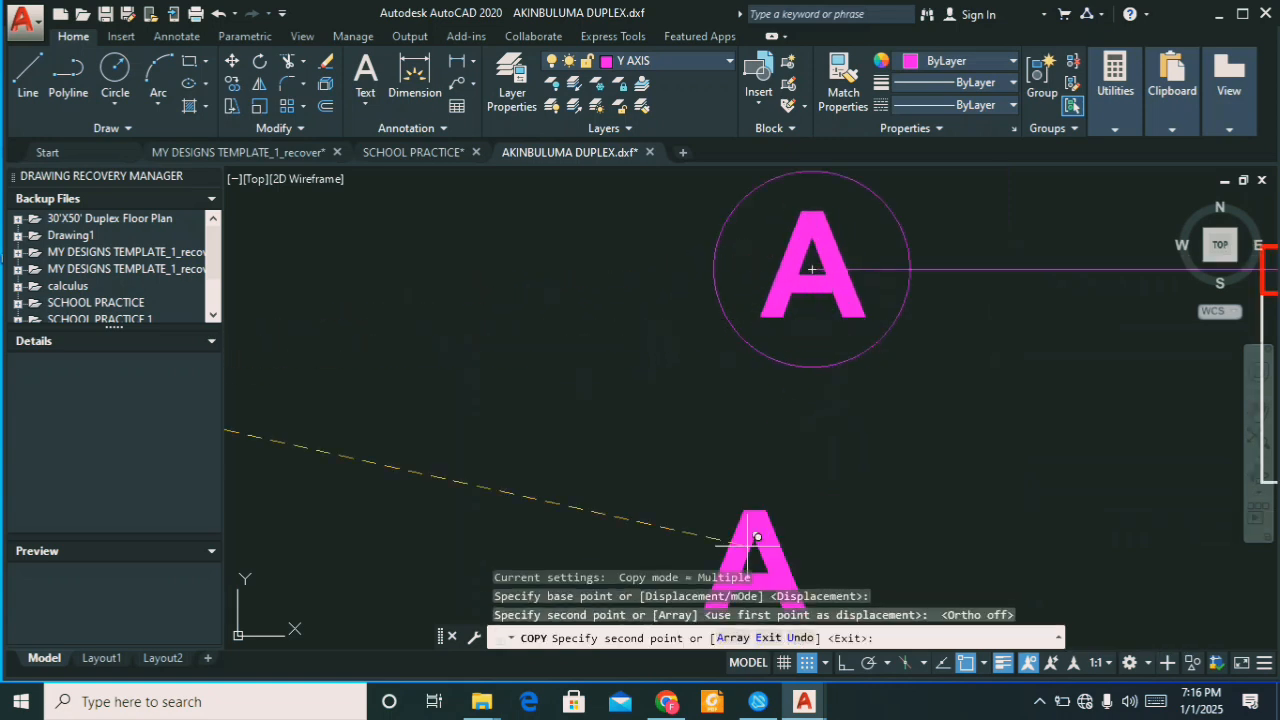
pyautogui.press('Escape')
pyautogui.scroll(-1, 747, 546)
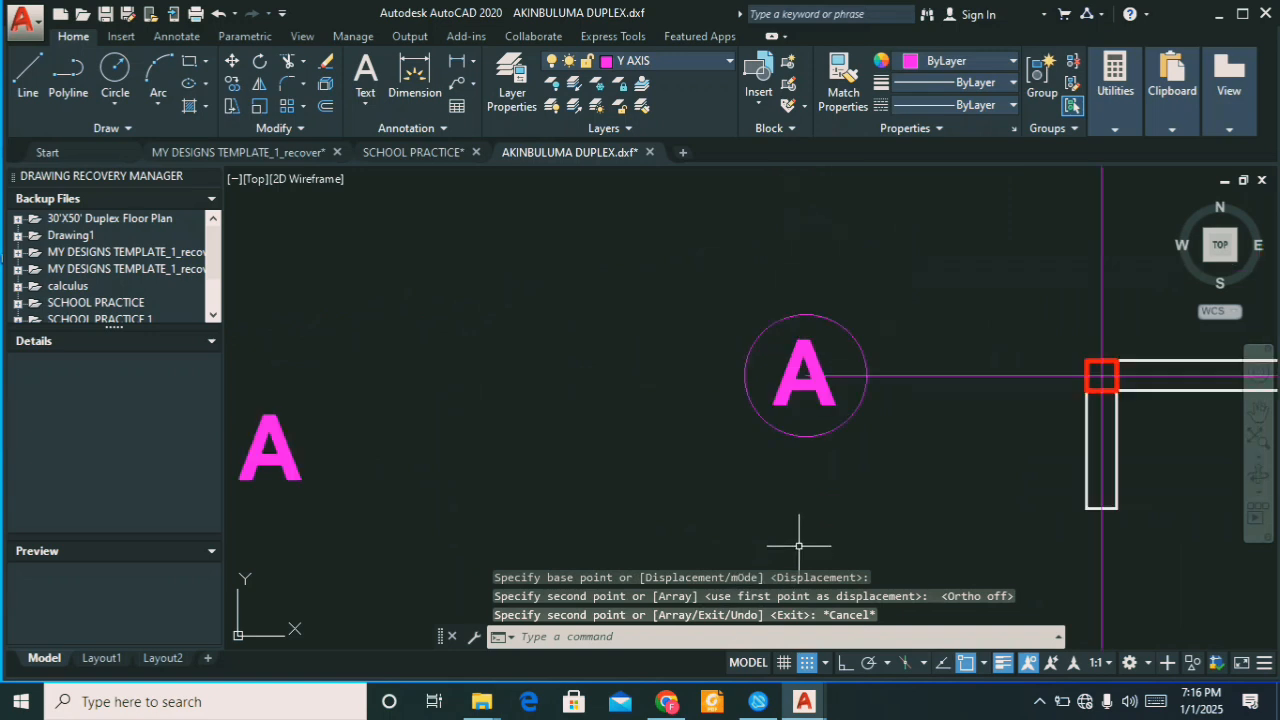
# Step: Move the circle with its letter A so the circle's right edge touches the left end of the uppermost horizontal axis line
pyautogui.click(690, 291)
pyautogui.click(914, 470)
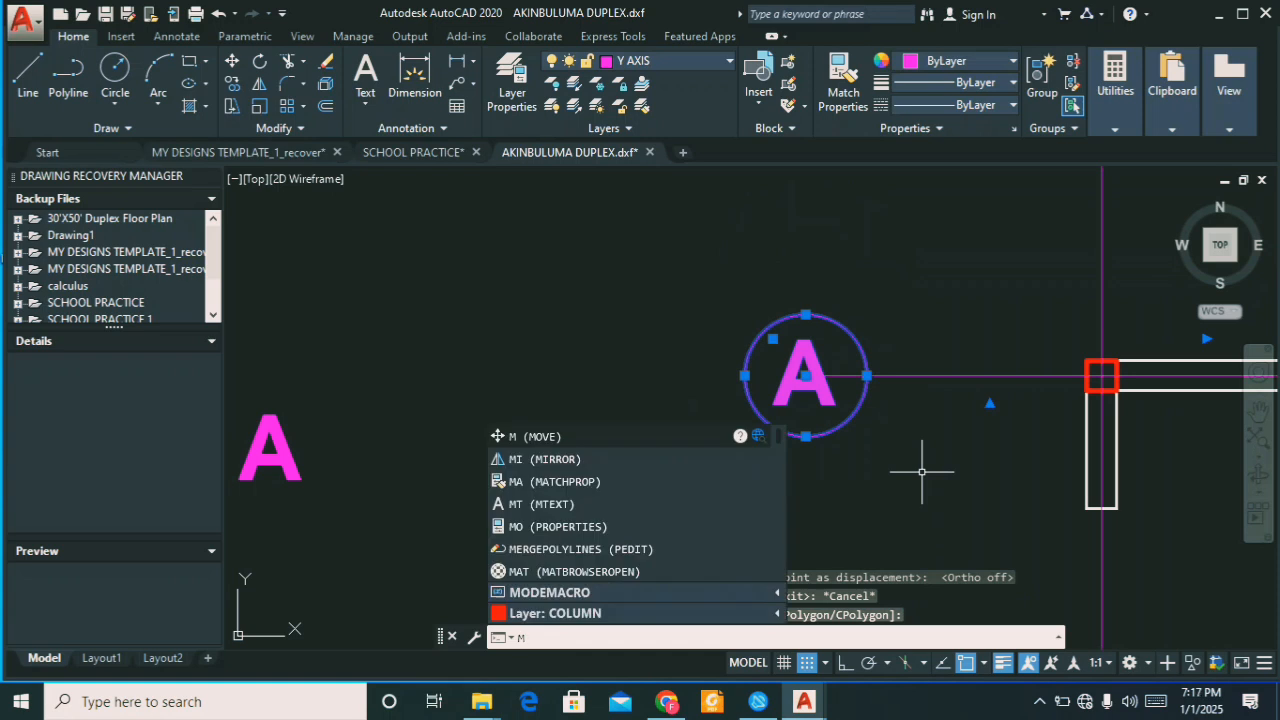
pyautogui.press('Return')
pyautogui.scroll(-2, 860, 300)
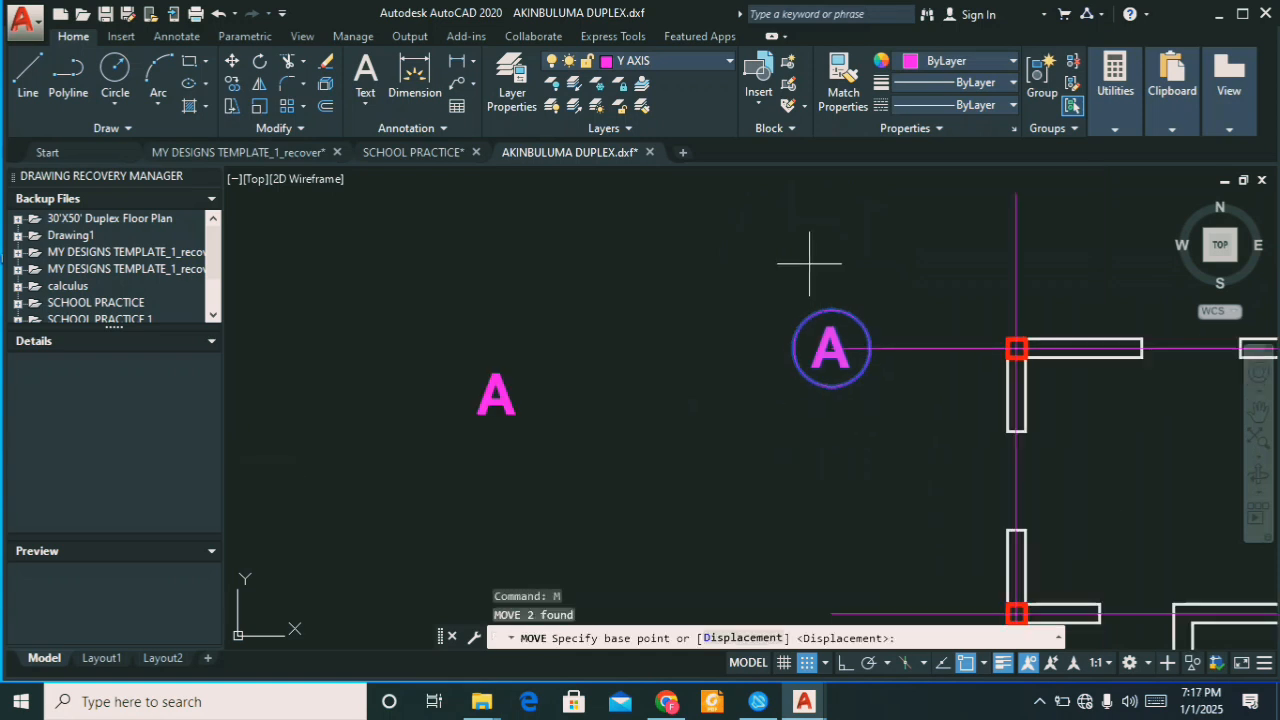
pyautogui.click(846, 349)
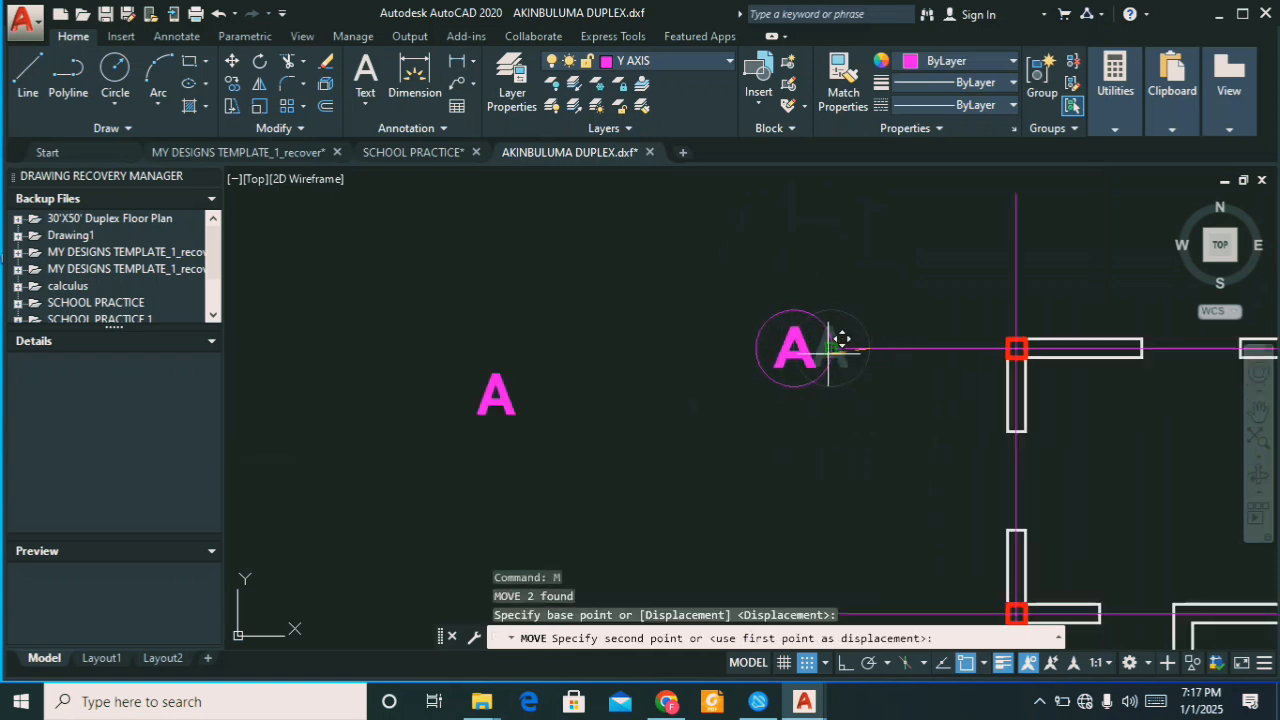
pyautogui.click(836, 344)
pyautogui.scroll(-3, 872, 328)
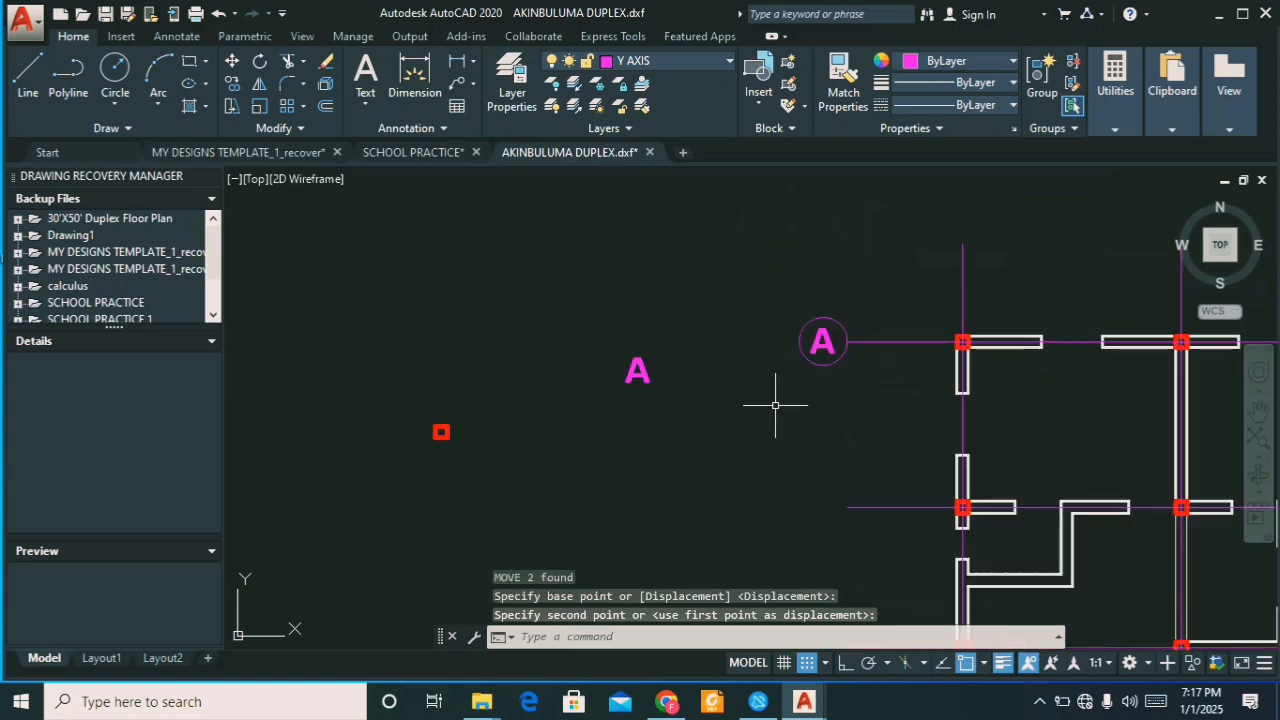
# Step: Copy the A bubble by its right edge onto the left ends of the second and third horizontal axis lines
pyautogui.scroll(2, 814, 389)
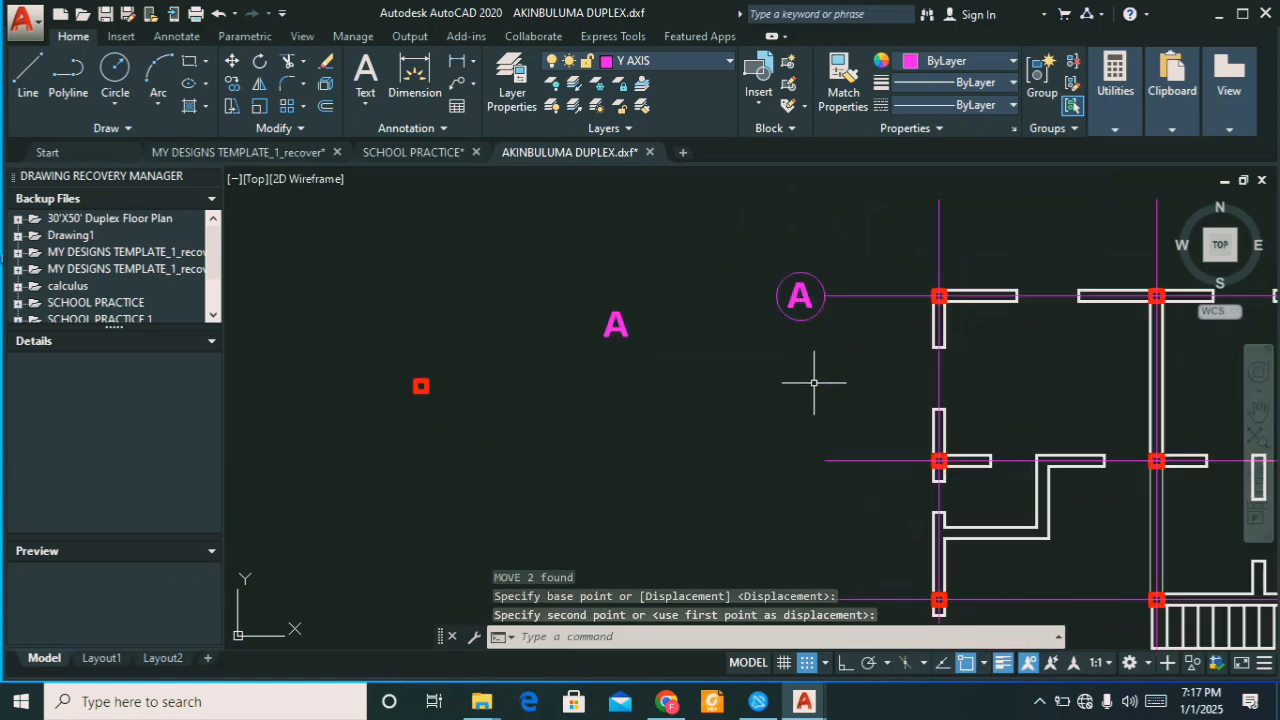
pyautogui.scroll(-2, 810, 350)
pyautogui.scroll(3, 813, 340)
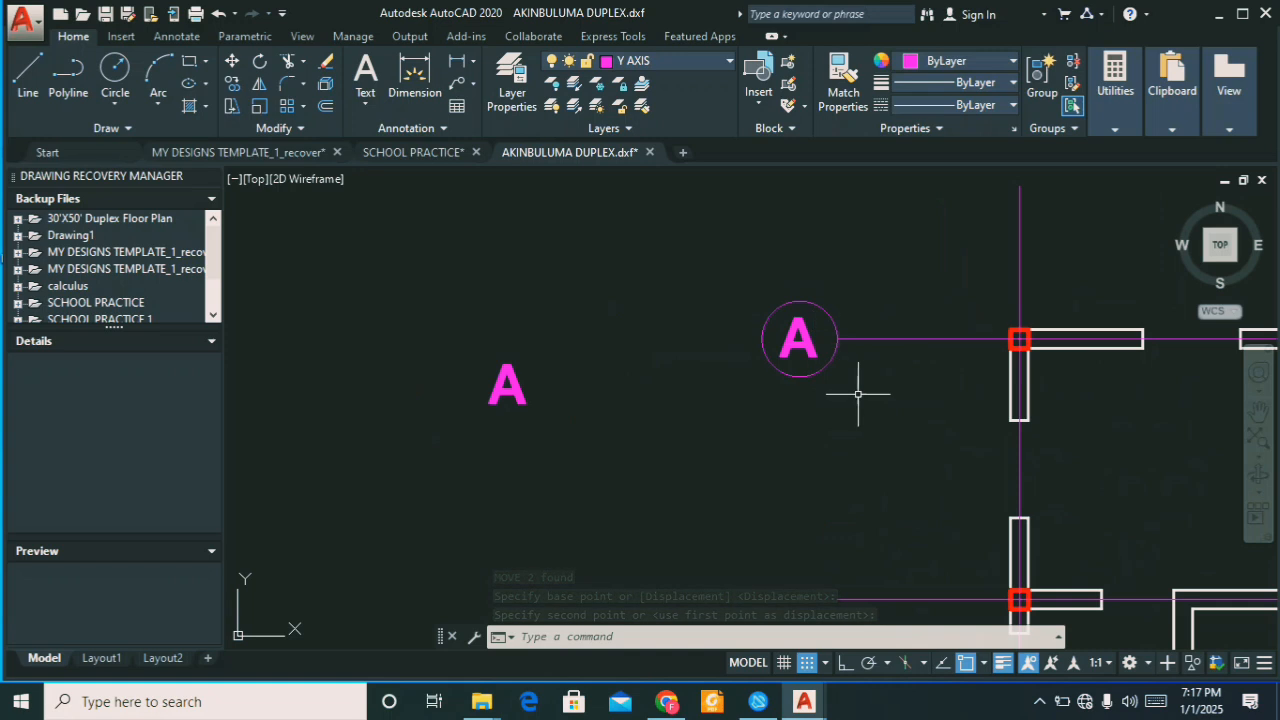
pyautogui.click(710, 262)
pyautogui.click(866, 406)
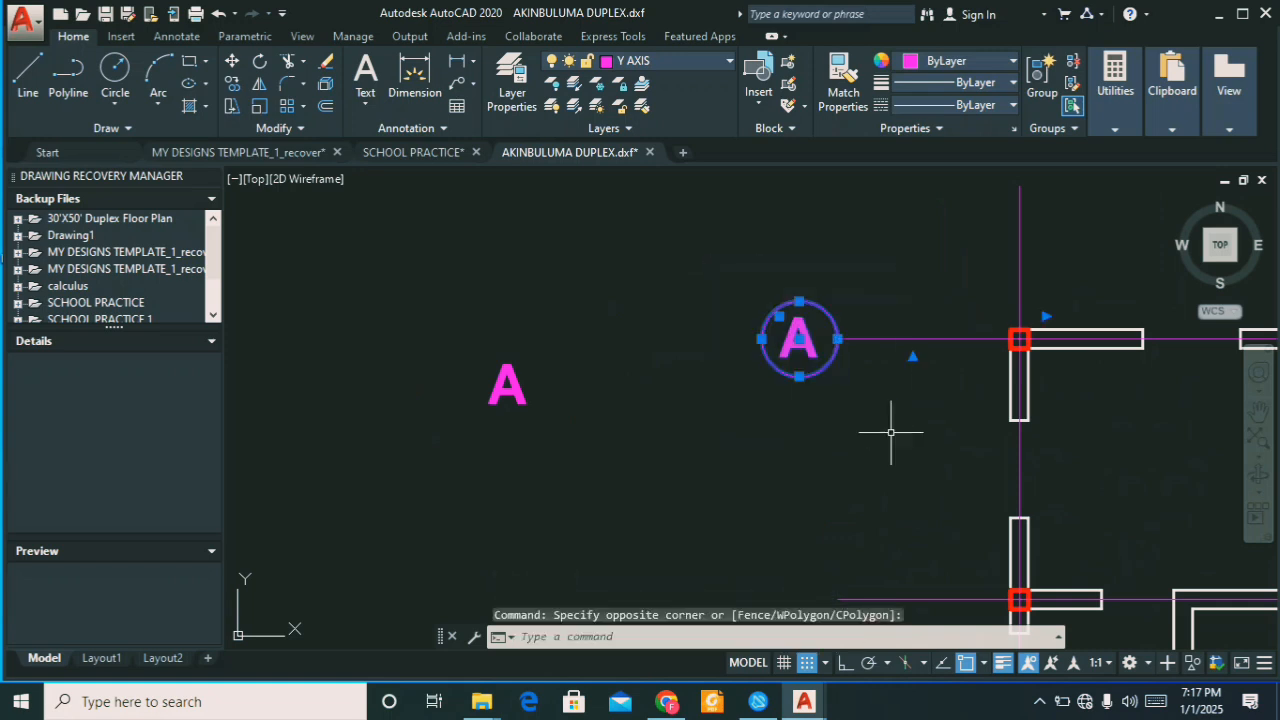
pyautogui.write('co')
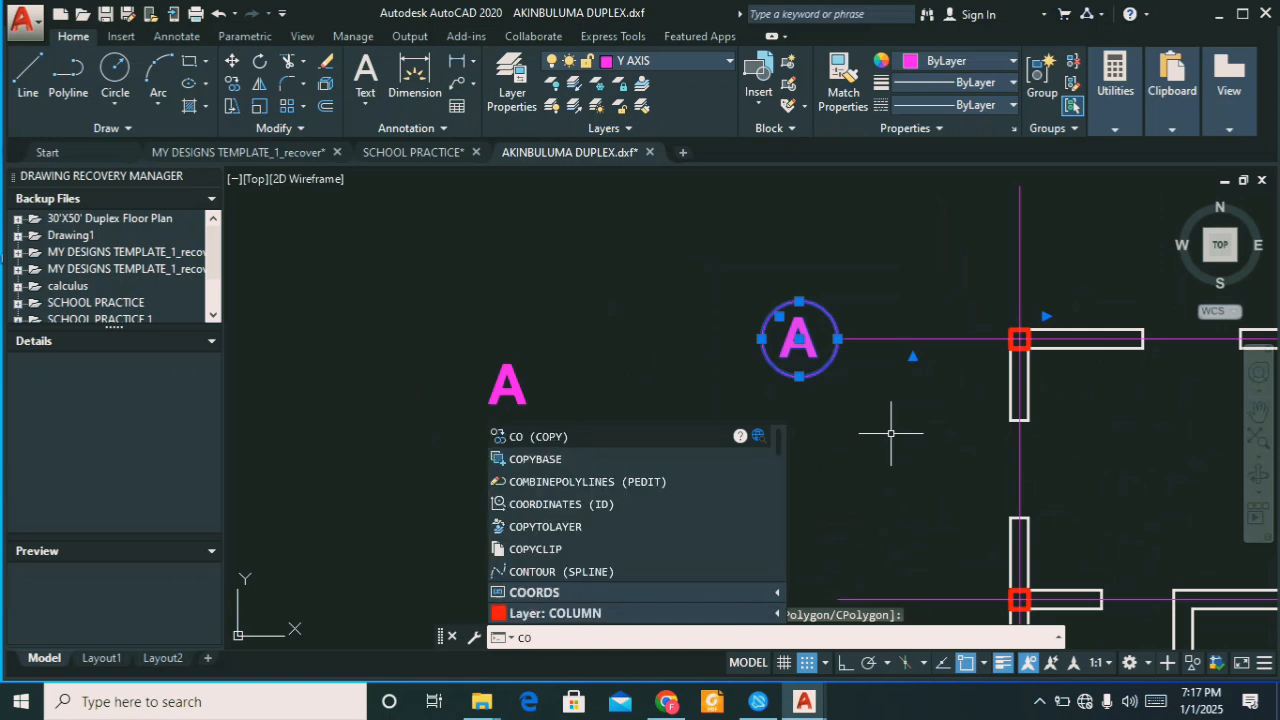
pyautogui.press('Return')
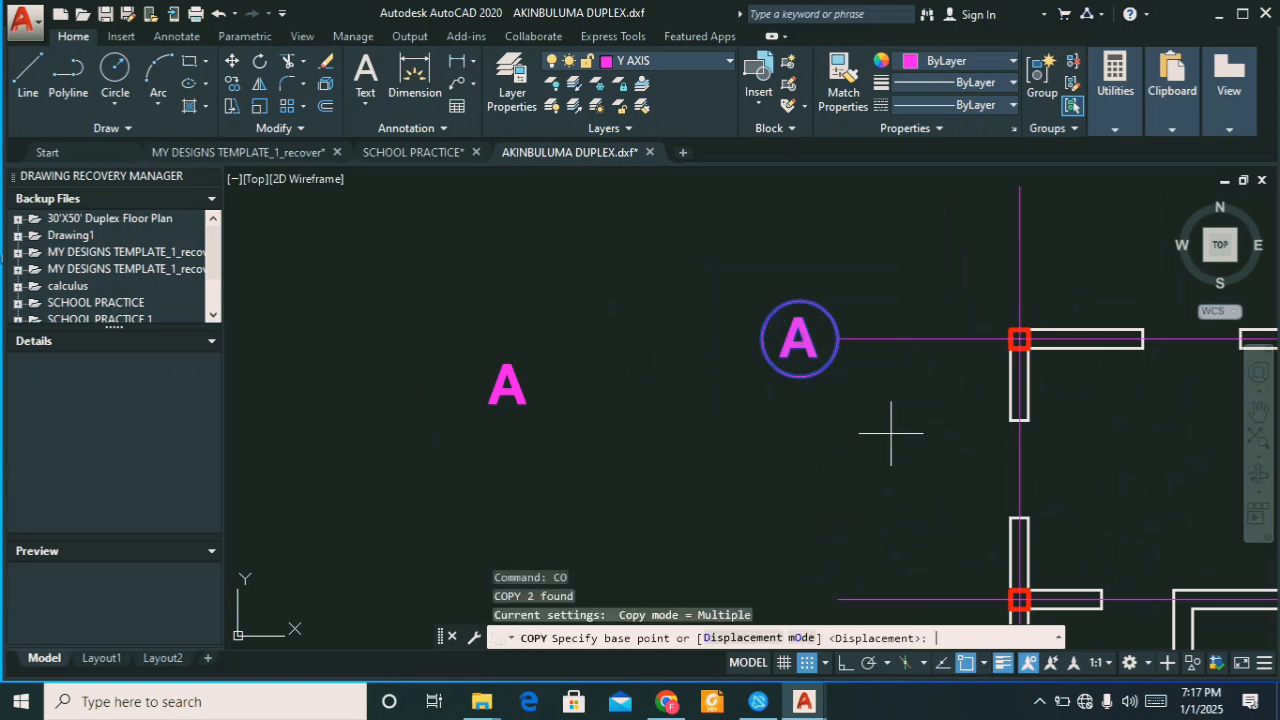
pyautogui.click(798, 338)
pyautogui.scroll(-4, 850, 300)
pyautogui.scroll(3, 848, 375)
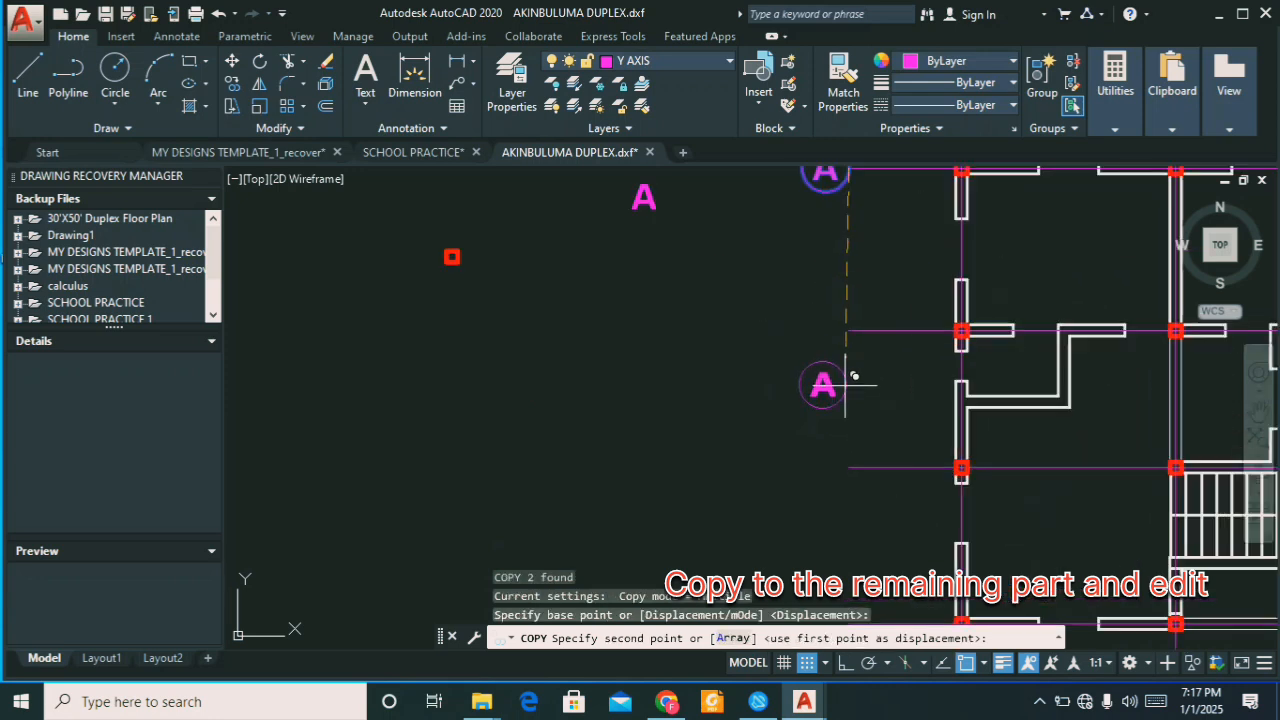
pyautogui.click(849, 330)
pyautogui.click(851, 463)
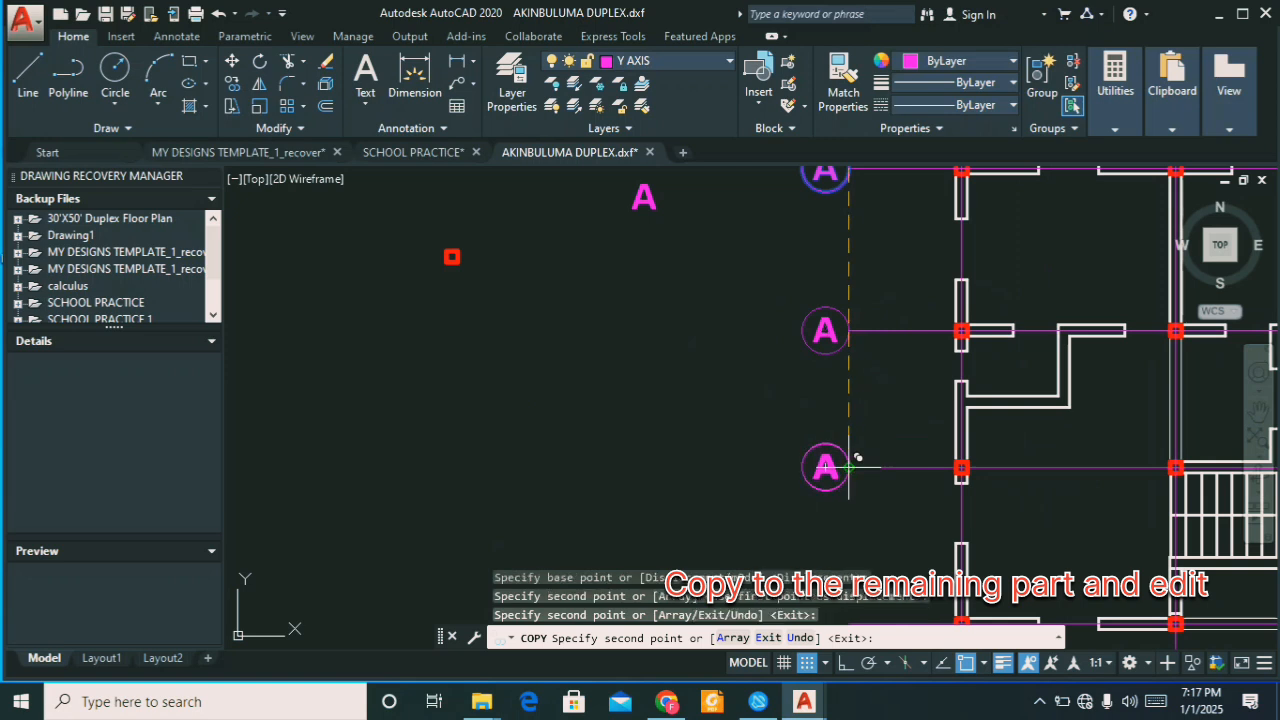
# Step: Place another copy of the A bubble at the left end of the lowest horizontal axis line and finish copying
pyautogui.scroll(-3, 845, 395)
pyautogui.scroll(5, 845, 480)
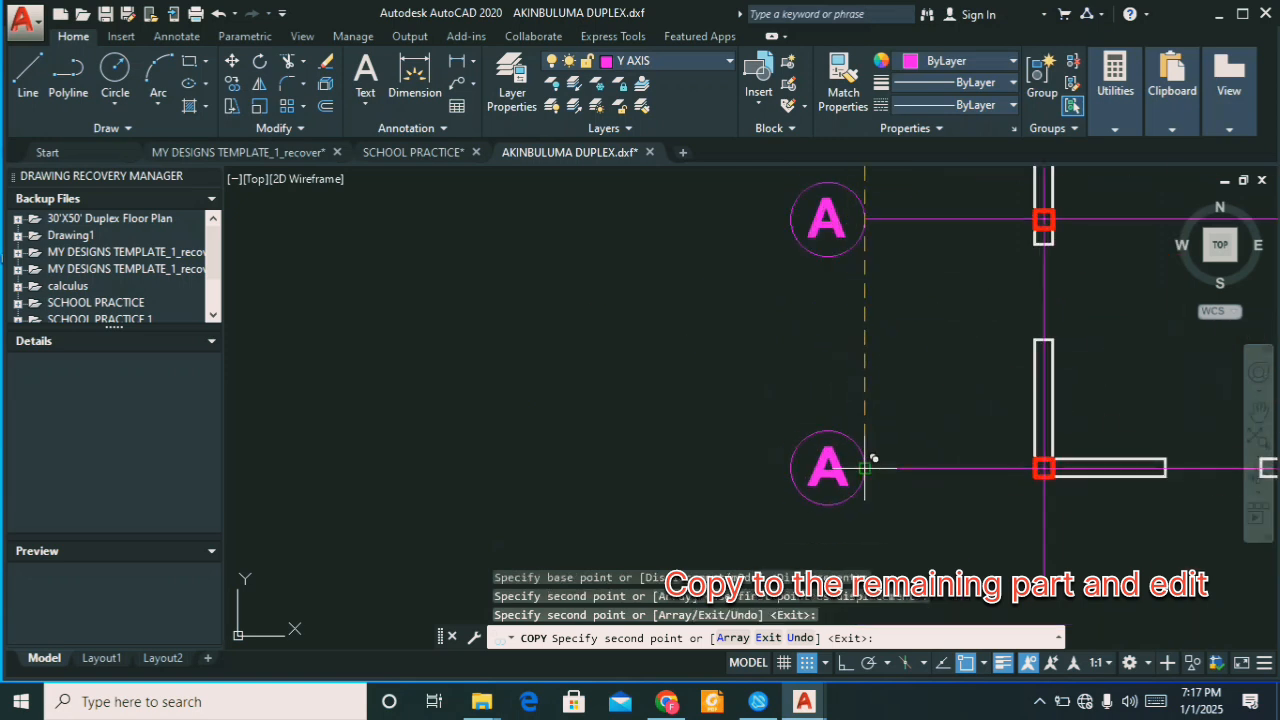
pyautogui.click(844, 487)
pyautogui.scroll(-5, 873, 458)
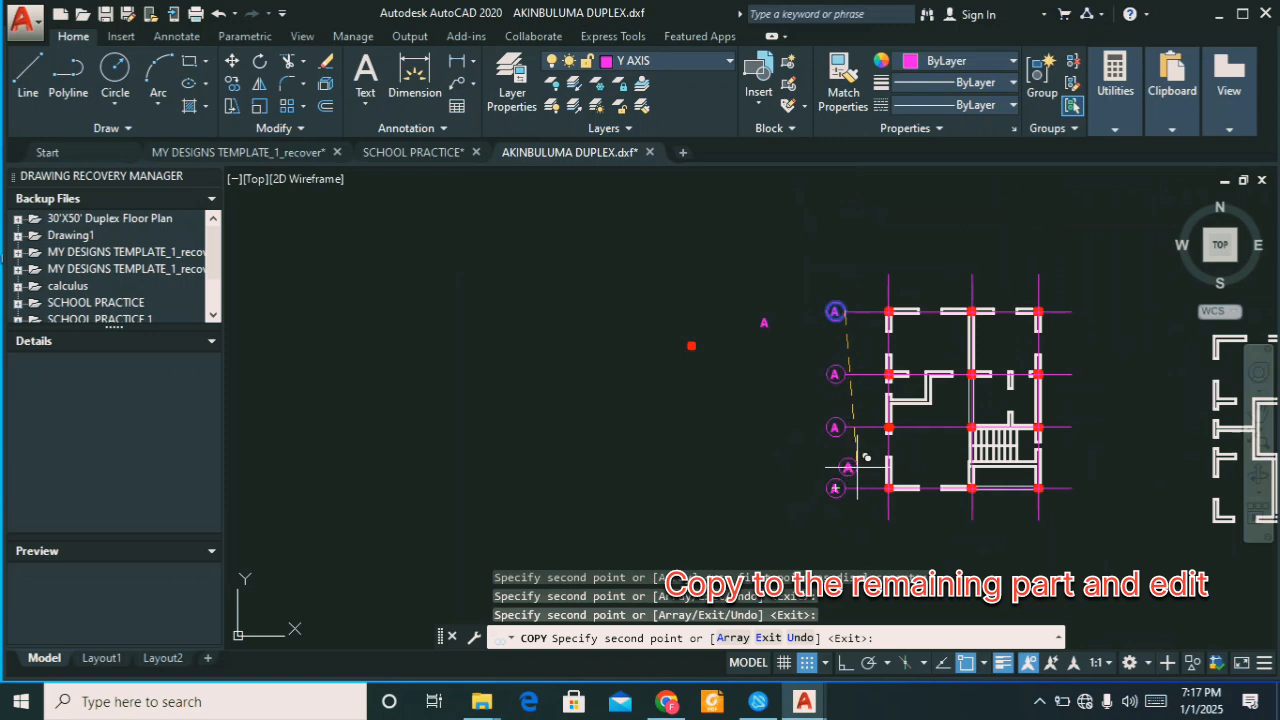
pyautogui.press('Escape')
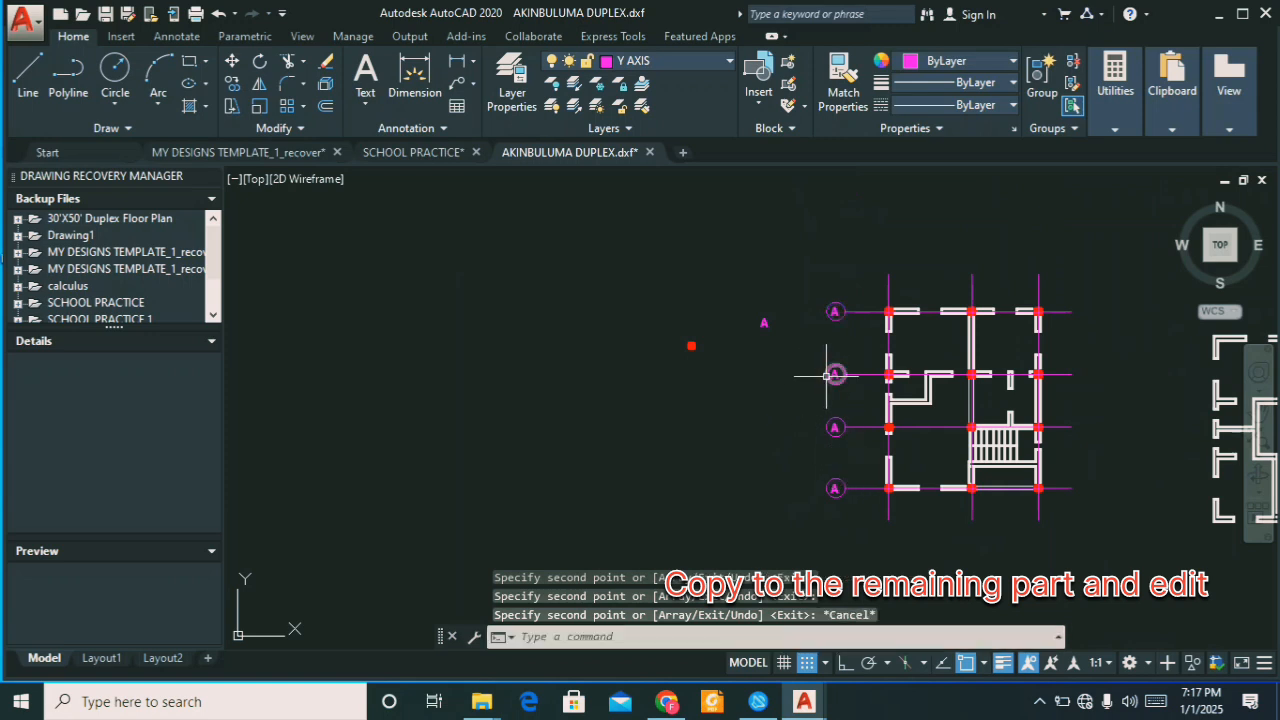
# Step: Change the letter in the second horizontal axis bubble from the top to B
pyautogui.scroll(4, 836, 370)
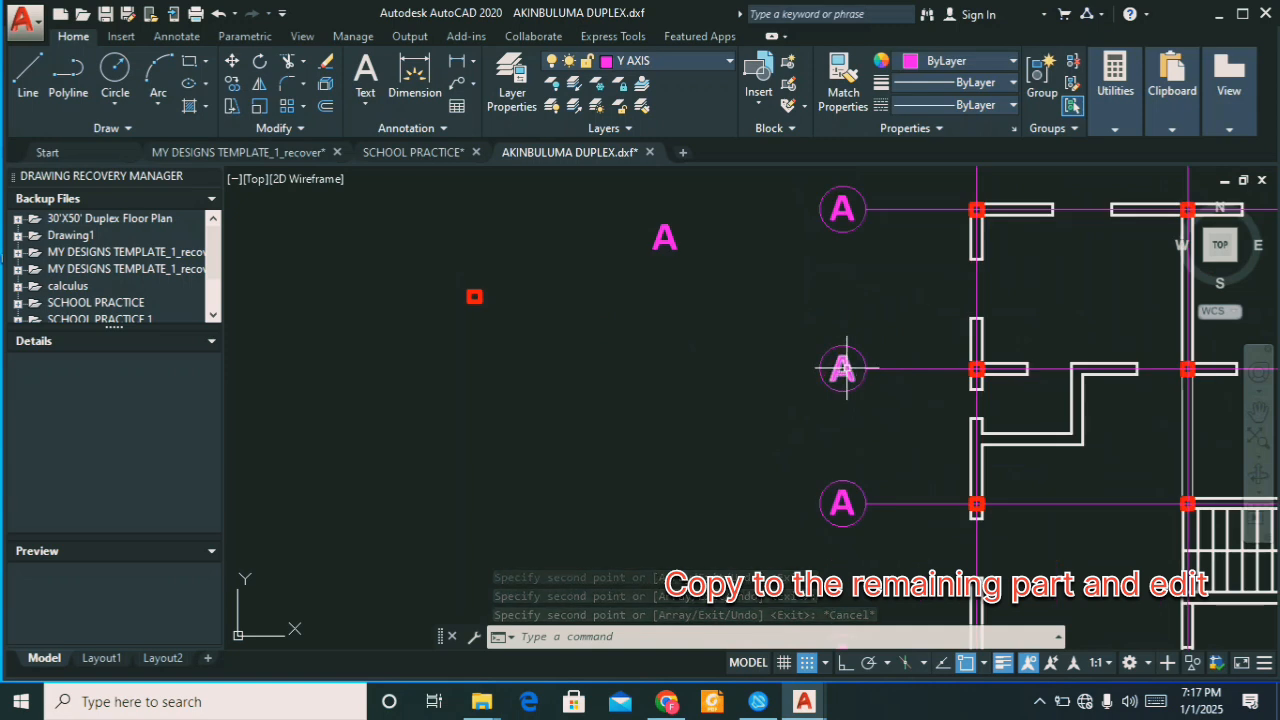
pyautogui.click(843, 370)
pyautogui.doubleClick(843, 370)
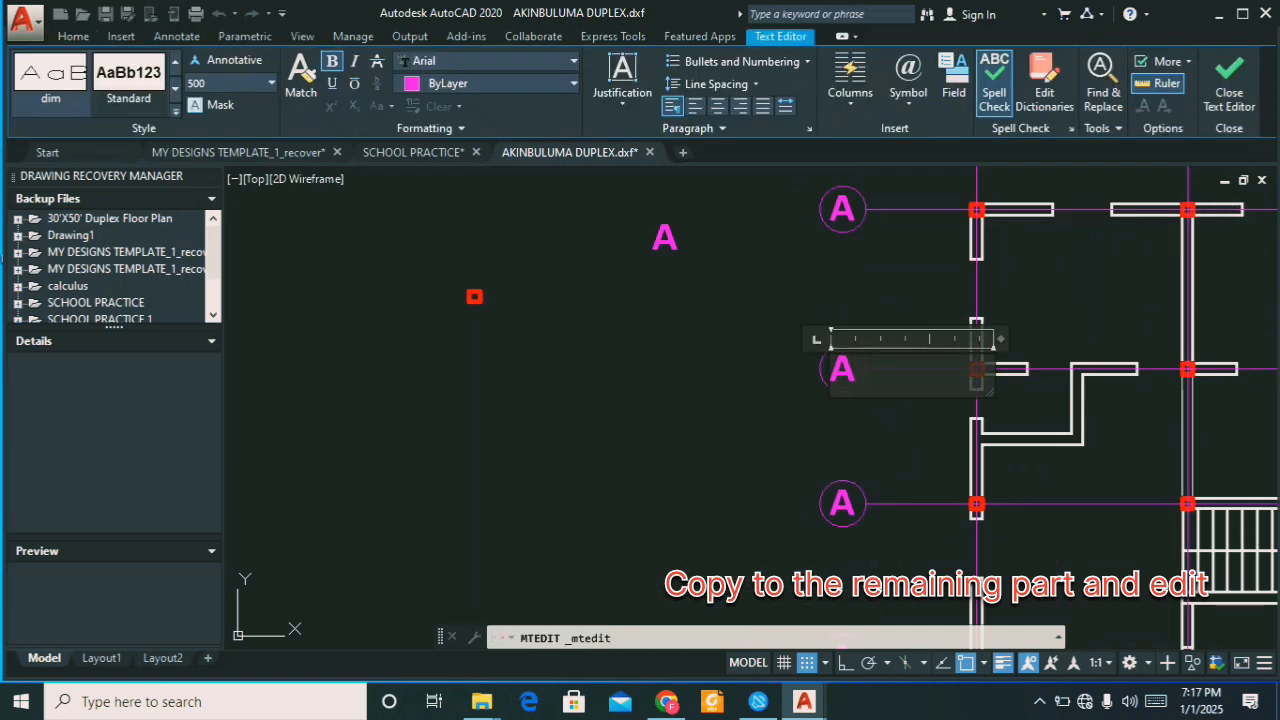
pyautogui.hotkey('ctrl', 'a')
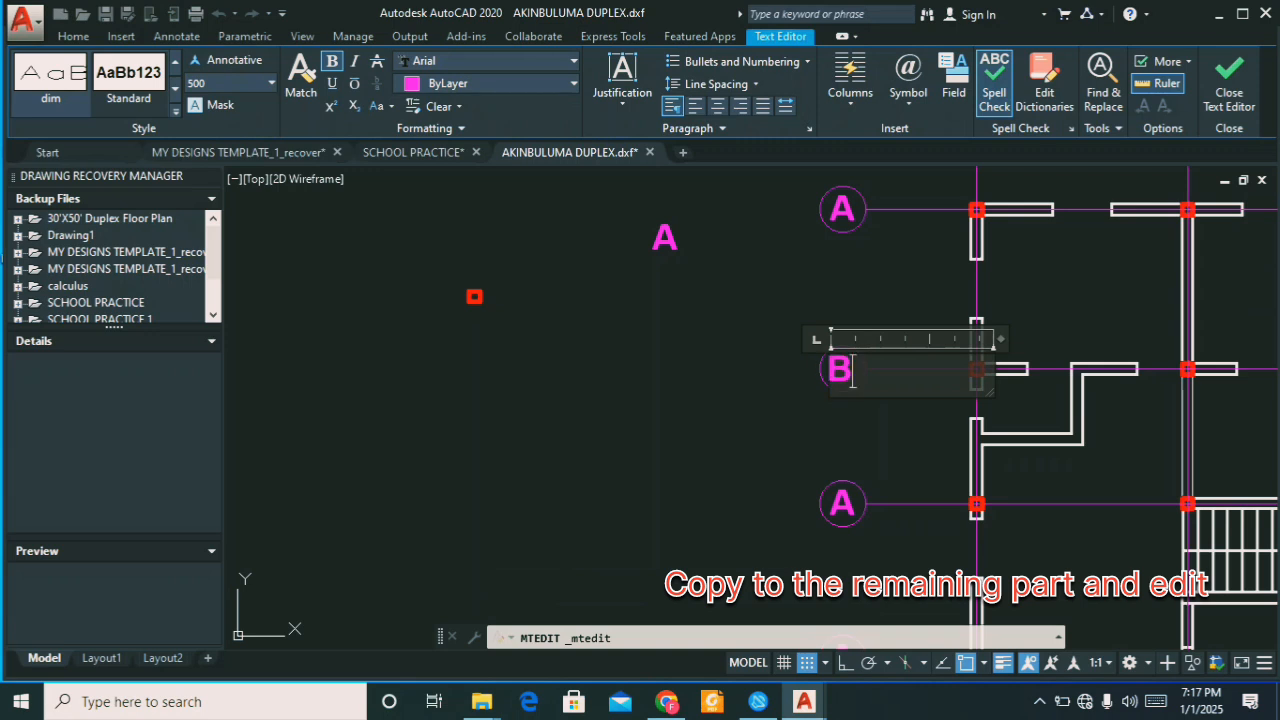
pyautogui.click(749, 429)
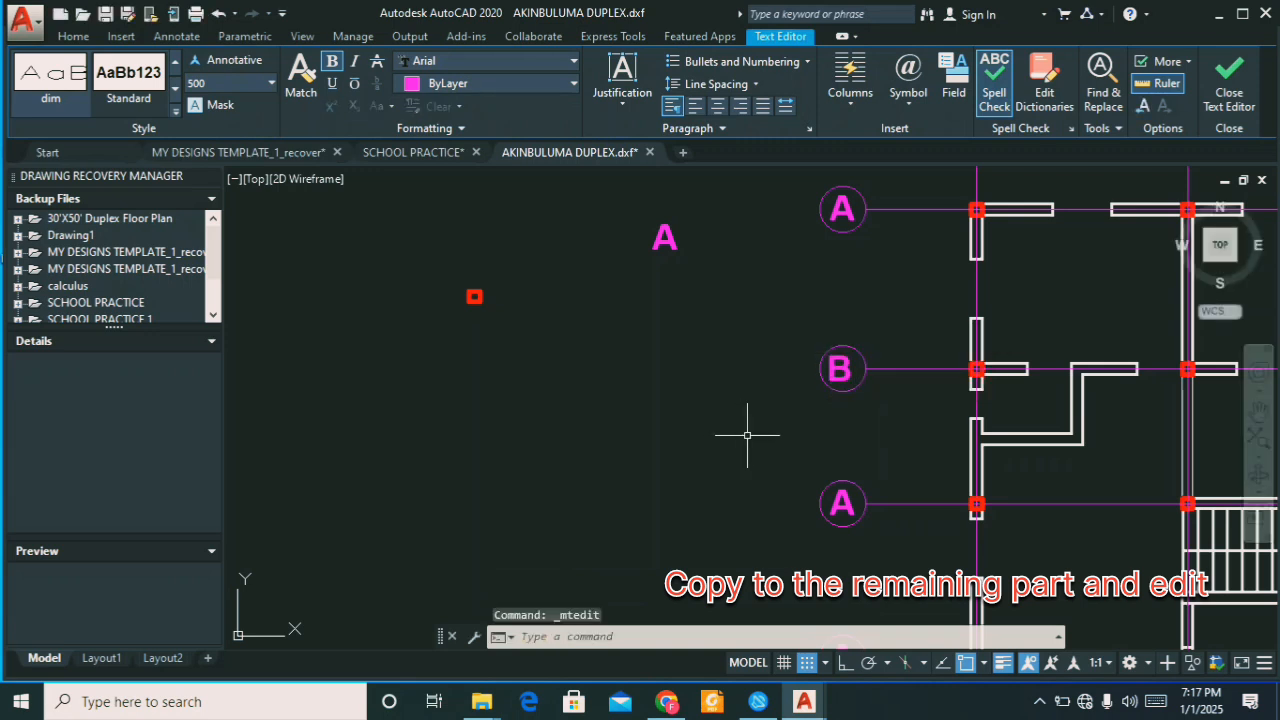
# Step: Change the letter in the third horizontal axis bubble from the top to C
pyautogui.doubleClick(840, 503)
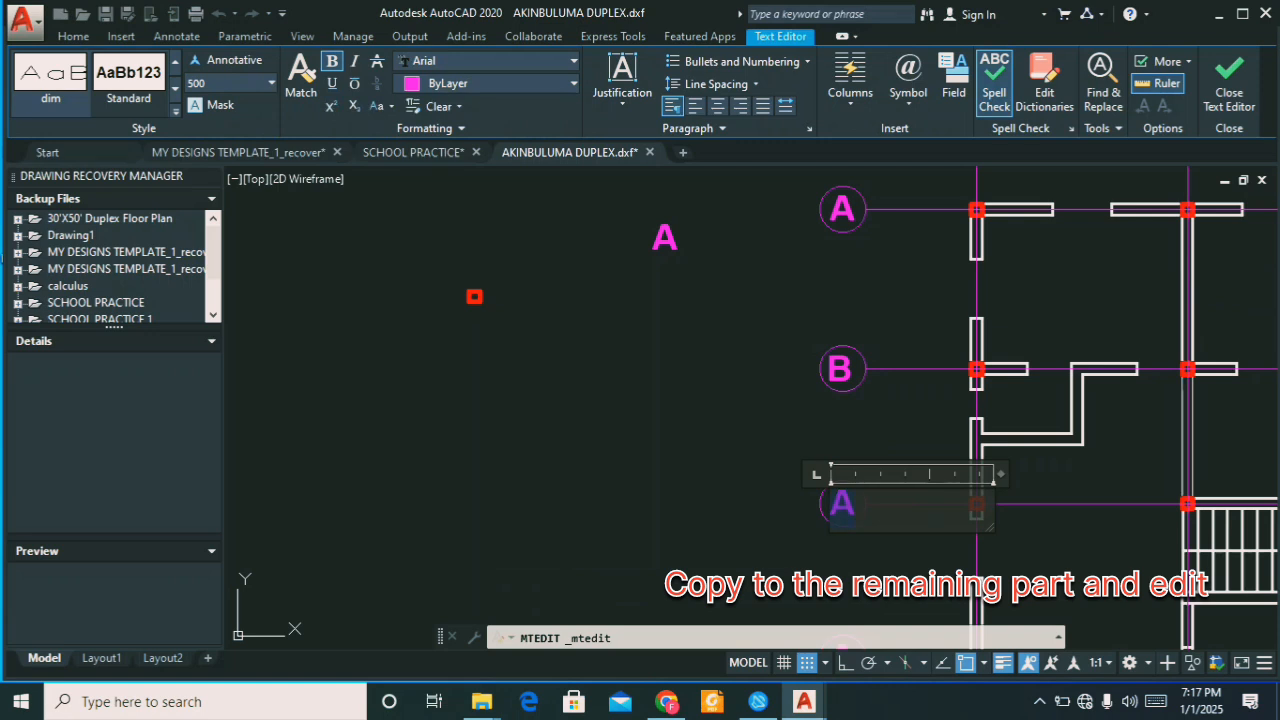
pyautogui.write('C')
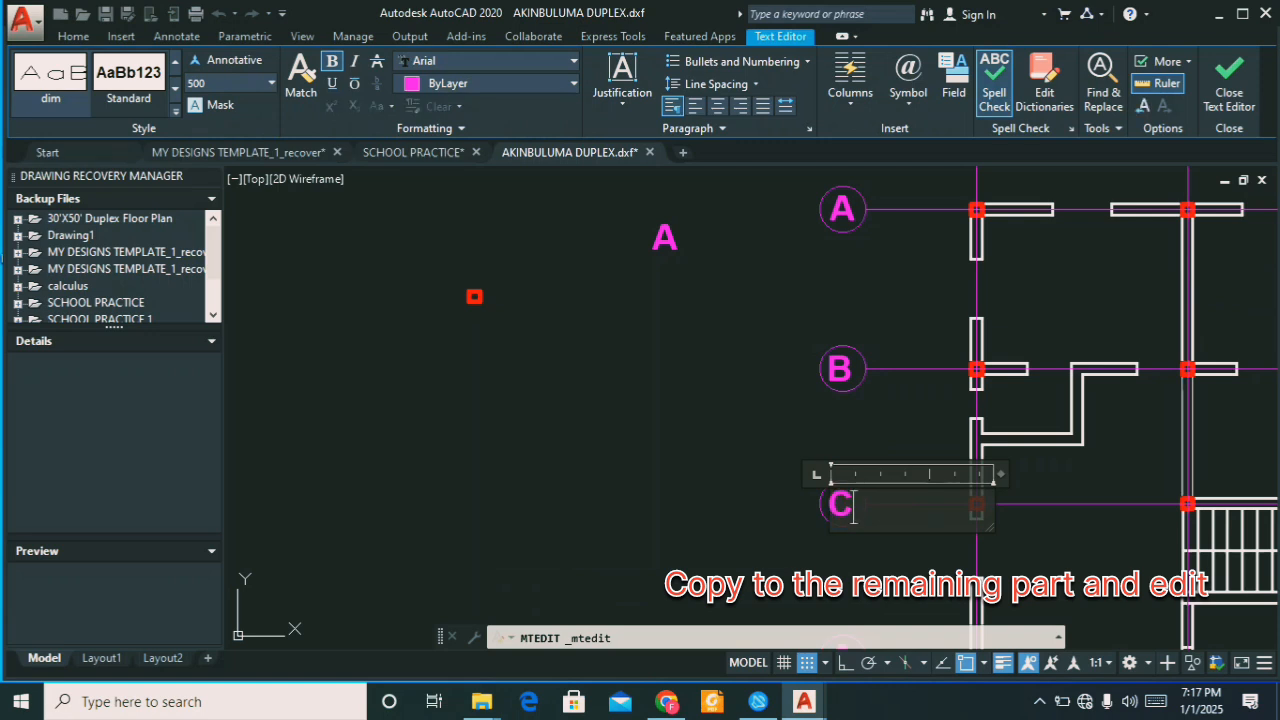
pyautogui.click(834, 206)
# Step: Change the letter in the lowest horizontal axis bubble to D
pyautogui.scroll(-2, 852, 195)
pyautogui.scroll(3, 858, 391)
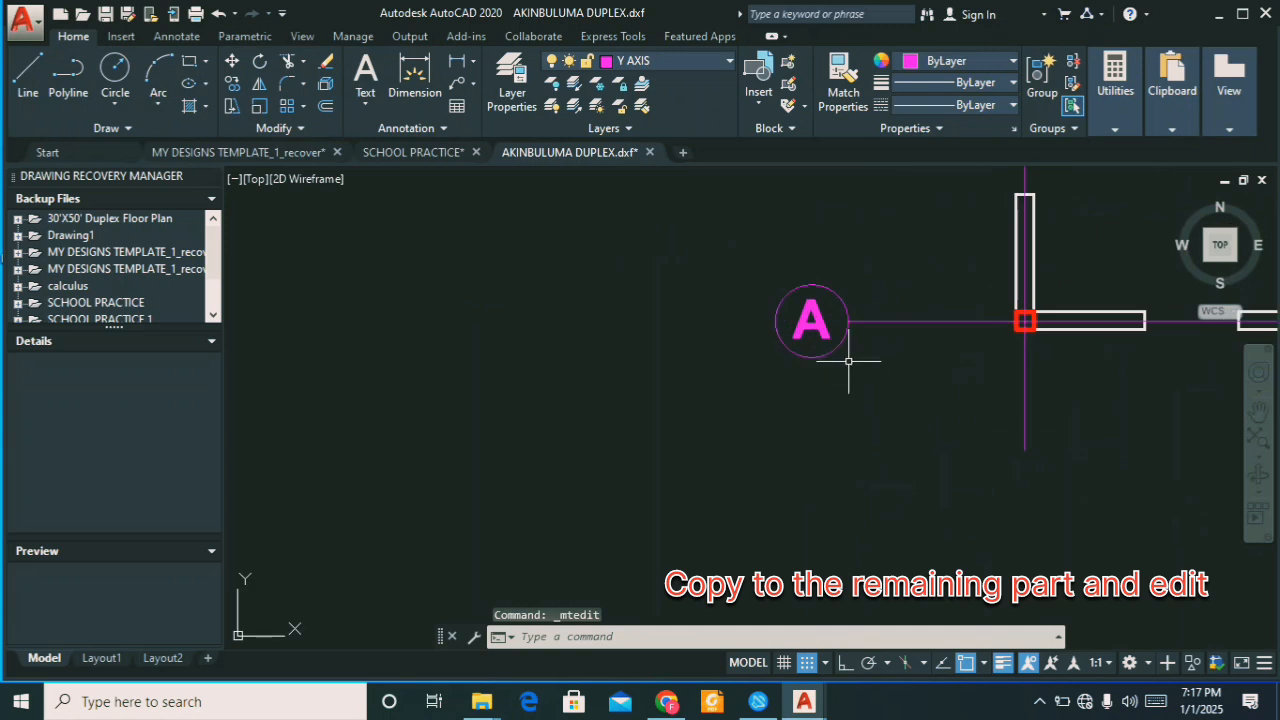
pyautogui.doubleClick(822, 328)
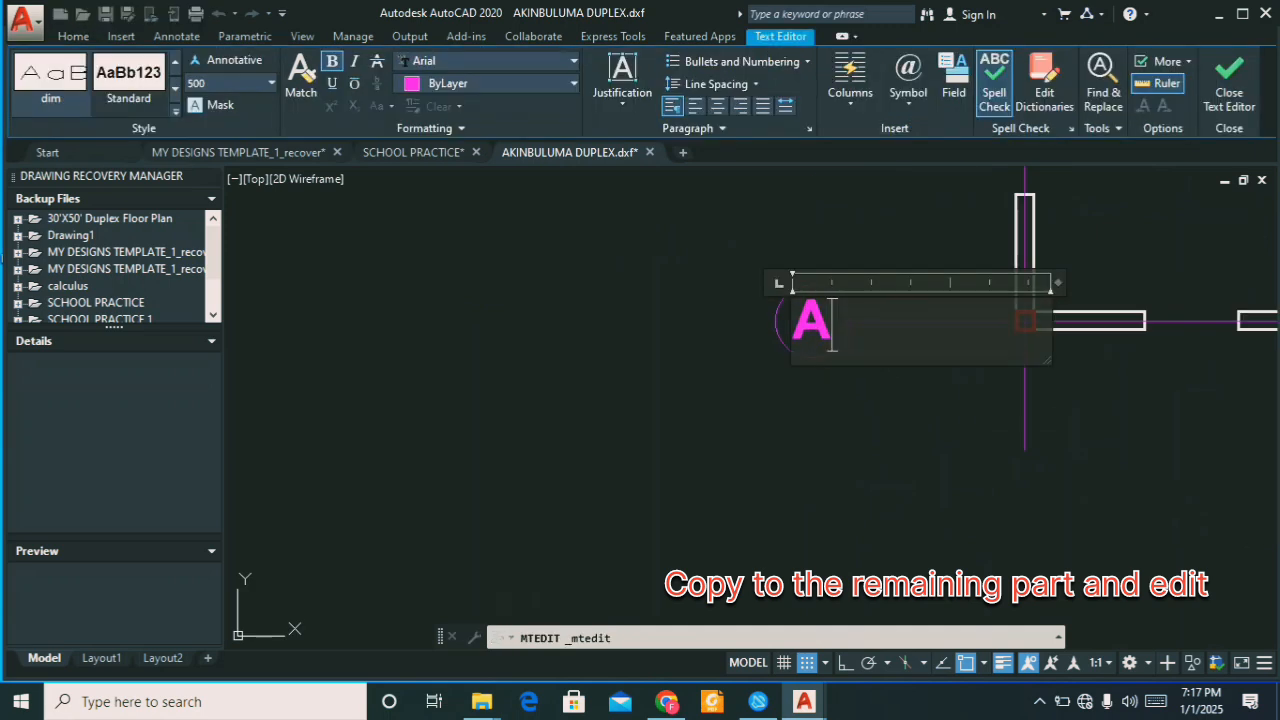
pyautogui.write('D')
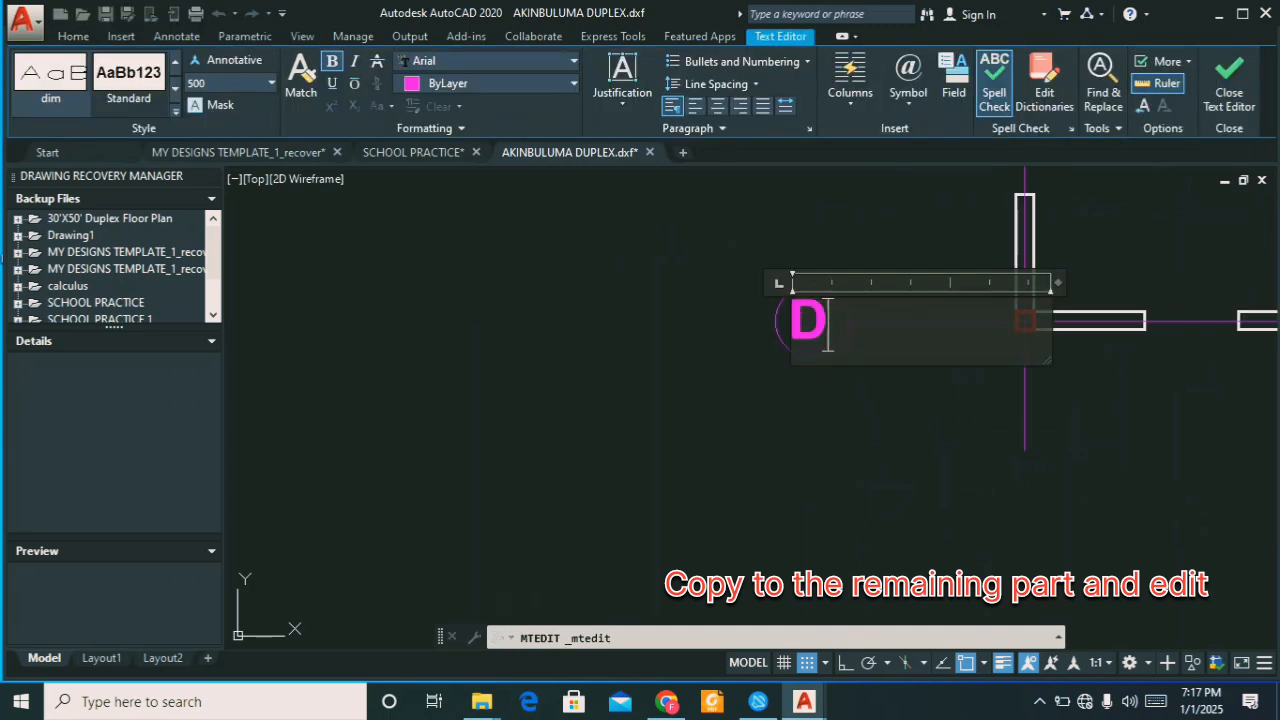
pyautogui.click(720, 371)
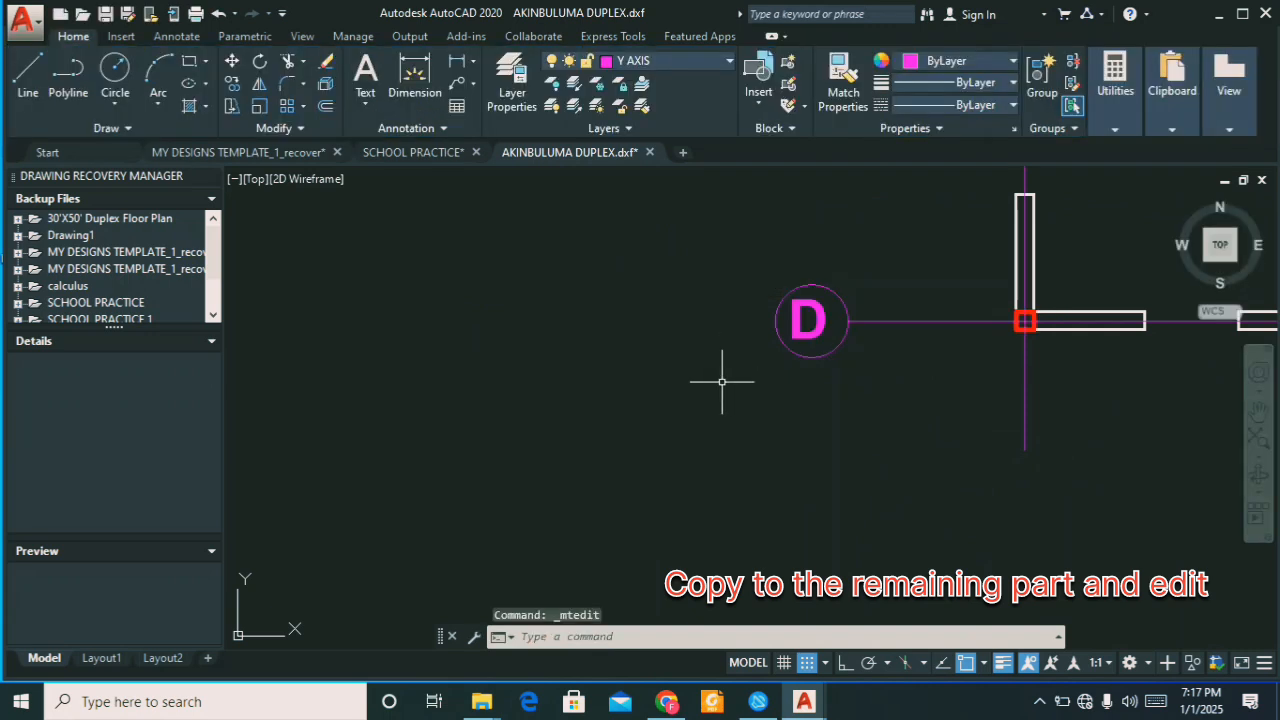
# Step: Copy the uppermost A bubble by the circle's bottom point onto the upper end of the leftmost vertical axis line
pyautogui.scroll(-8, 737, 429)
pyautogui.scroll(4, 740, 321)
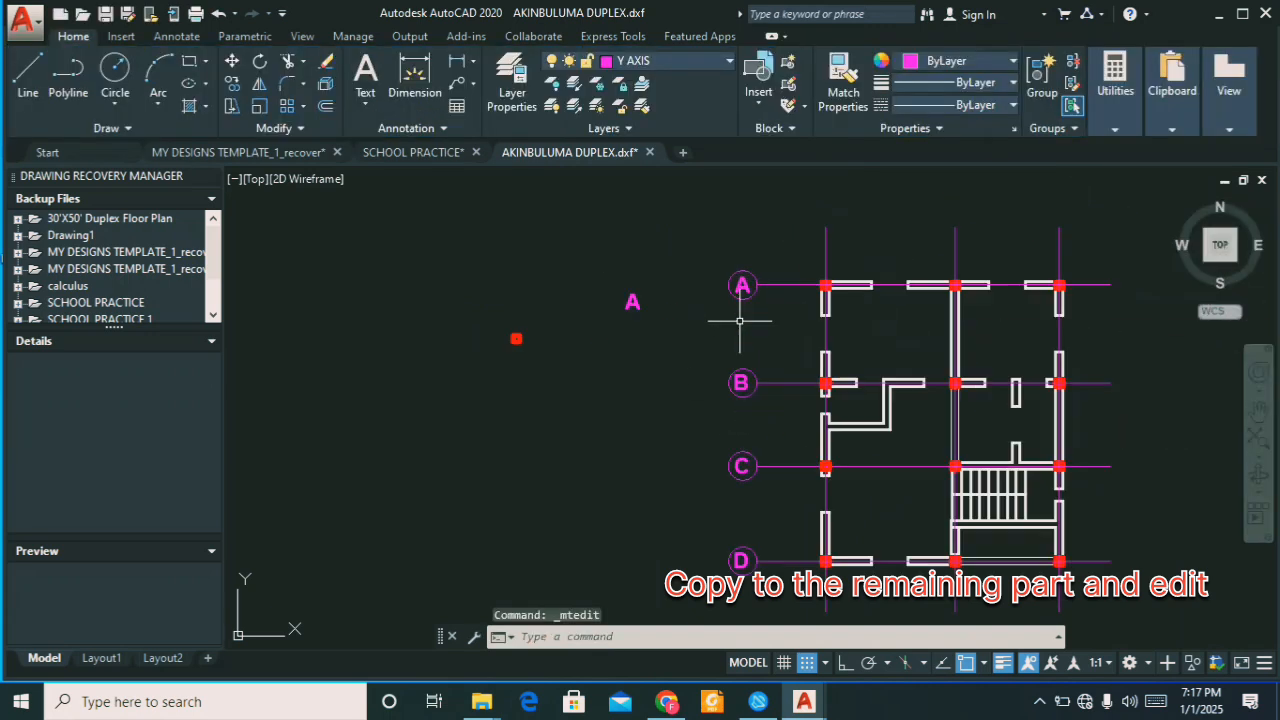
pyautogui.click(714, 256)
pyautogui.click(760, 302)
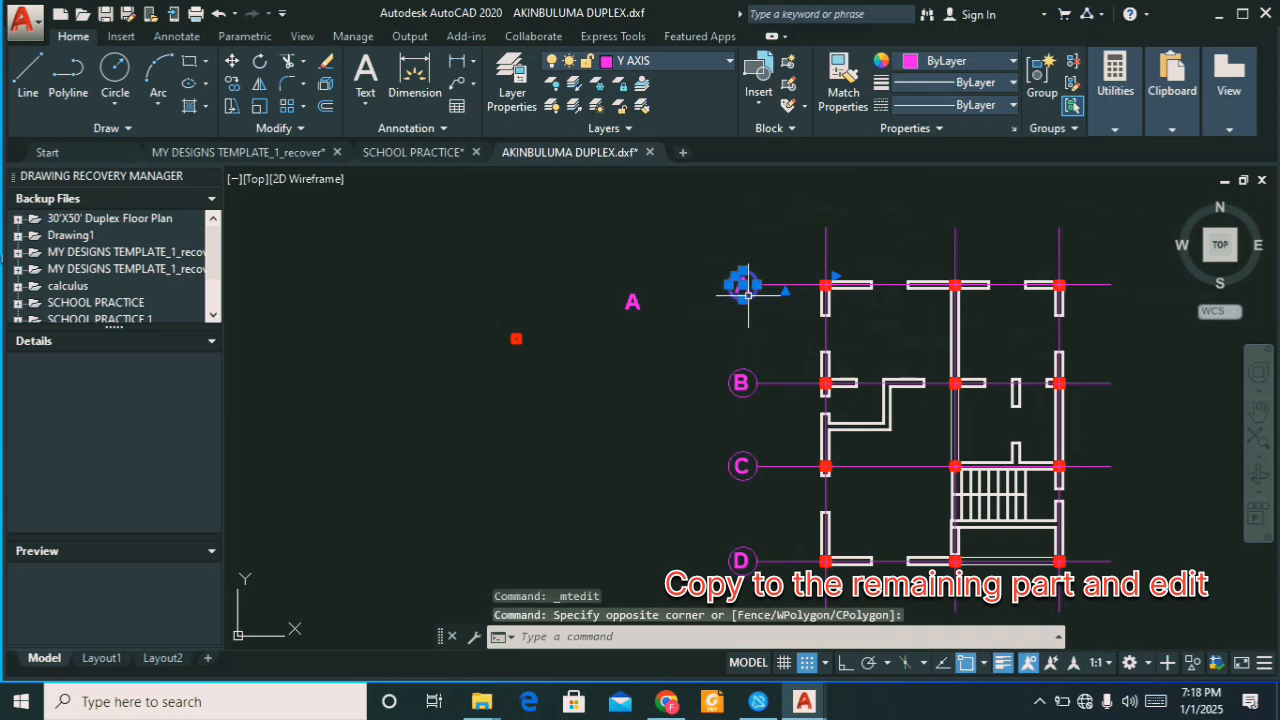
pyautogui.scroll(4, 752, 298)
pyautogui.write('co')
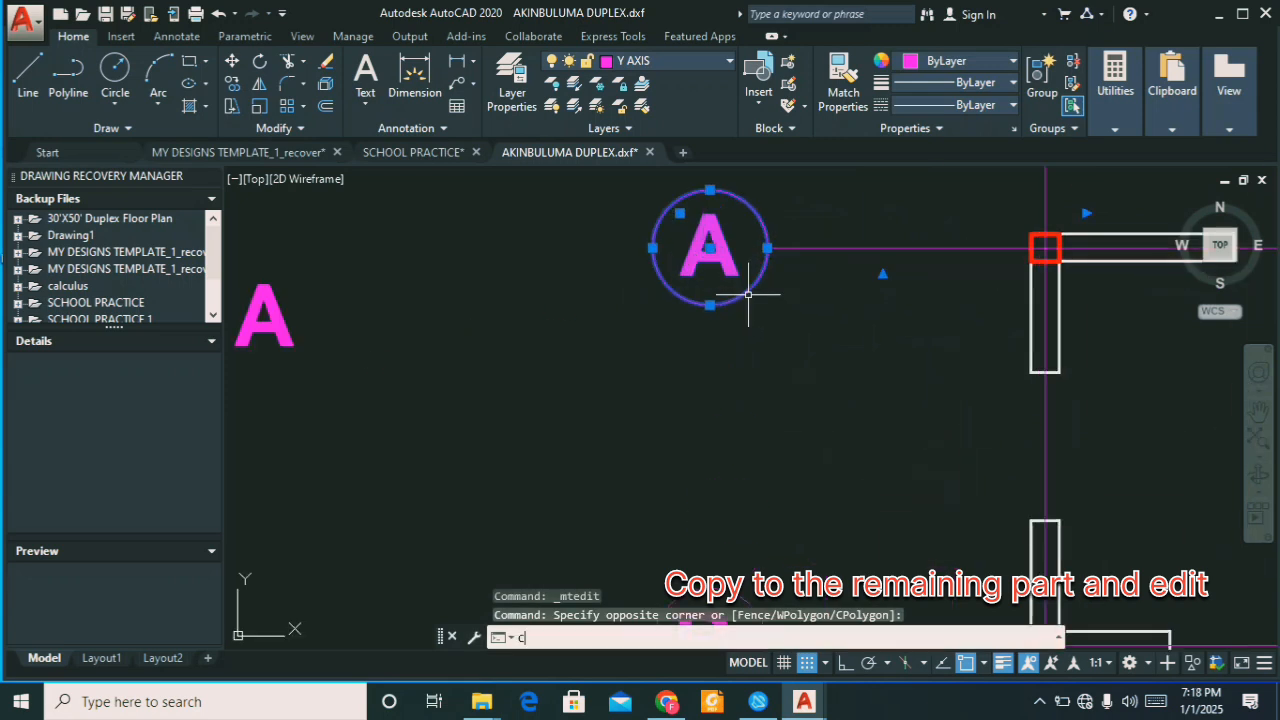
pyautogui.press('Return')
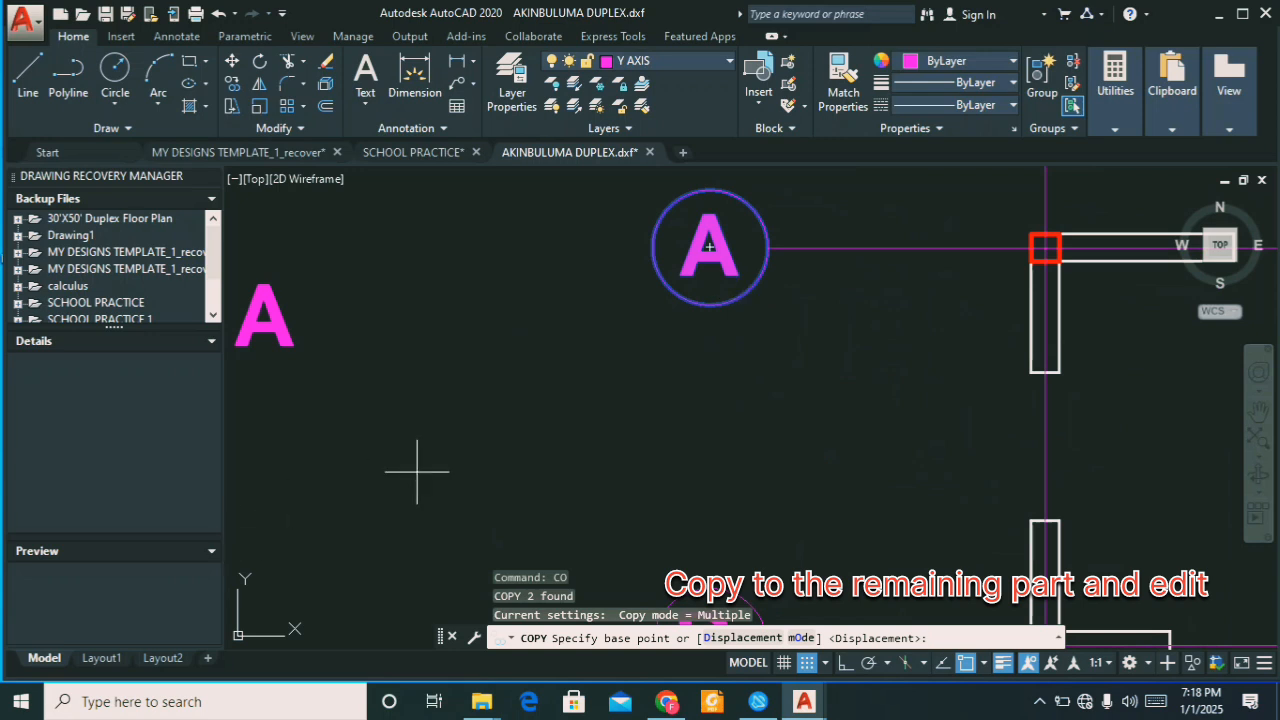
pyautogui.click(710, 304)
pyautogui.scroll(-4, 652, 380)
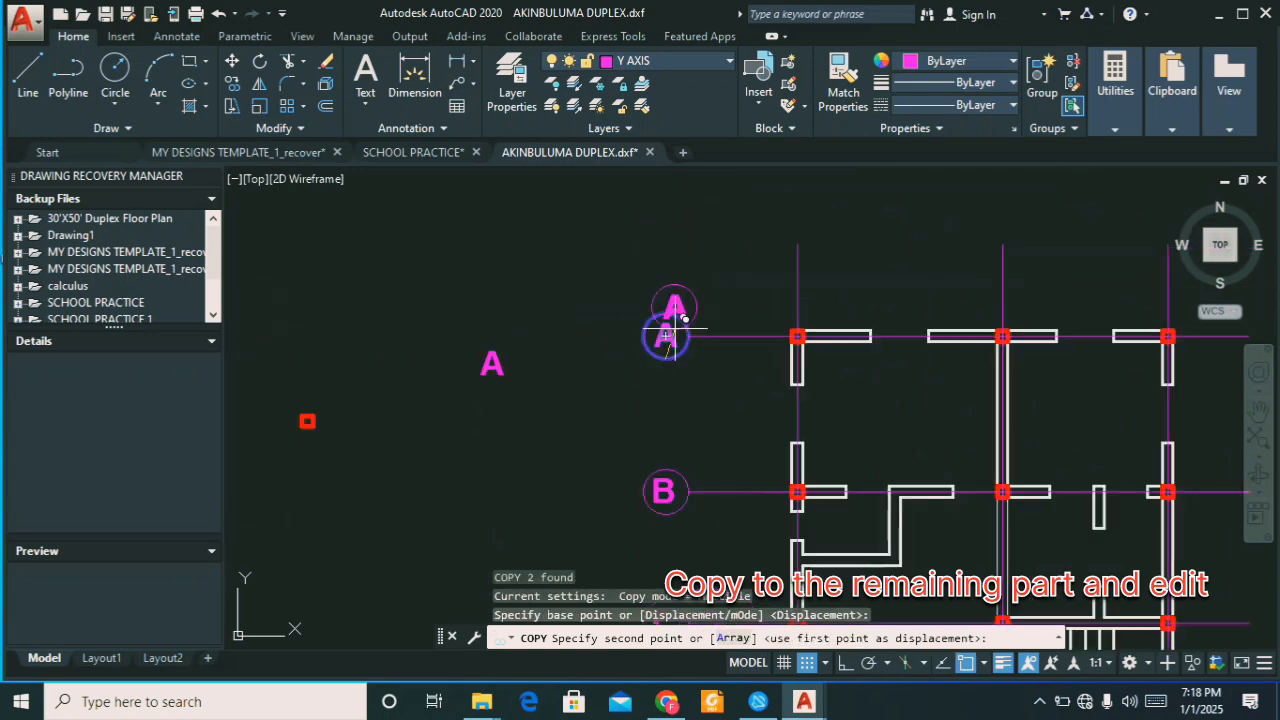
pyautogui.click(797, 241)
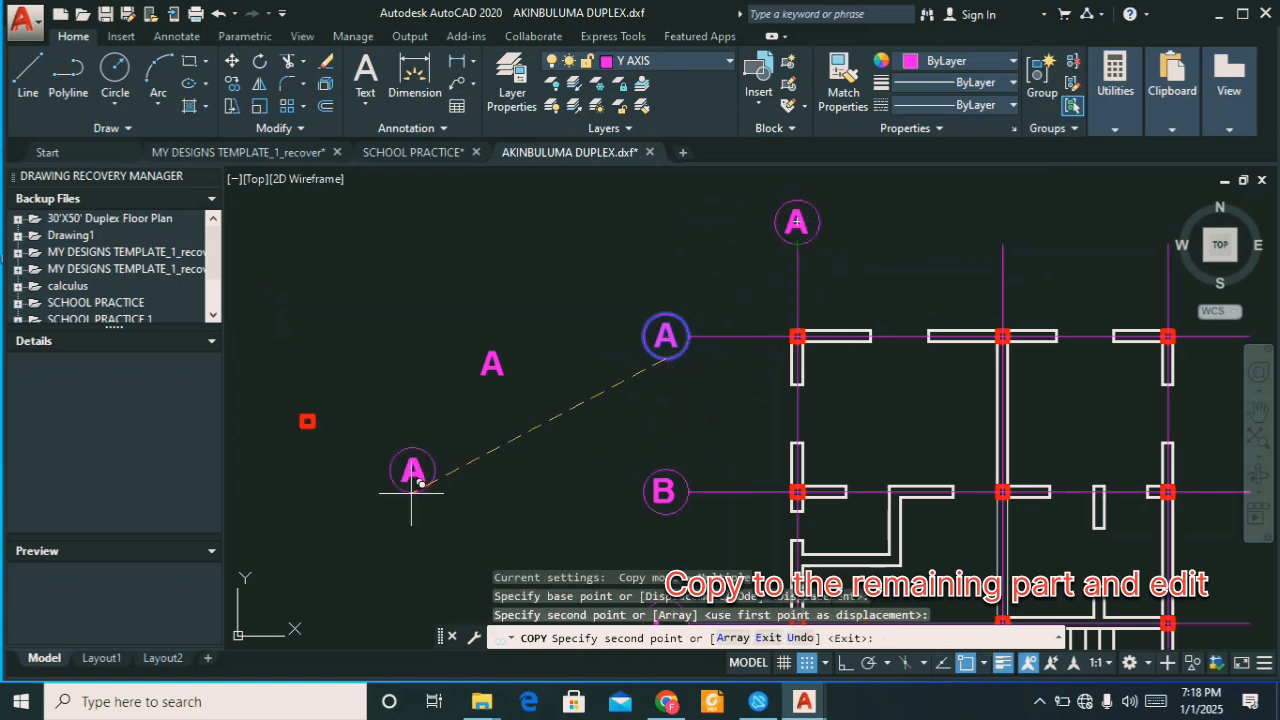
pyautogui.press('Escape')
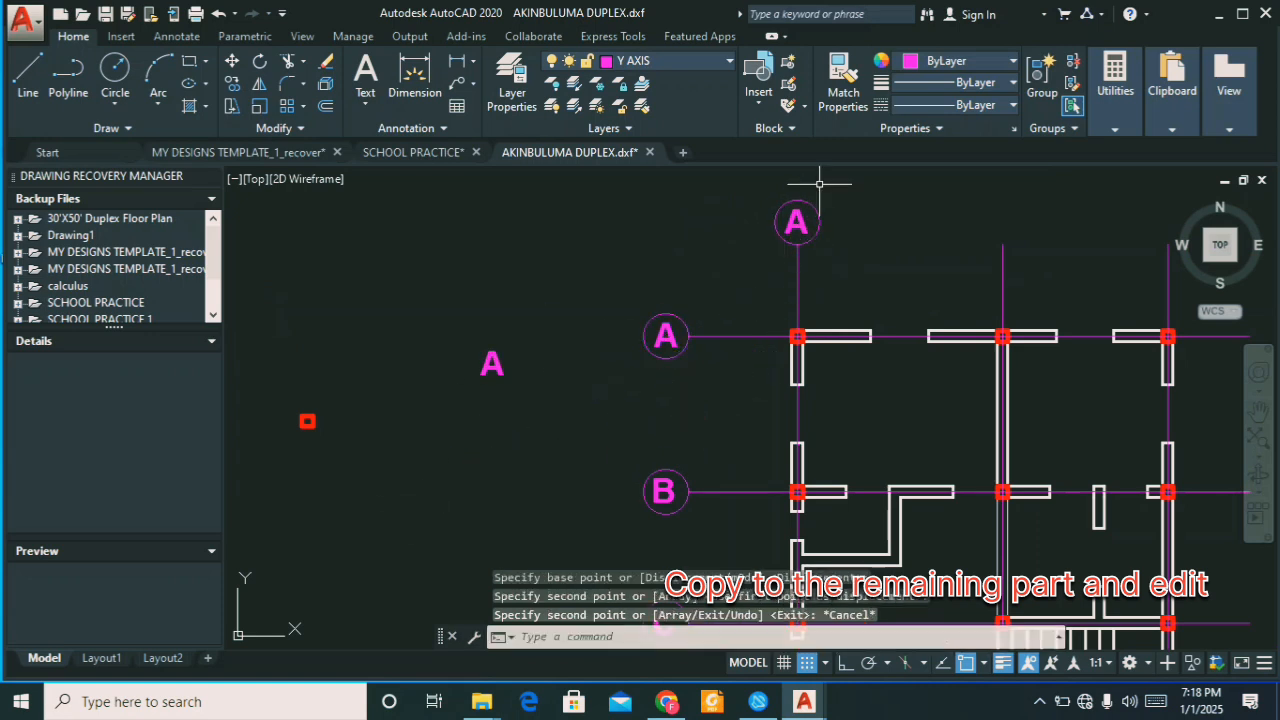
# Step: Copy the A bubble on the leftmost vertical axis by the circle's bottom point onto the upper ends of the middle and rightmost vertical axis lines
pyautogui.scroll(3, 822, 189)
pyautogui.scroll(-4, 766, 297)
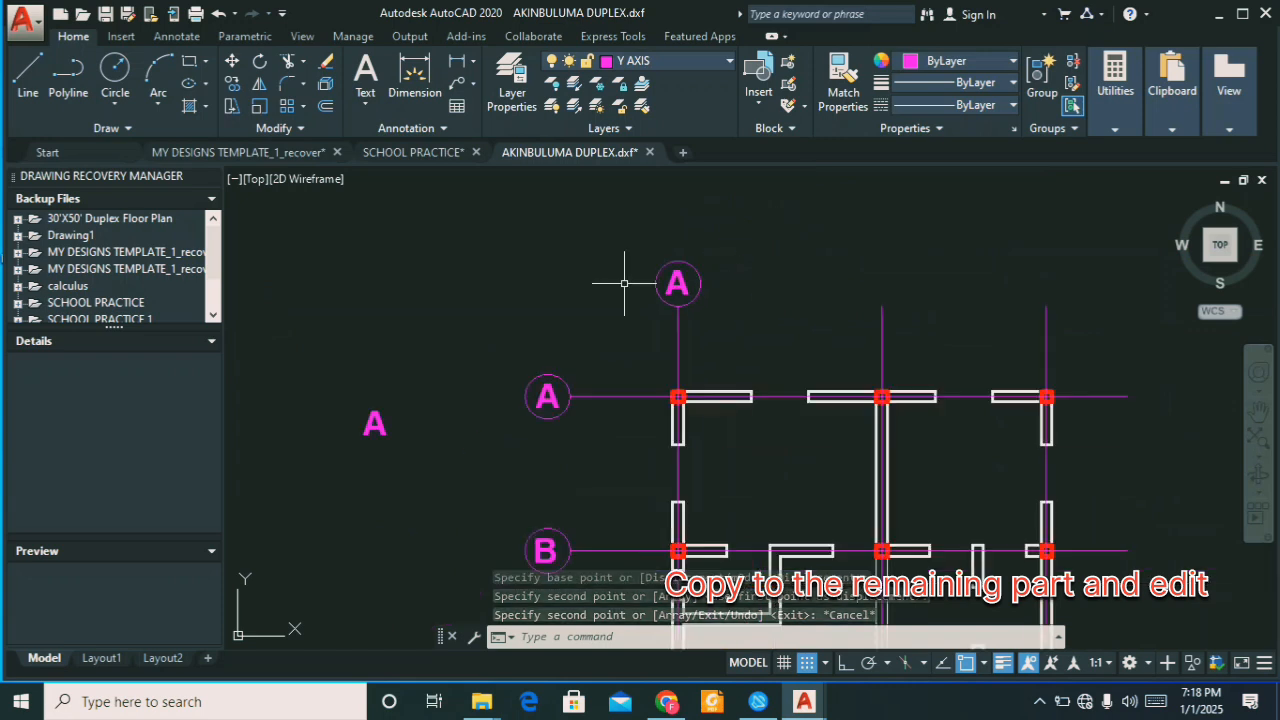
pyautogui.scroll(3, 623, 277)
pyautogui.click(630, 233)
pyautogui.click(782, 334)
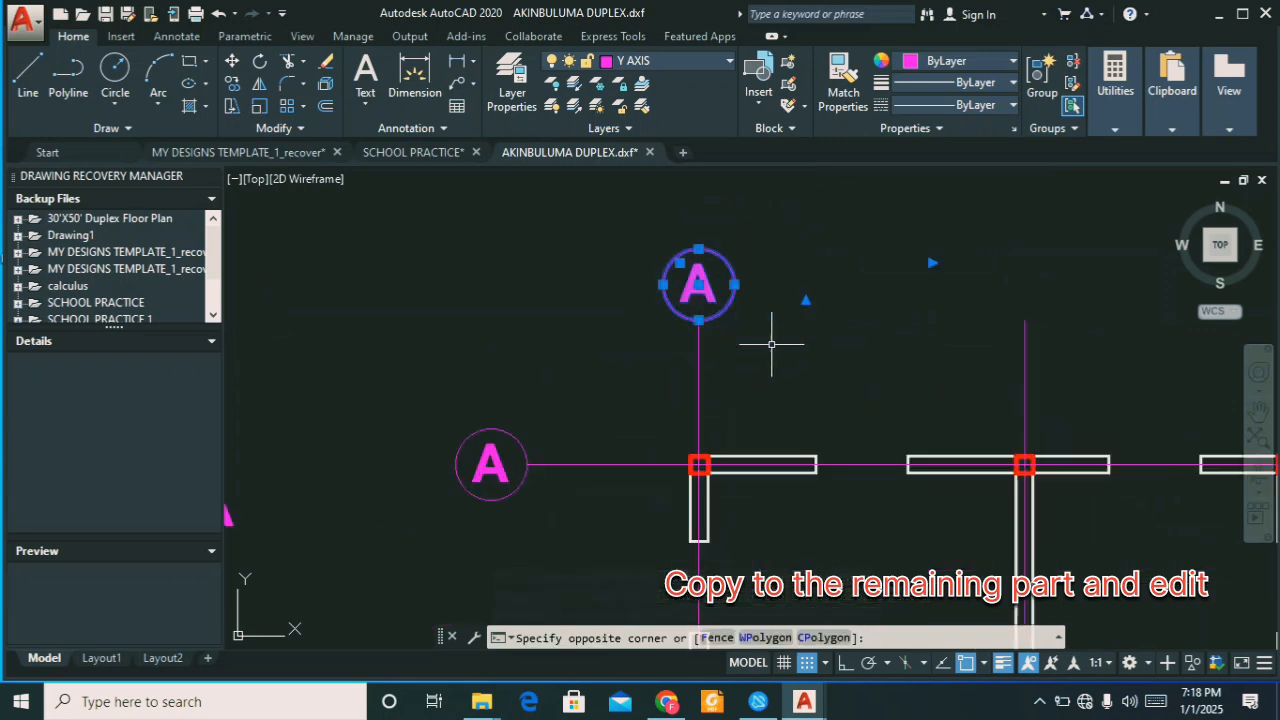
pyautogui.write('CO')
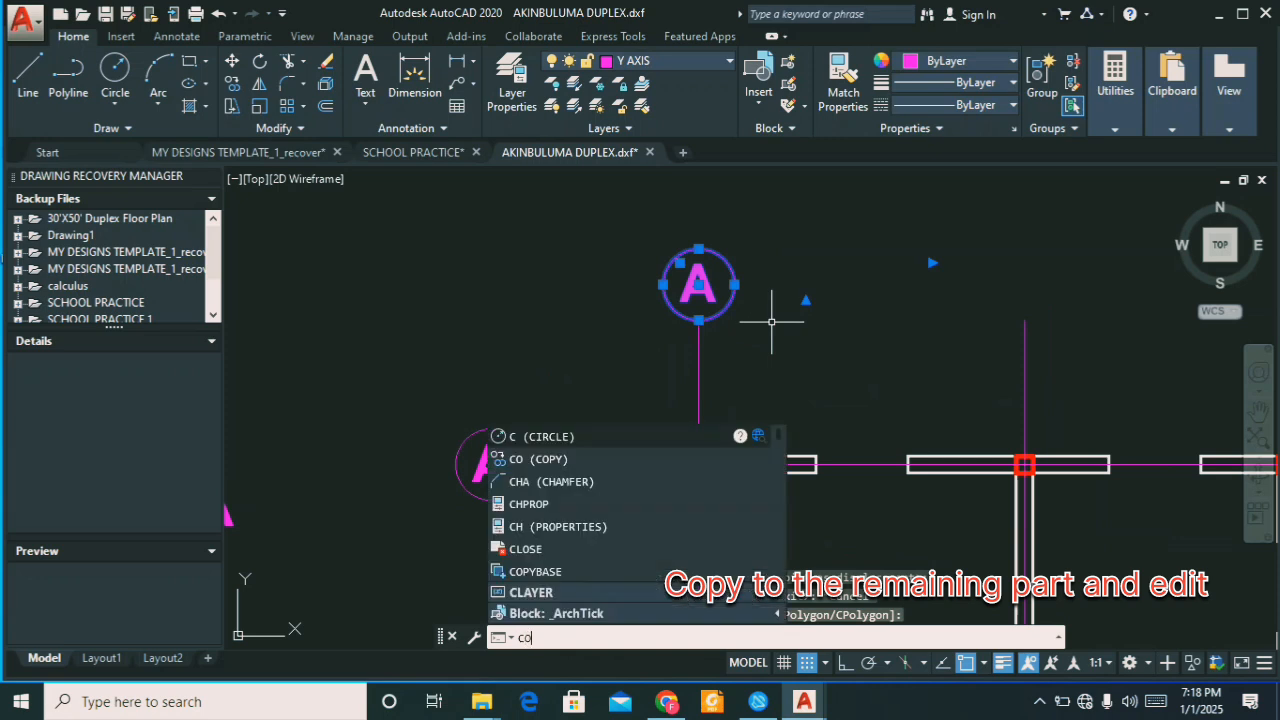
pyautogui.press('Return')
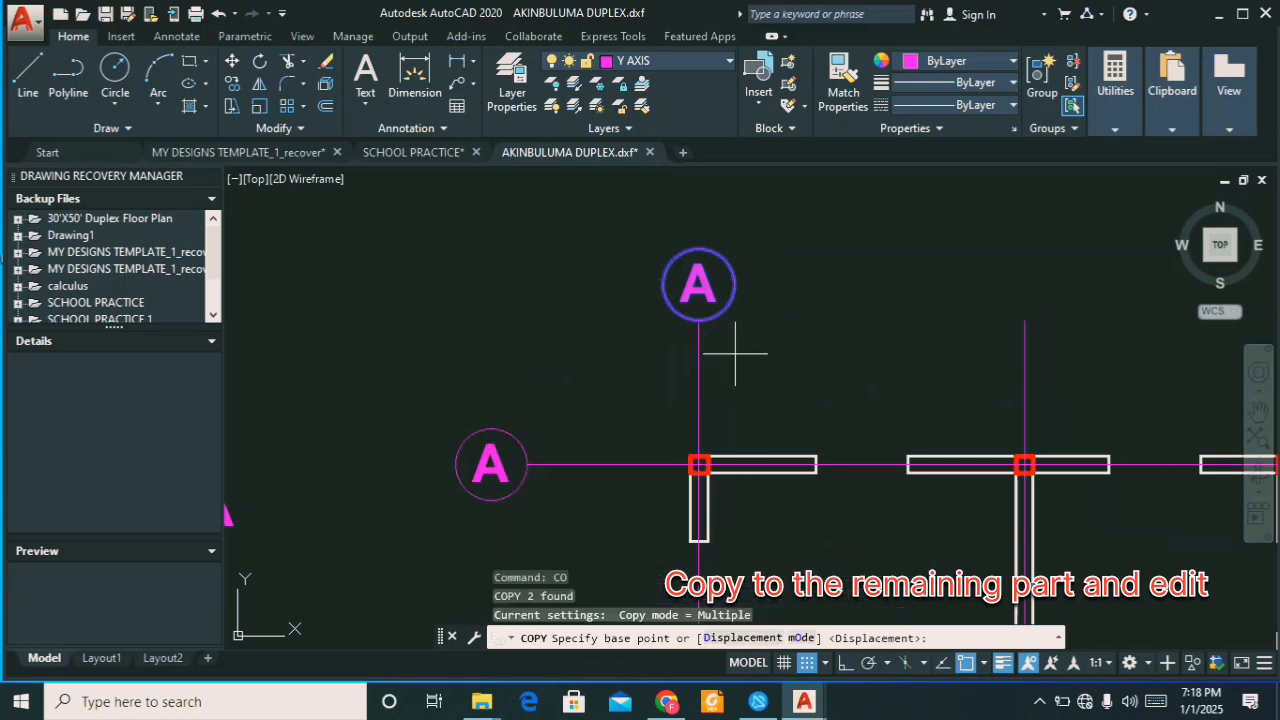
pyautogui.click(698, 320)
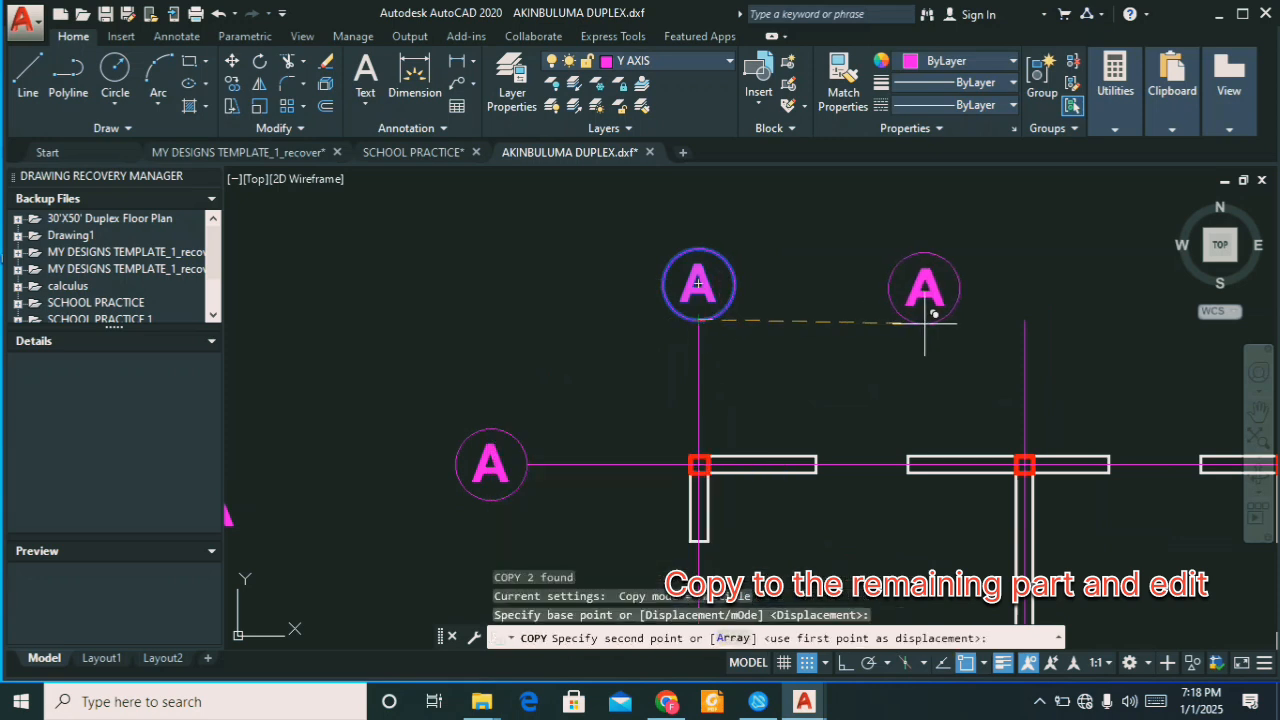
pyautogui.click(1024, 320)
pyautogui.scroll(-5, 1006, 306)
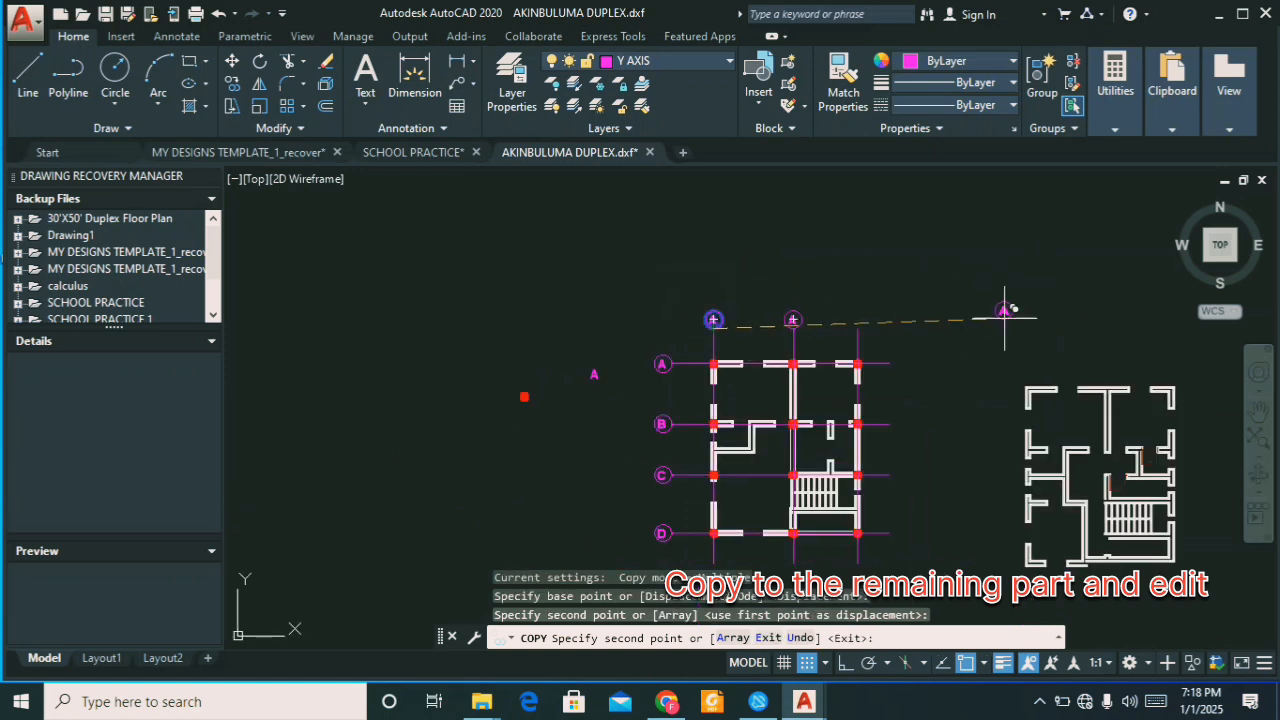
pyautogui.scroll(5, 862, 322)
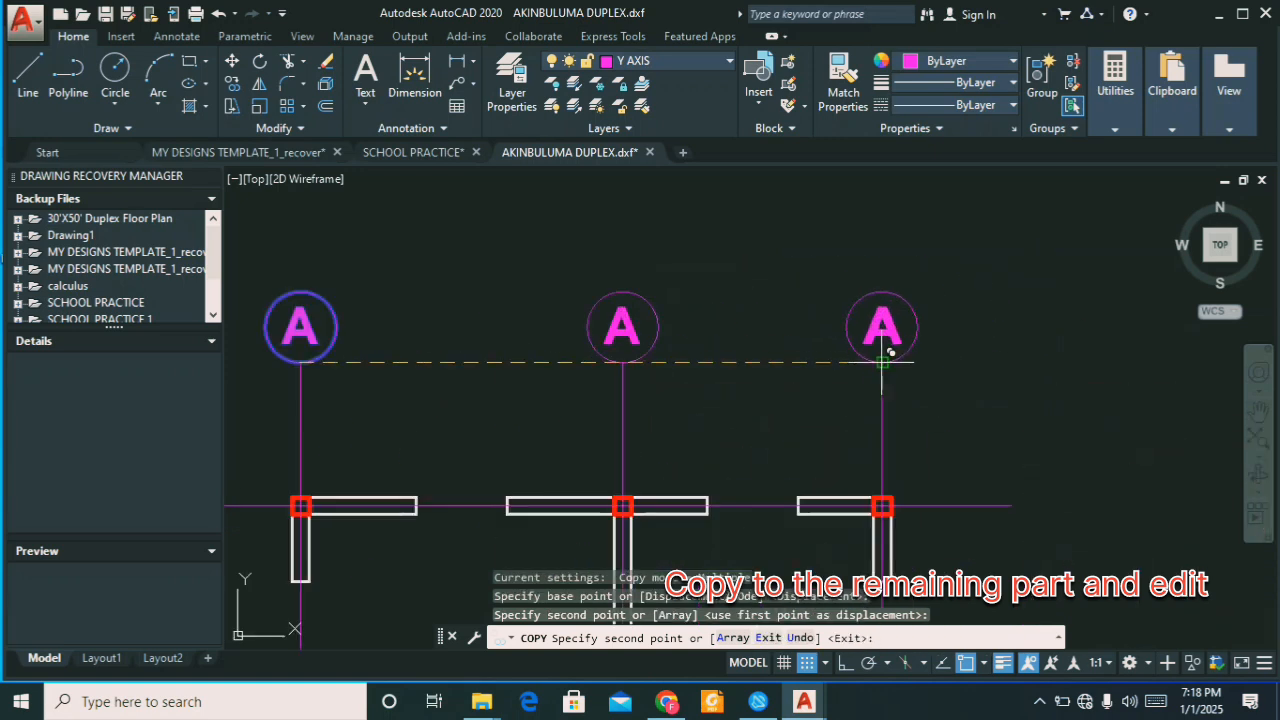
pyautogui.click(882, 352)
pyautogui.scroll(-5, 1020, 405)
pyautogui.press('Escape')
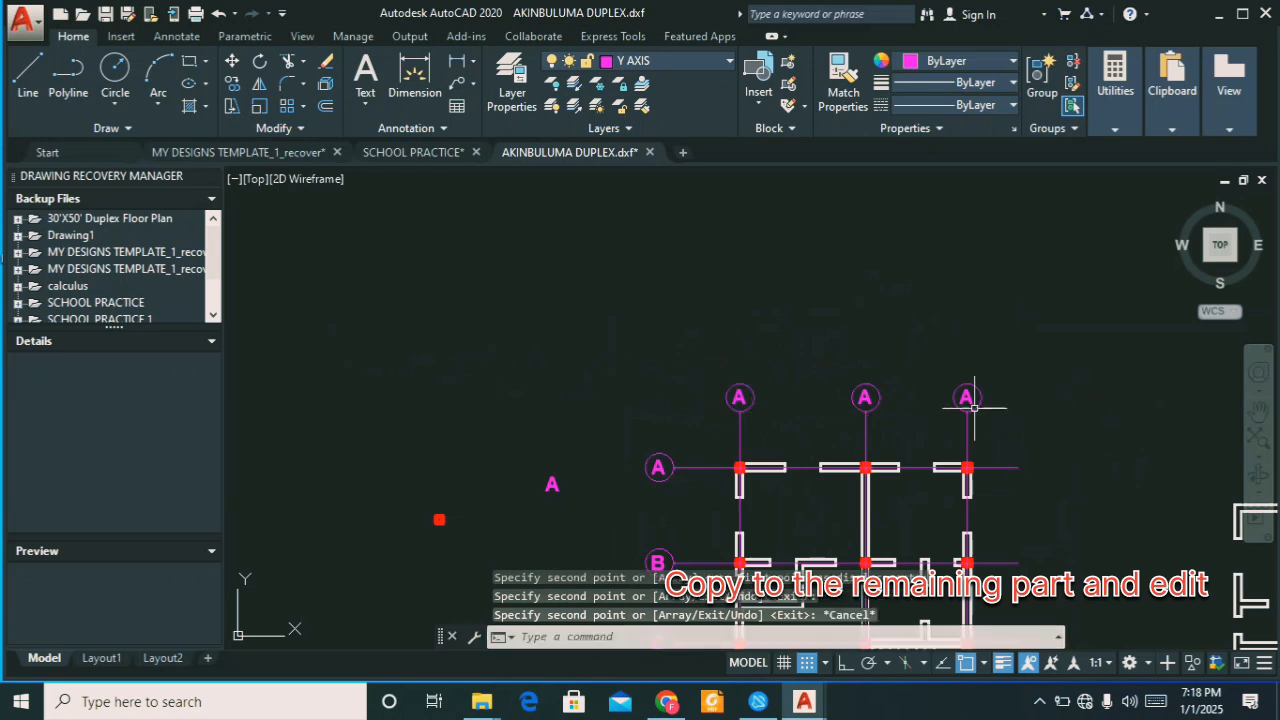
# Step: Change the letter in the bubble above the leftmost vertical axis to 1
pyautogui.scroll(8, 741, 400)
pyautogui.click(716, 434)
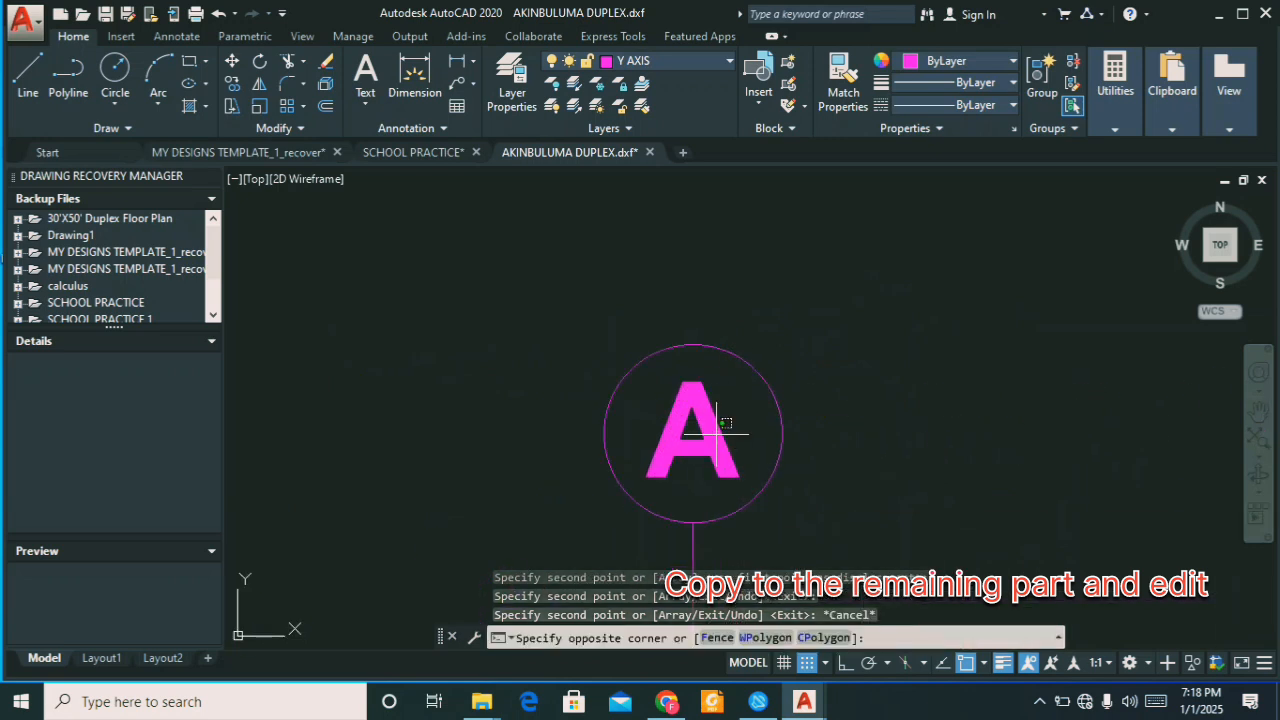
pyautogui.click(716, 434)
pyautogui.click(692, 448)
pyautogui.click(660, 460)
pyautogui.click(660, 460)
pyautogui.click(666, 457)
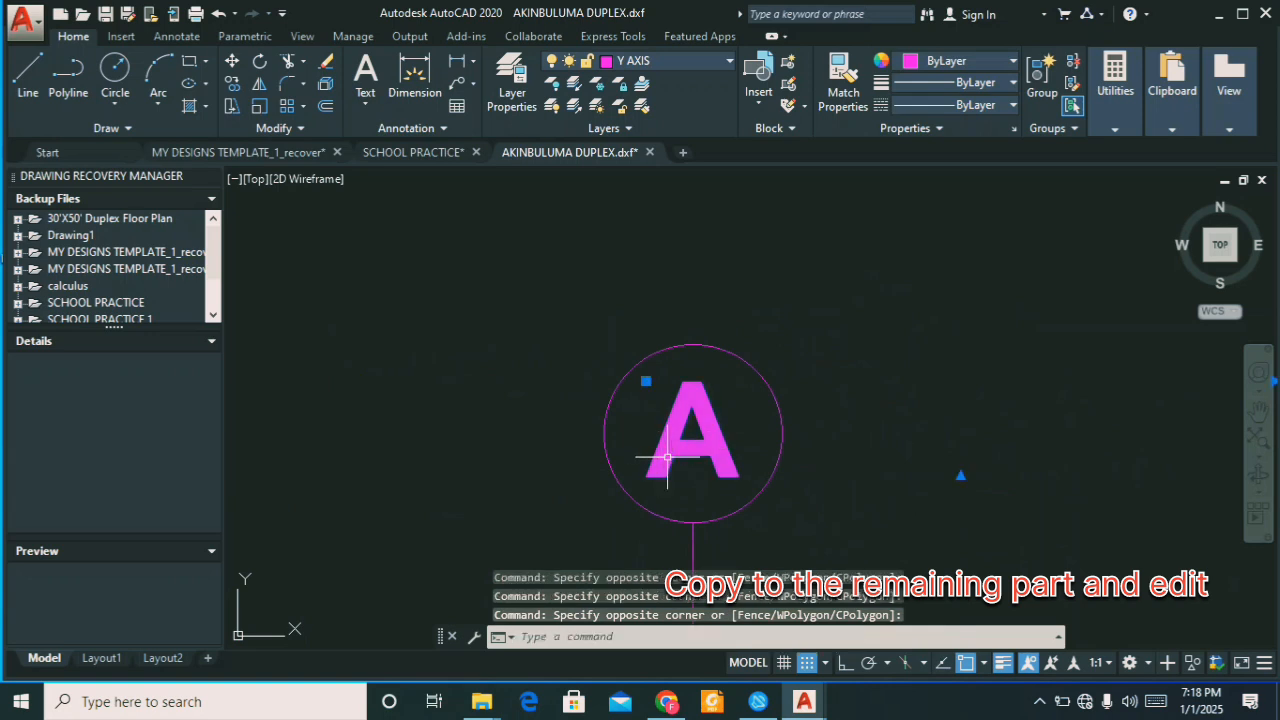
pyautogui.doubleClick(665, 476)
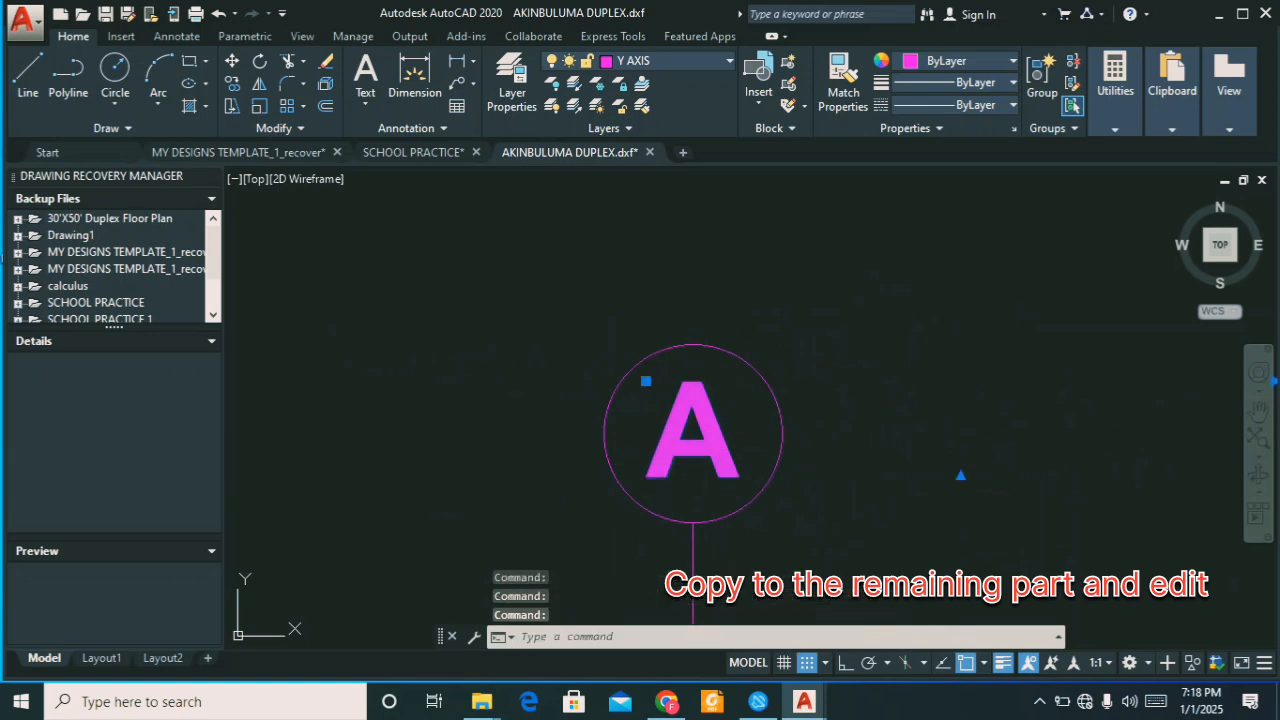
pyautogui.hotkey('ctrl', 'a')
pyautogui.write('1')
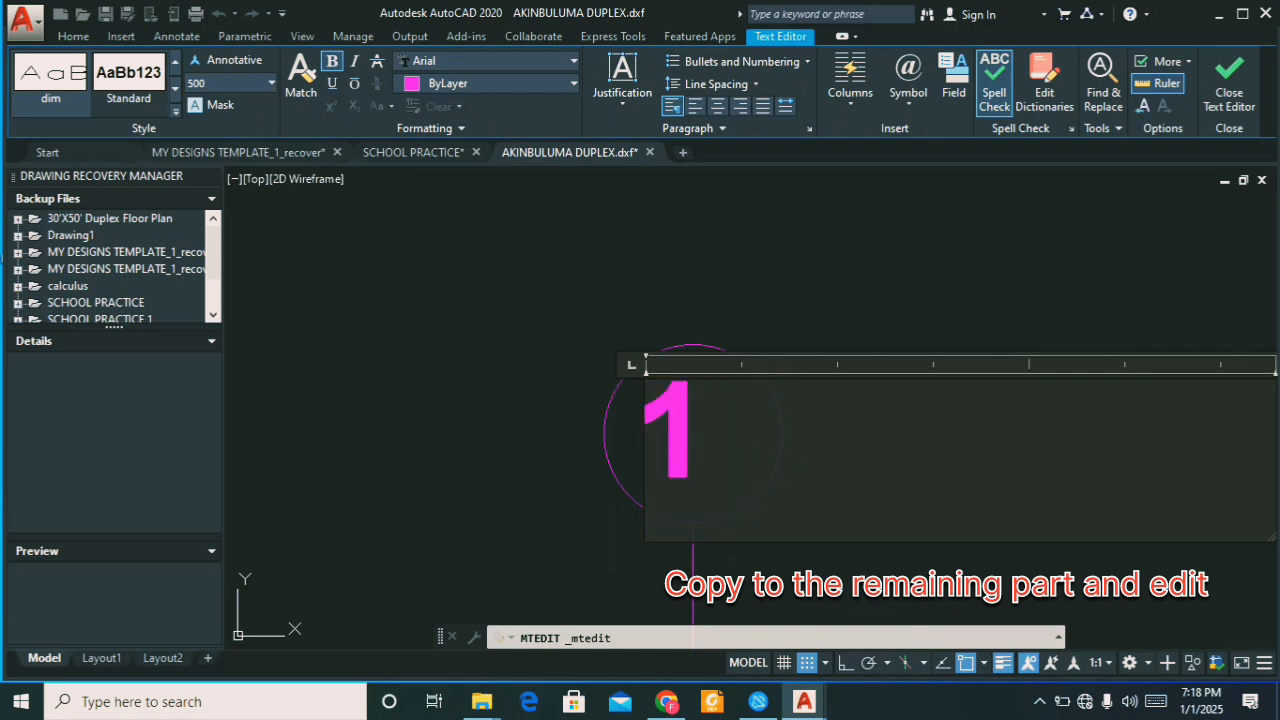
pyautogui.click(846, 309)
# Step: Change the letter in the bubble above the middle vertical axis to 2
pyautogui.scroll(-1, 629, 263)
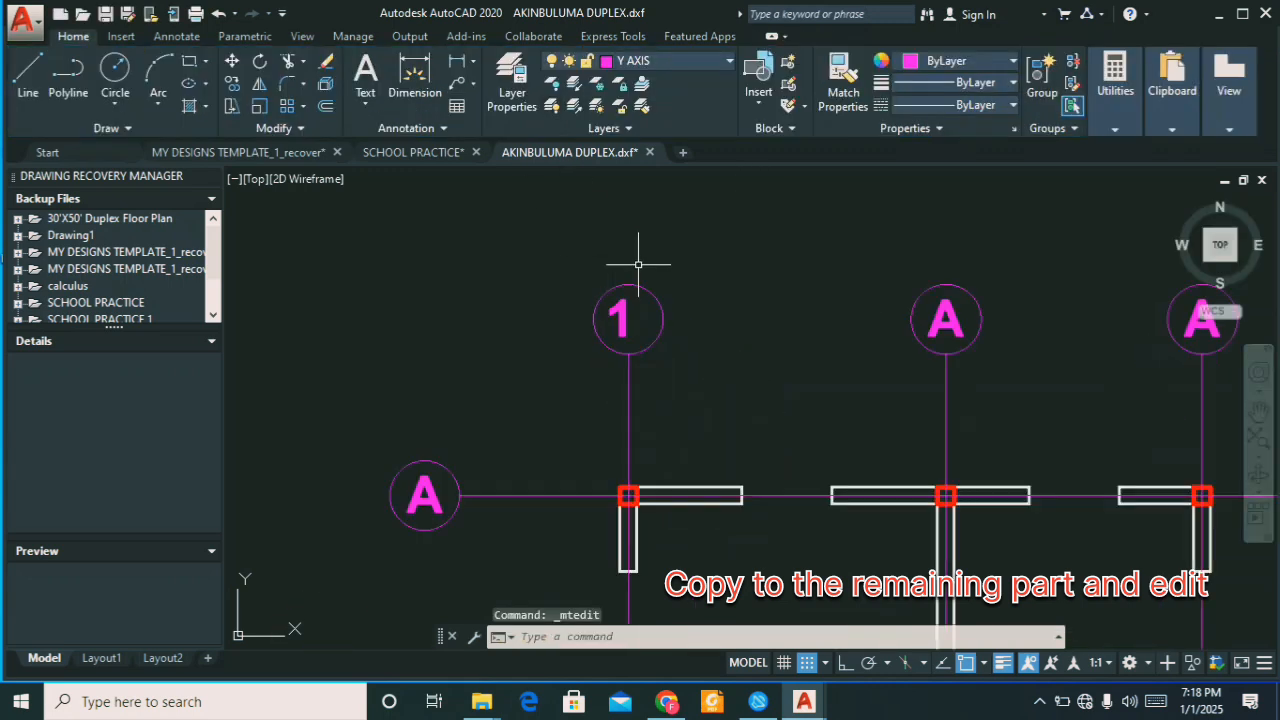
pyautogui.doubleClick(930, 320)
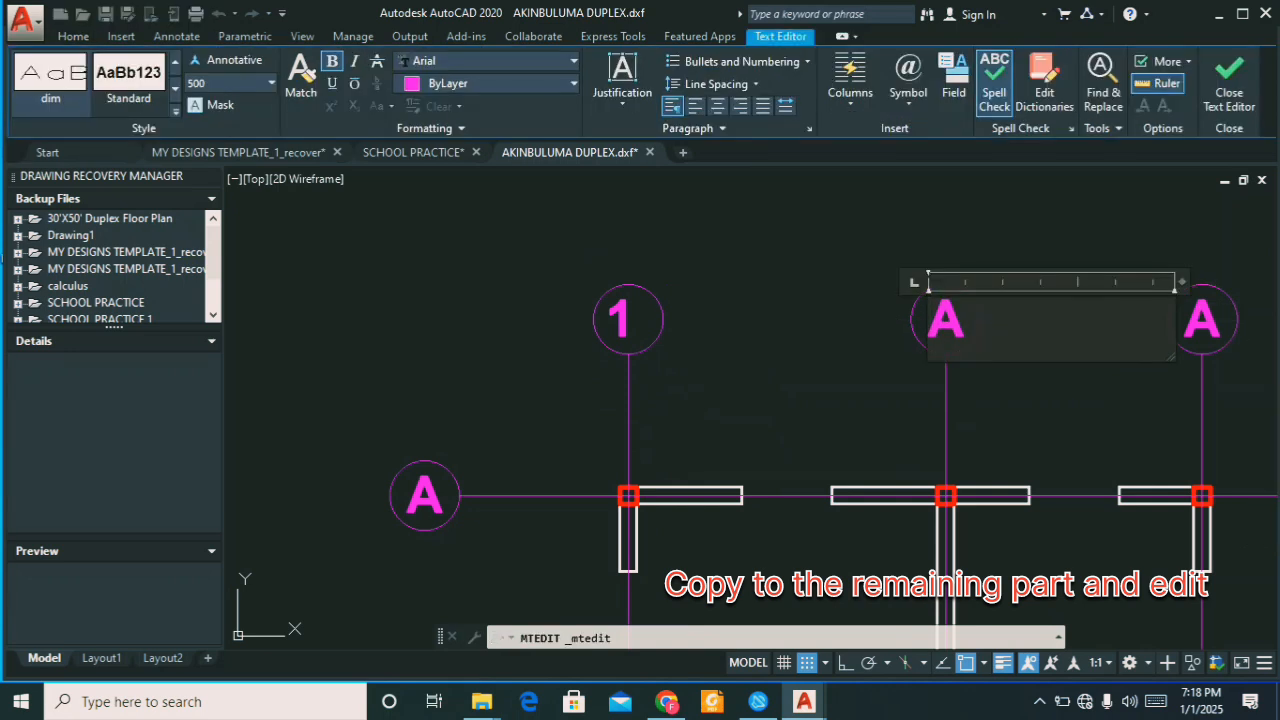
pyautogui.hotkey('ctrl', 'a')
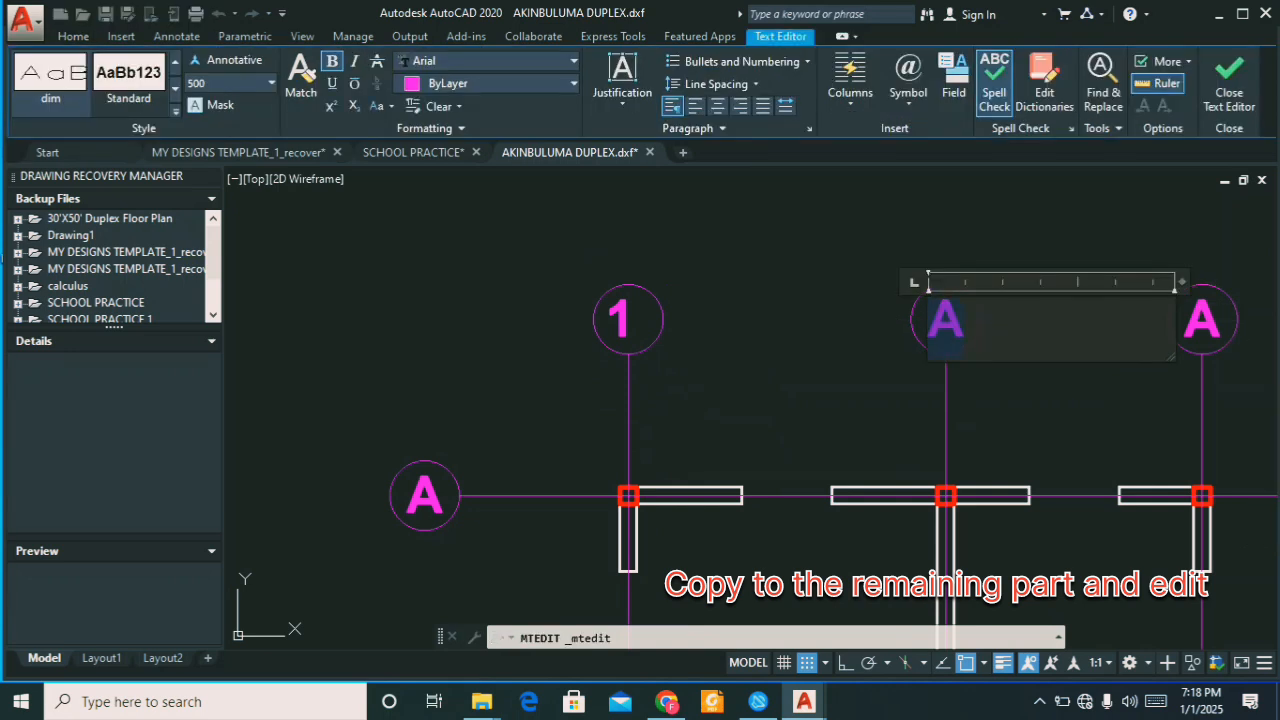
pyautogui.write('2')
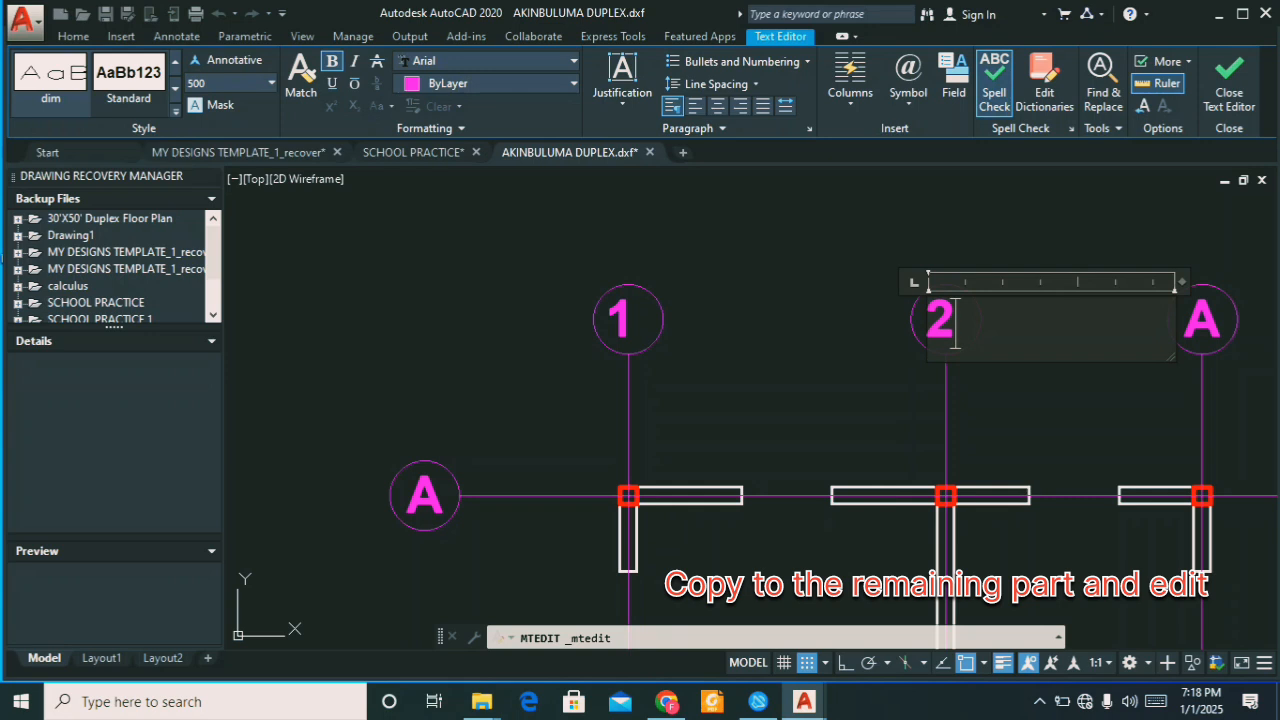
pyautogui.click(1203, 347)
# Step: Change the letter in the bubble above the rightmost vertical axis to 3
pyautogui.click(1214, 334)
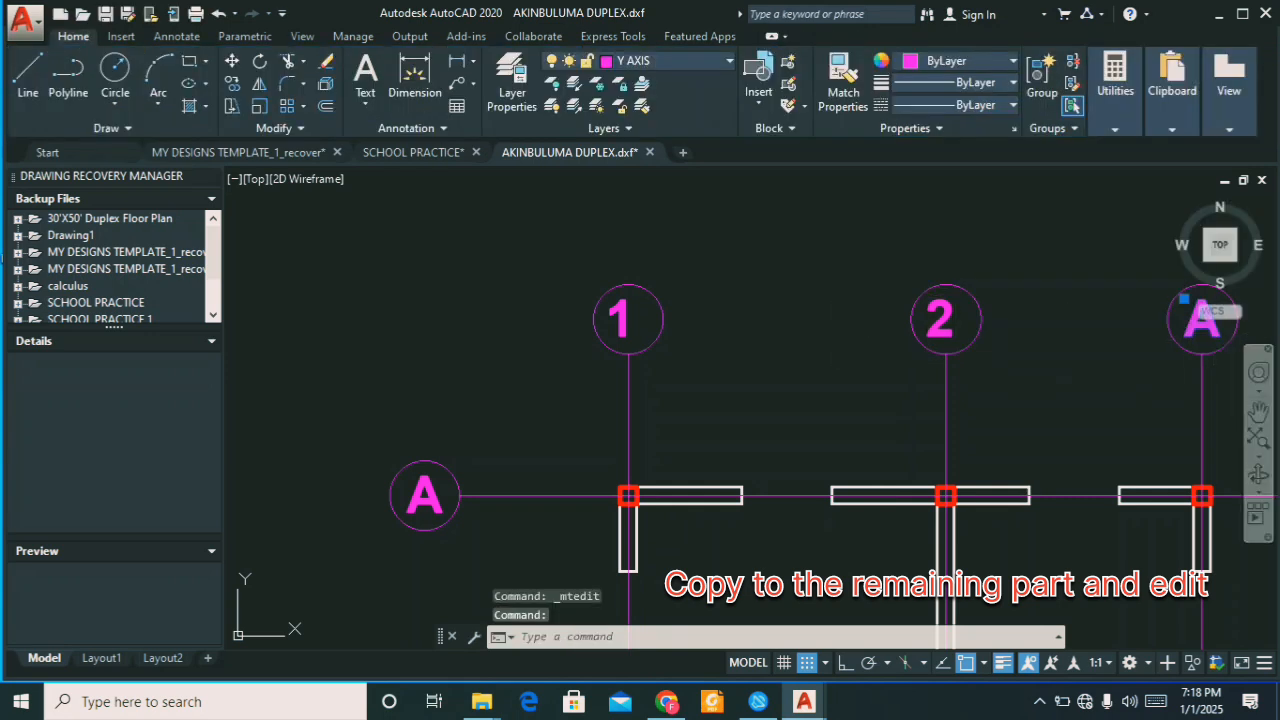
pyautogui.doubleClick(1203, 320)
pyautogui.hotkey('ctrl', 'a')
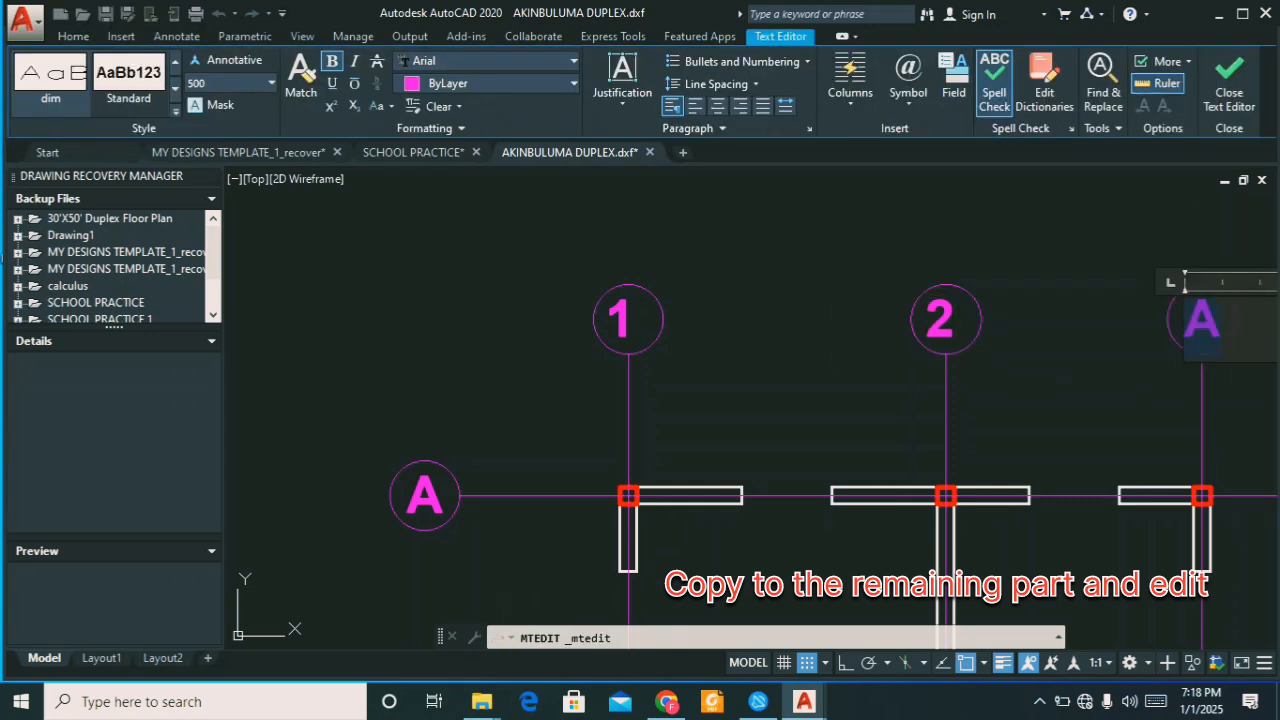
pyautogui.write('3')
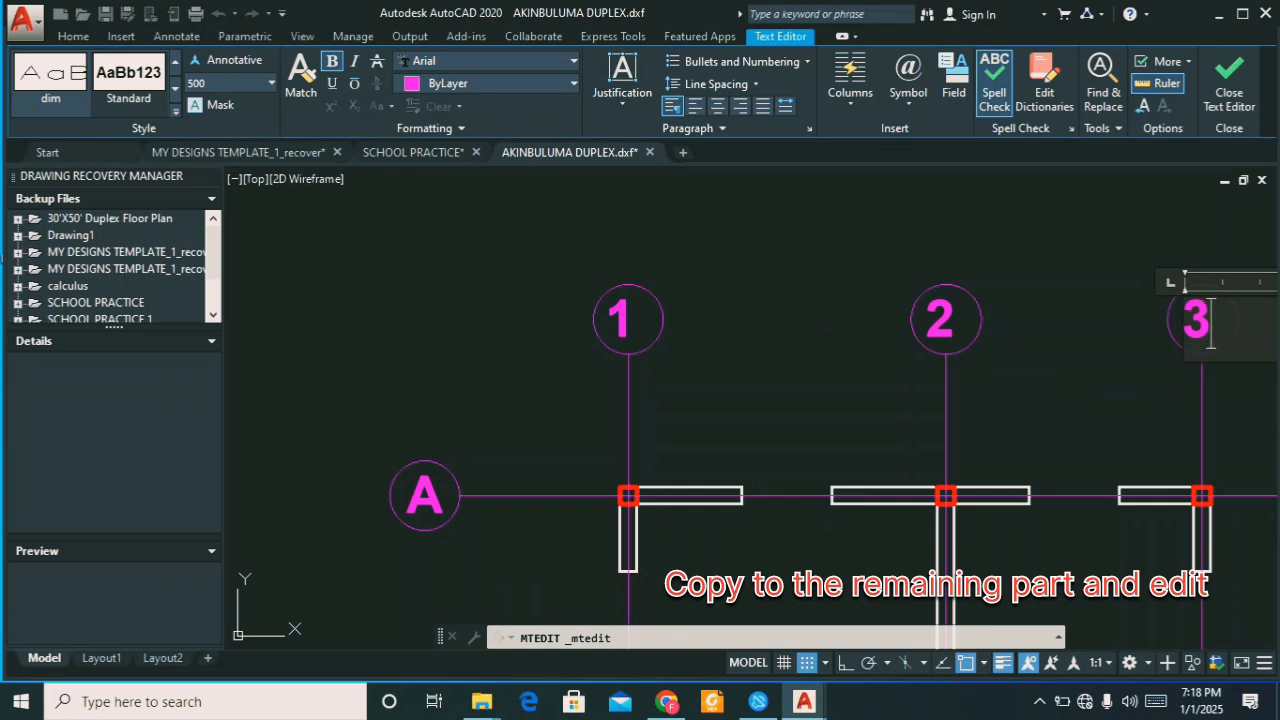
pyautogui.click(977, 354)
# Step: Copy the A to D bubbles together, from the D circle's left point onto the right end of the lowest horizontal axis line
pyautogui.scroll(-8, 720, 345)
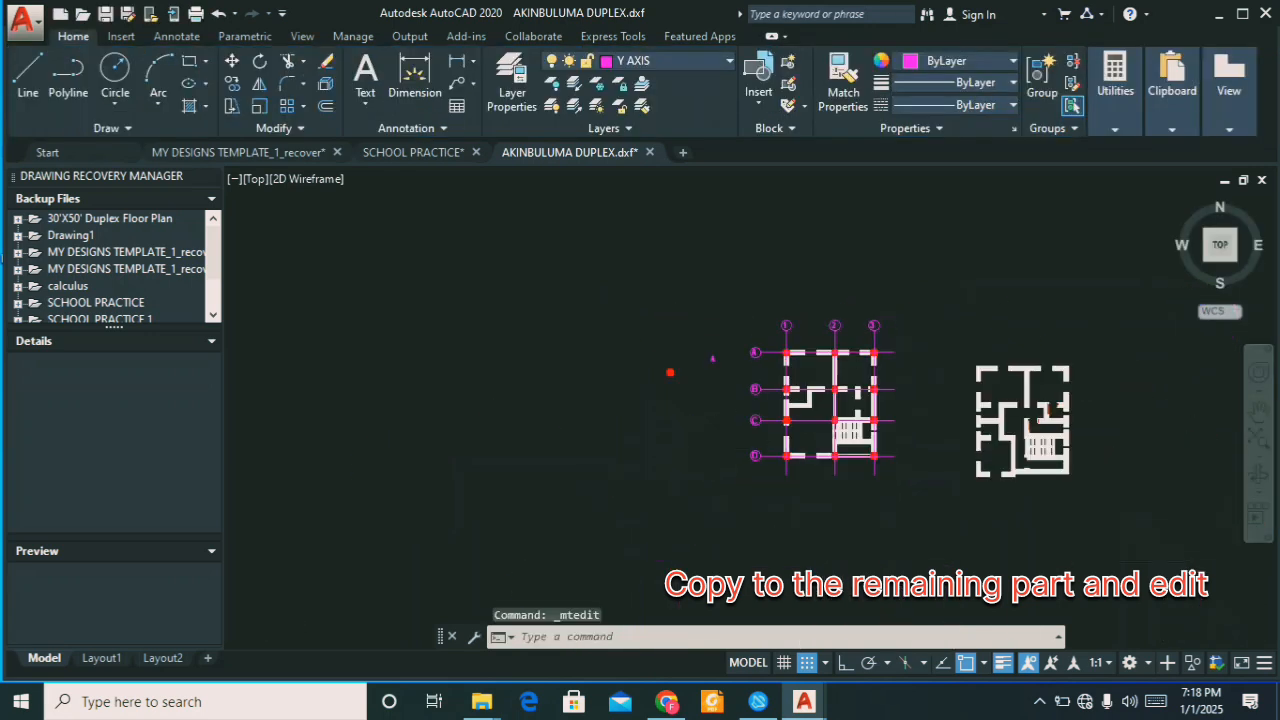
pyautogui.scroll(2, 722, 448)
pyautogui.click(757, 271)
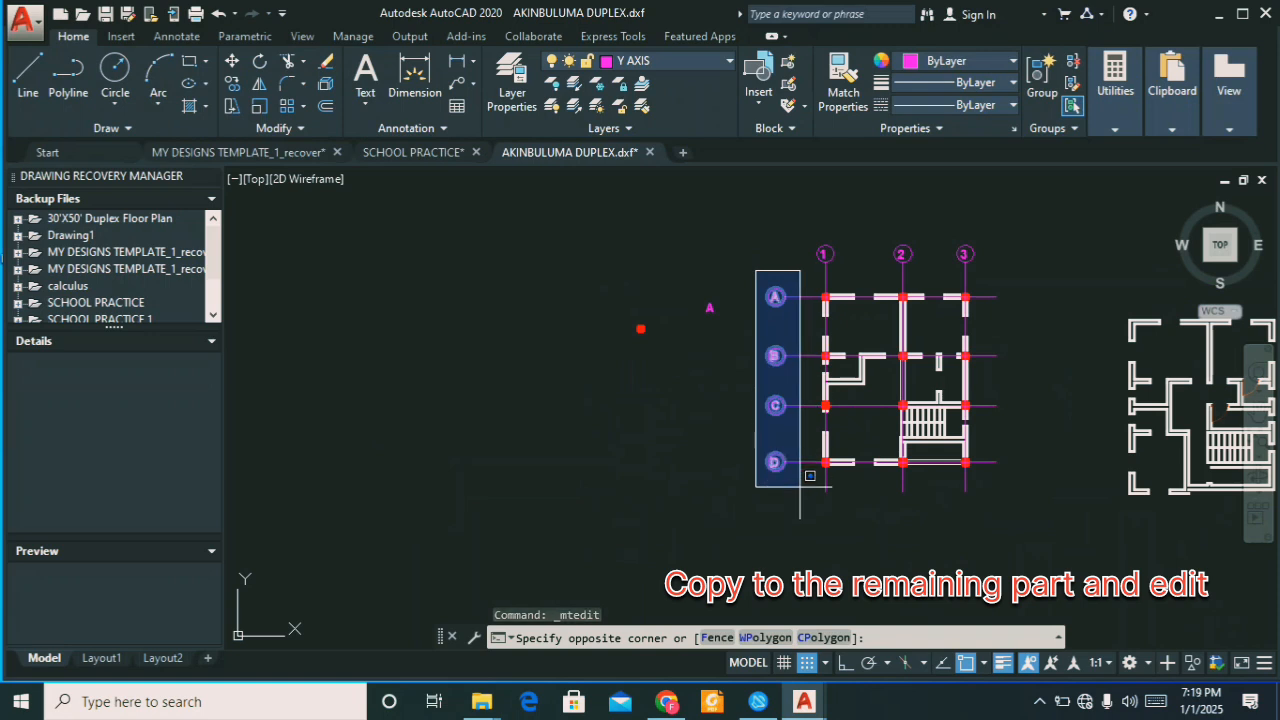
pyautogui.click(810, 475)
pyautogui.scroll(5, 795, 465)
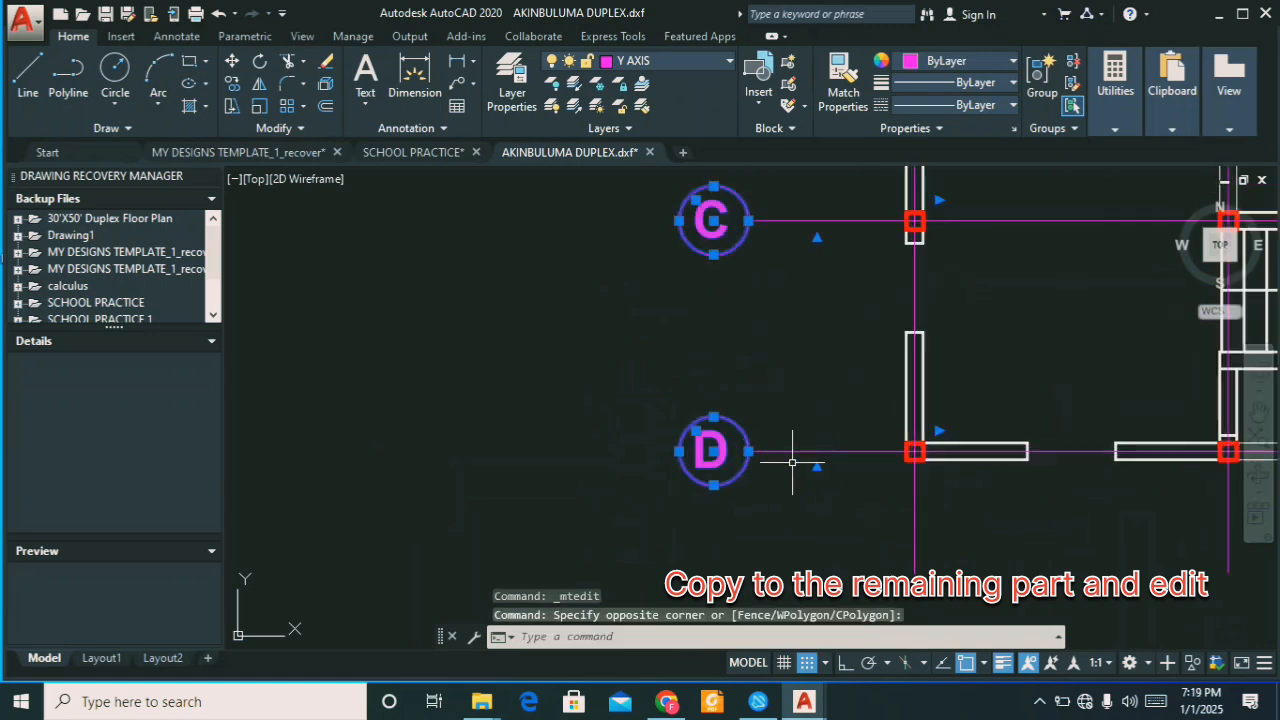
pyautogui.write('CO')
pyautogui.press('Return')
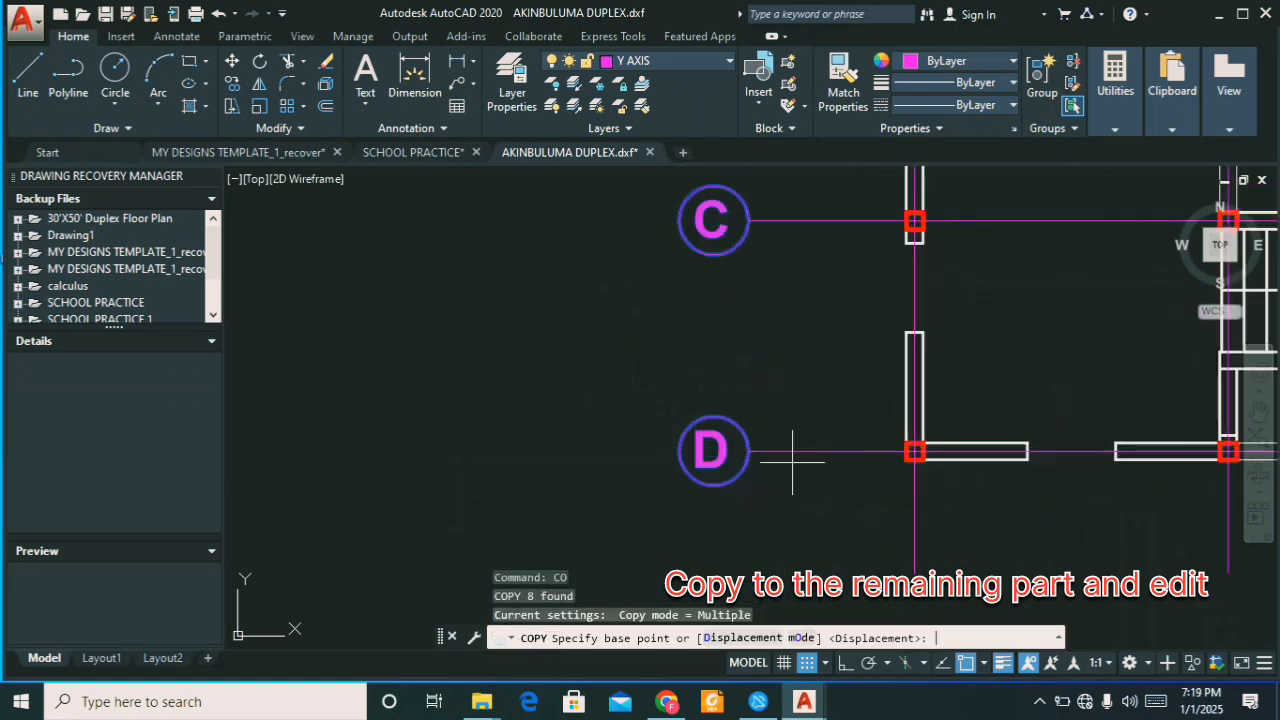
pyautogui.click(680, 452)
pyautogui.scroll(-7, 686, 449)
pyautogui.scroll(7, 795, 440)
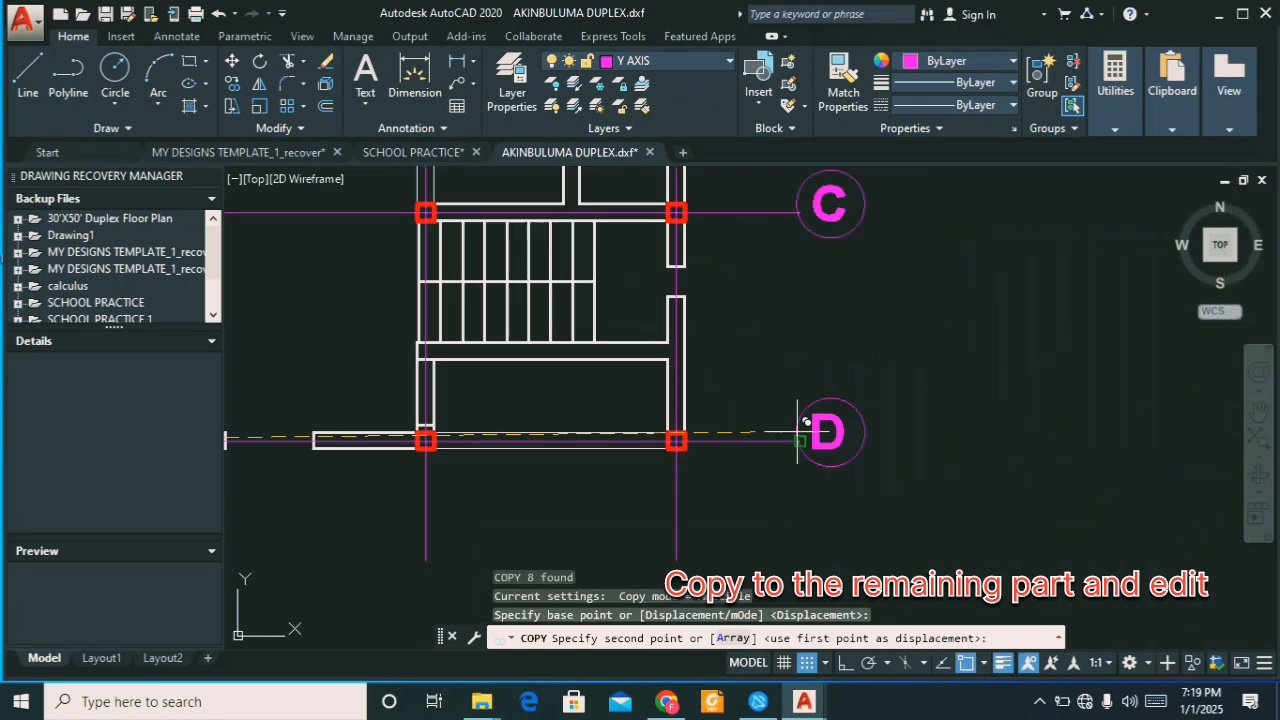
pyautogui.scroll(3, 805, 421)
pyautogui.click(800, 458)
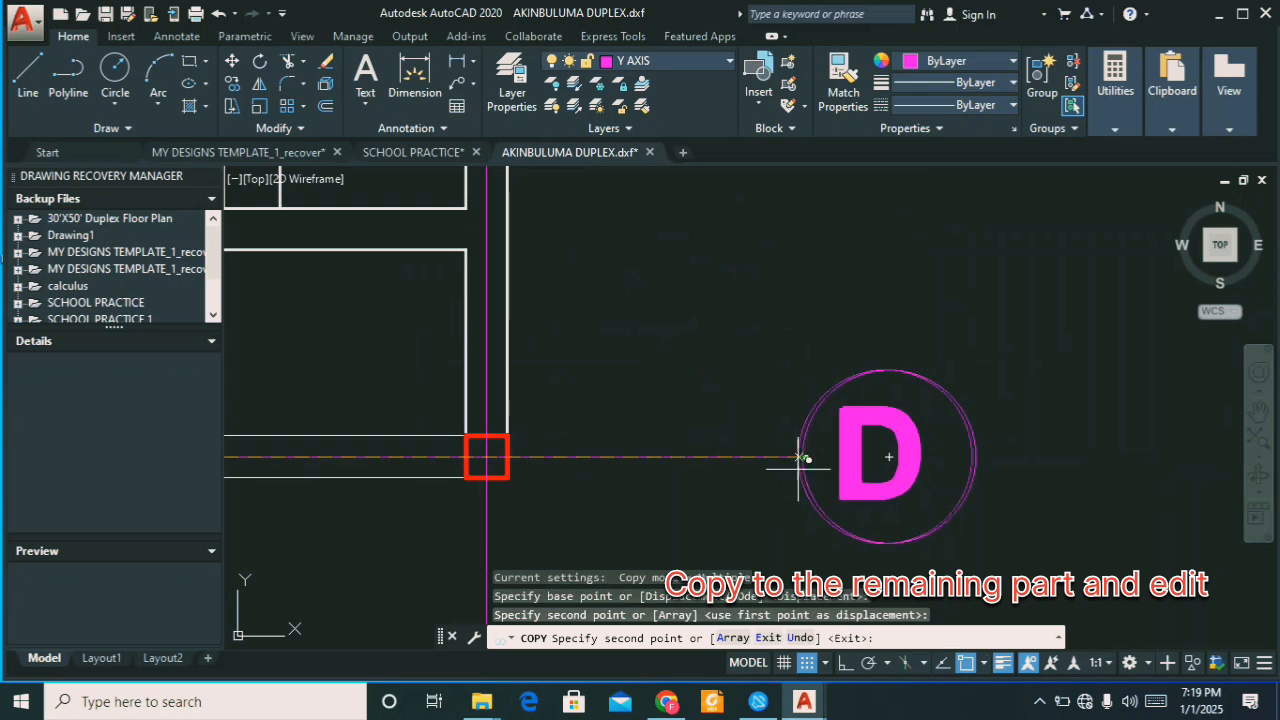
pyautogui.scroll(-4, 800, 465)
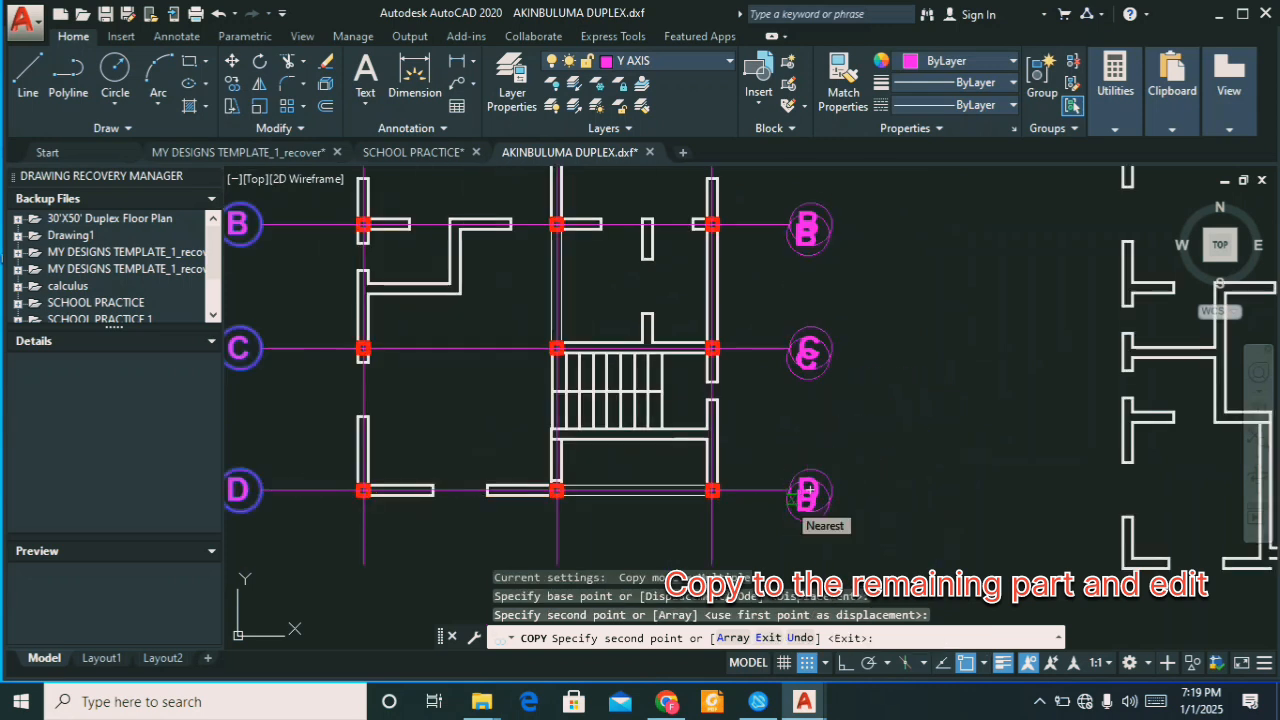
pyautogui.press('Escape')
pyautogui.scroll(-4, 877, 486)
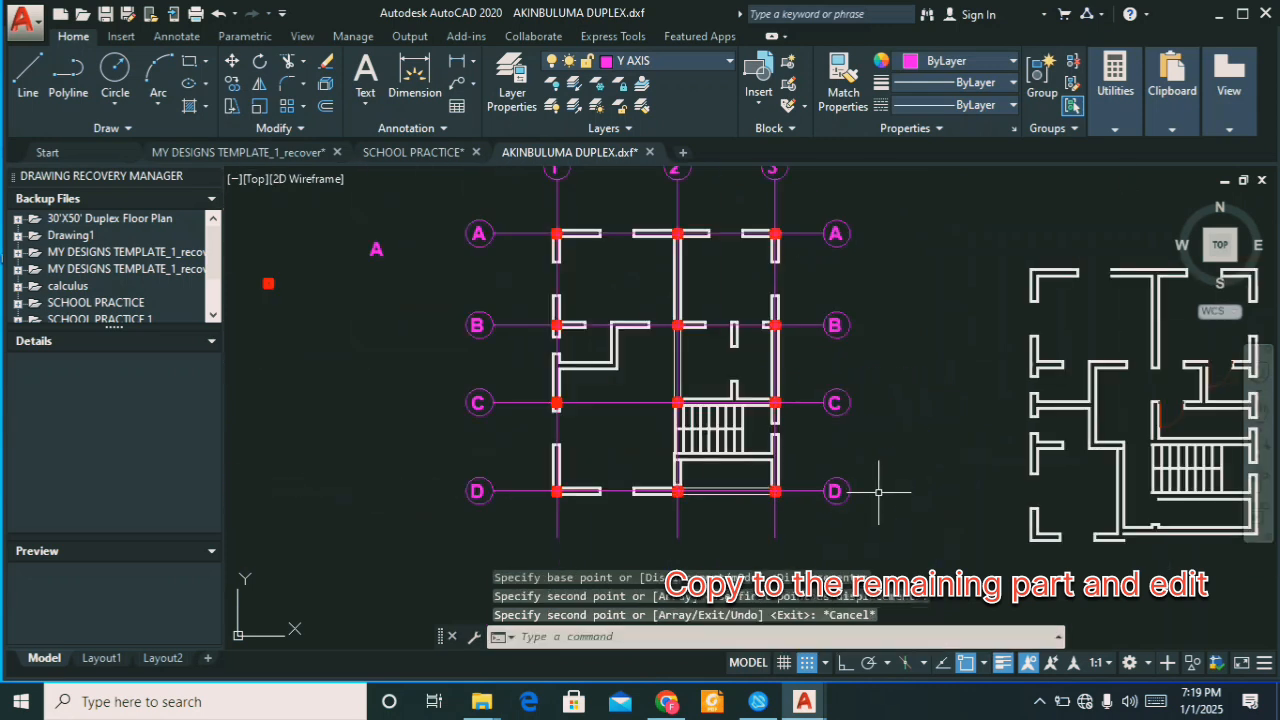
# Step: Copy the 1, 2 and 3 bubbles together, from the 3 circle's top point onto the lower end of the rightmost vertical axis line
pyautogui.scroll(2, 783, 331)
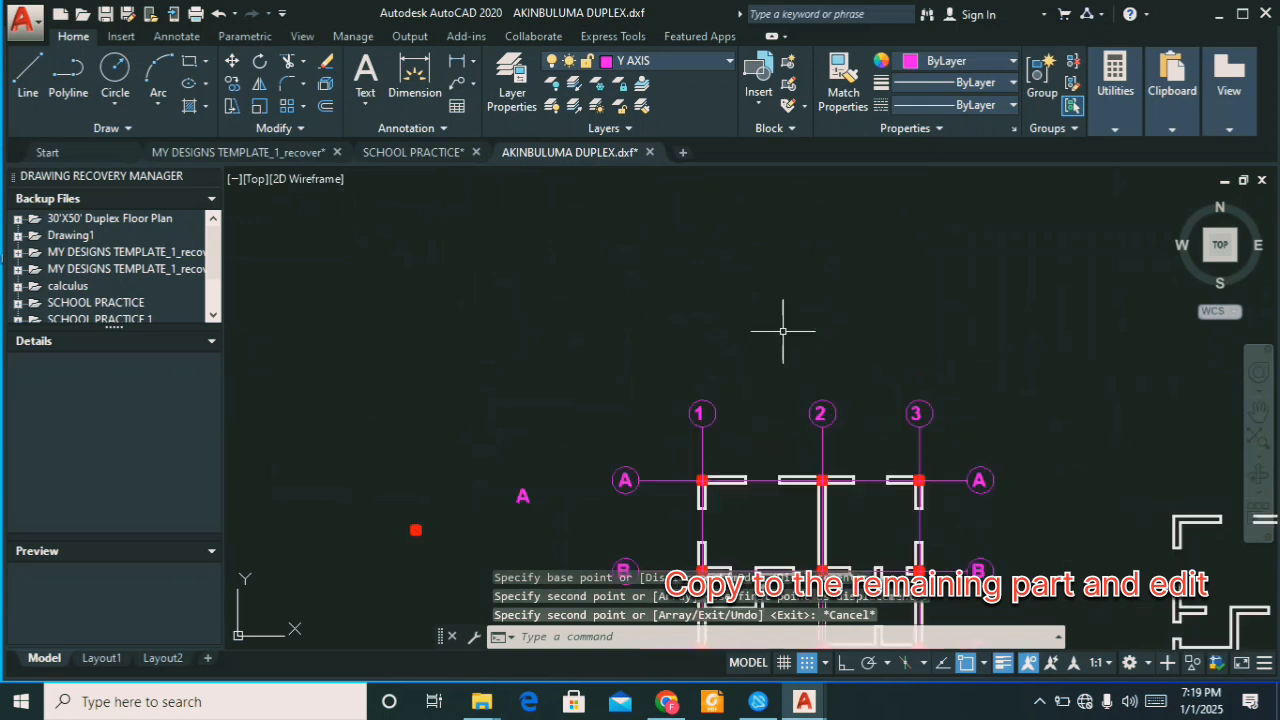
pyautogui.click(670, 359)
pyautogui.click(968, 440)
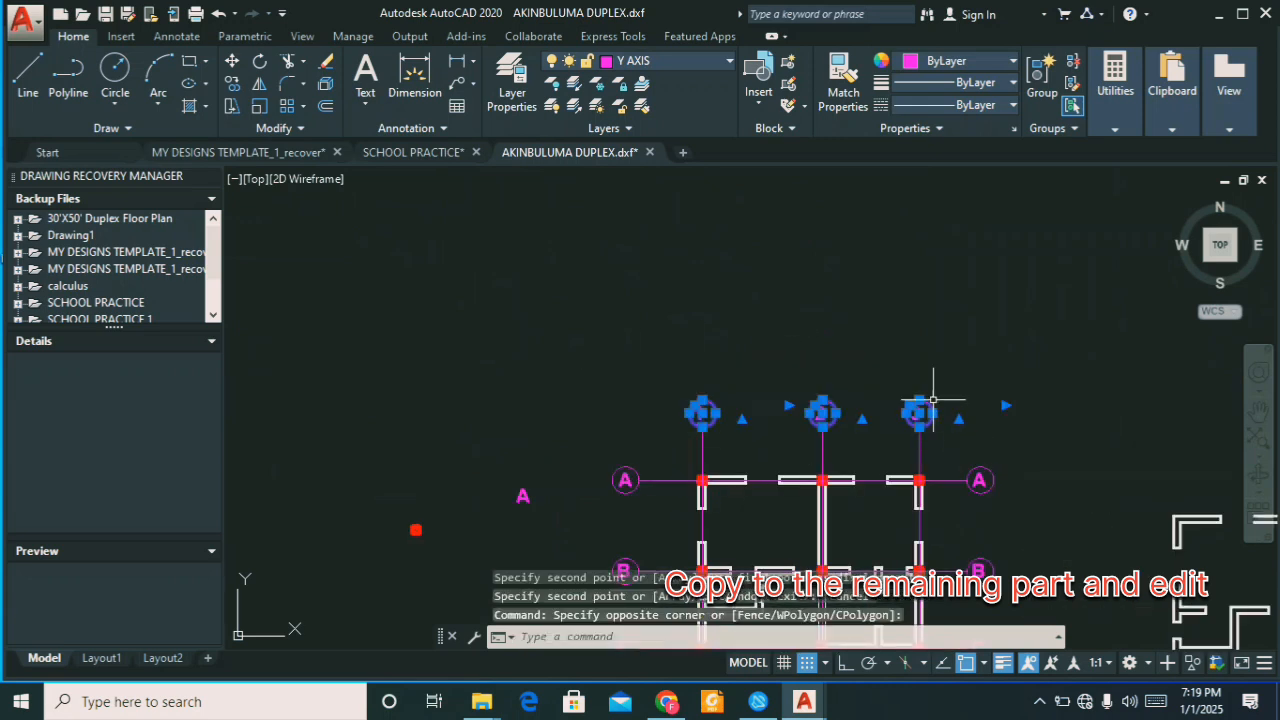
pyautogui.write('co')
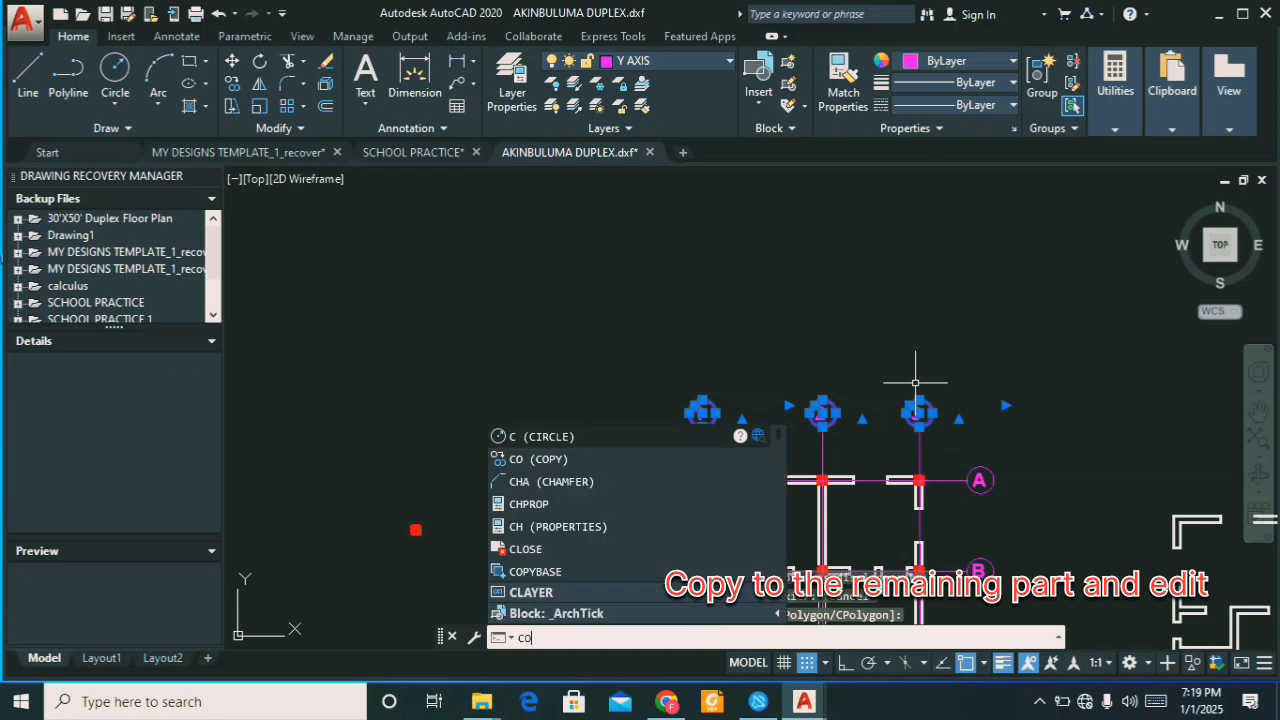
pyautogui.press('Return')
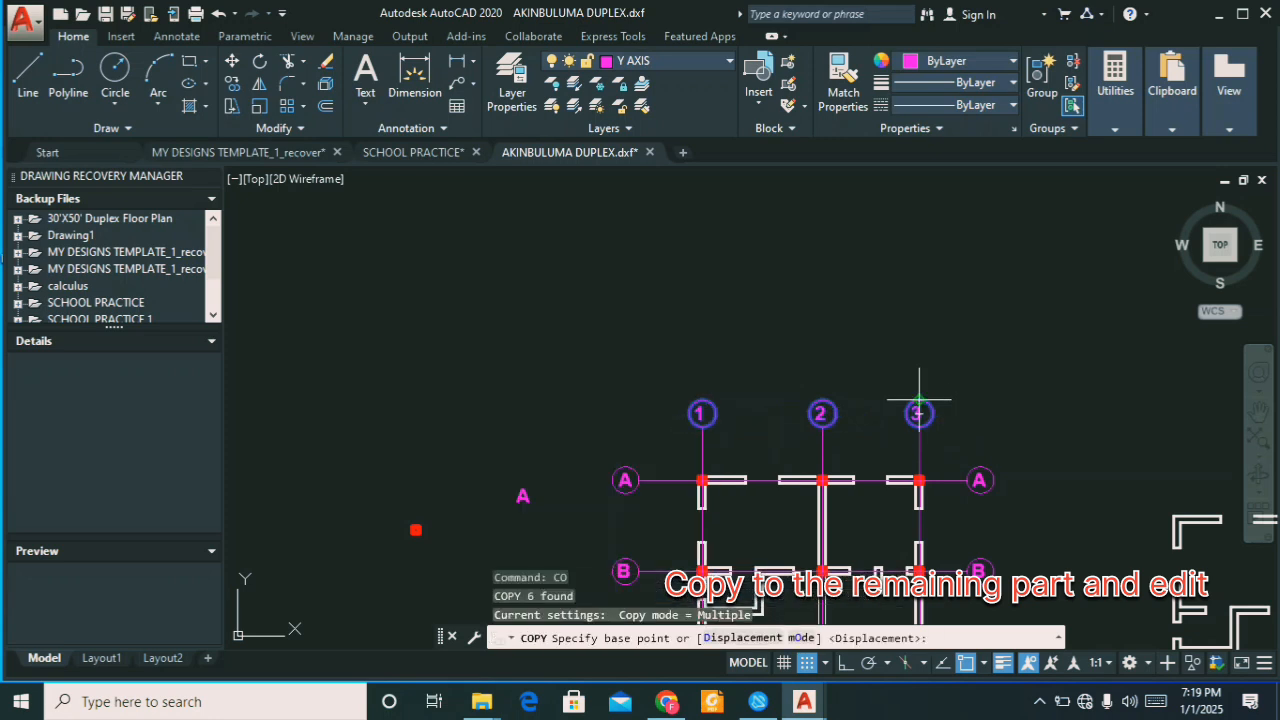
pyautogui.scroll(4, 920, 397)
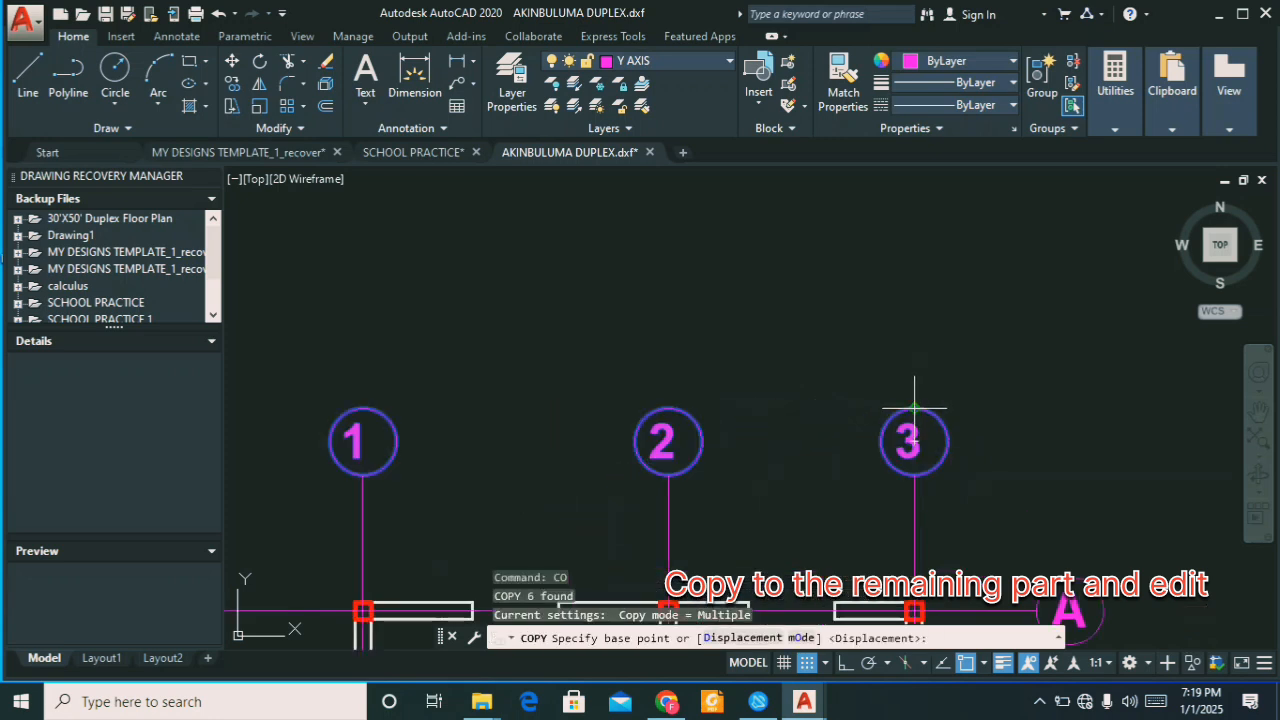
pyautogui.click(914, 395)
pyautogui.scroll(-5, 910, 360)
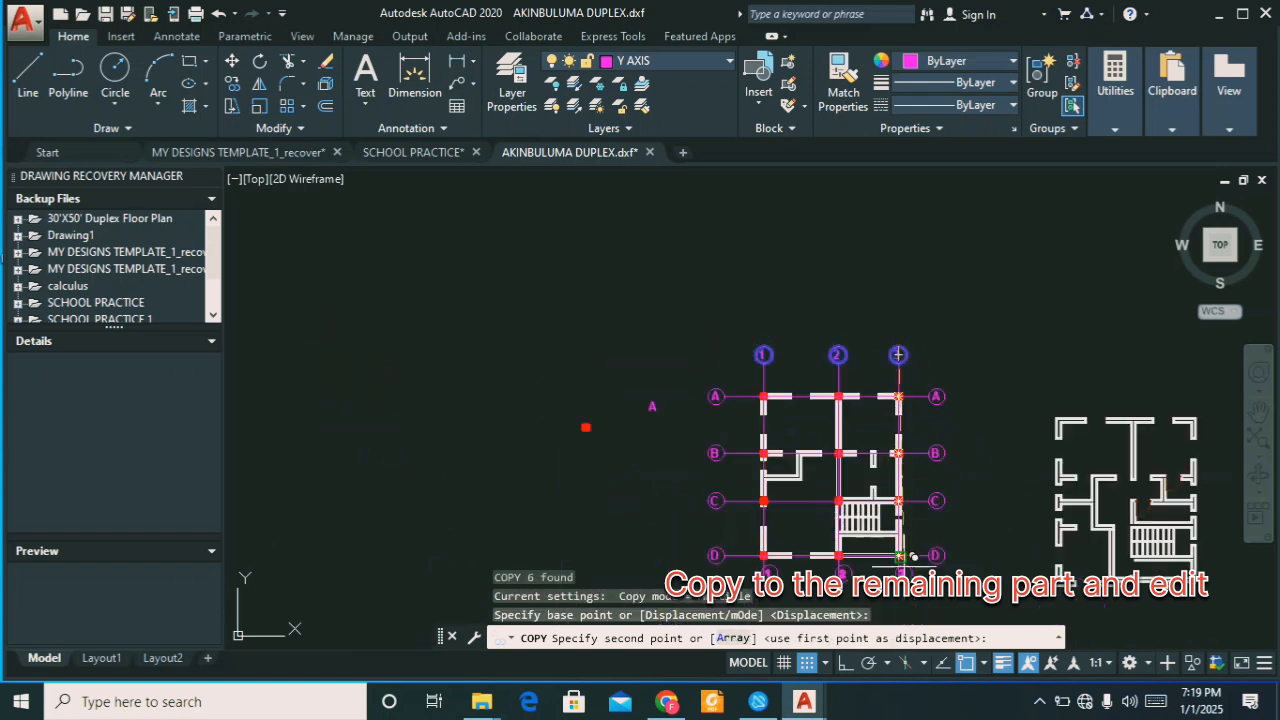
pyautogui.scroll(6, 905, 555)
pyautogui.click(877, 568)
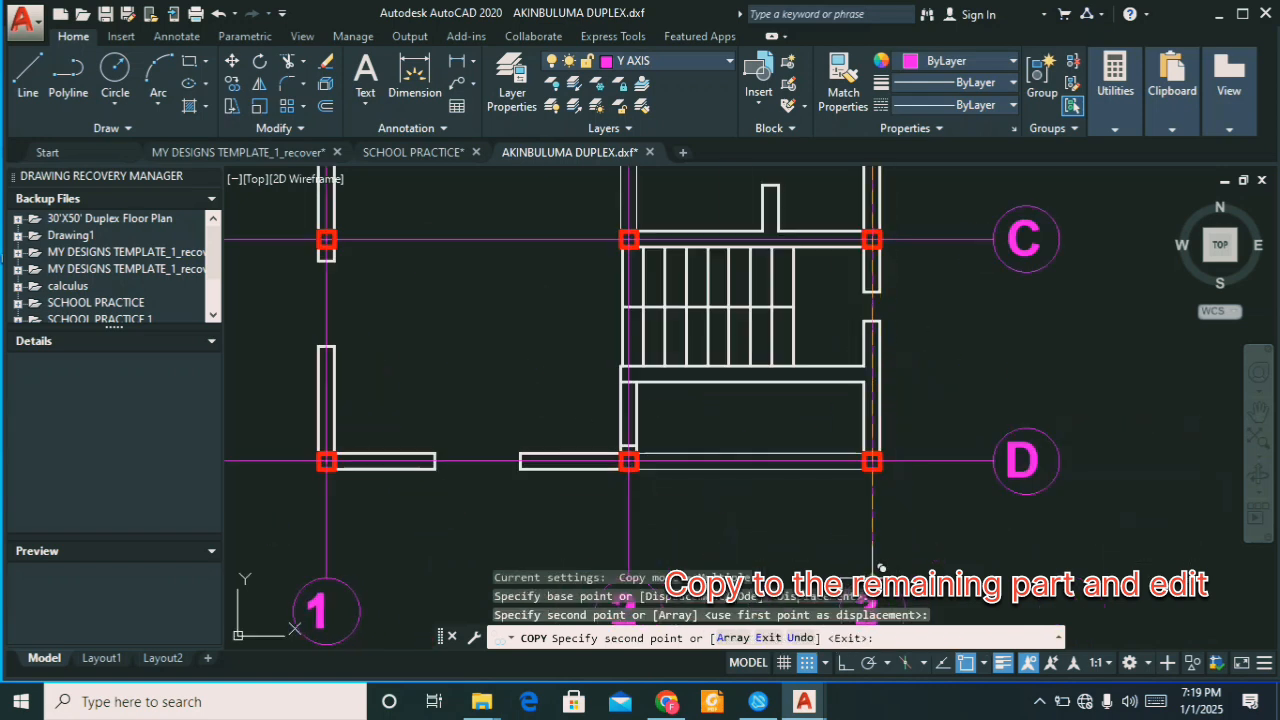
pyautogui.scroll(-6, 880, 568)
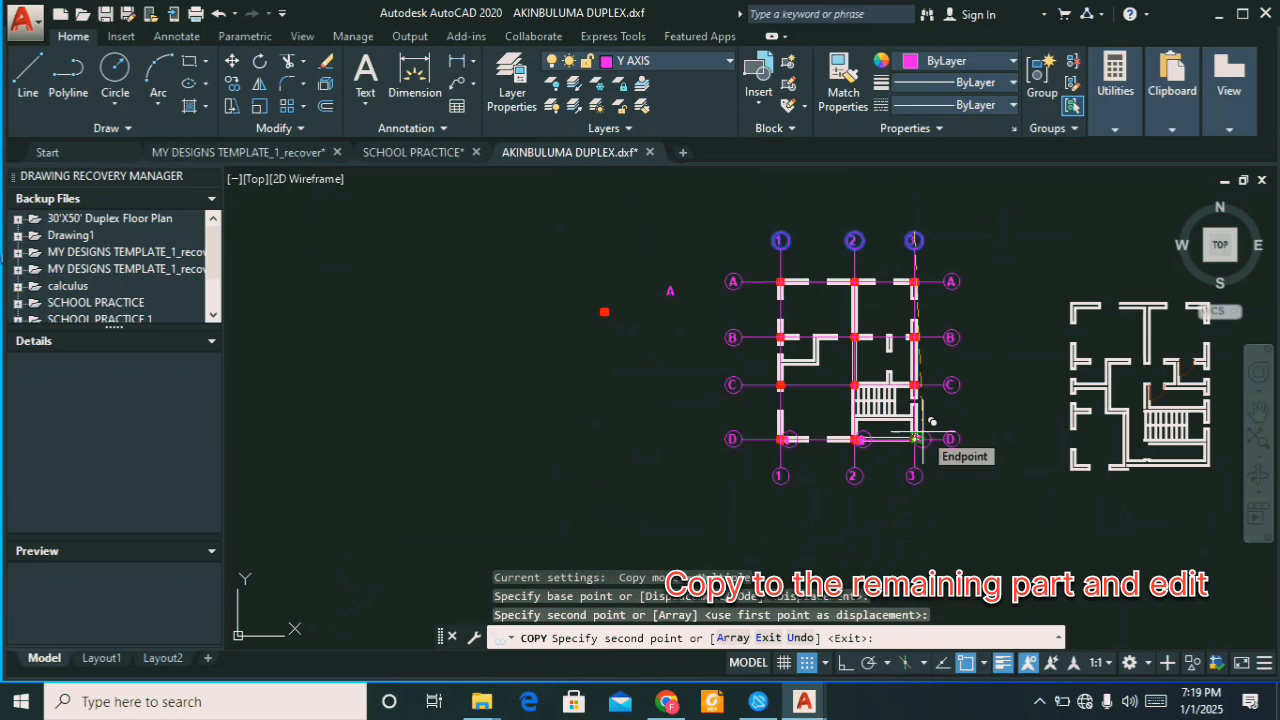
# Step: End the copying of the 1, 2 and 3 bubbles to the lower ends of the vertical axis lines
pyautogui.press('Escape')
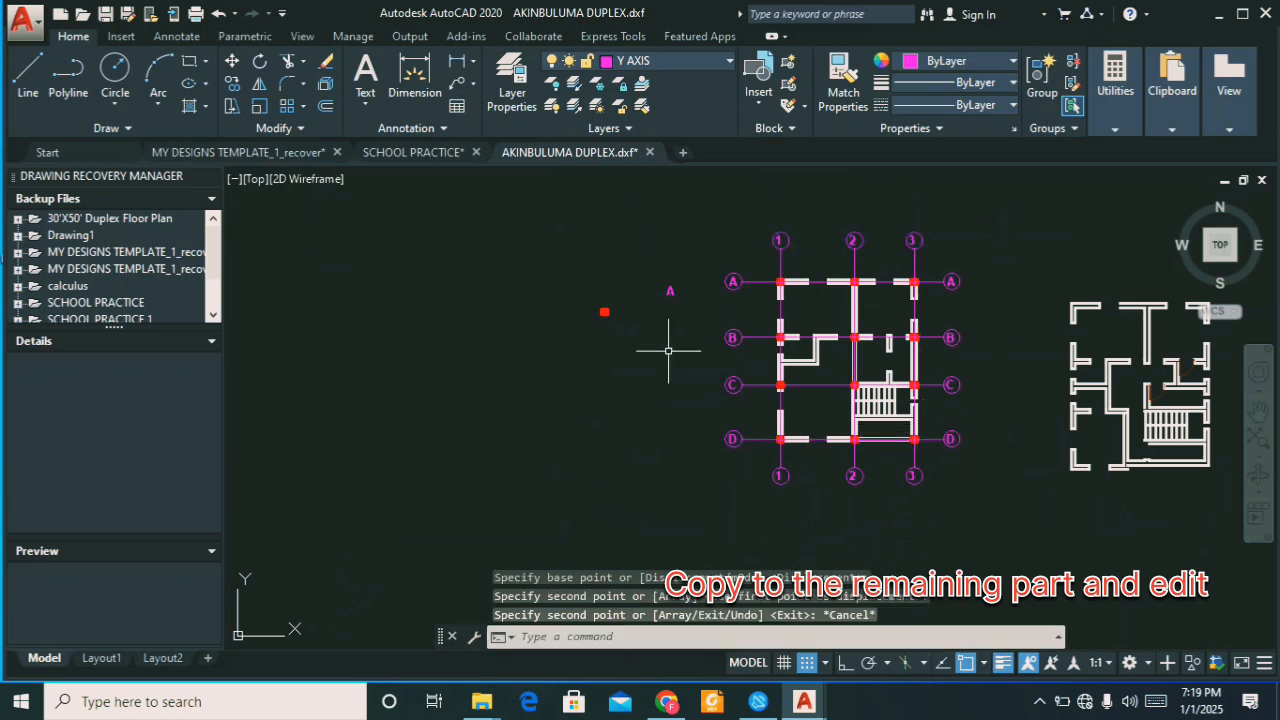
pyautogui.click(517, 202)
pyautogui.click(716, 366)
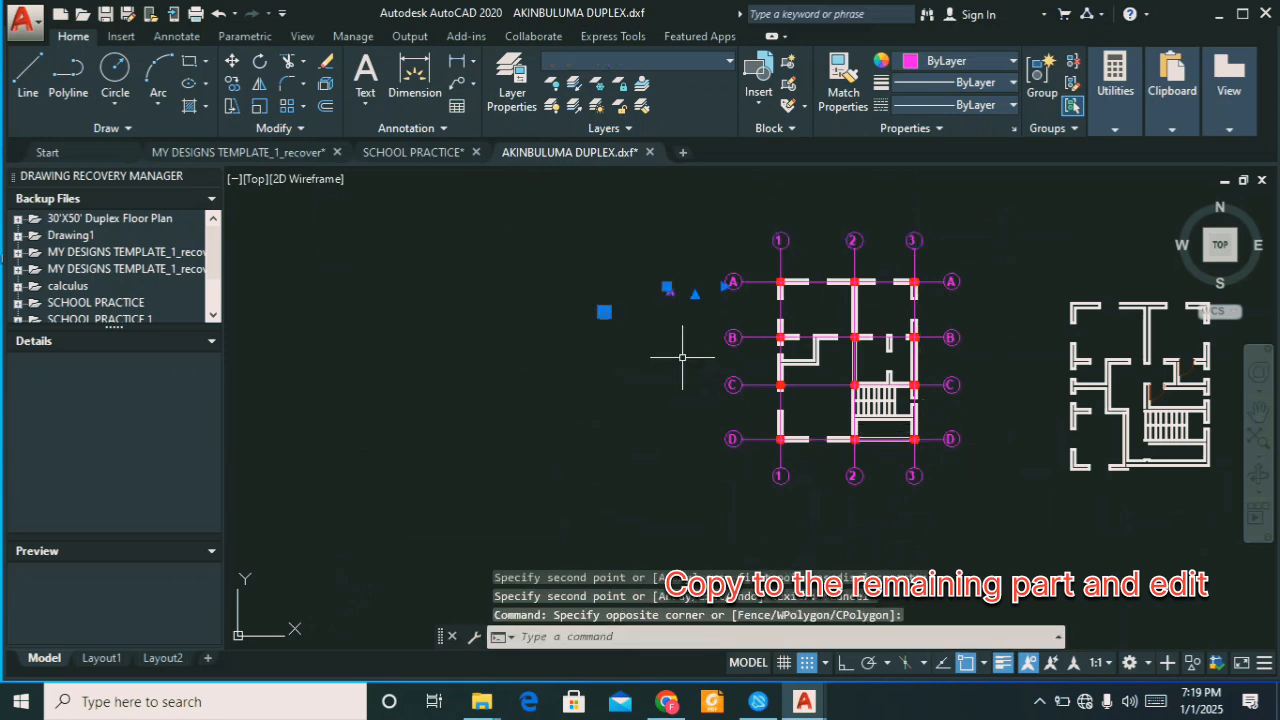
pyautogui.press('Delete')
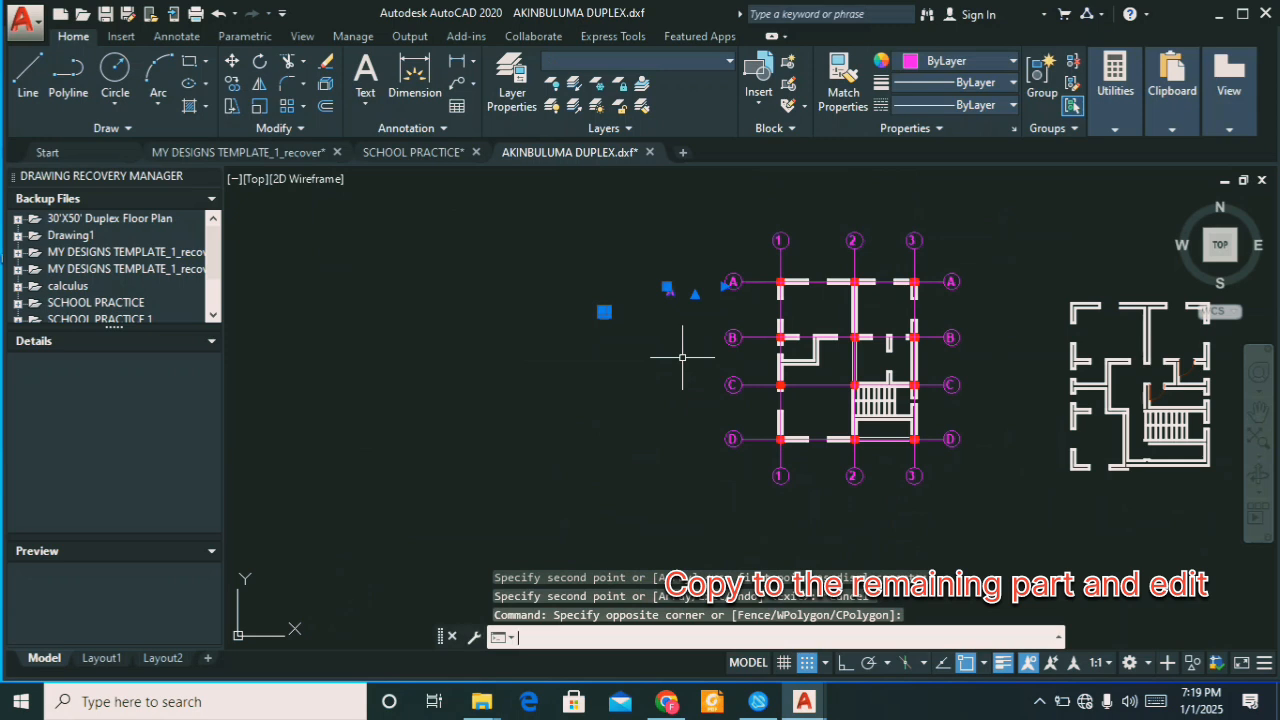
pyautogui.press('Escape')
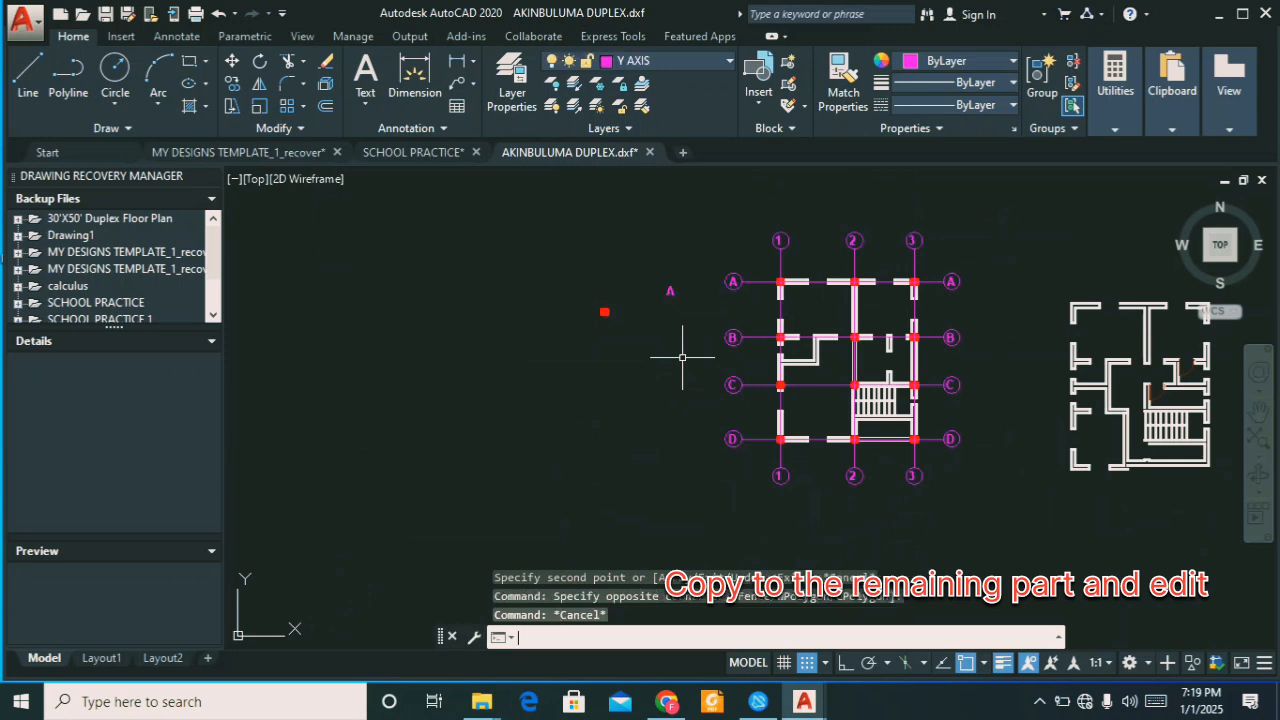
# Step: Erase the stray letter A and the spare red column square beside the floor plan
pyautogui.click(571, 252)
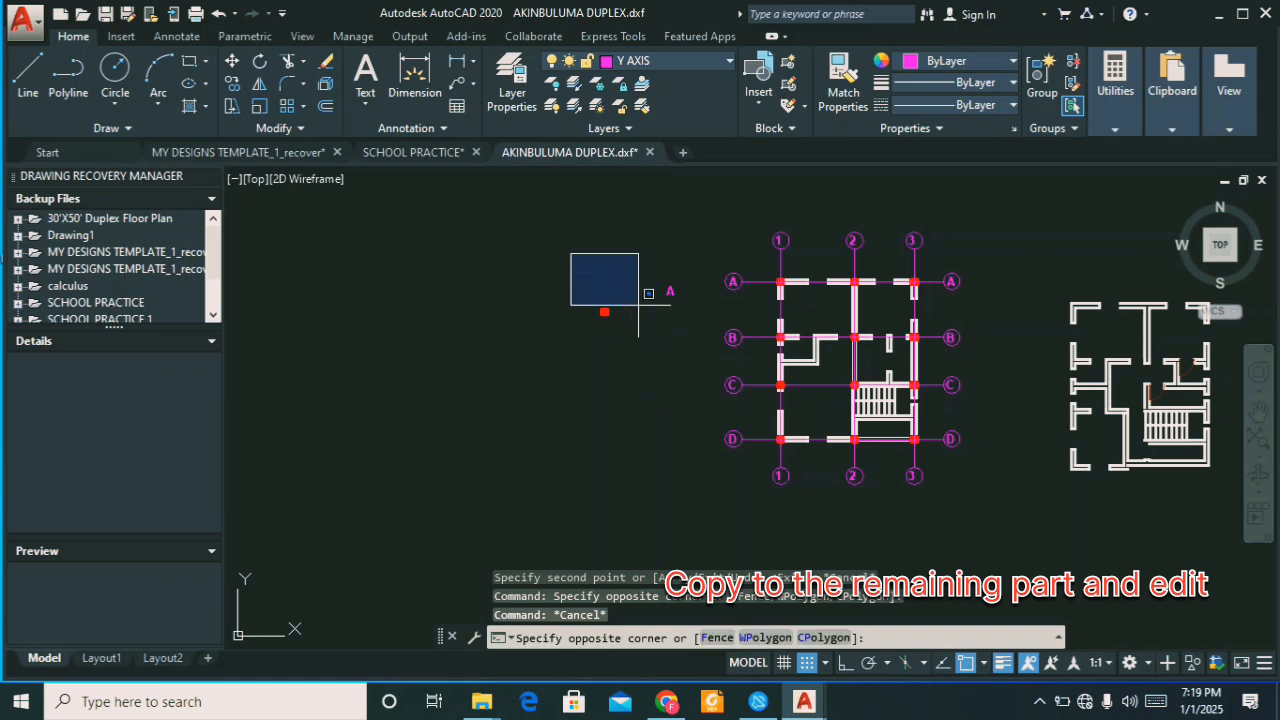
pyautogui.click(684, 350)
pyautogui.press('Delete')
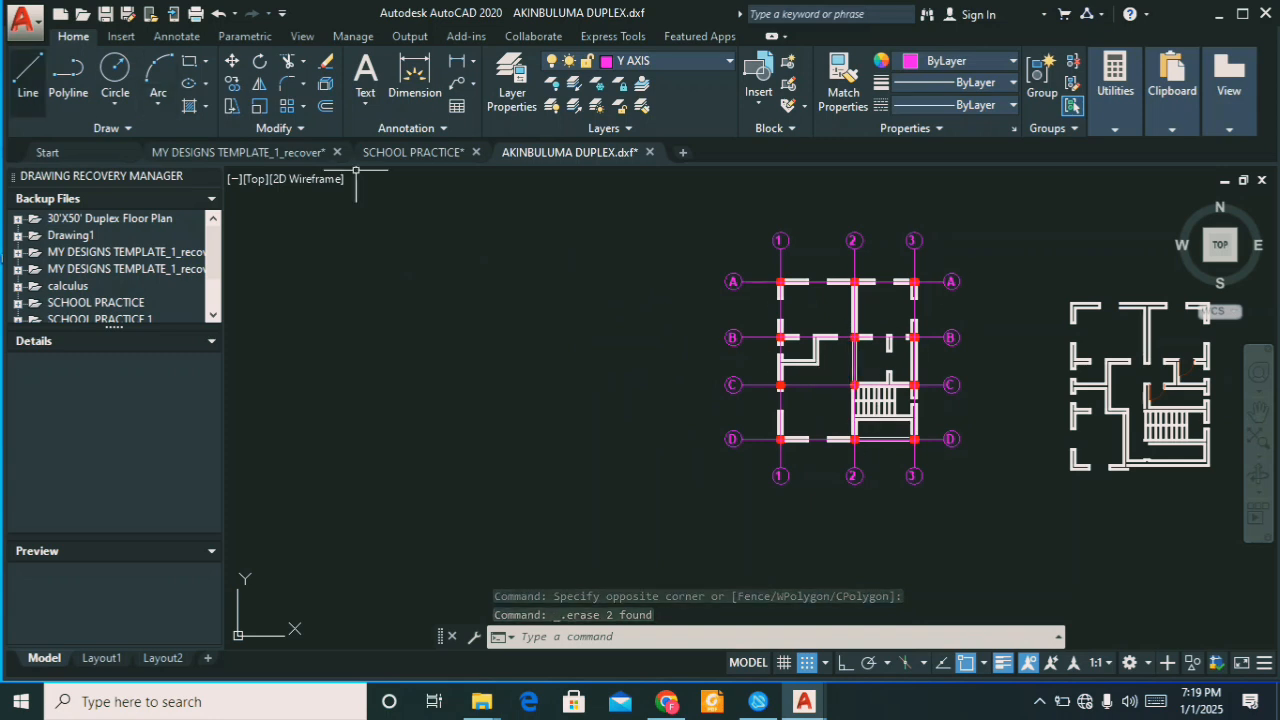
# Step: Save the drawing to the Desktop as AKINBULUMA DUPLEX in AutoCAD 2013/LT2013 DXF format, replacing the existing file
pyautogui.click(22, 18)
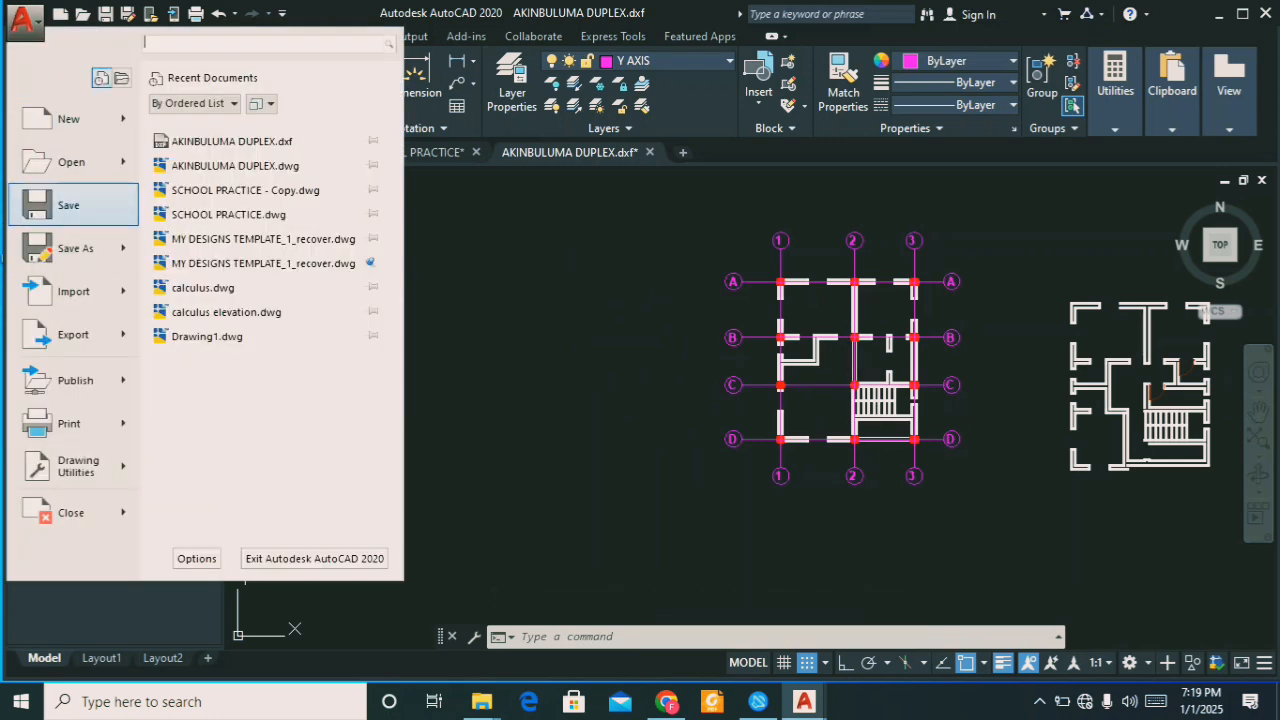
pyautogui.click(75, 248)
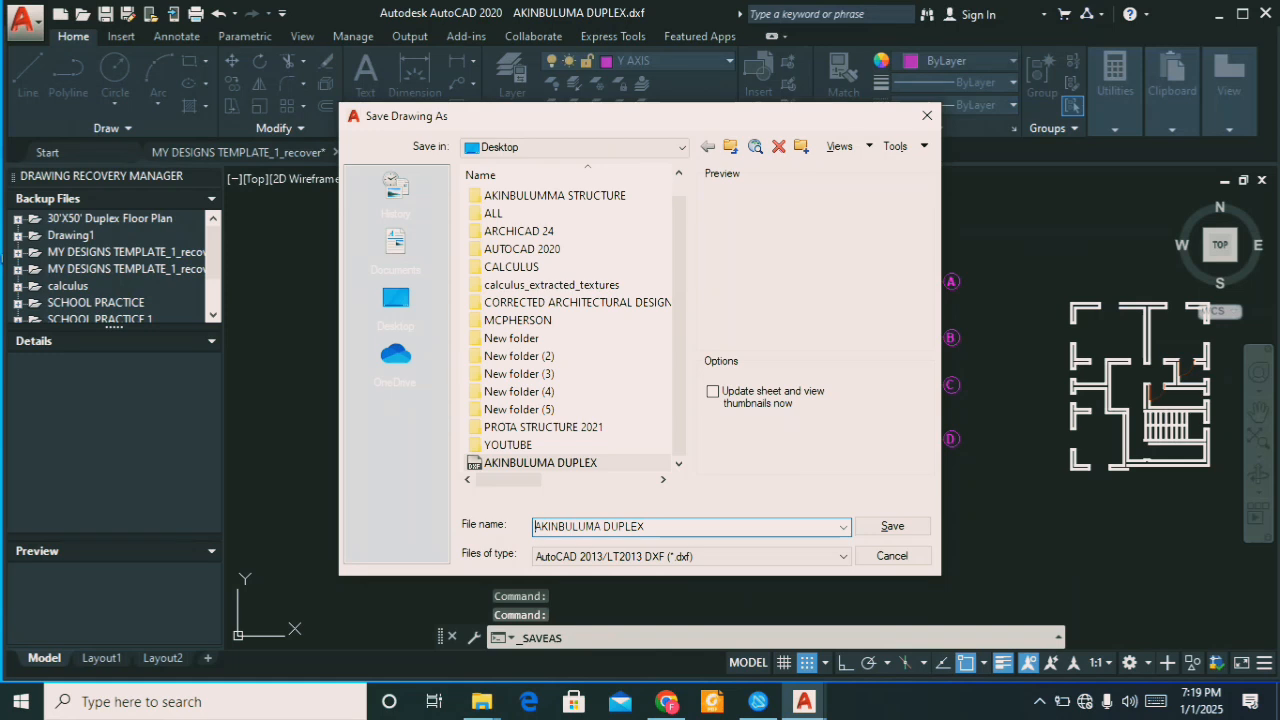
pyautogui.click(692, 557)
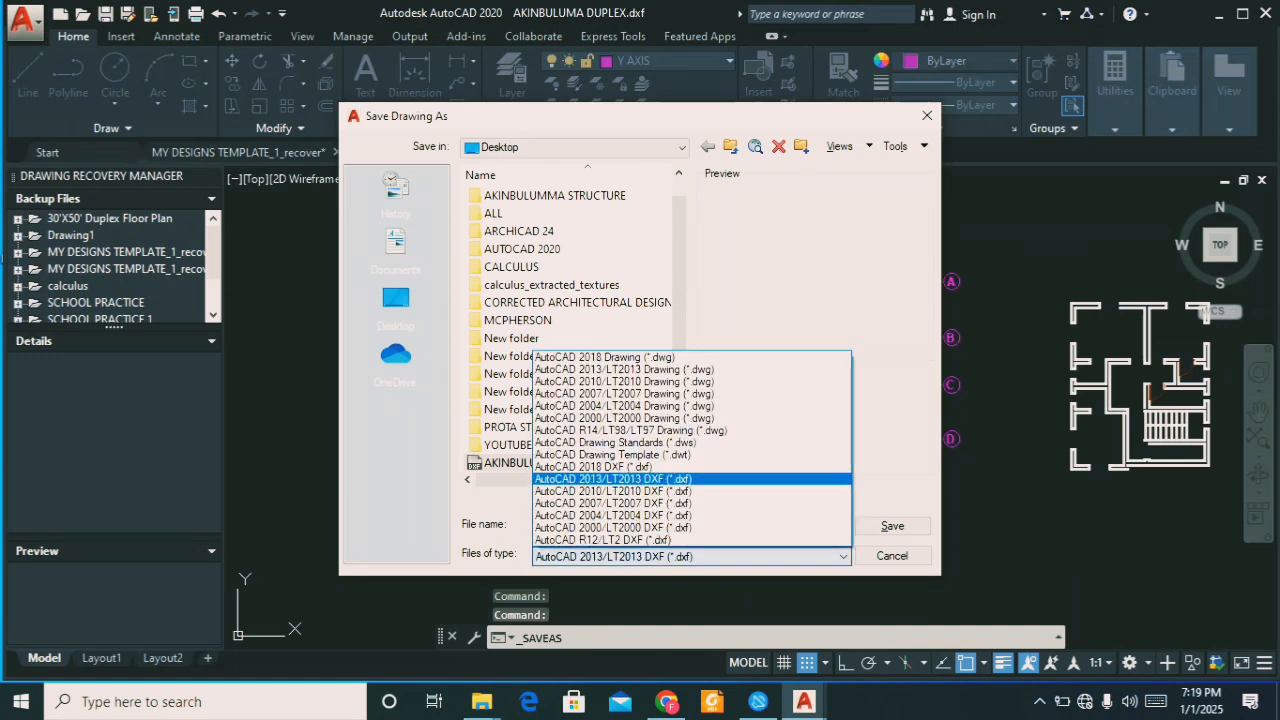
pyautogui.click(612, 479)
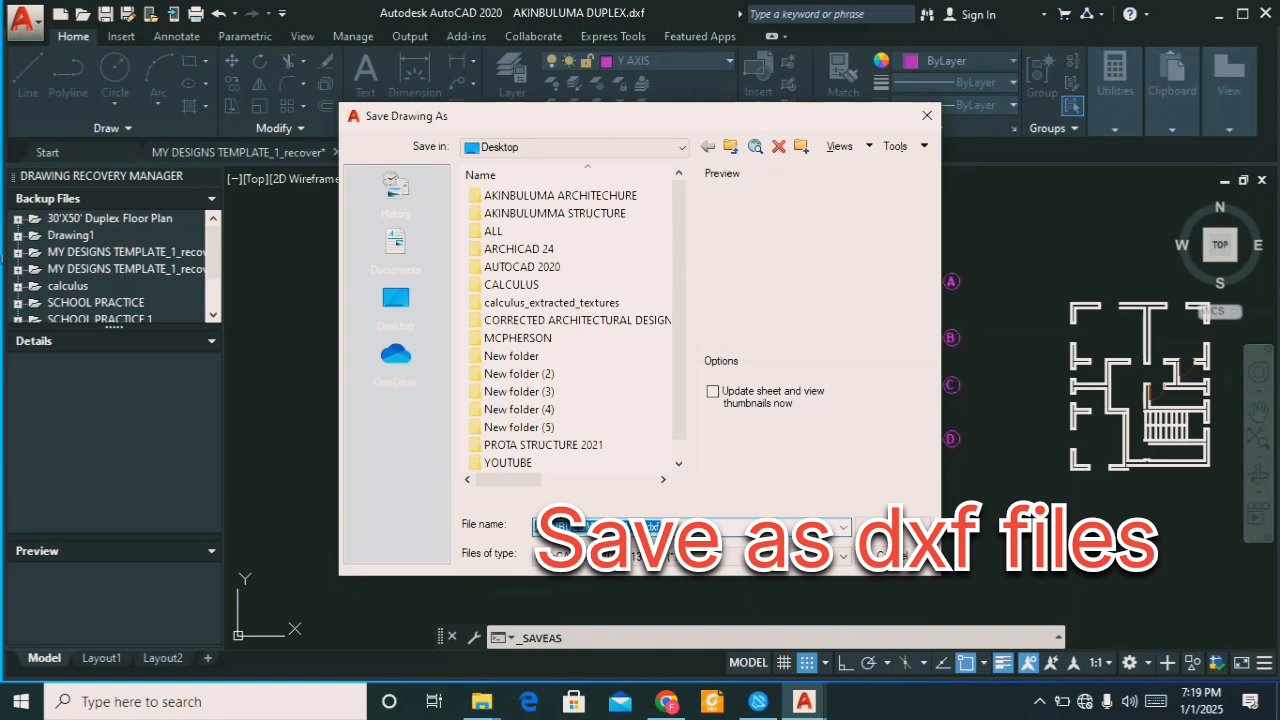
pyautogui.click(396, 303)
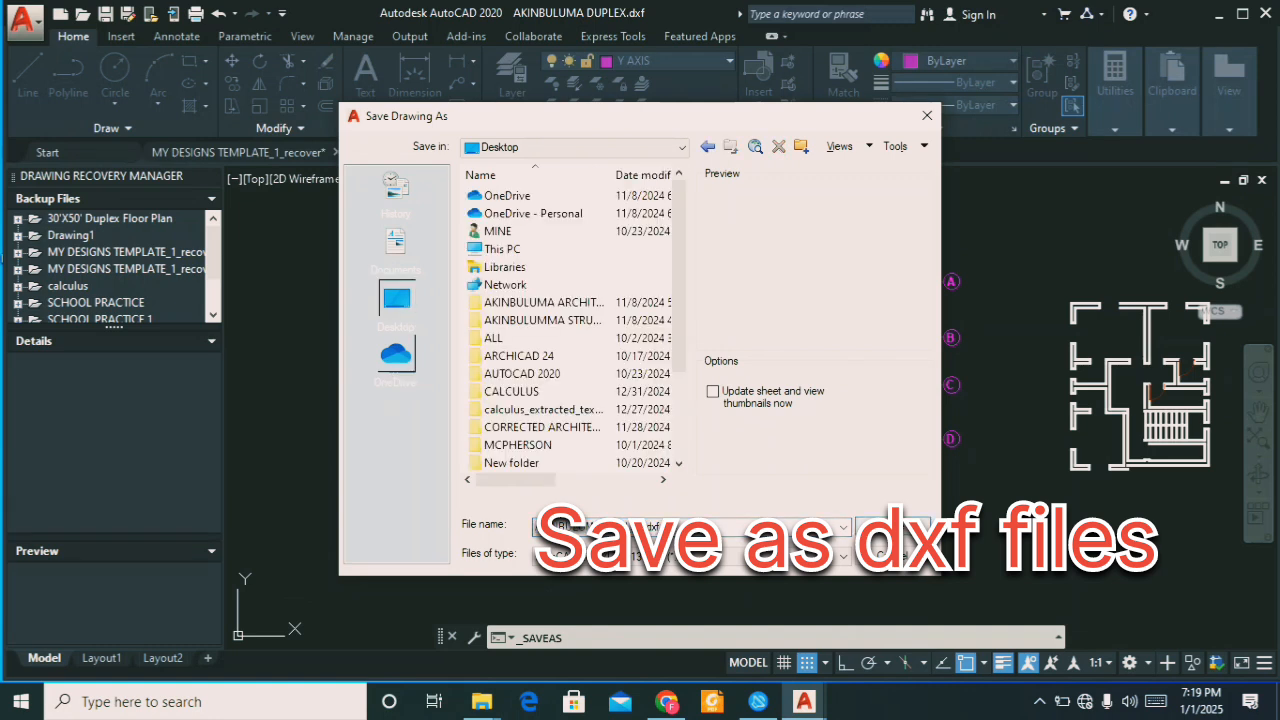
pyautogui.click(877, 526)
pyautogui.click(605, 391)
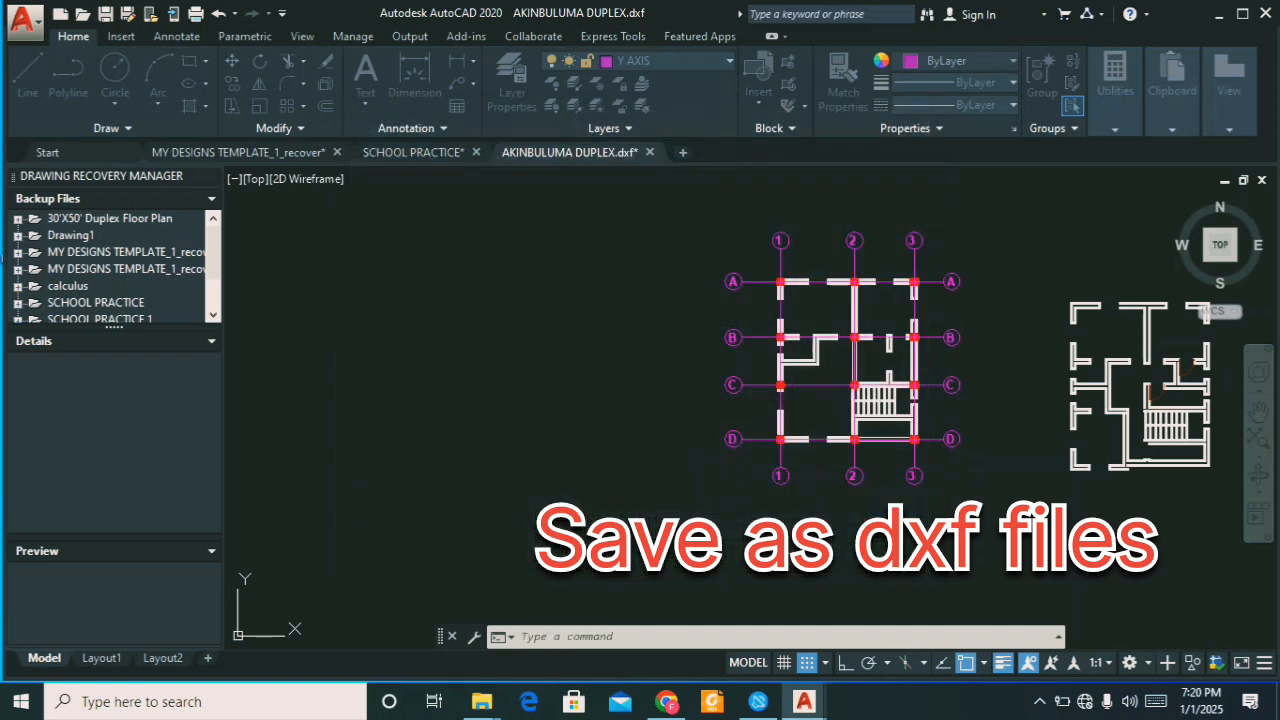